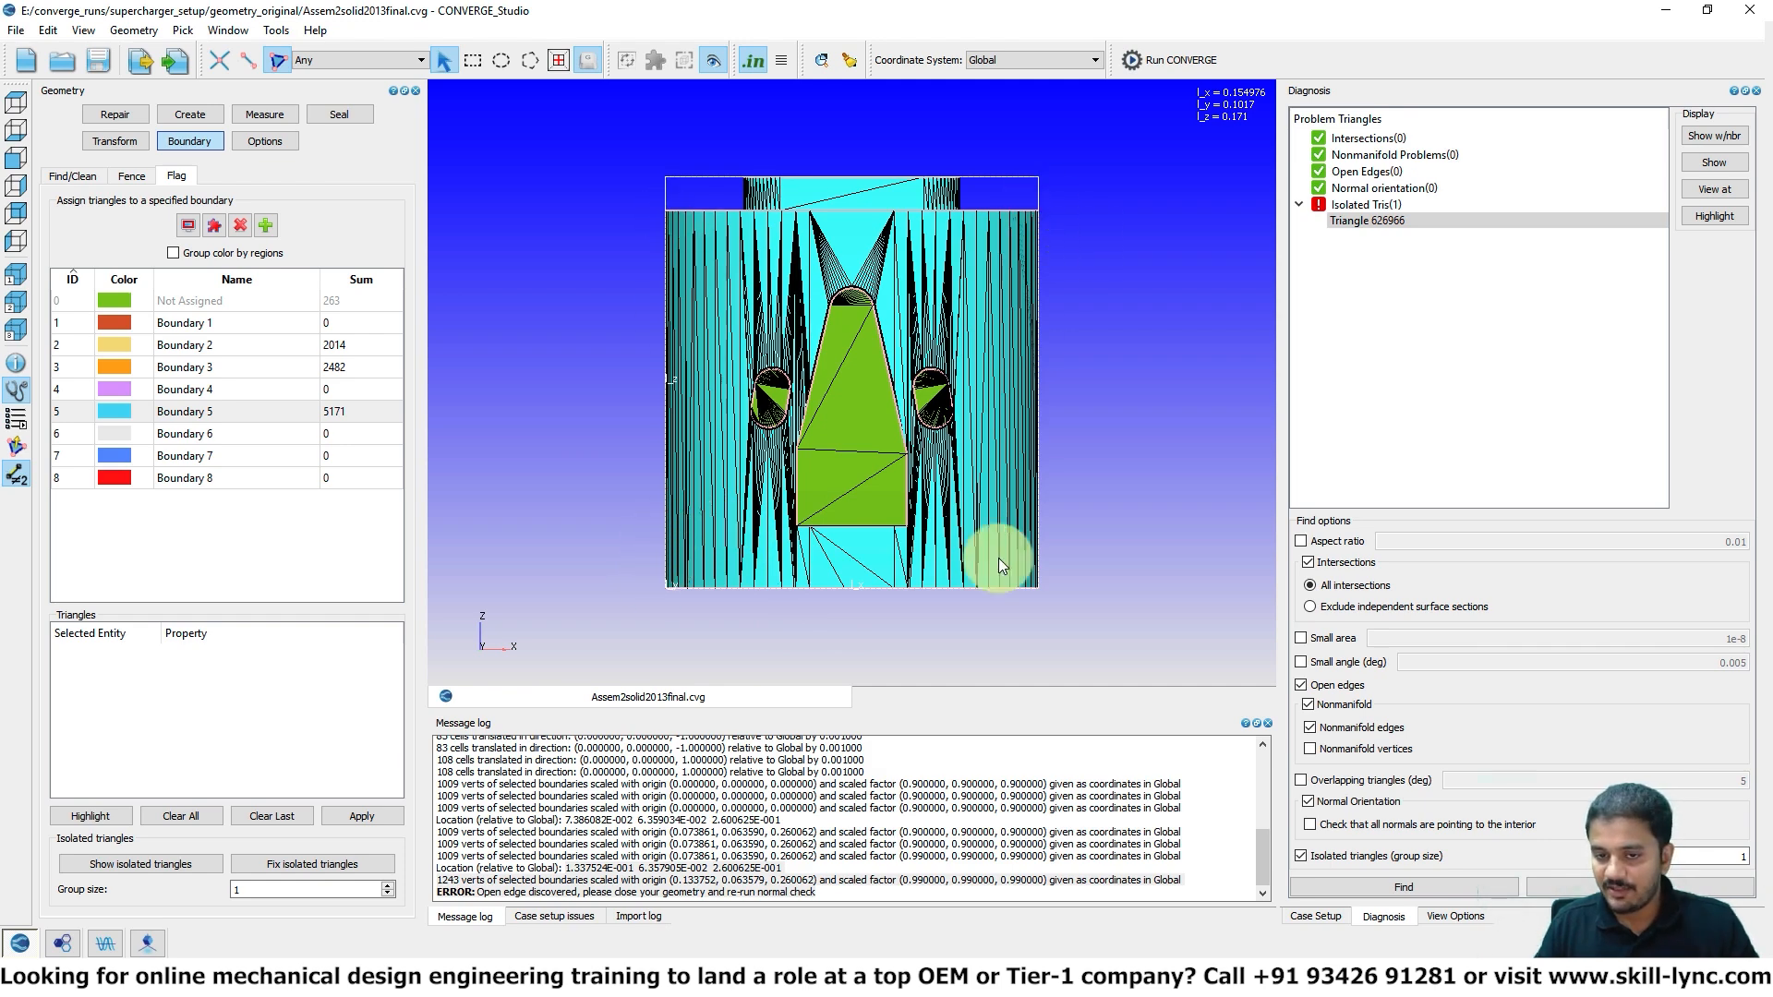
# - Assign the flat end face of the port protruding from the casing's end to Boundary 6, selecting triangles by angle
pyautogui.moveTo(949, 587); pyautogui.dragTo(668, 281)
pyautogui.moveTo(589, 340); pyautogui.dragTo(918, 379)
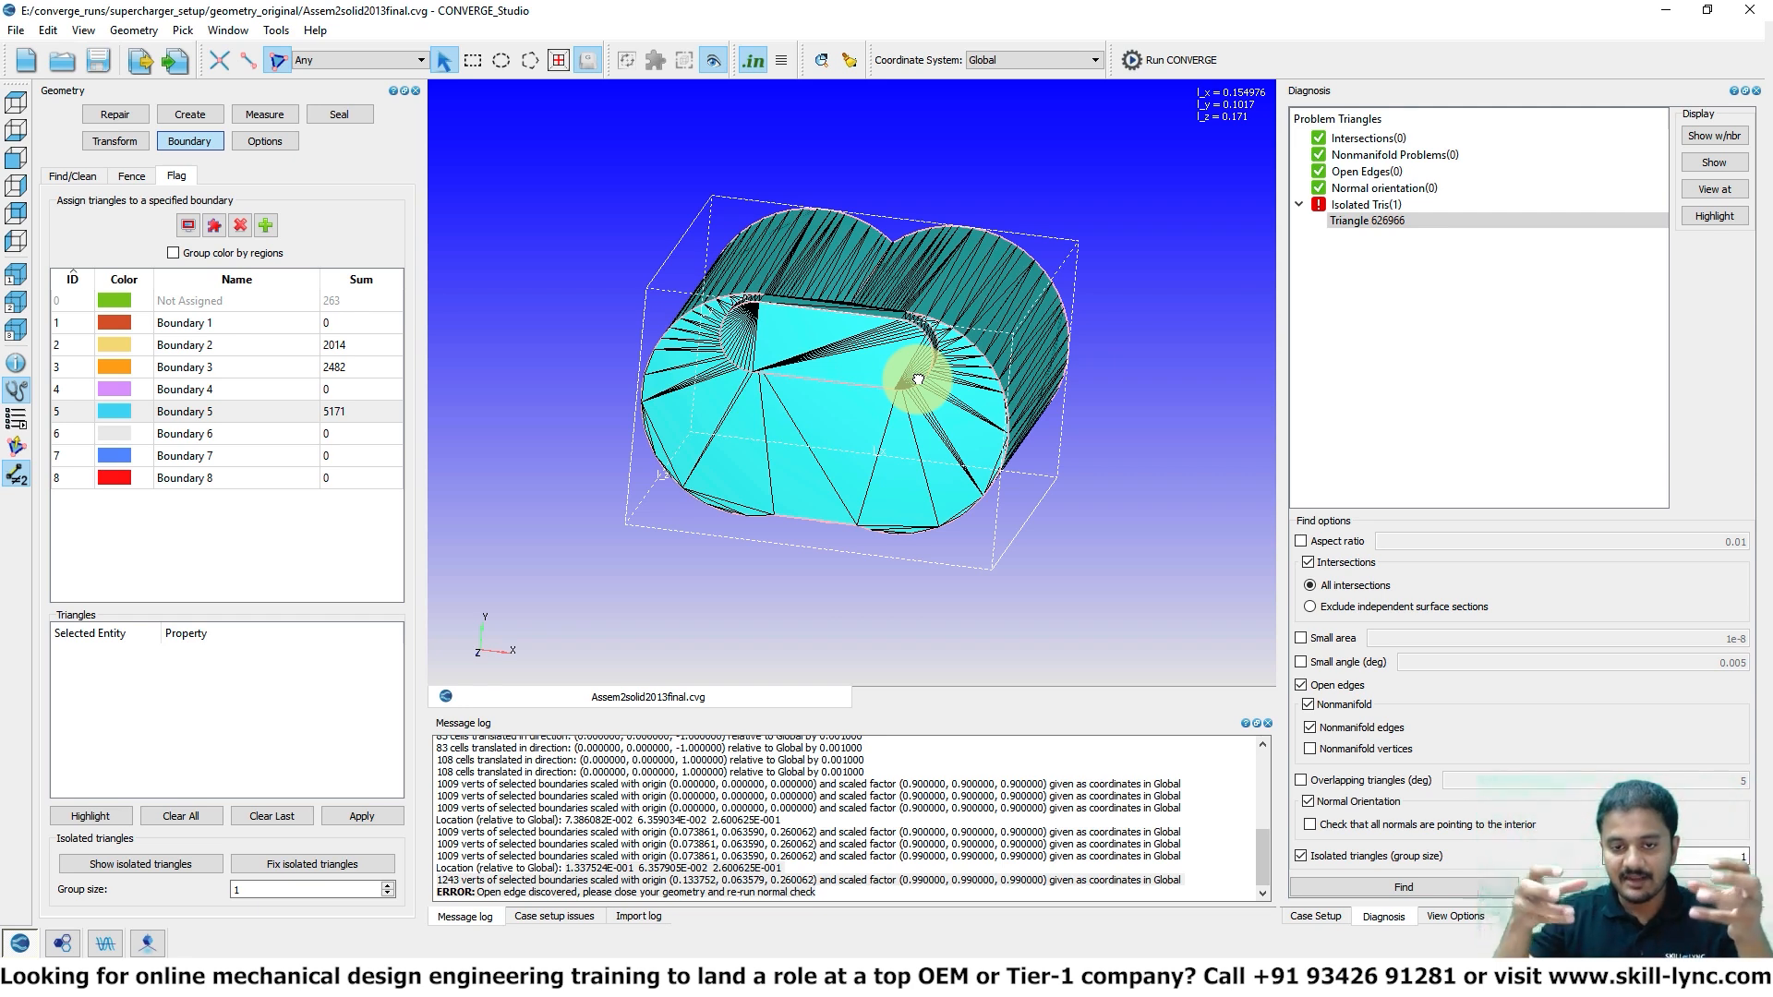
pyautogui.moveTo(918, 380); pyautogui.dragTo(841, 336)
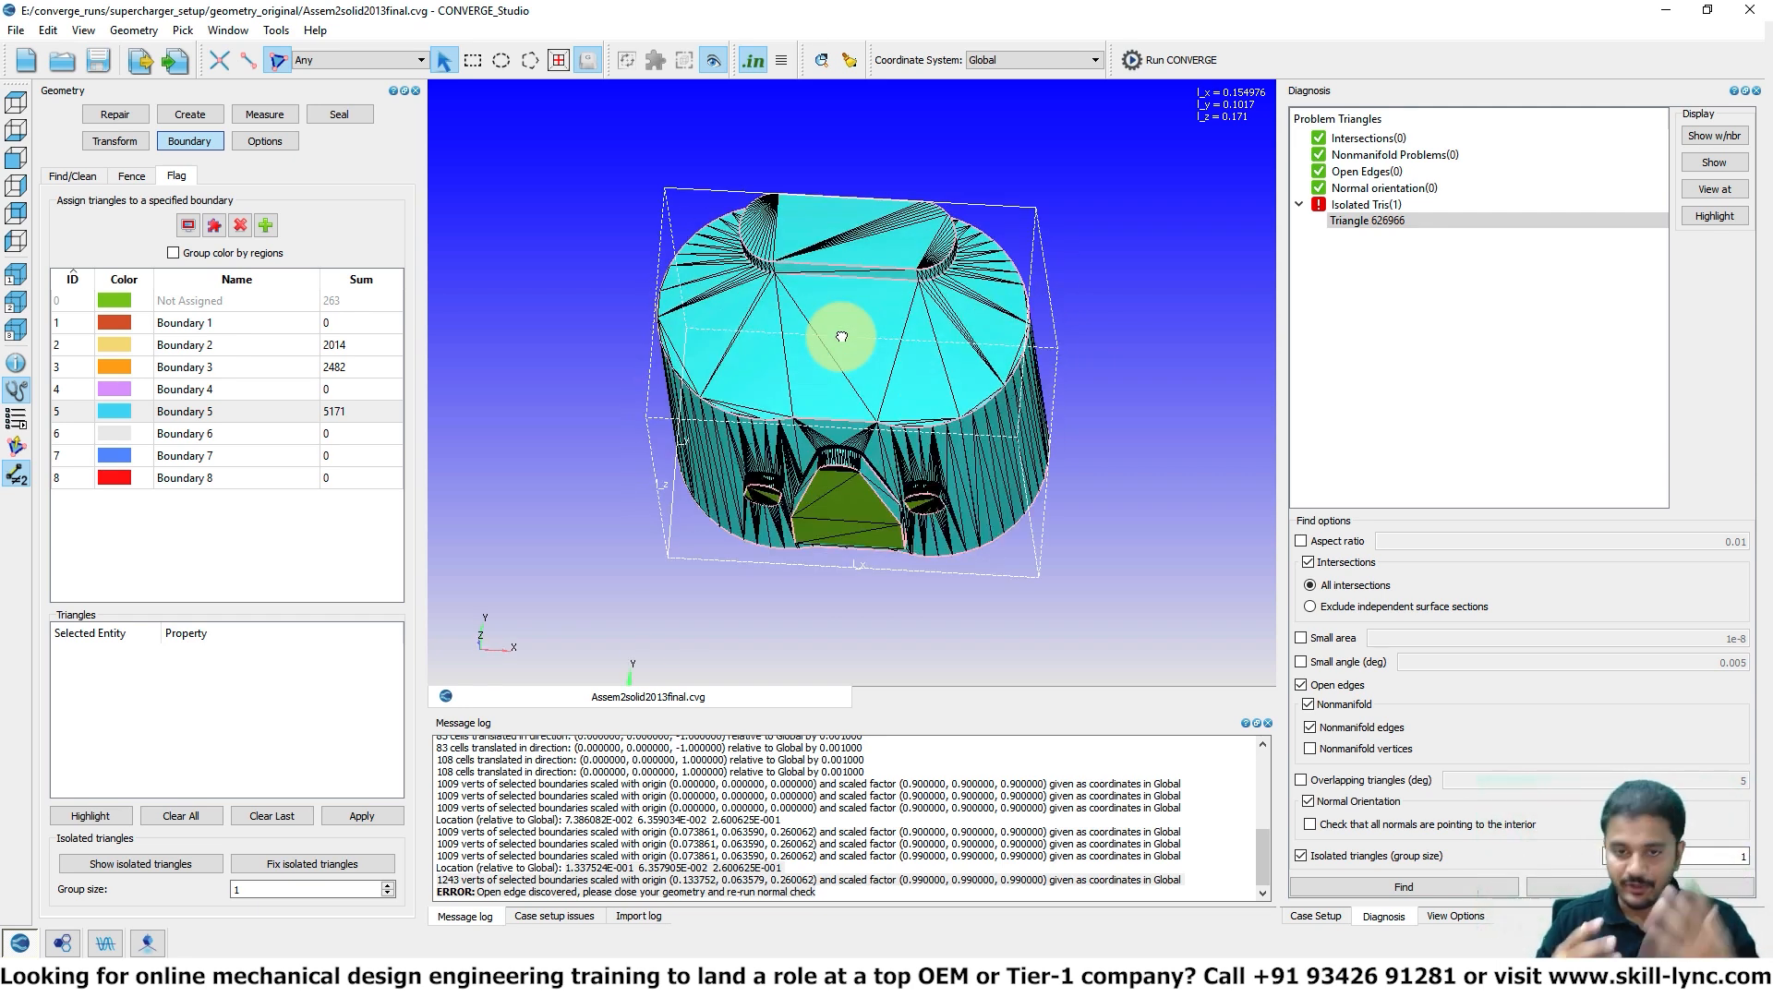
pyautogui.moveTo(841, 336); pyautogui.dragTo(748, 449)
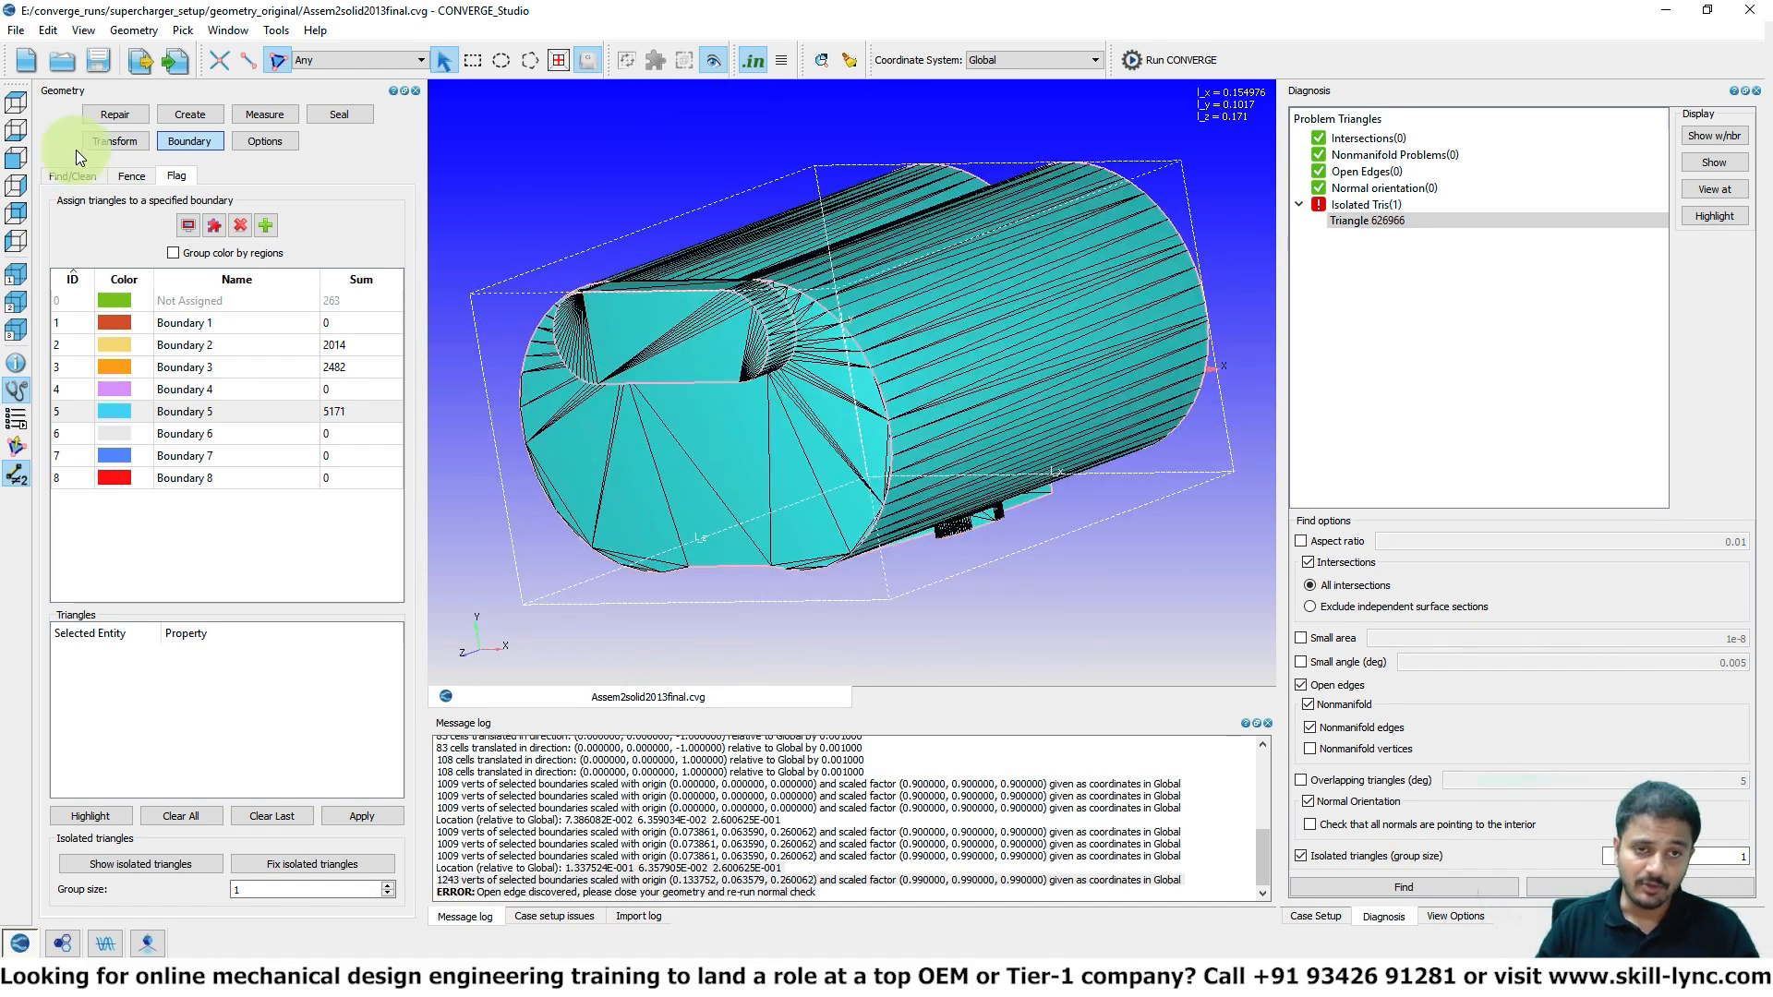
pyautogui.click(329, 57)
pyautogui.click(334, 85)
pyautogui.click(589, 325)
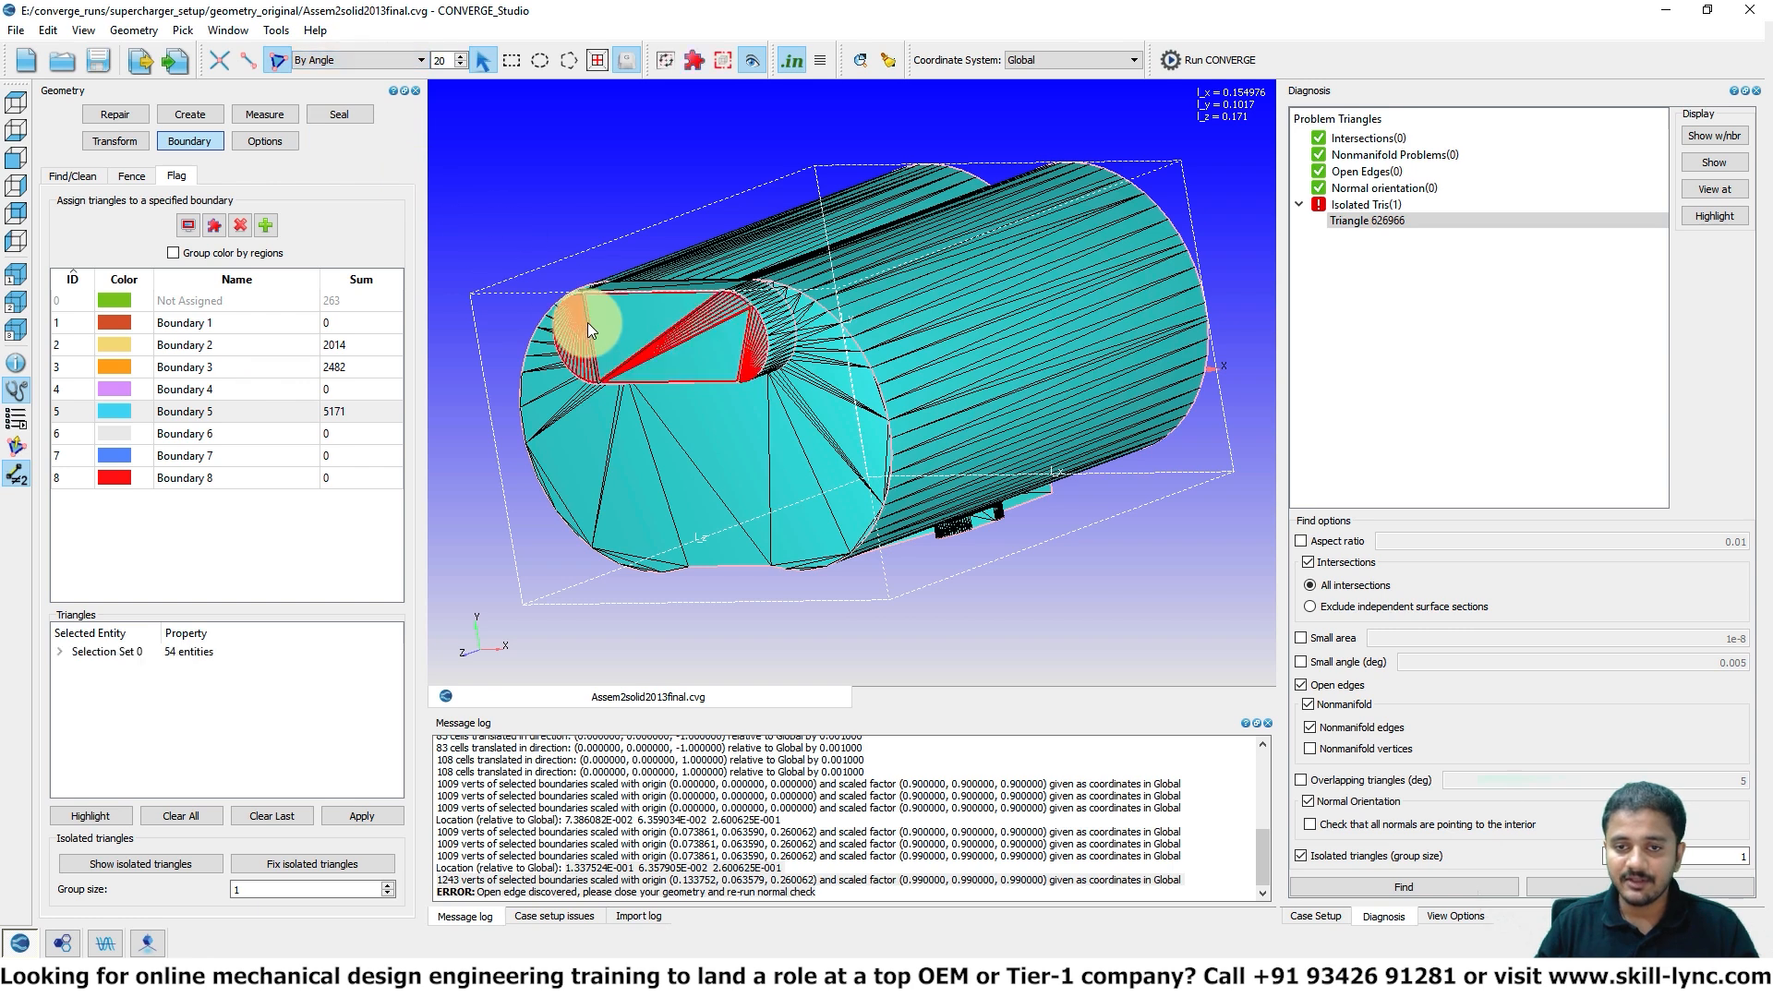
pyautogui.click(248, 435)
pyautogui.click(335, 816)
# - Assign the tapered green outlet face on the casing's underside to Boundary 7
pyautogui.moveTo(720, 521); pyautogui.dragTo(710, 378)
pyautogui.click(917, 485)
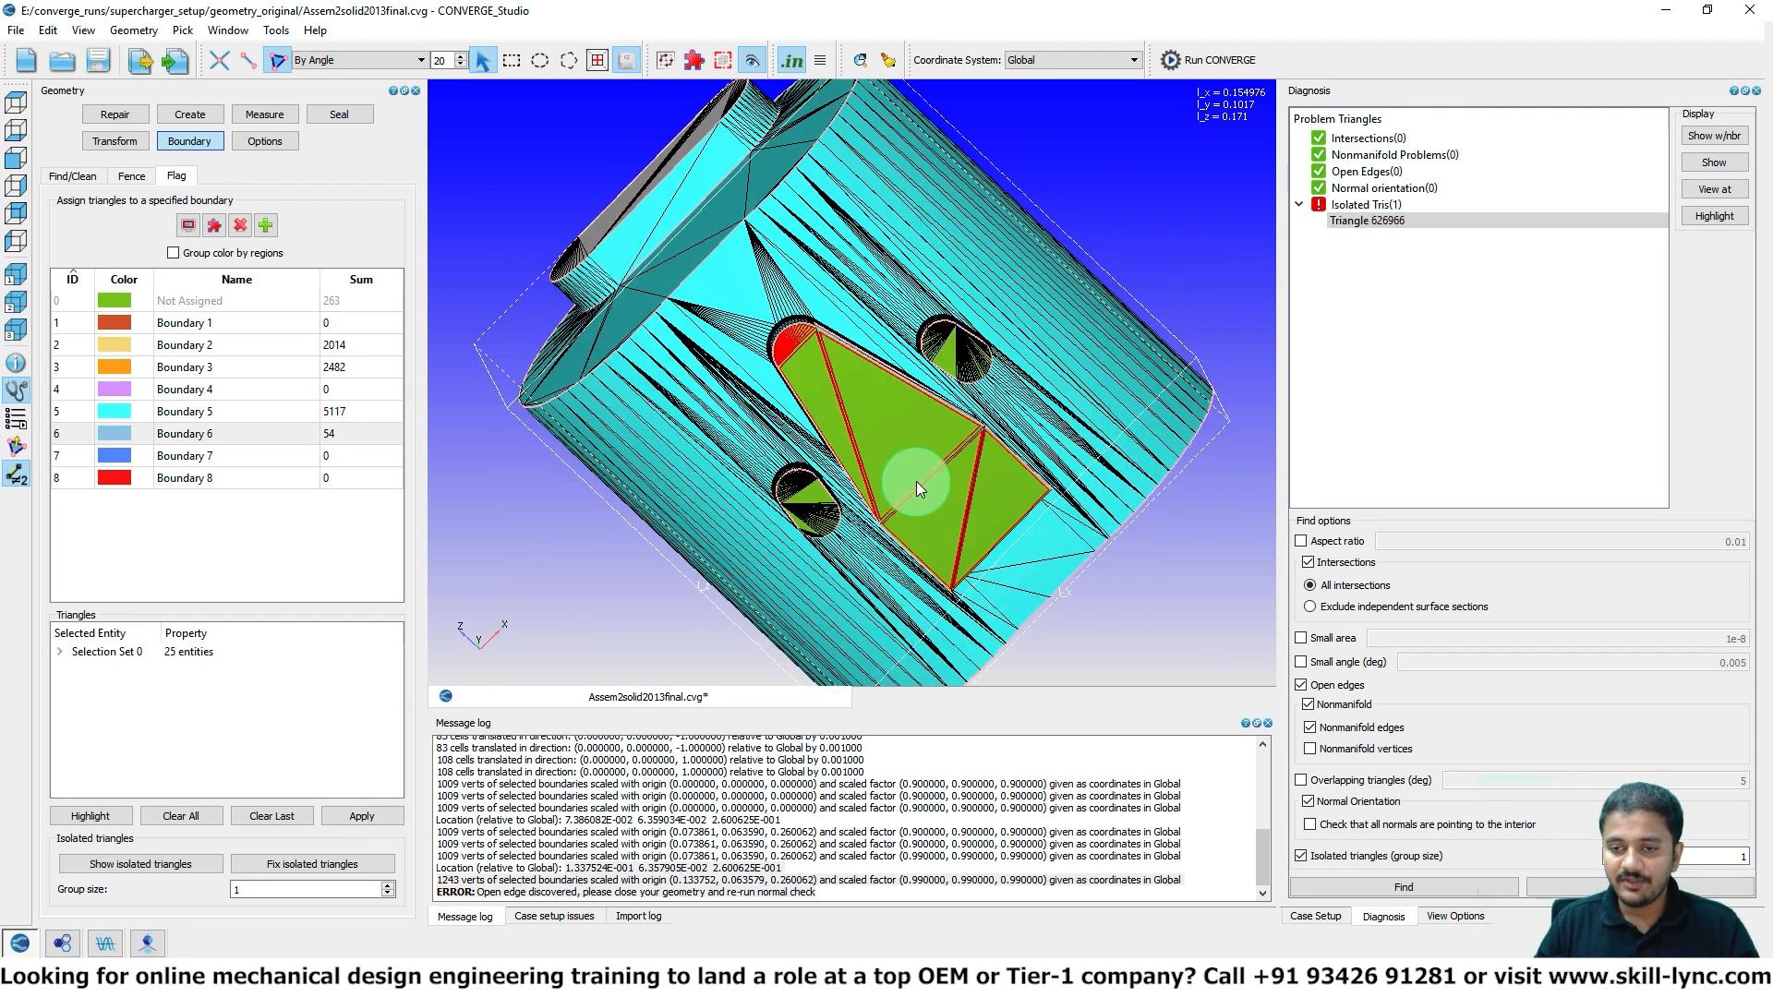
pyautogui.click(249, 456)
pyautogui.click(358, 817)
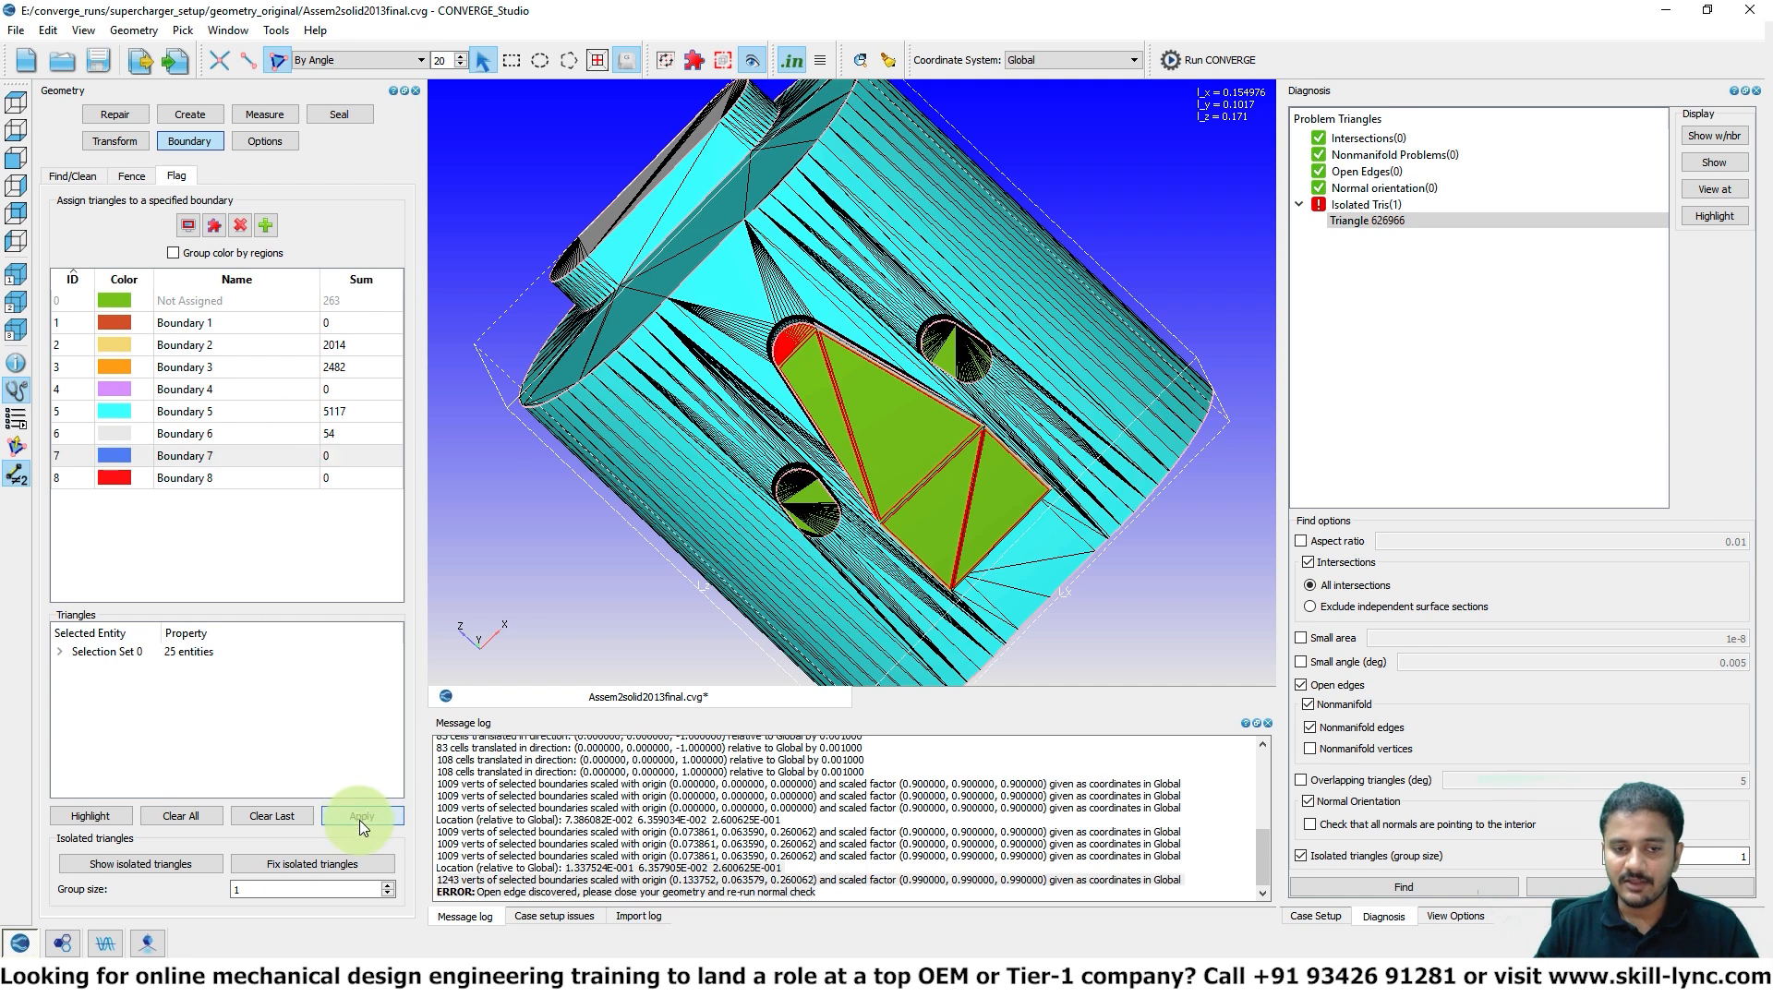
# - Assign the end faces of the two small round ports beside the tapered outlet to Boundary 5
pyautogui.moveTo(554, 384); pyautogui.dragTo(774, 391)
pyautogui.click(844, 381)
pyautogui.click(985, 292)
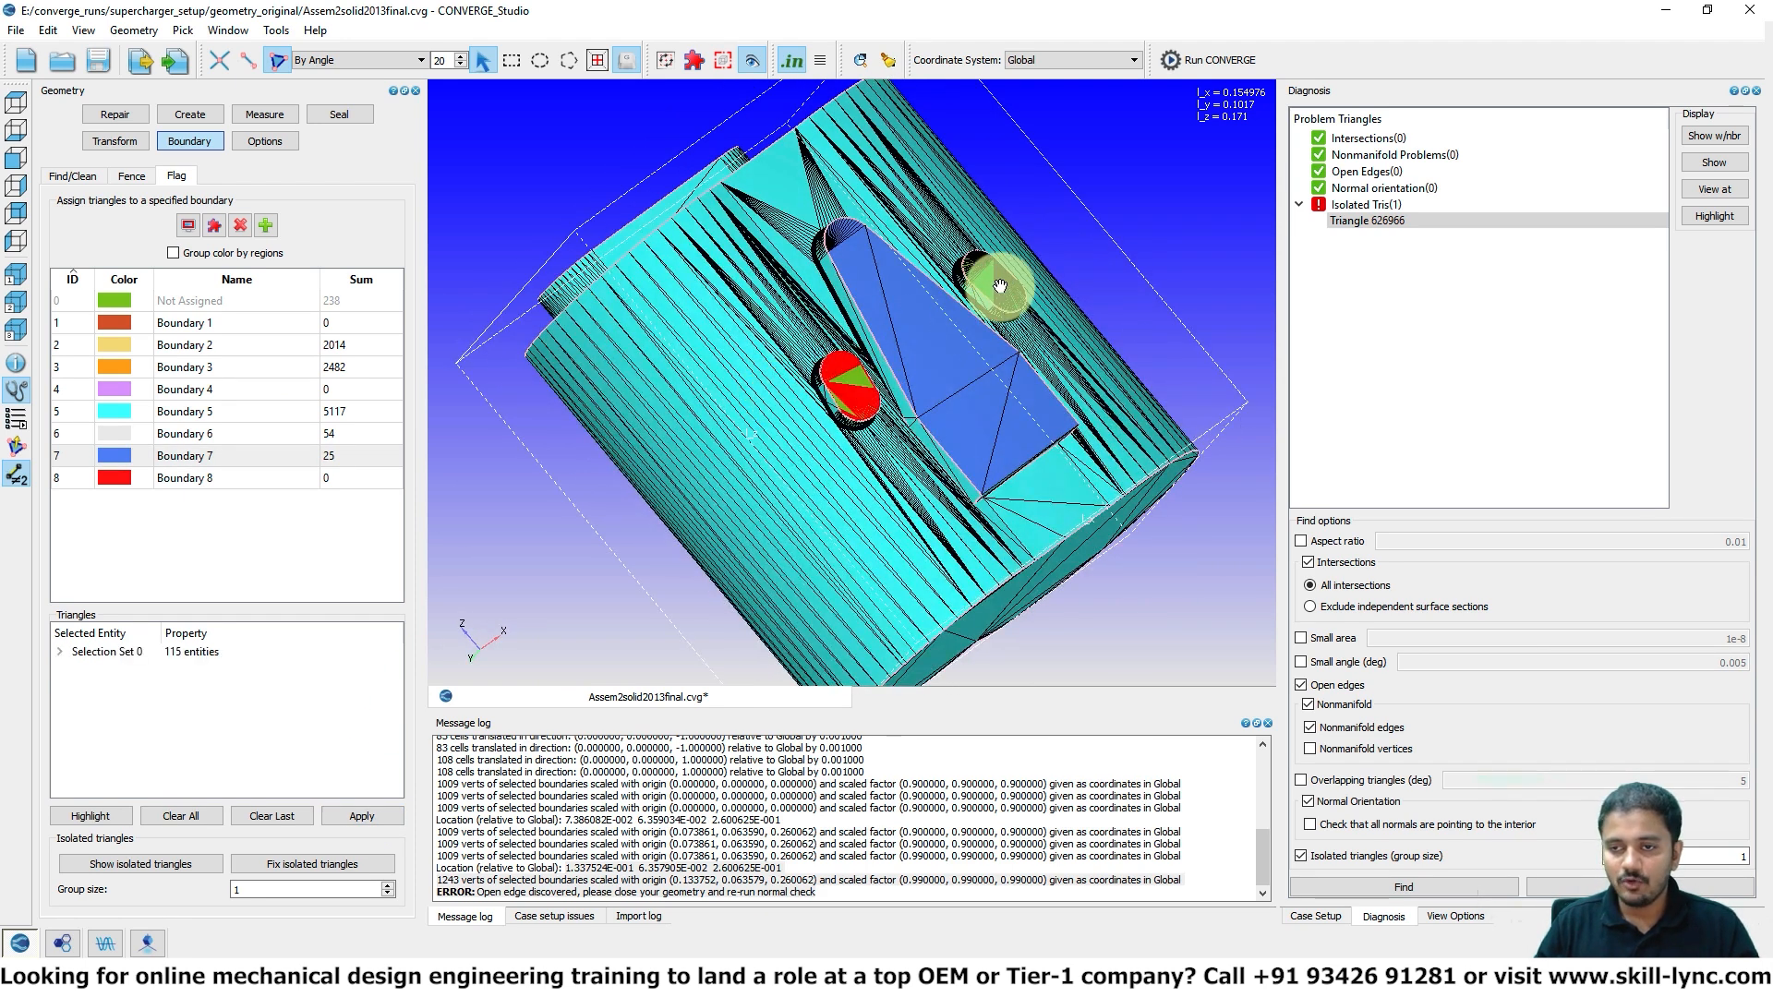
pyautogui.click(196, 412)
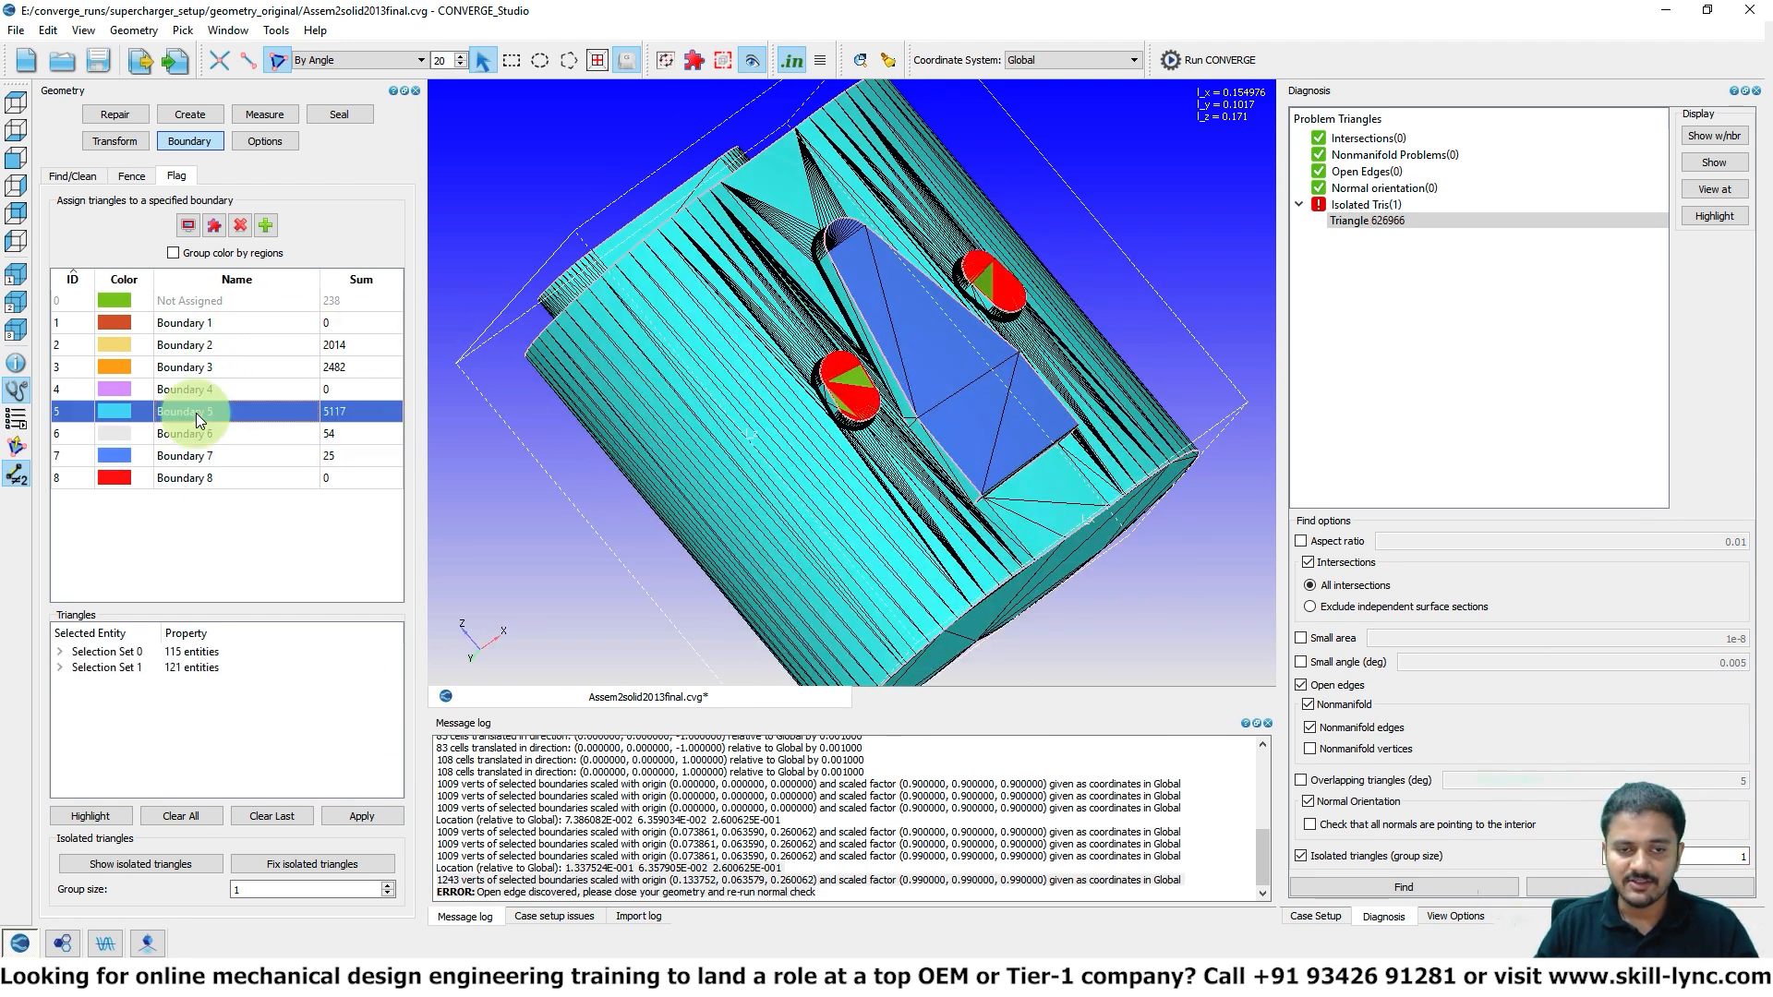
pyautogui.click(364, 817)
# - Translate Boundary 7 along the direction vector (0.0, -1.0, 0.0) by 0.005, applying the translation eight times
pyautogui.moveTo(598, 268); pyautogui.dragTo(895, 399)
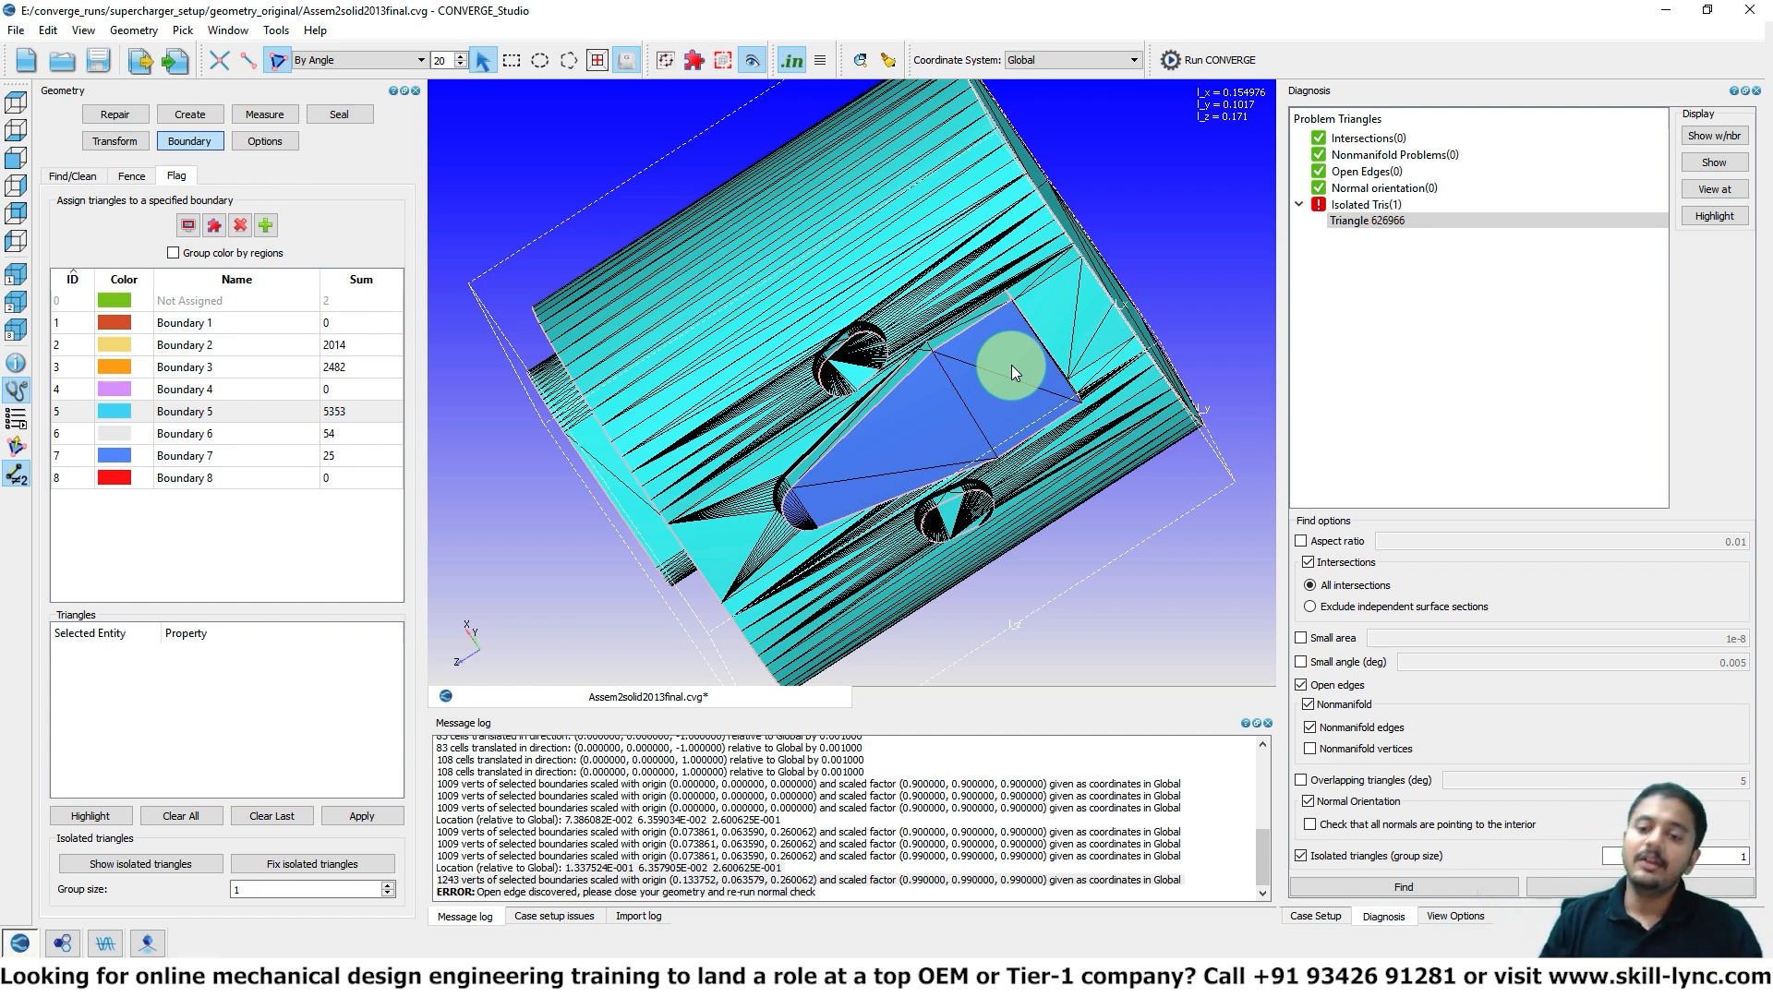
pyautogui.moveTo(1012, 364); pyautogui.dragTo(1082, 391)
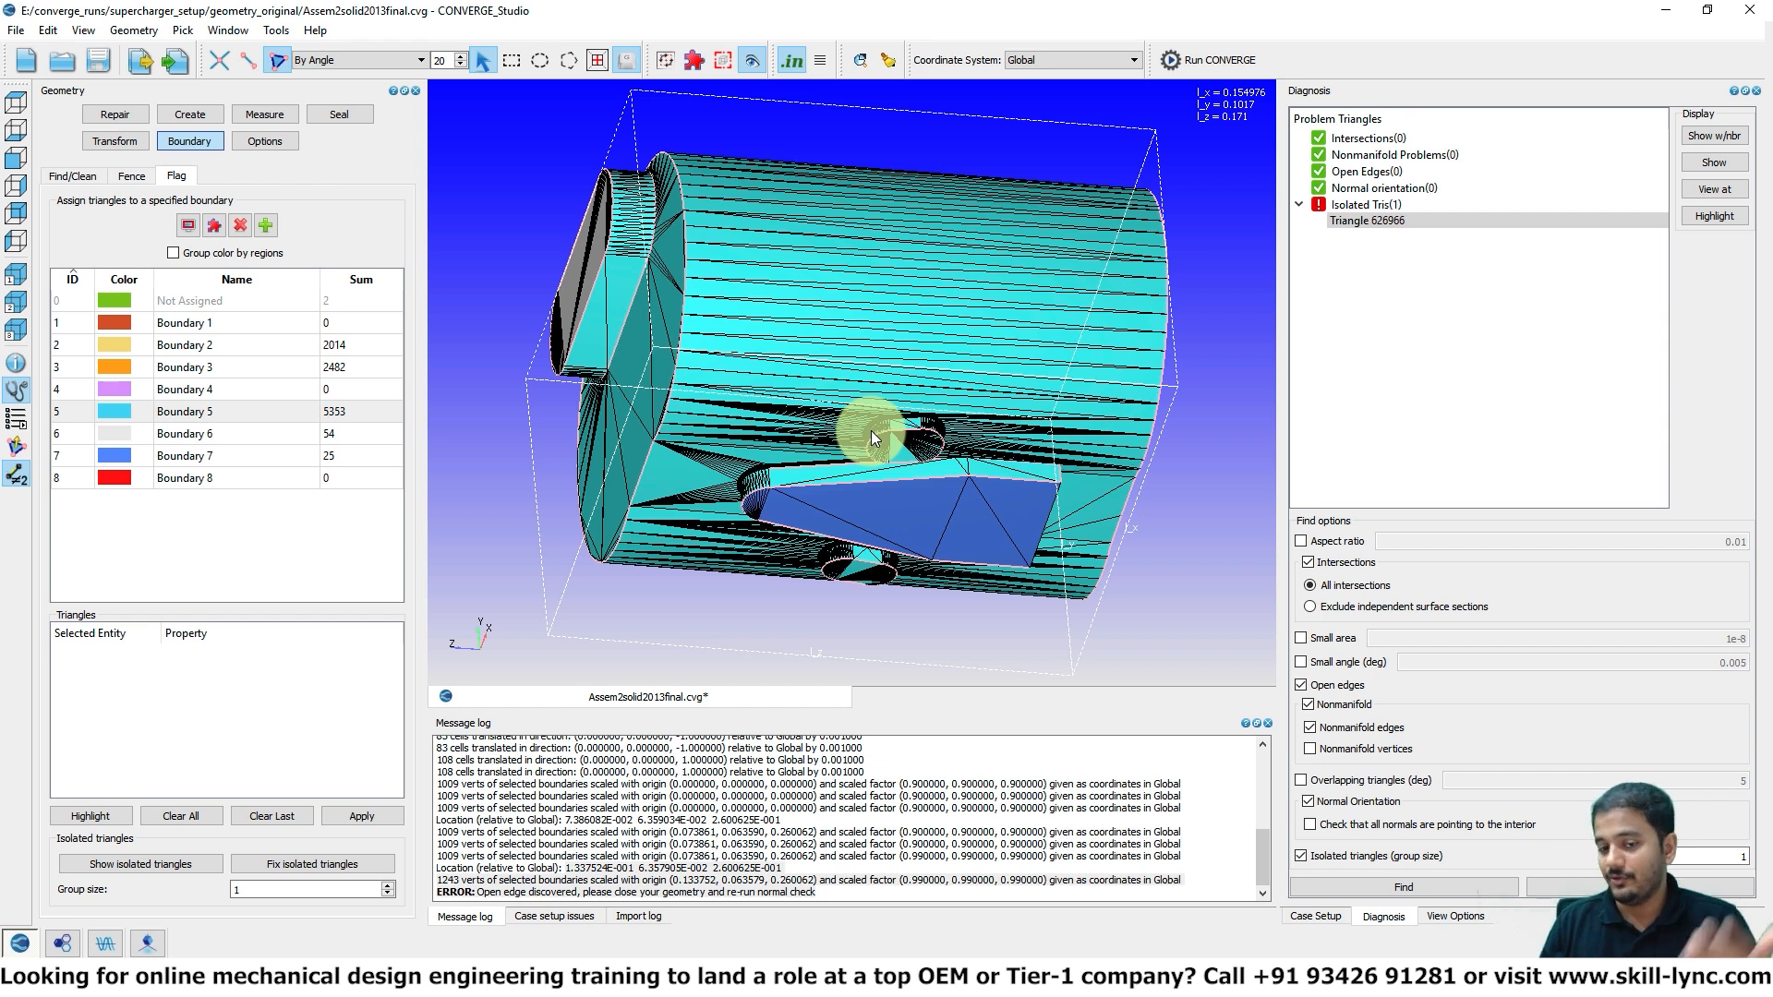
pyautogui.click(136, 146)
pyautogui.click(73, 178)
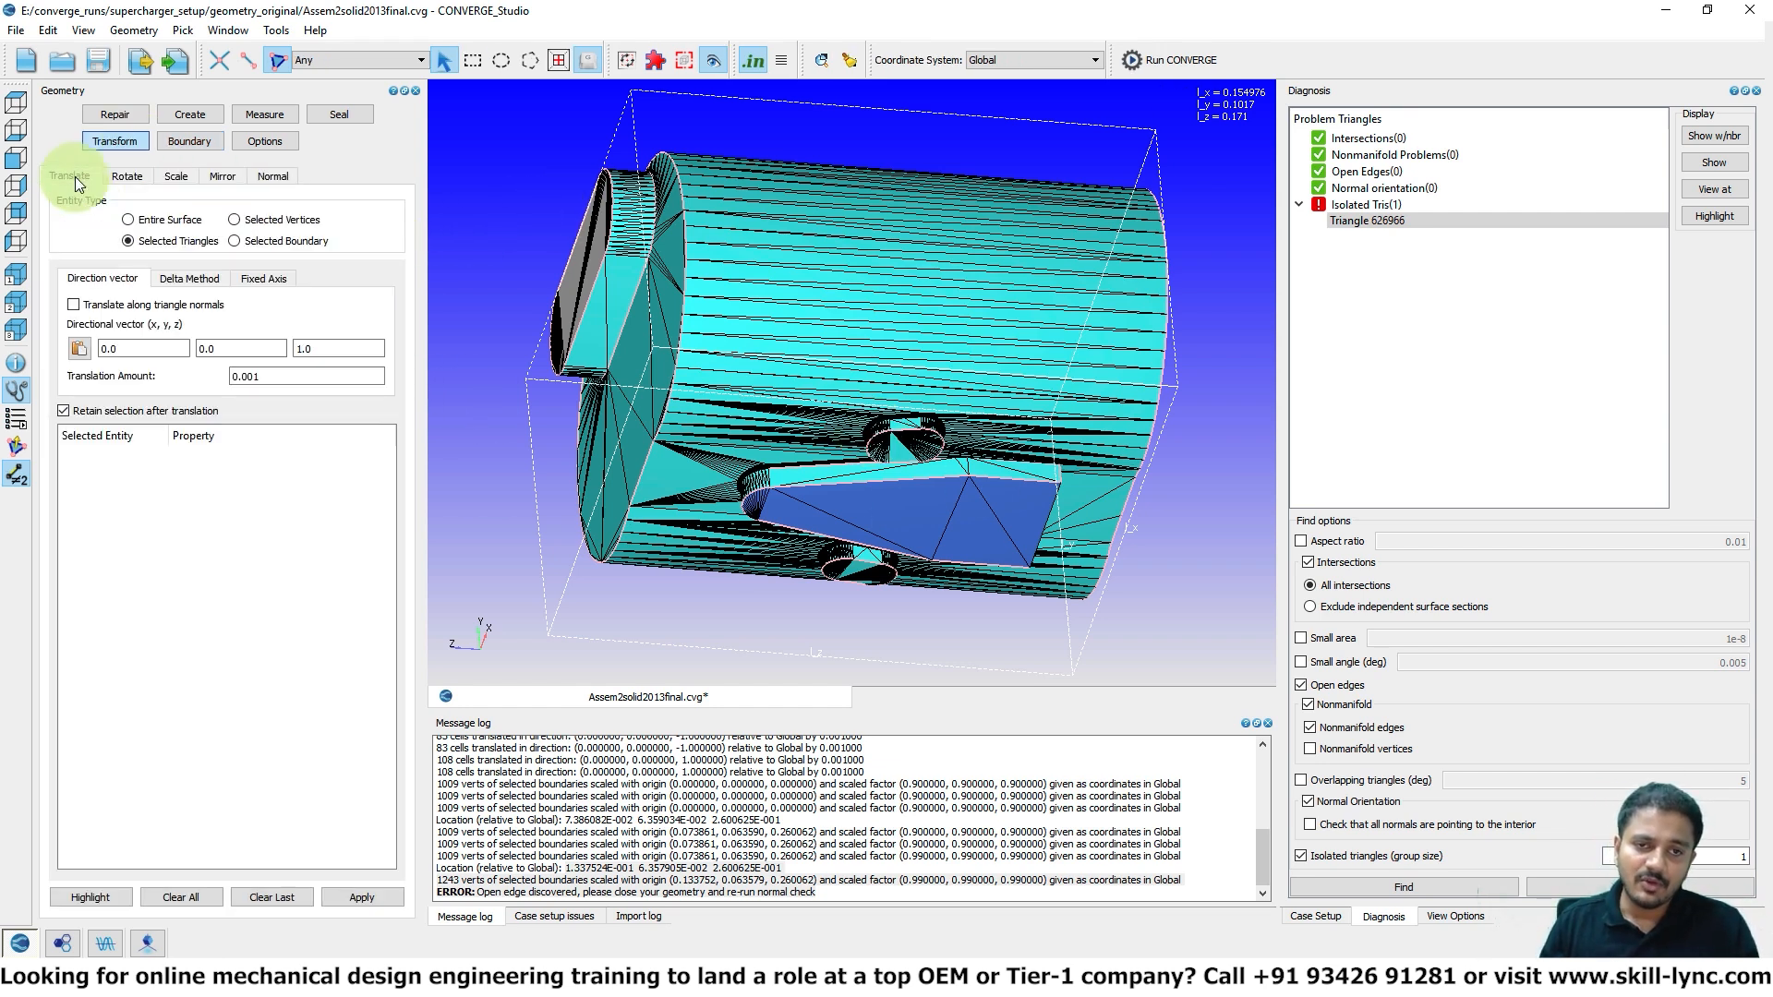
pyautogui.click(280, 240)
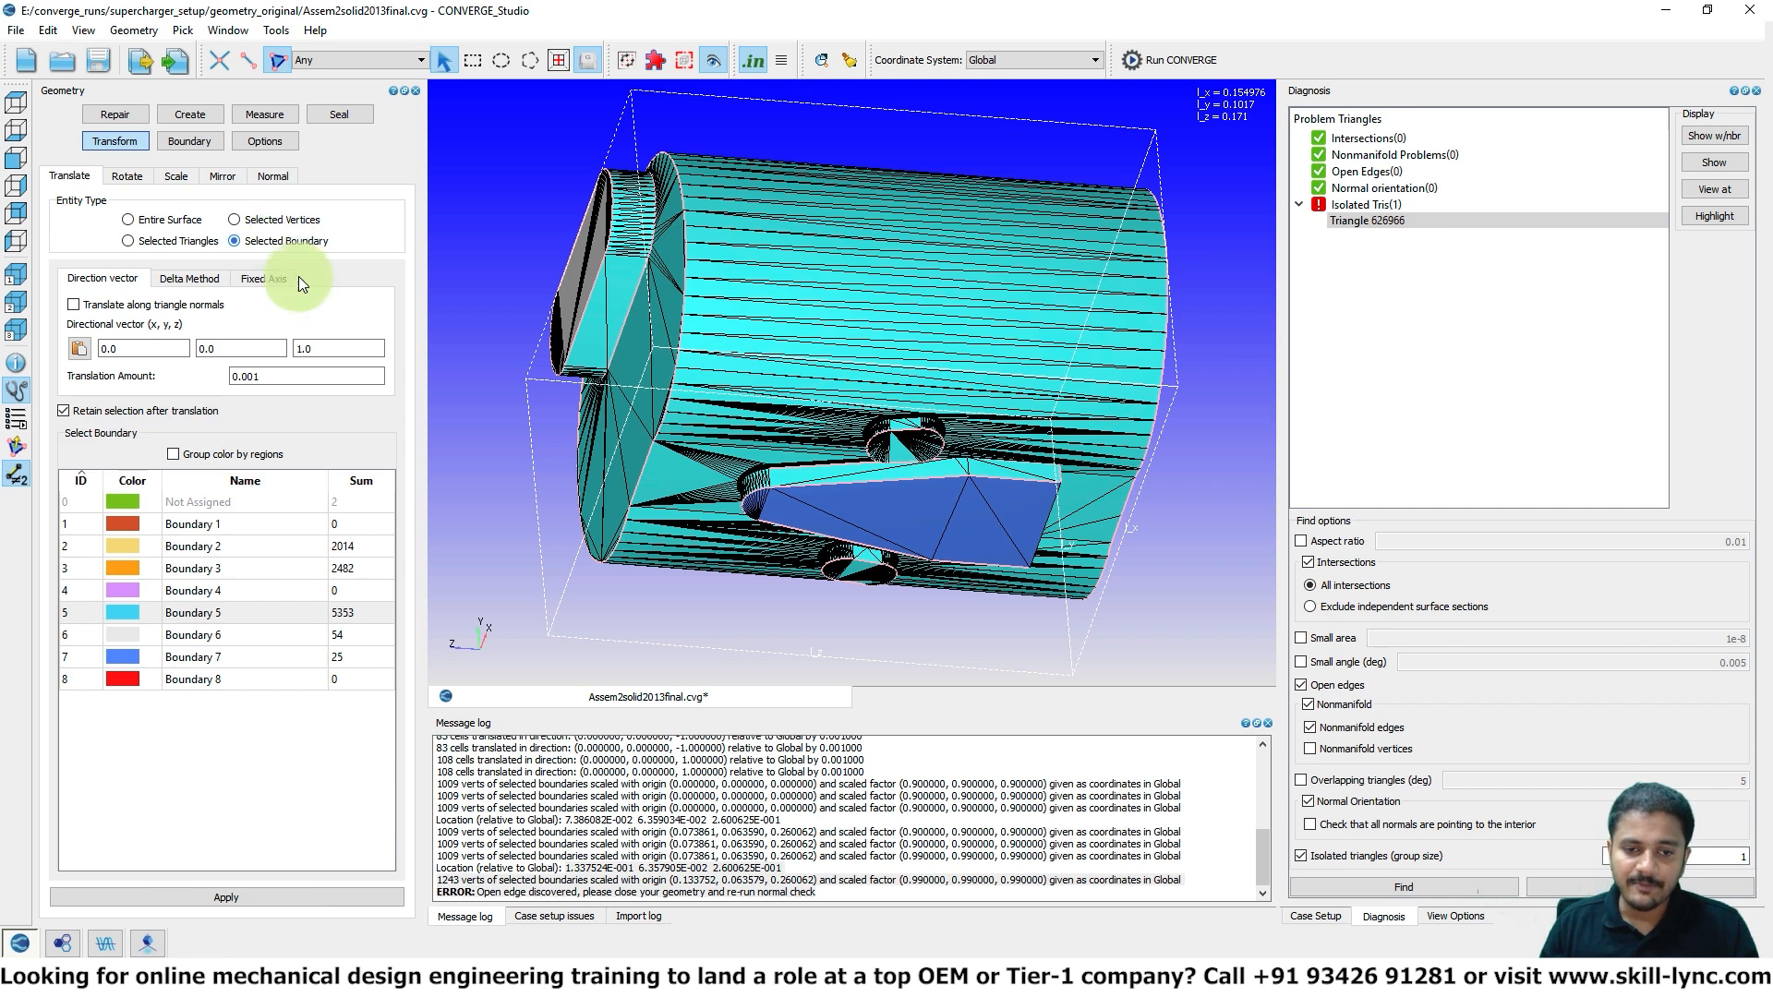
pyautogui.click(247, 657)
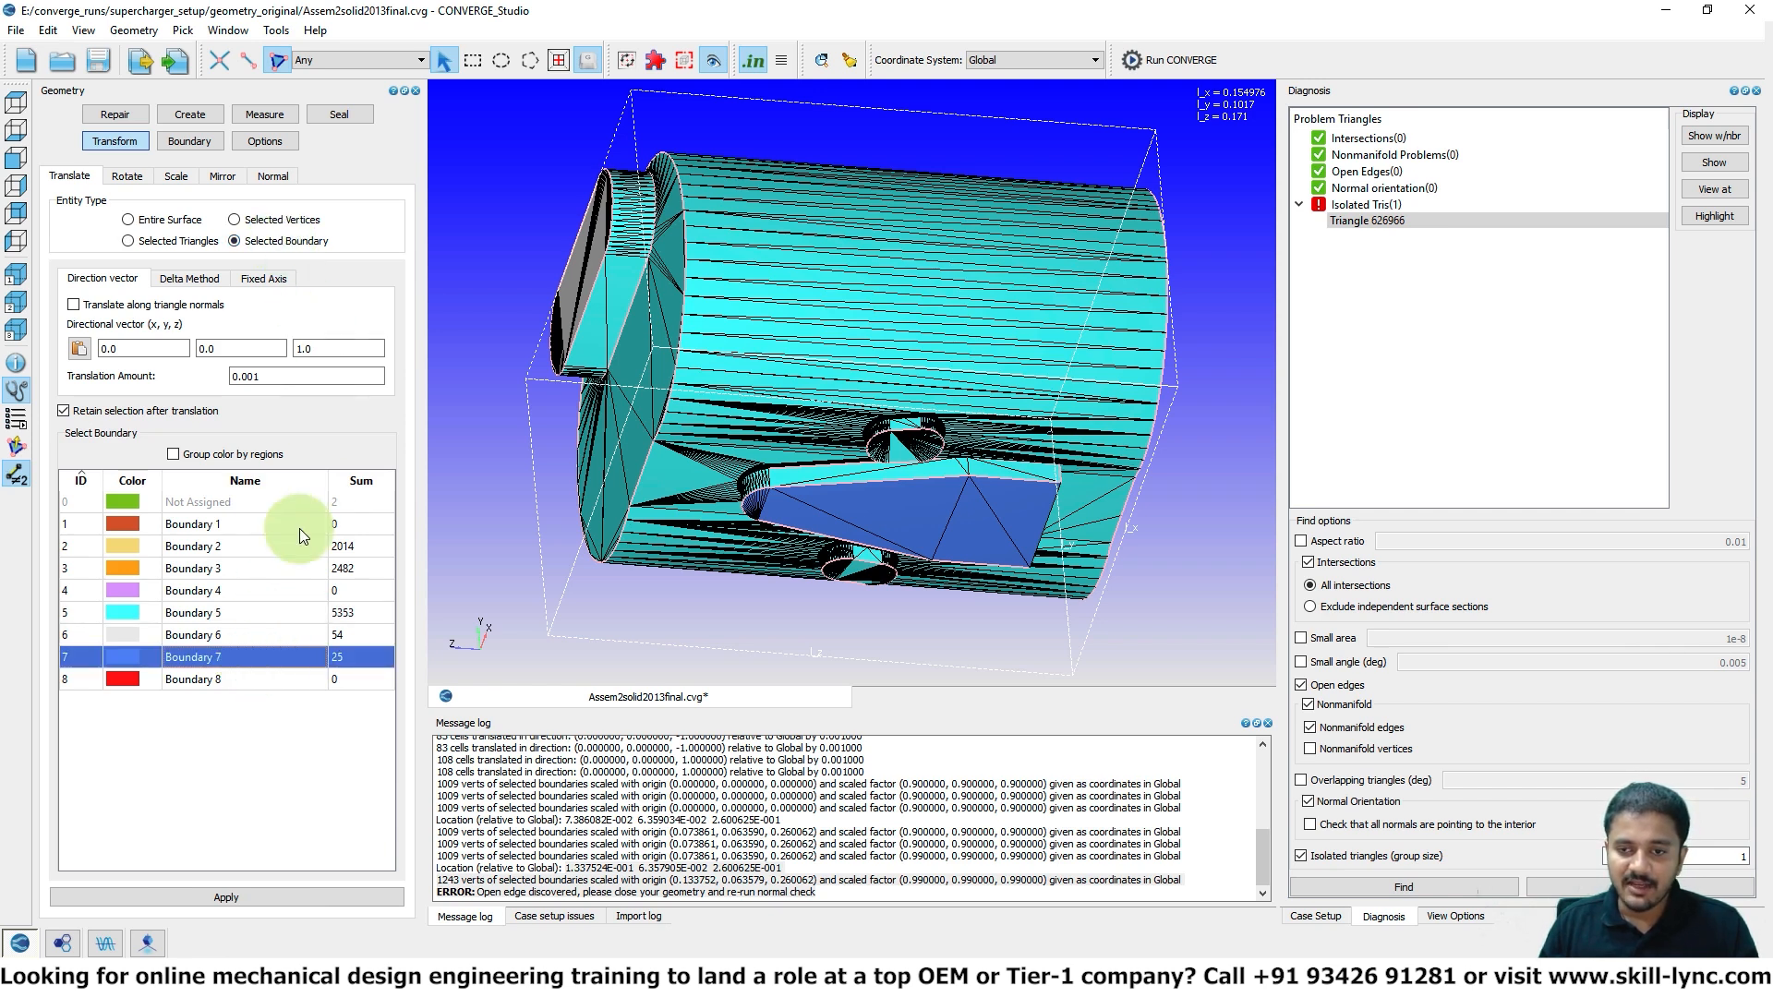
pyautogui.doubleClick(230, 349)
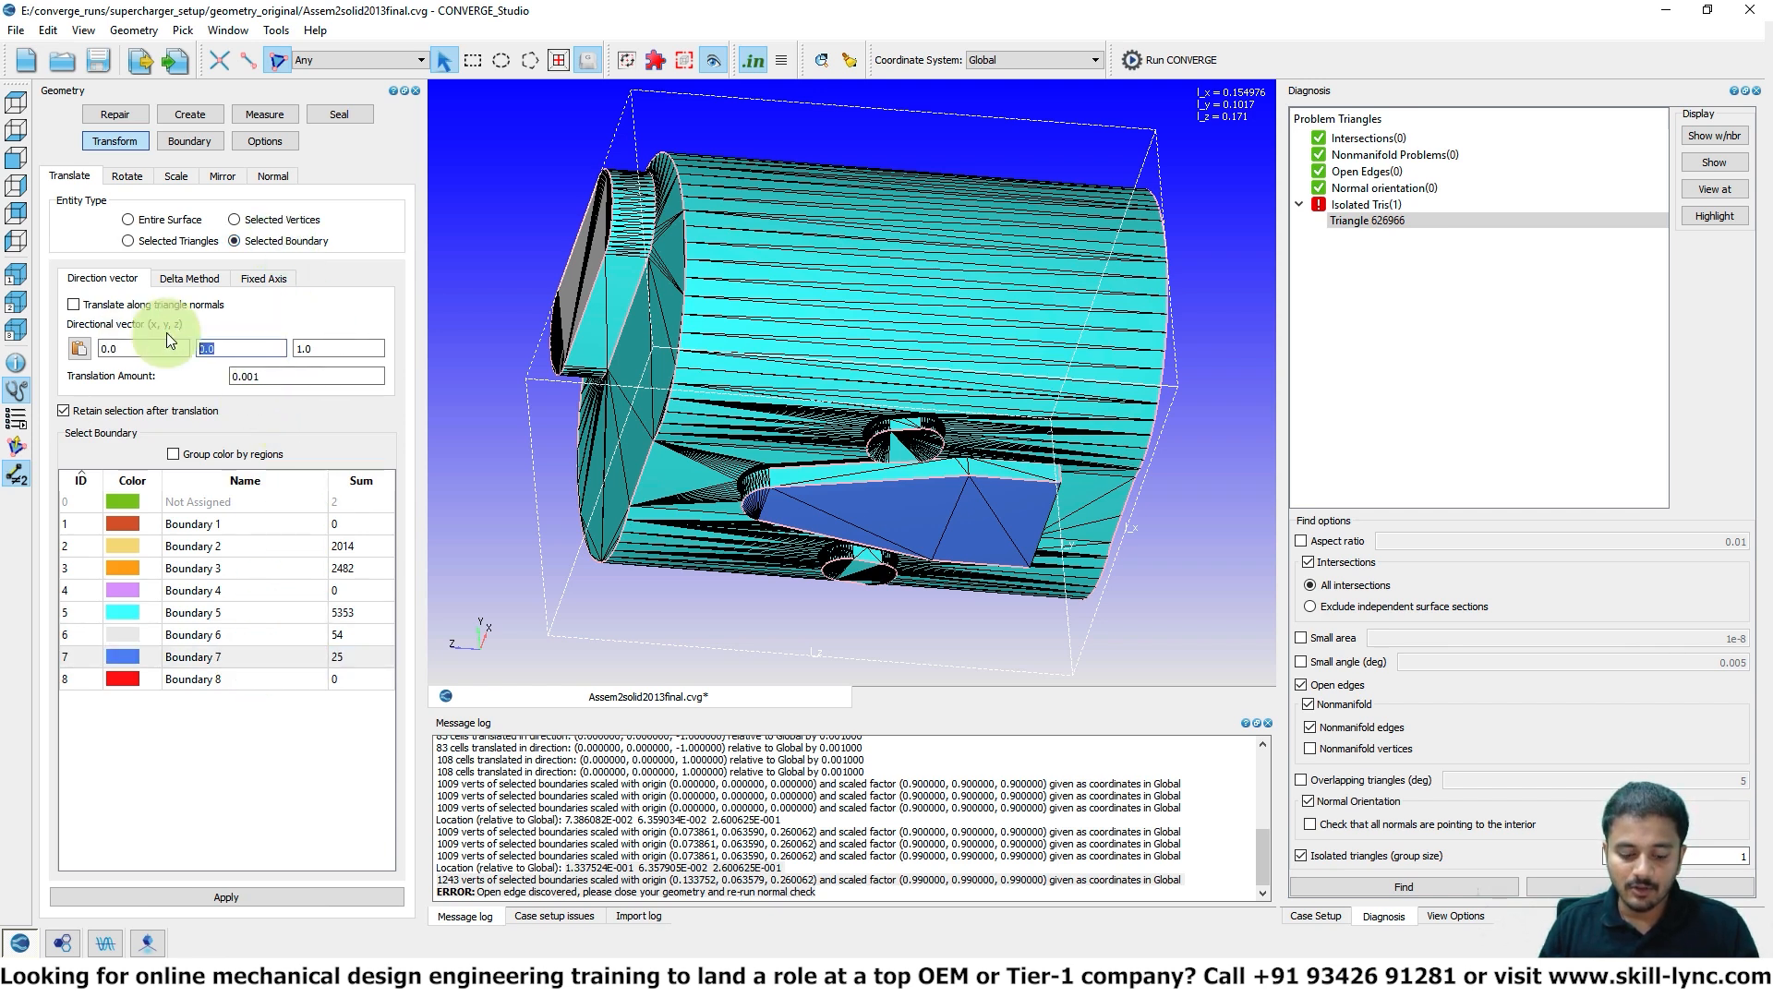
pyautogui.write('-1.0')
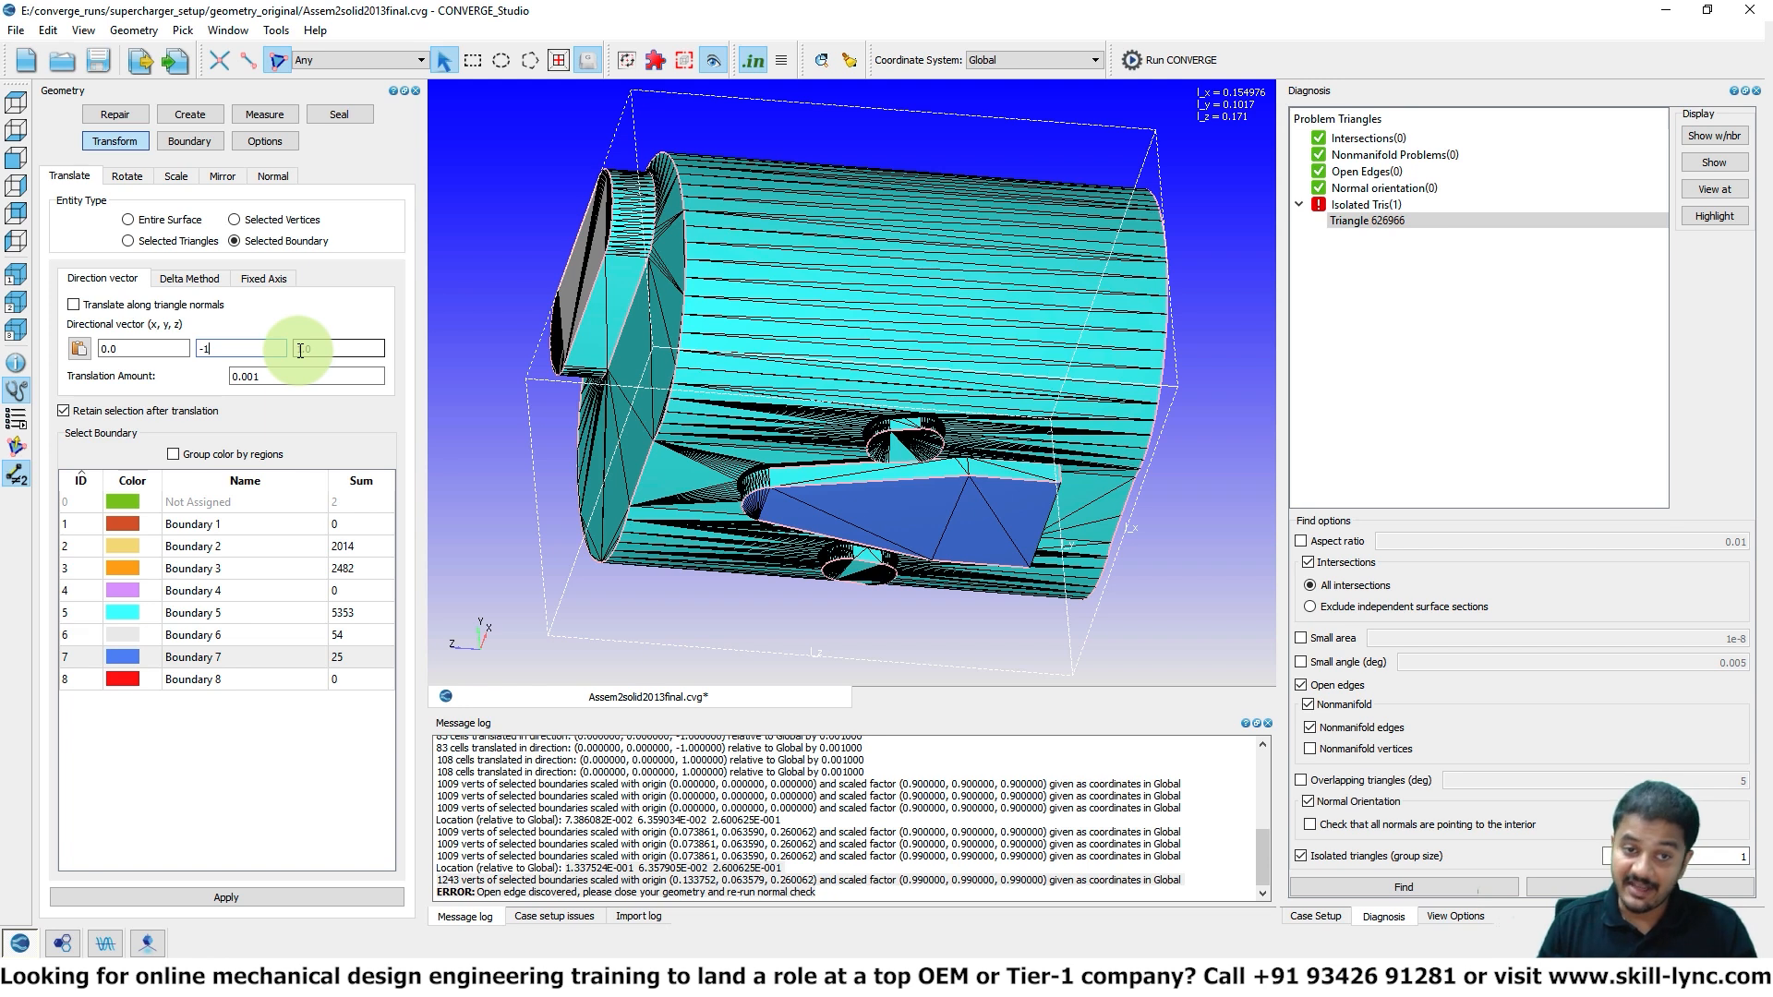
pyautogui.doubleClick(245, 376)
pyautogui.write('0.005')
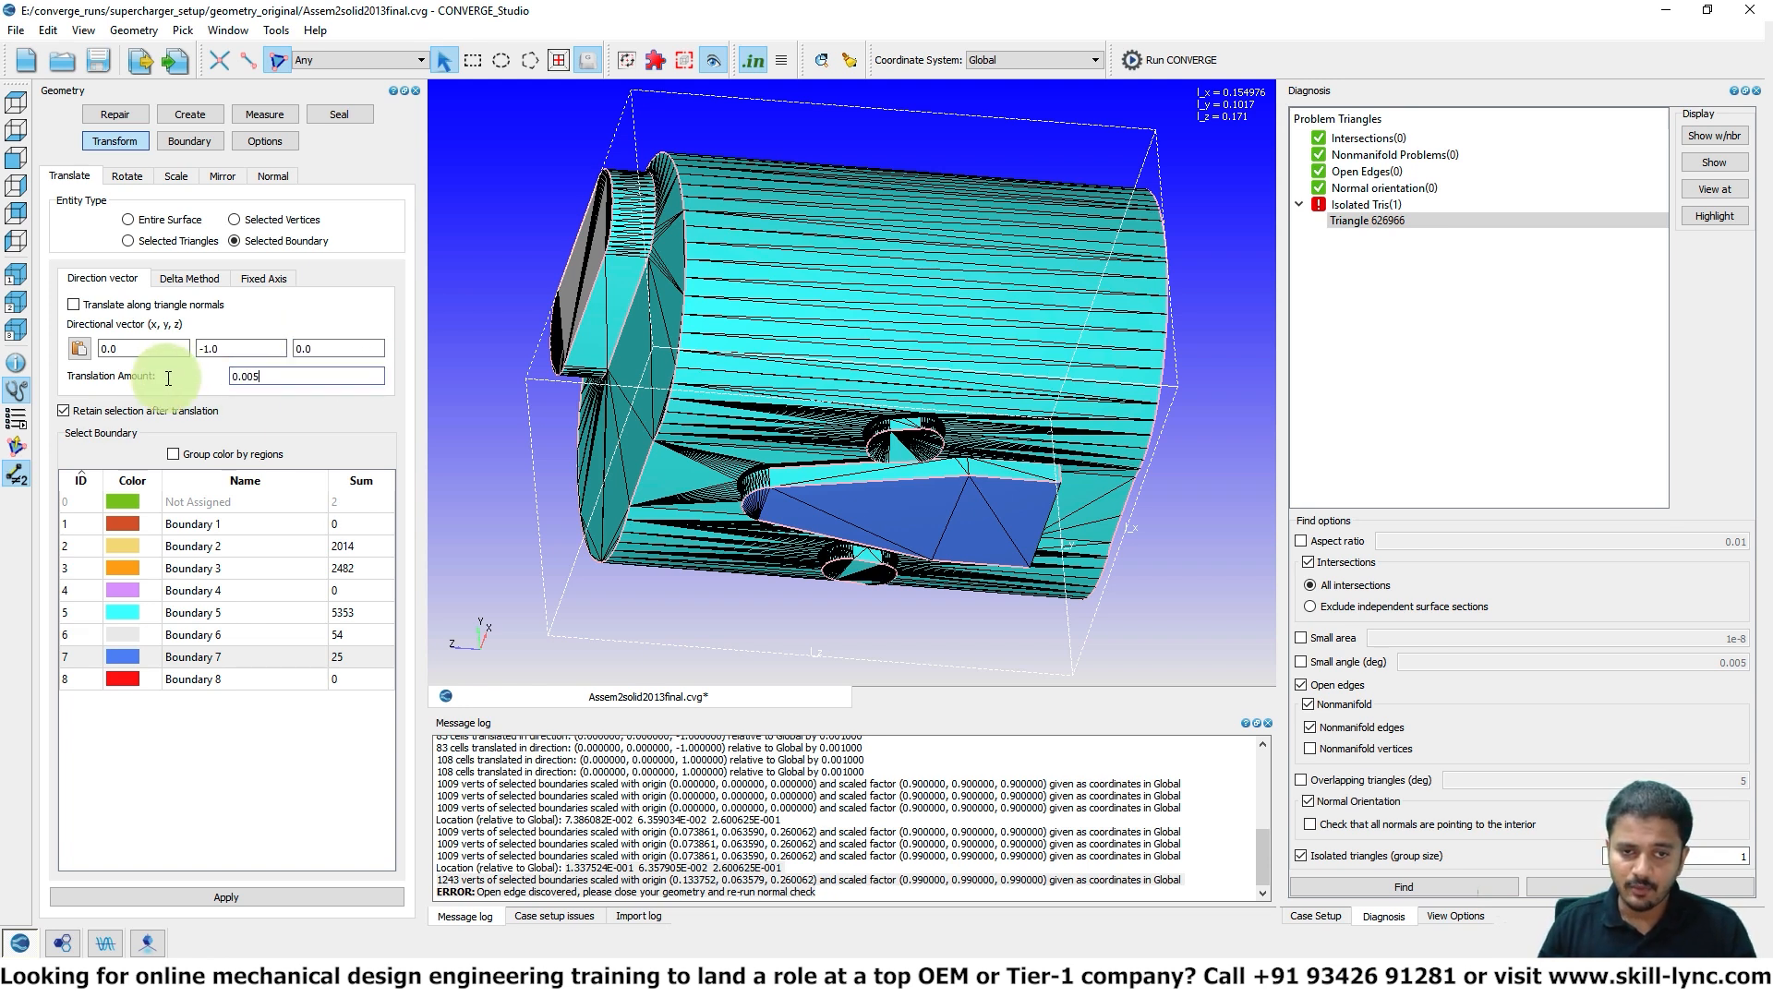
pyautogui.click(202, 898)
pyautogui.click(202, 898)
pyautogui.click(201, 898)
pyautogui.click(201, 898)
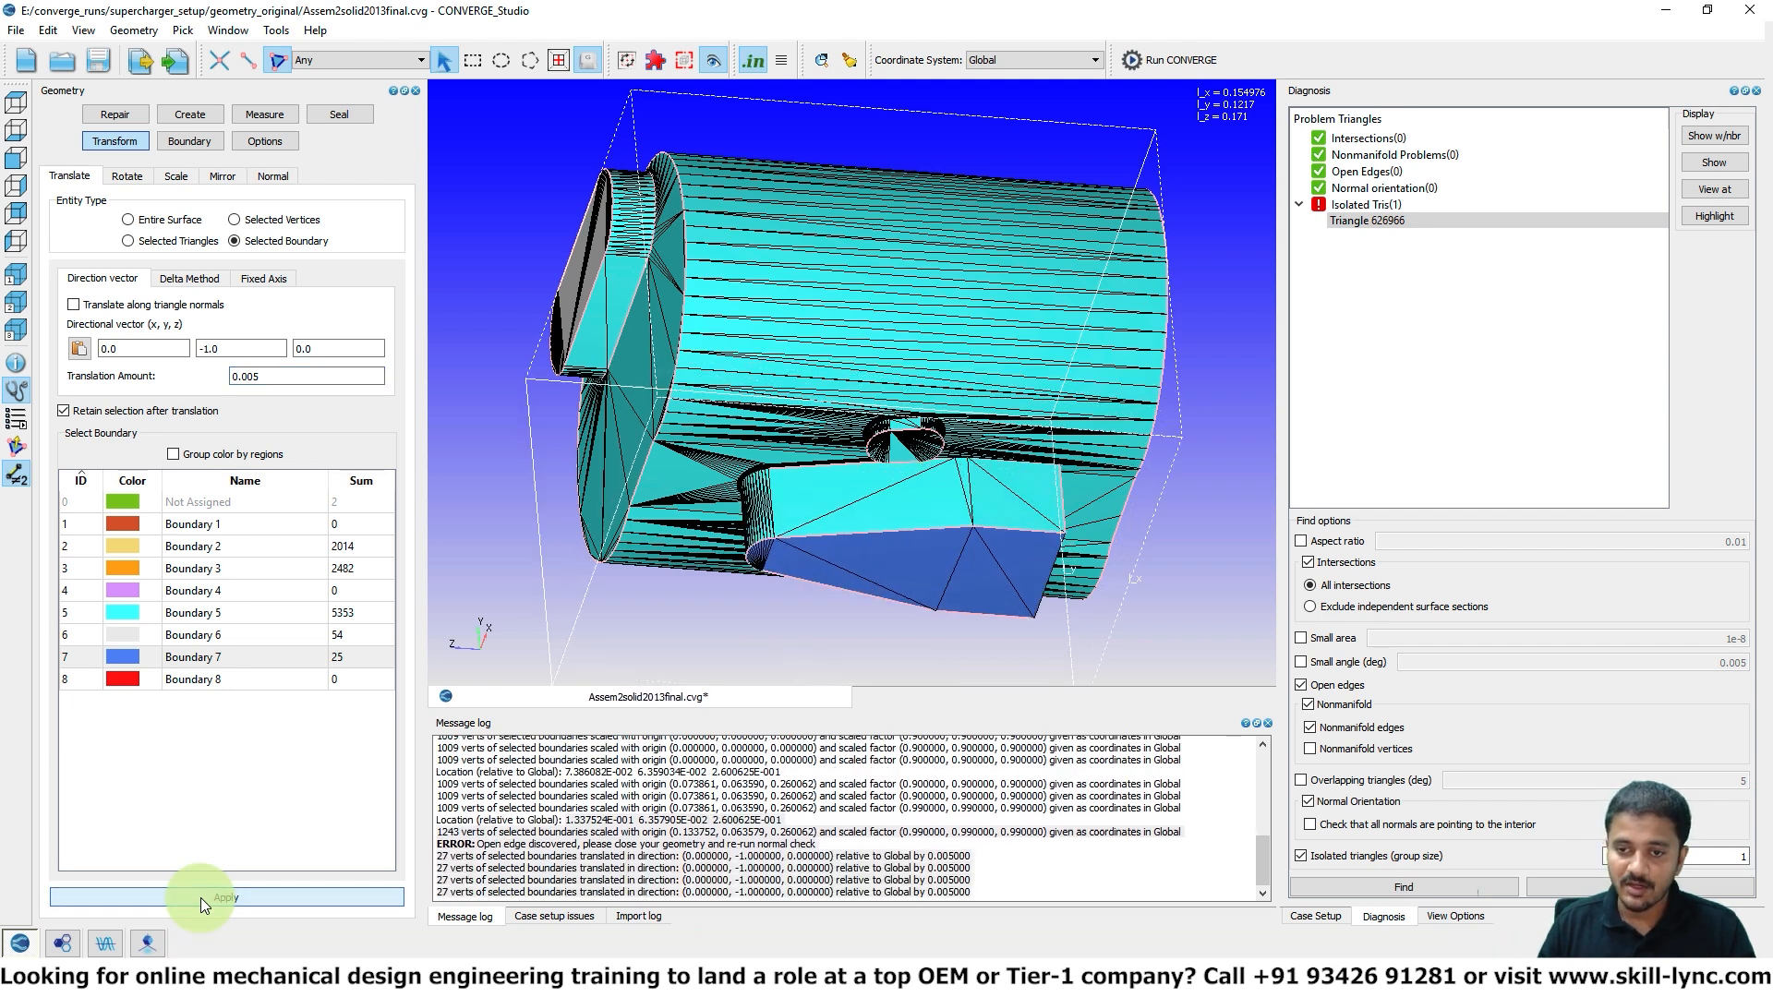
pyautogui.click(202, 897)
pyautogui.click(201, 898)
pyautogui.click(201, 897)
pyautogui.click(202, 898)
# - Hide the cyan casing surface of Boundary 5 to expose the two rotors
pyautogui.moveTo(792, 285); pyautogui.dragTo(853, 564)
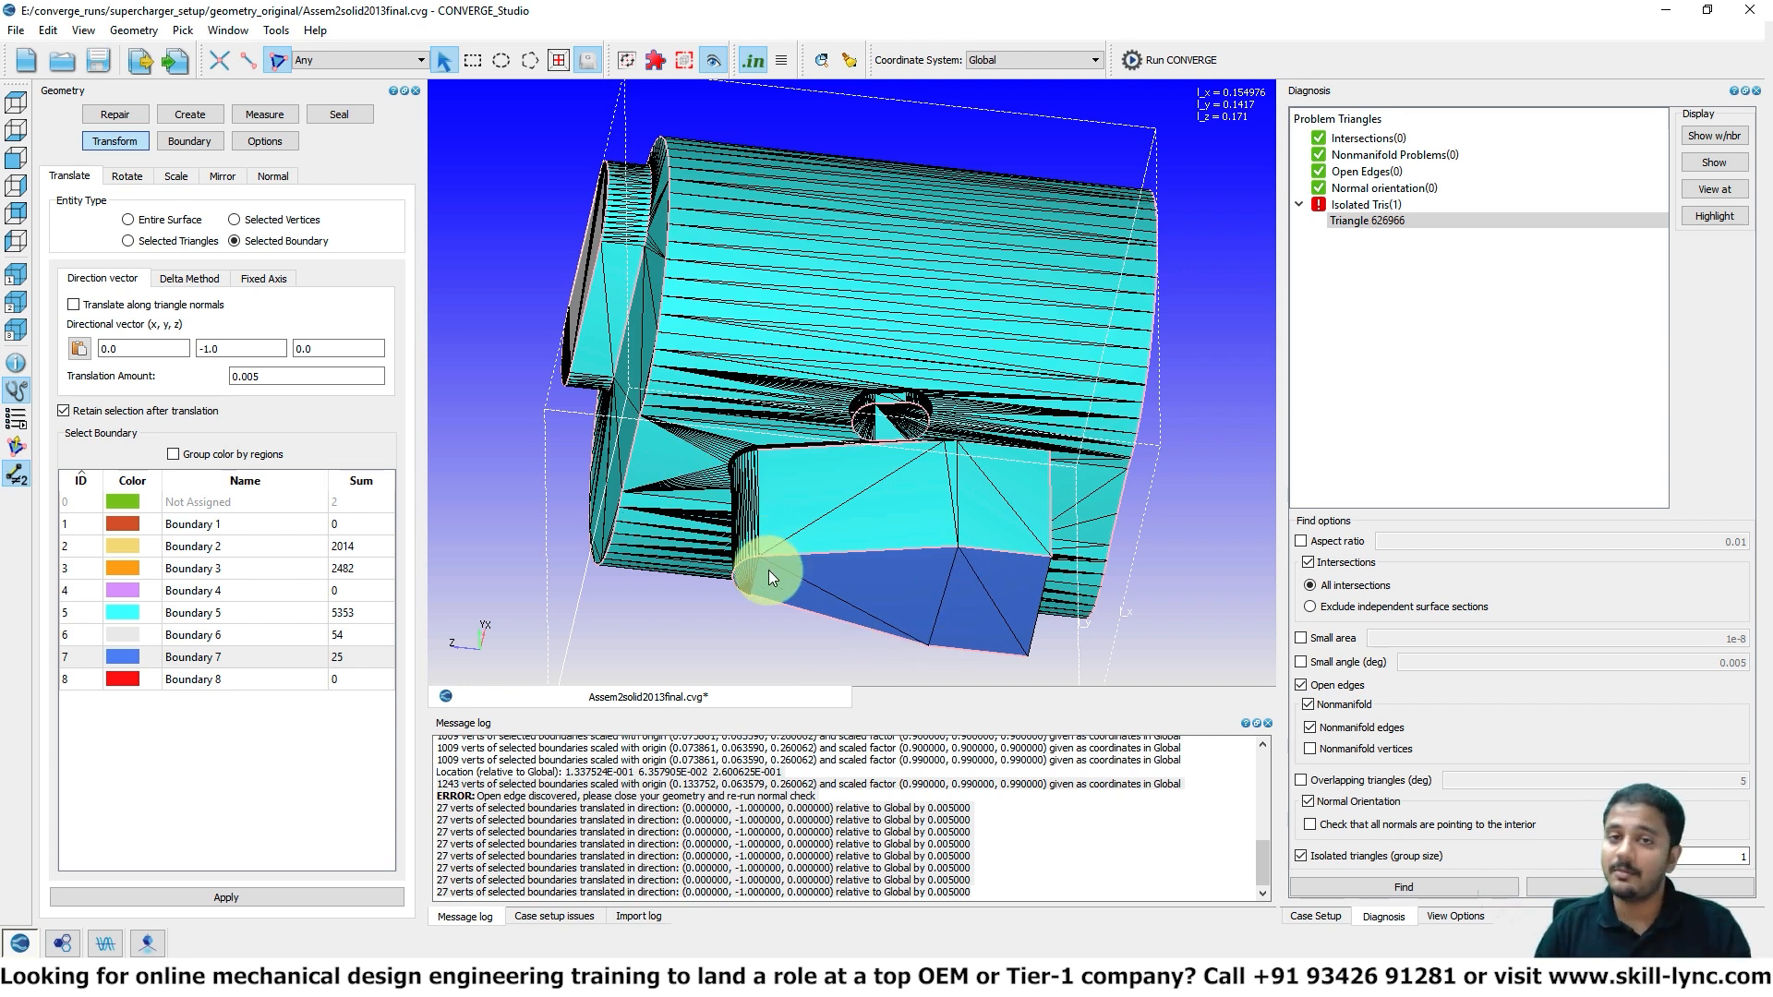
pyautogui.scroll(-4, 811, 563)
pyautogui.moveTo(760, 371); pyautogui.dragTo(886, 459)
pyautogui.scroll(-4, 867, 314)
pyautogui.scroll(8, 868, 314)
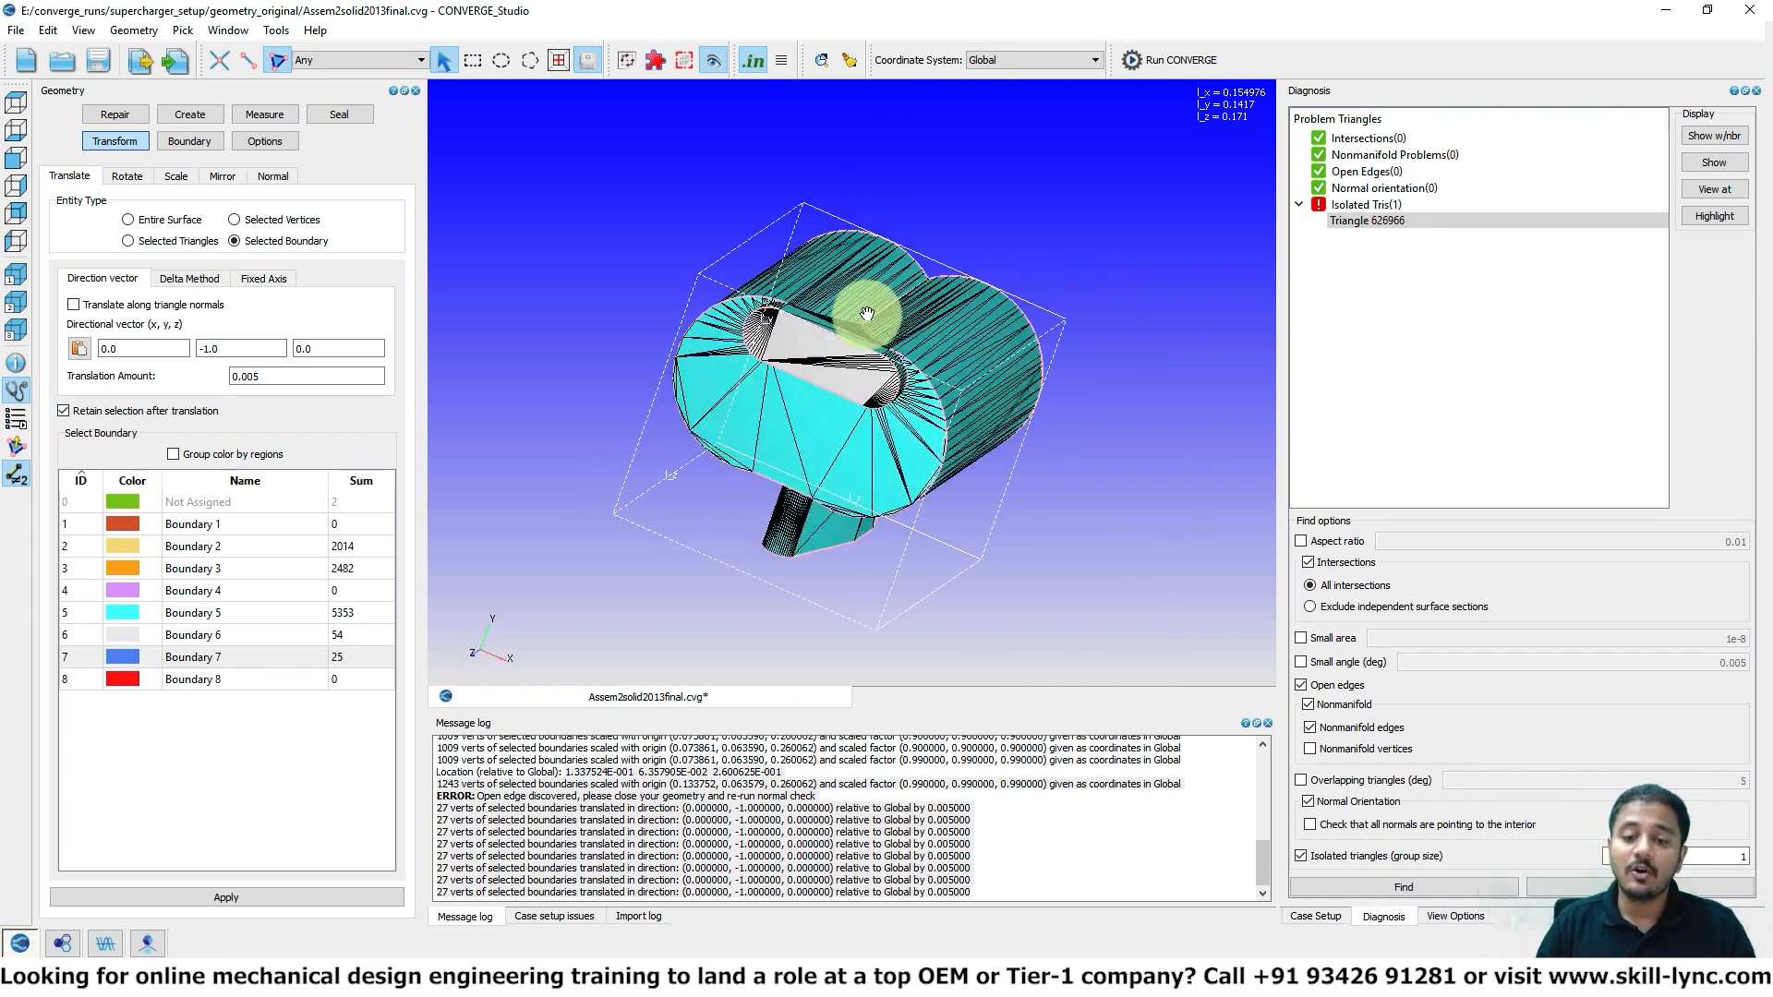
pyautogui.moveTo(818, 253); pyautogui.dragTo(654, 186)
pyautogui.scroll(6, 769, 416)
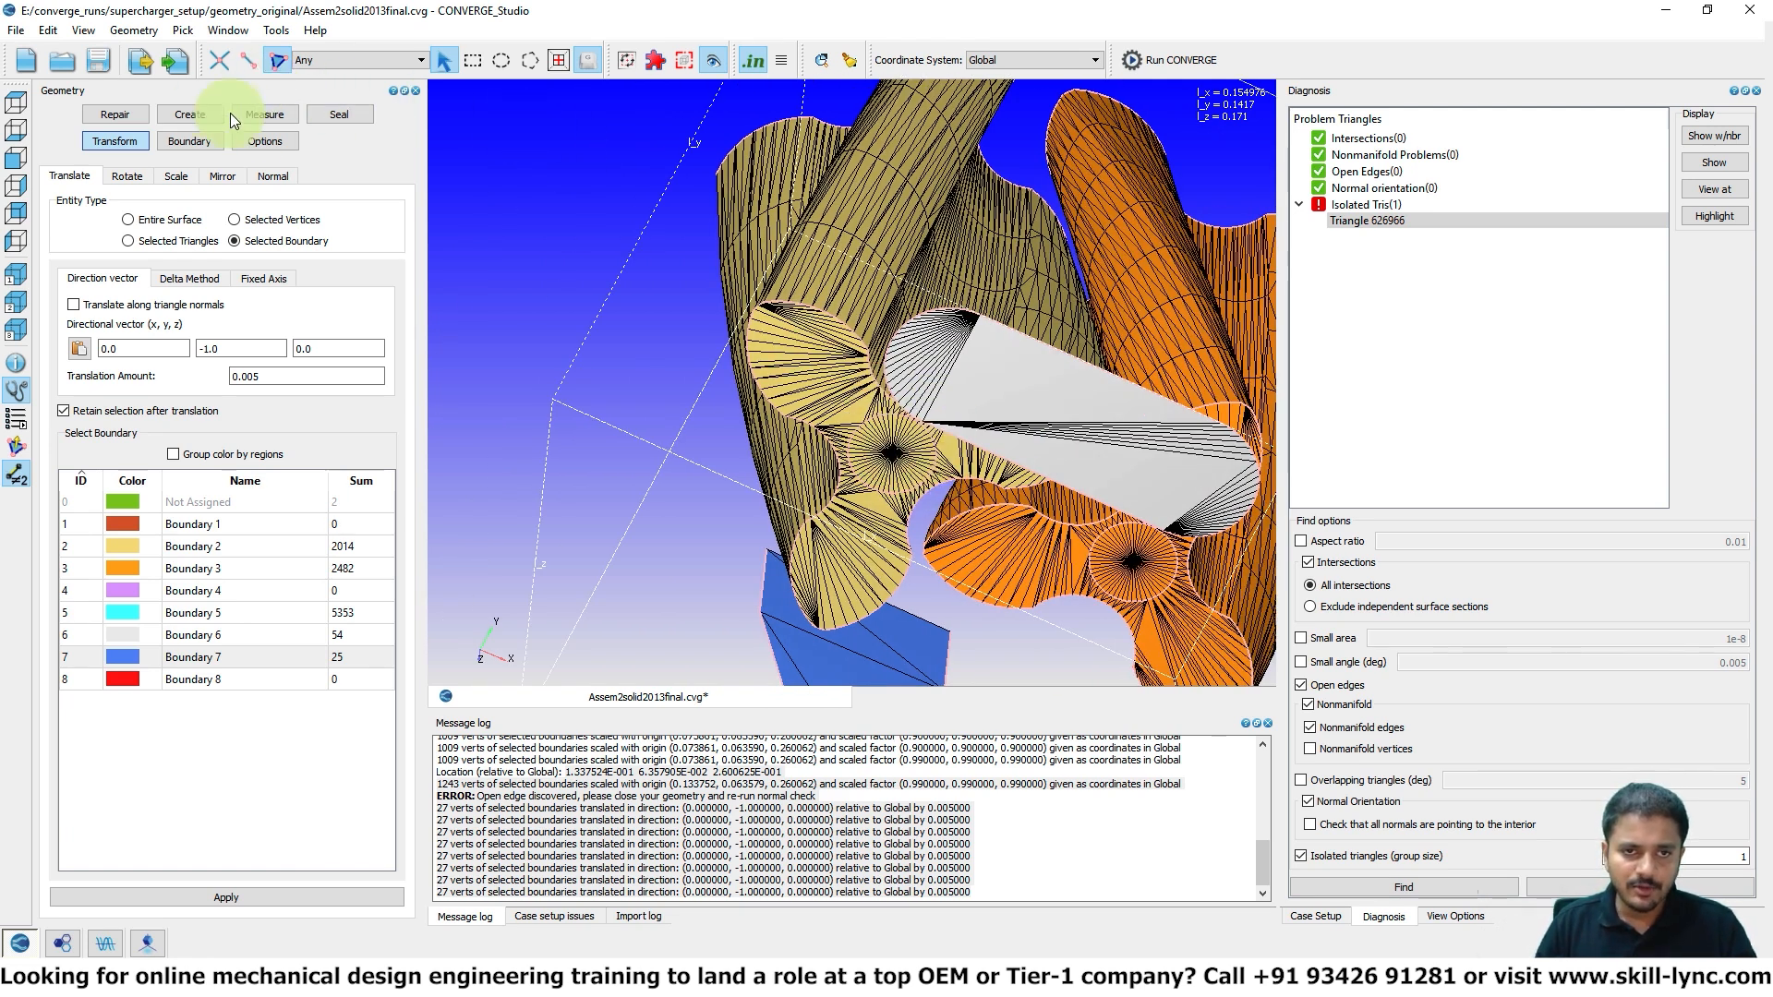
# - Measure the location of the centre vertex on the yellow rotor's shaft end, saving its coordinates to the cache
pyautogui.click(261, 118)
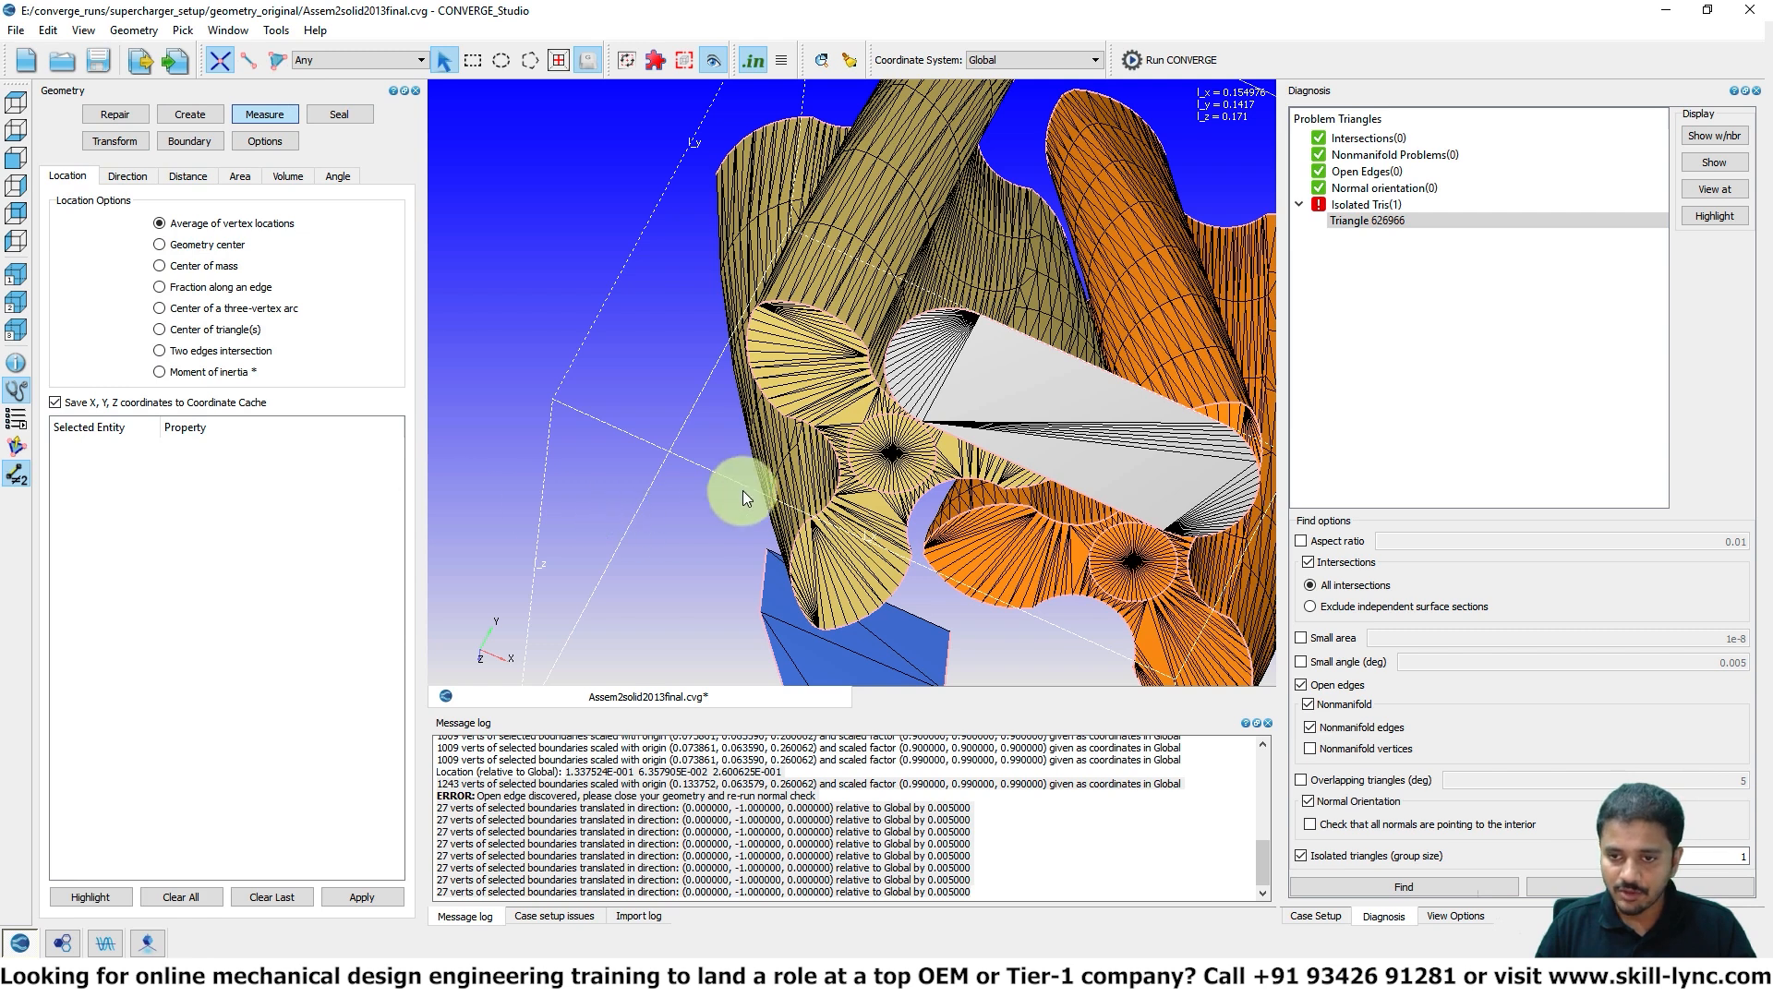
pyautogui.click(892, 453)
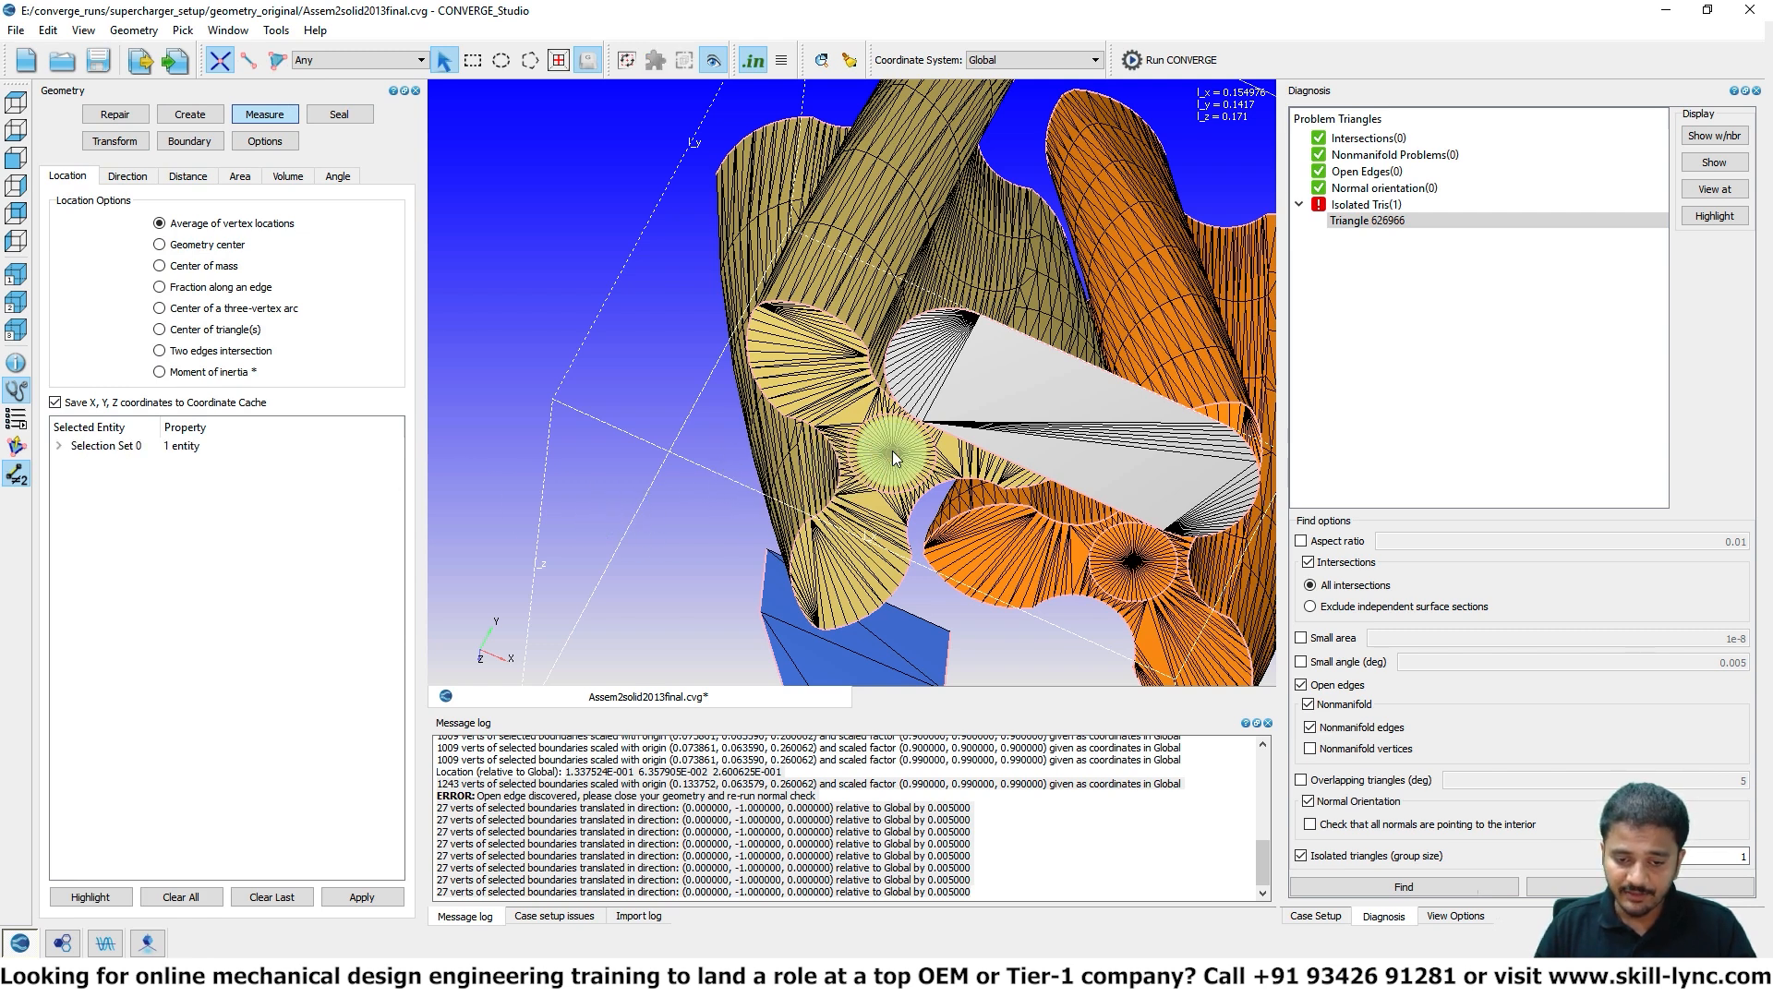
pyautogui.rightClick(896, 458)
pyautogui.moveTo(787, 894); pyautogui.dragTo(616, 903)
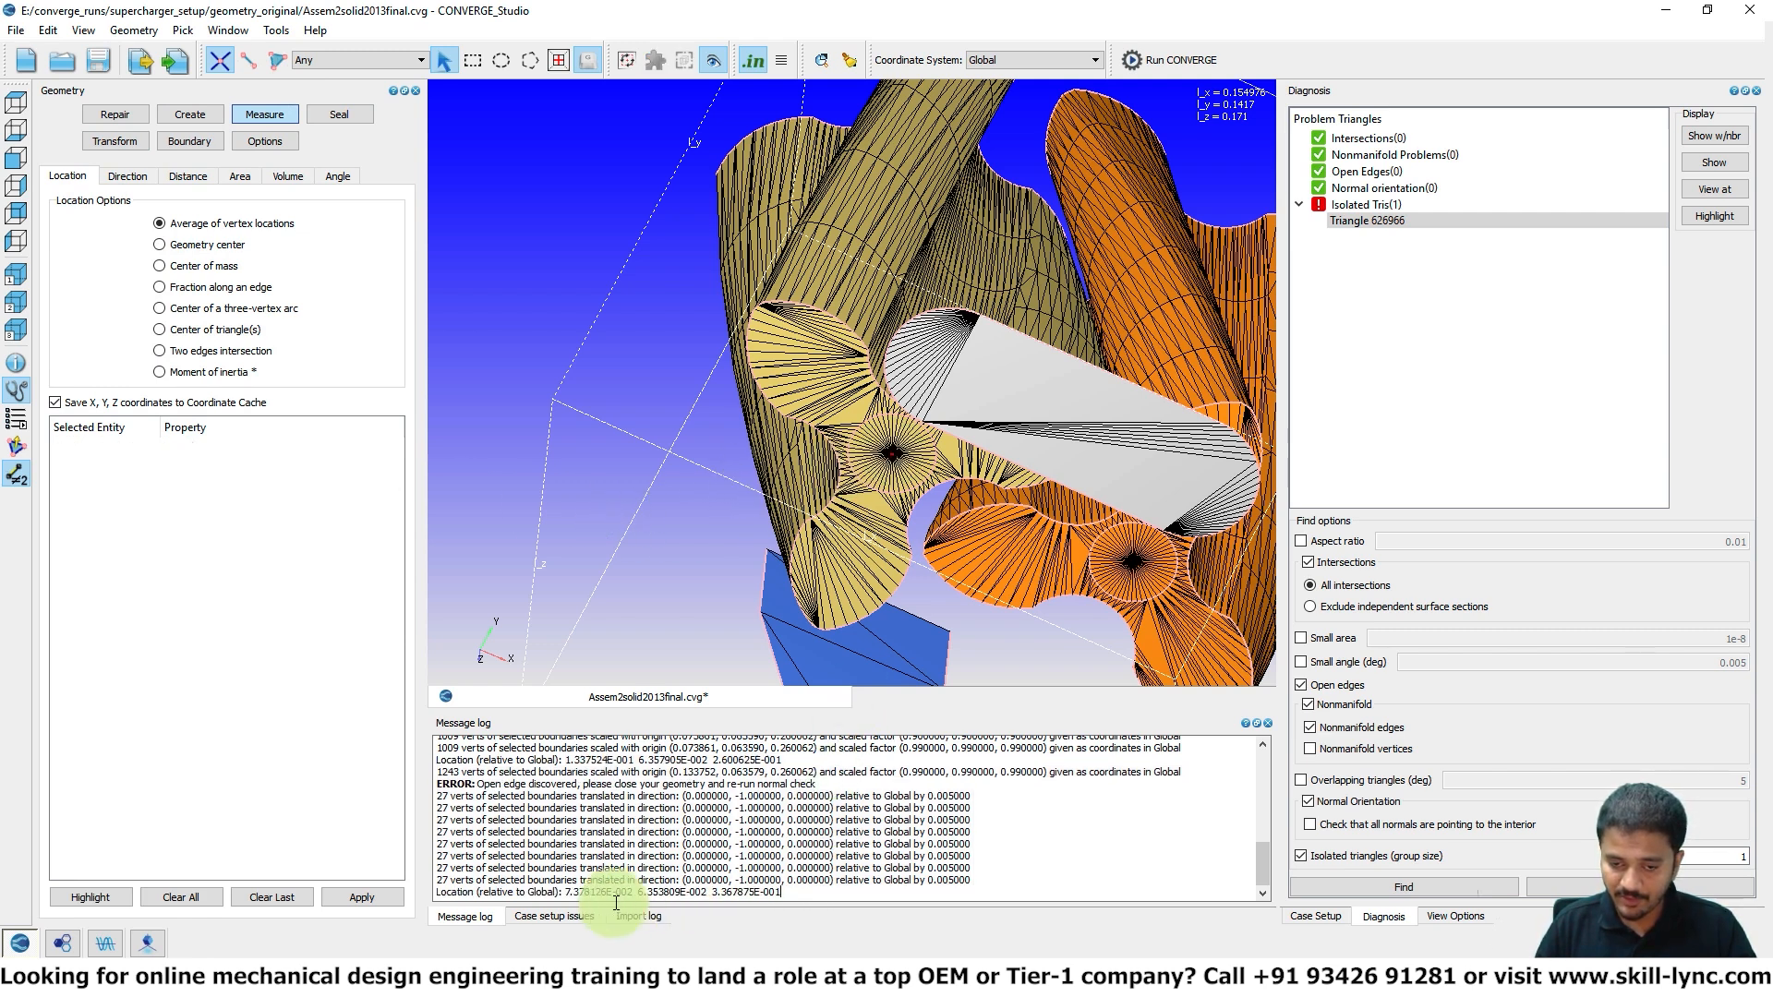
pyautogui.keyDown('shift'); pyautogui.click(566, 892); pyautogui.keyUp('shift')
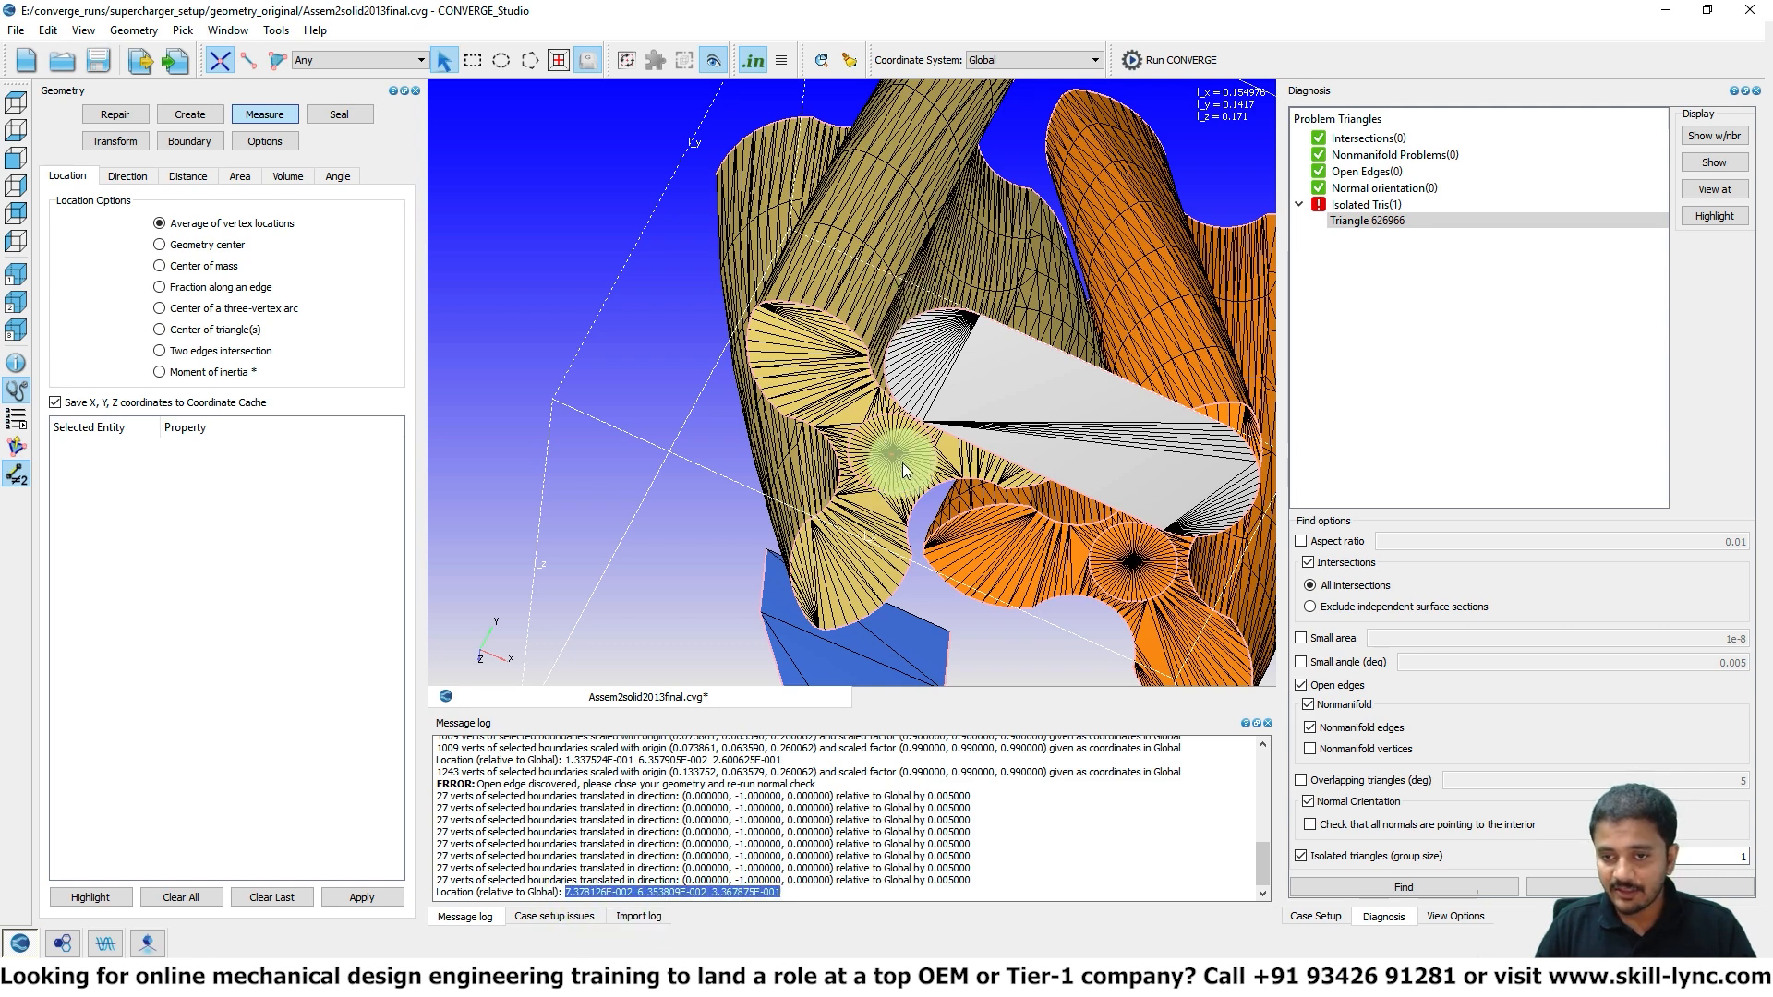
# - Fill the Delta Method translation vector with the cached coordinates of the yellow rotor's centre vertex
pyautogui.scroll(-5, 885, 447)
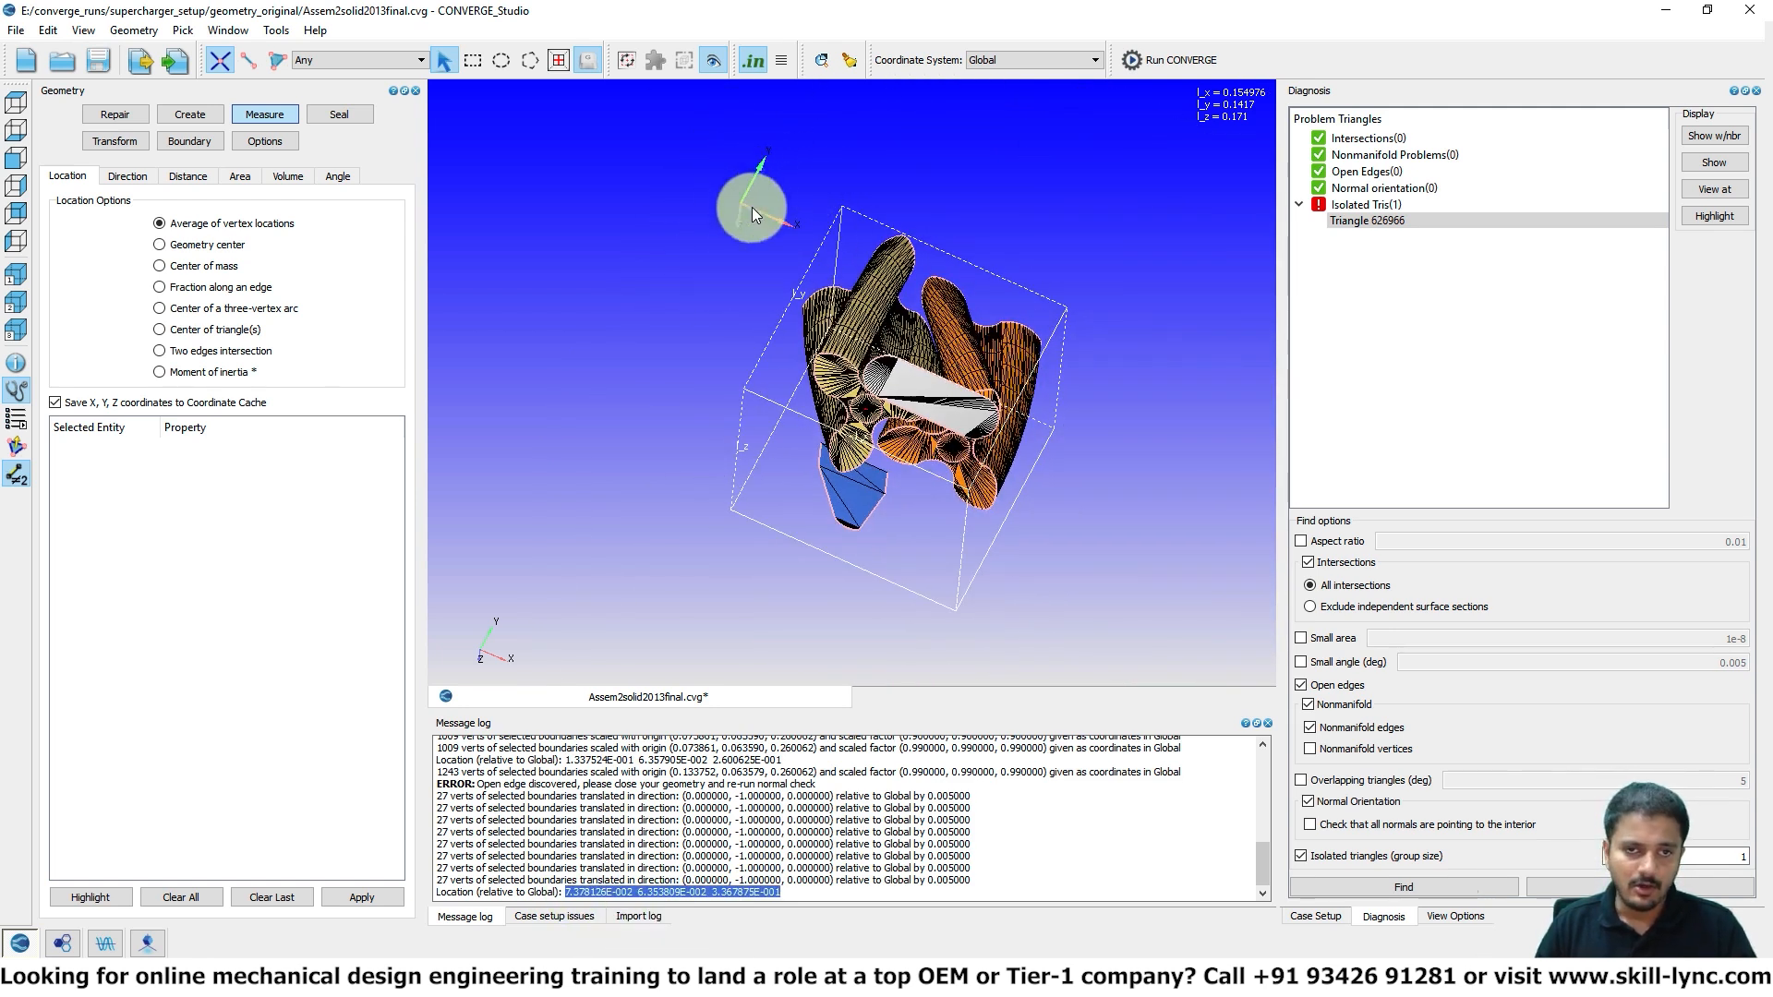
pyautogui.click(114, 142)
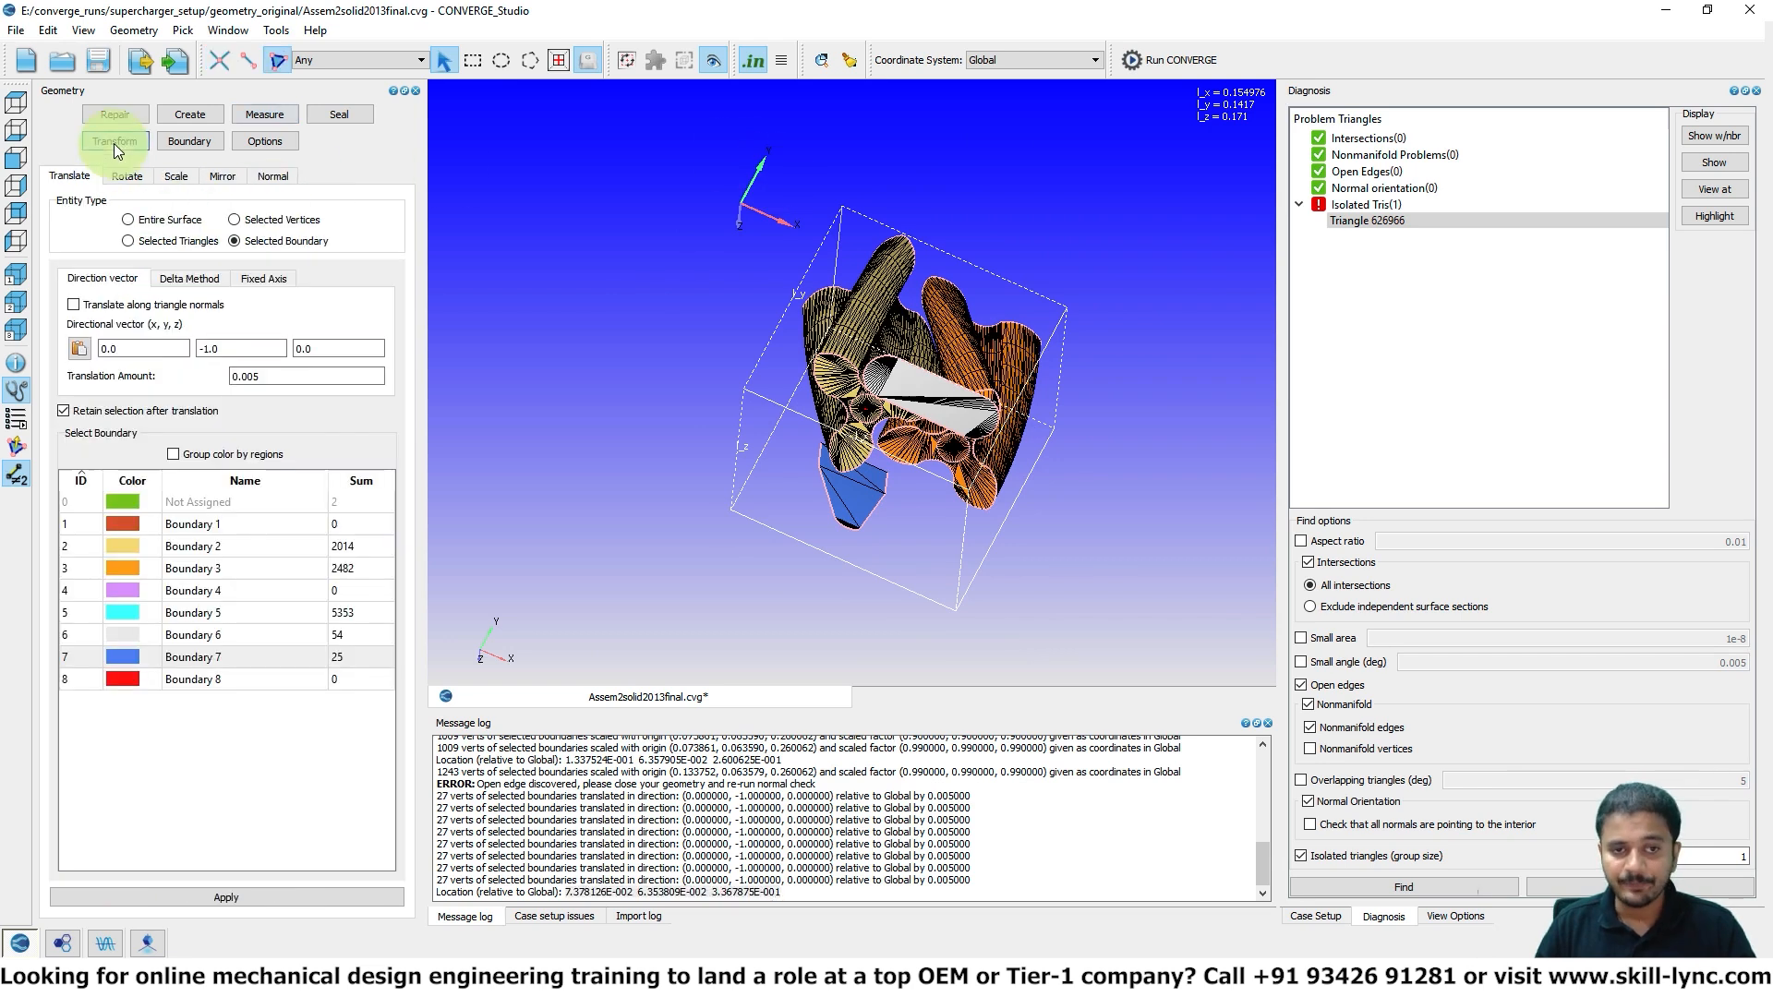
pyautogui.click(177, 280)
pyautogui.click(79, 326)
pyautogui.click(113, 358)
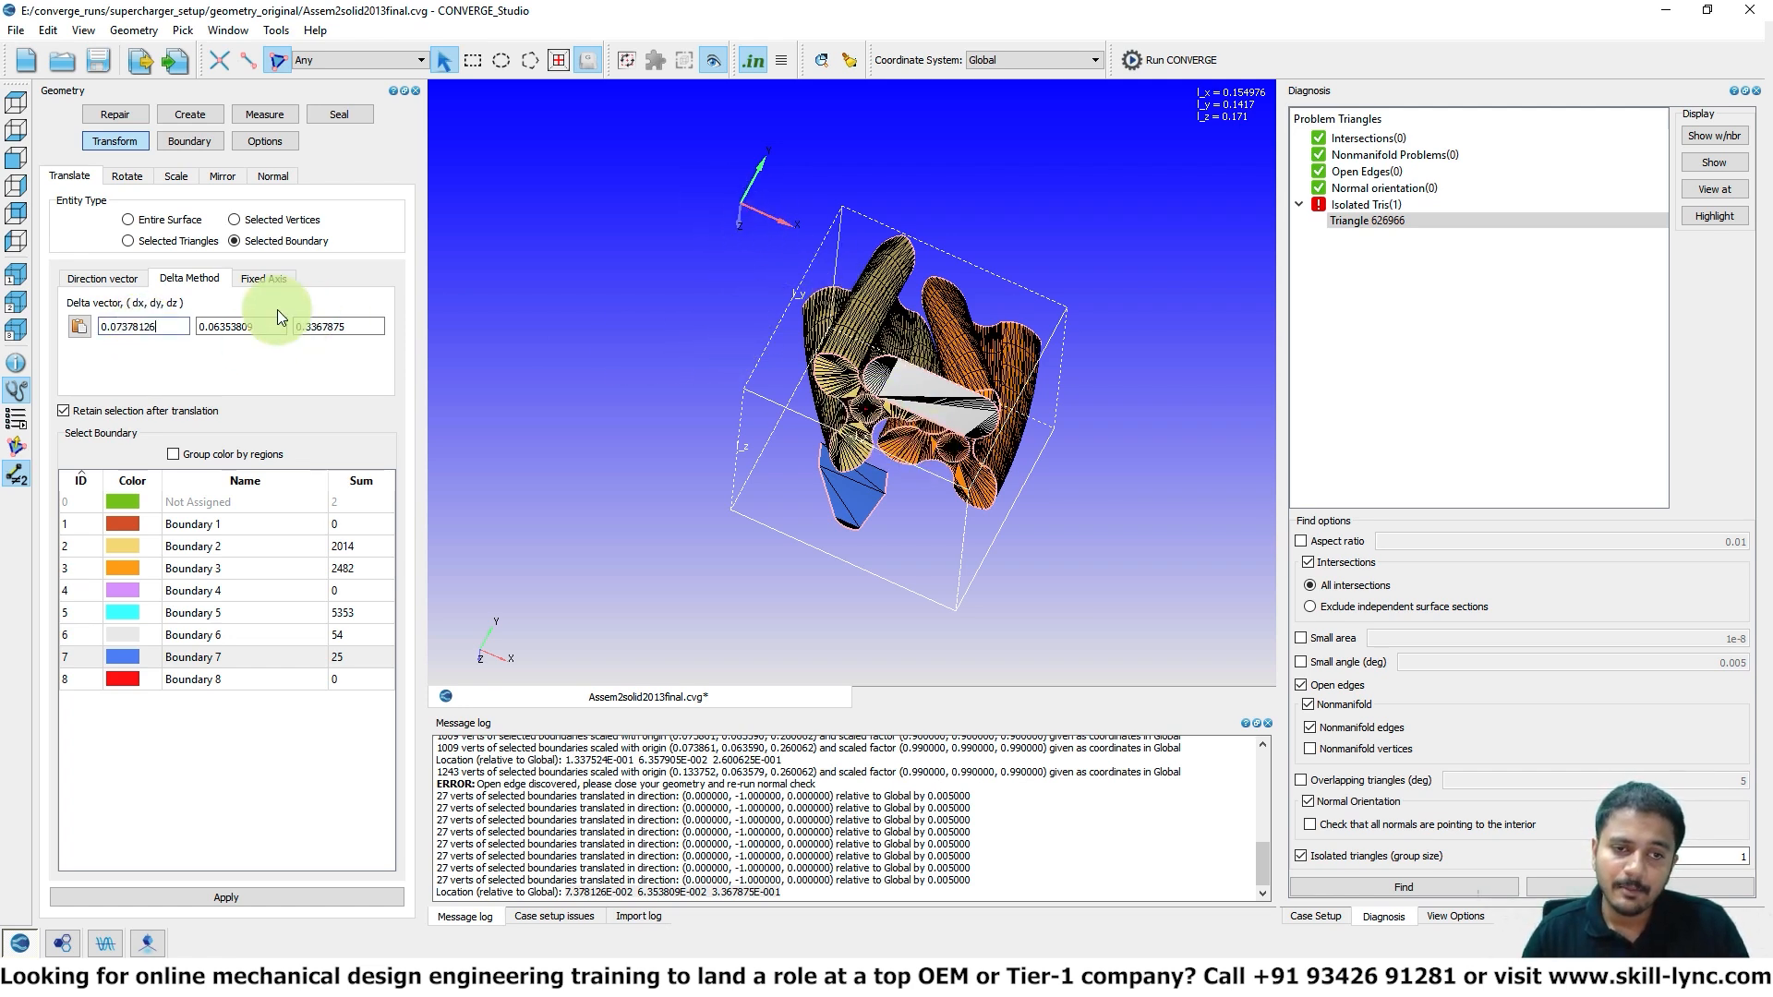
# - Translate the entire surface by the negated delta vector (-0.07378126, -0.06353809, -0.3367875)
pyautogui.doubleClick(147, 326)
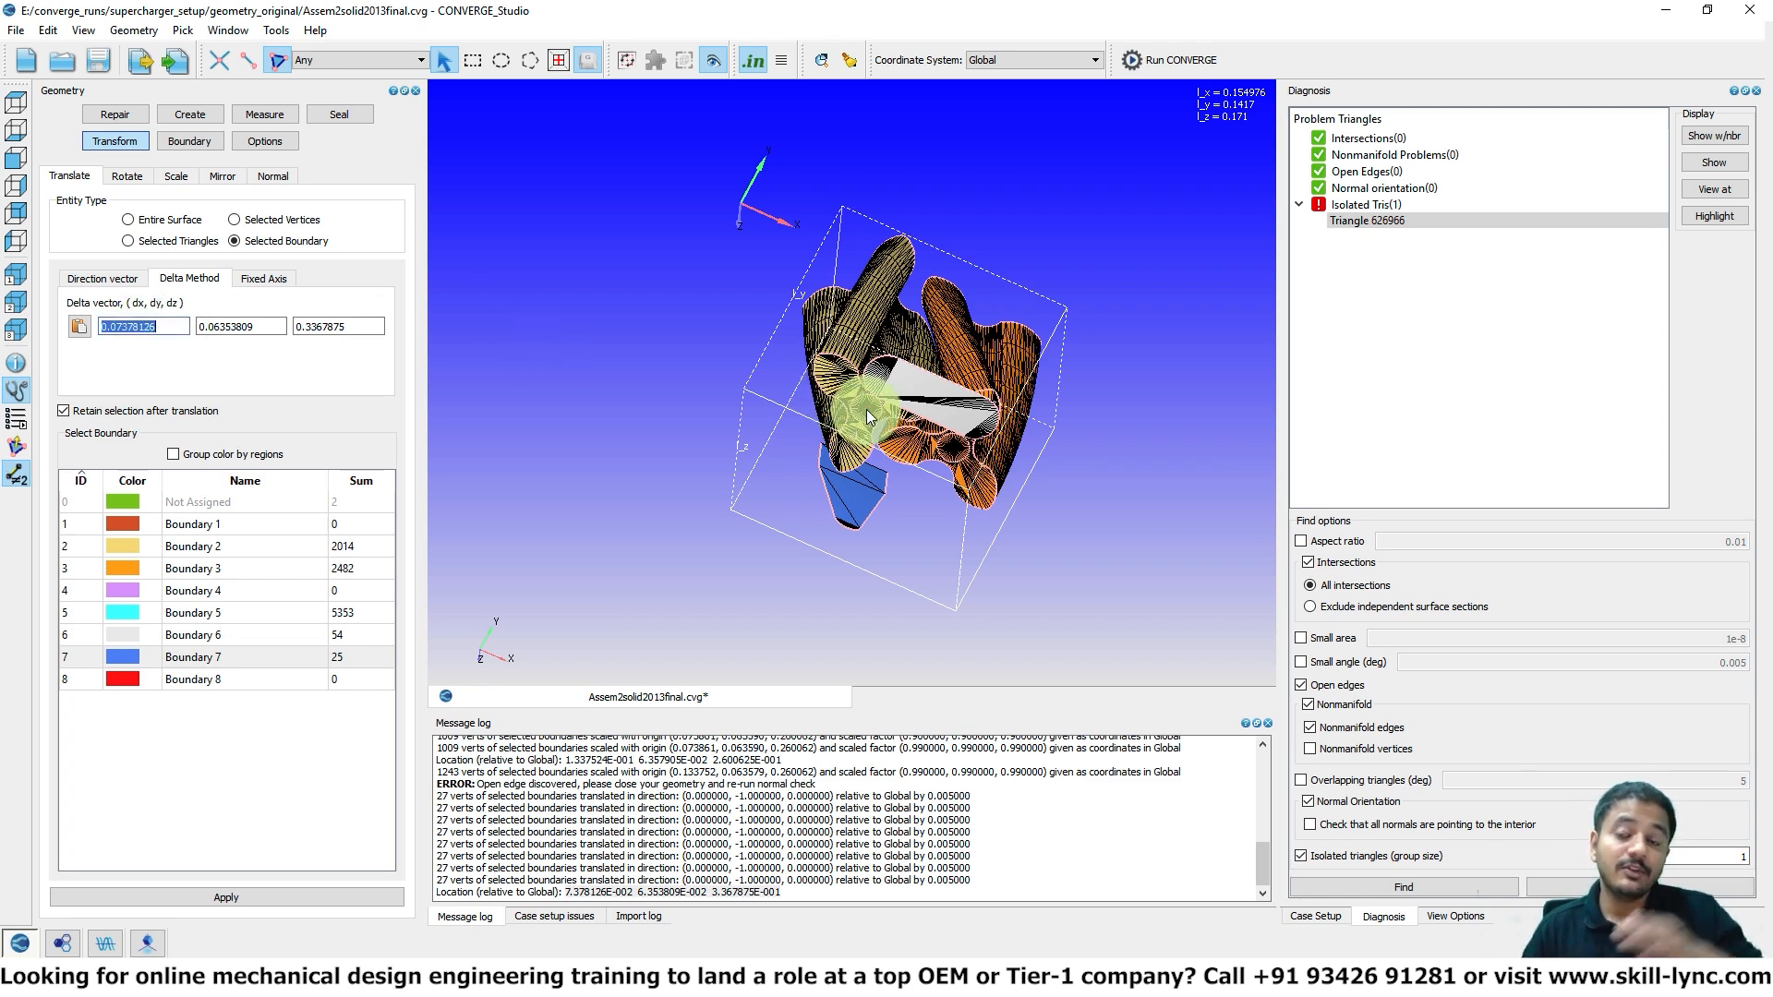
pyautogui.click(171, 330)
pyautogui.press('Home')
pyautogui.write('-')
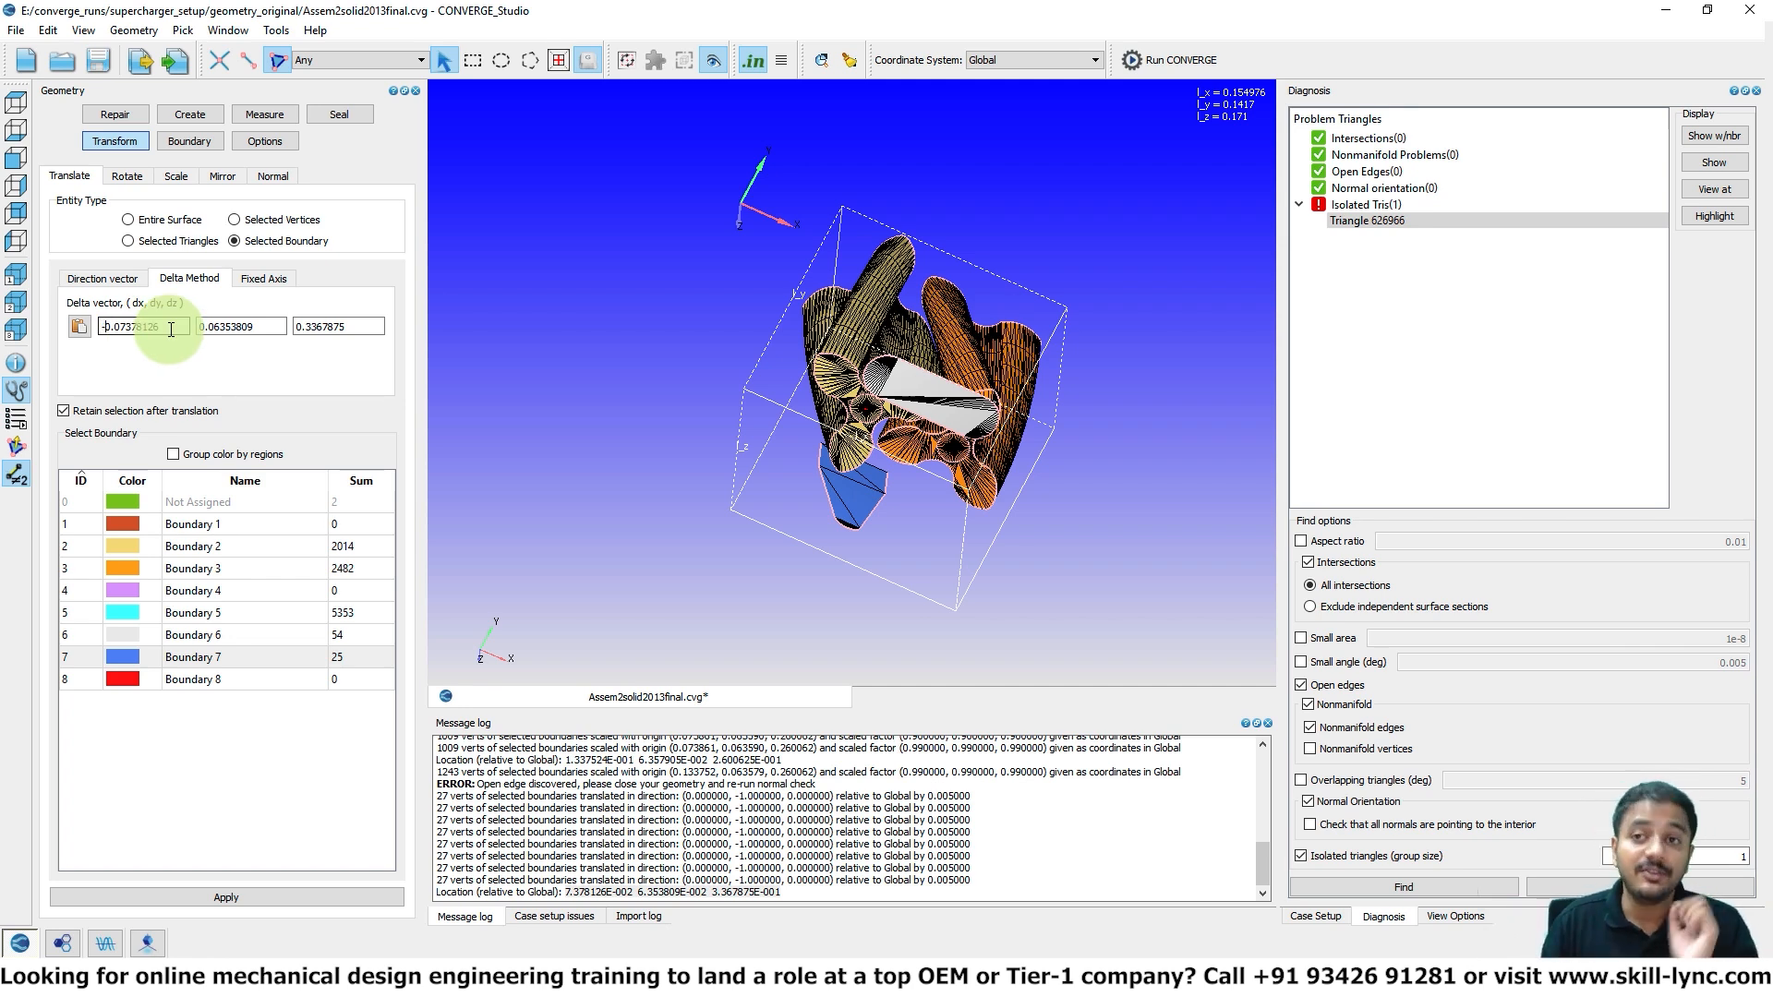
pyautogui.write('-')
pyautogui.write('-')
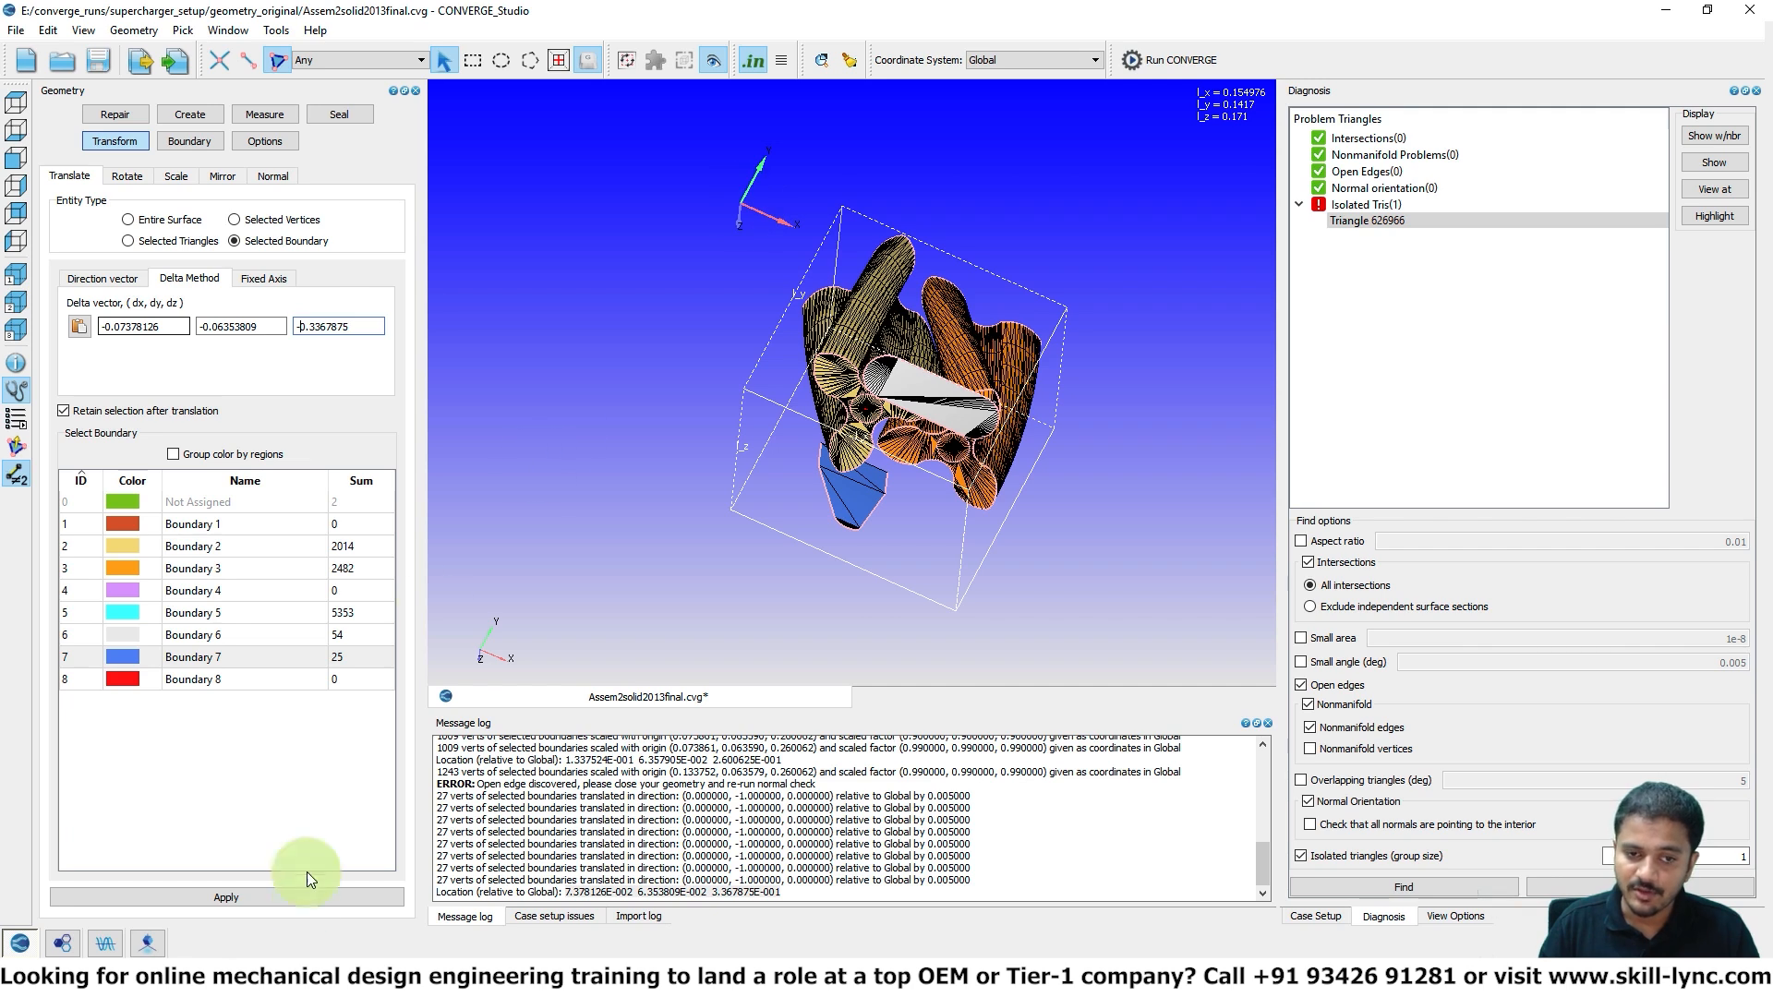
pyautogui.click(141, 221)
pyautogui.click(213, 897)
# - Hide the casing and the Boundary 6 port face to inspect the rotors at the origin, and save the geometry
pyautogui.moveTo(759, 205); pyautogui.dragTo(824, 324)
pyautogui.rightClick(850, 351)
pyautogui.click(967, 468)
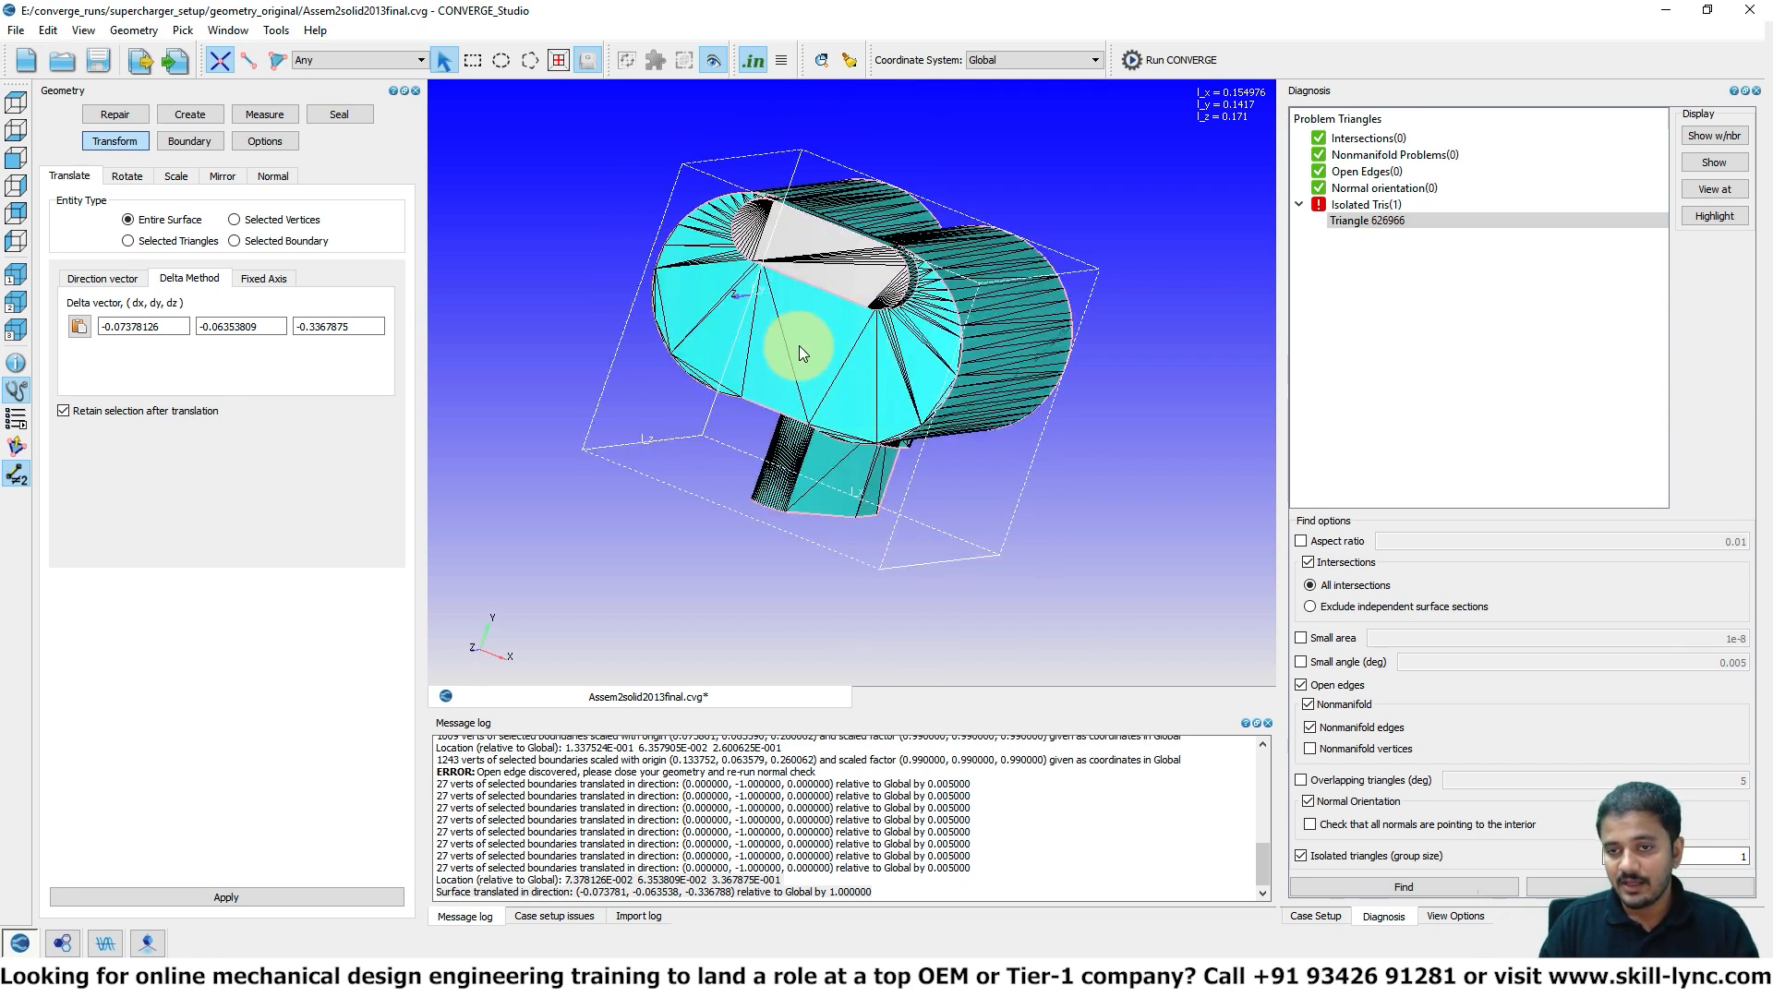
pyautogui.press('t')
pyautogui.click(804, 272)
pyautogui.click(807, 325)
pyautogui.press('h')
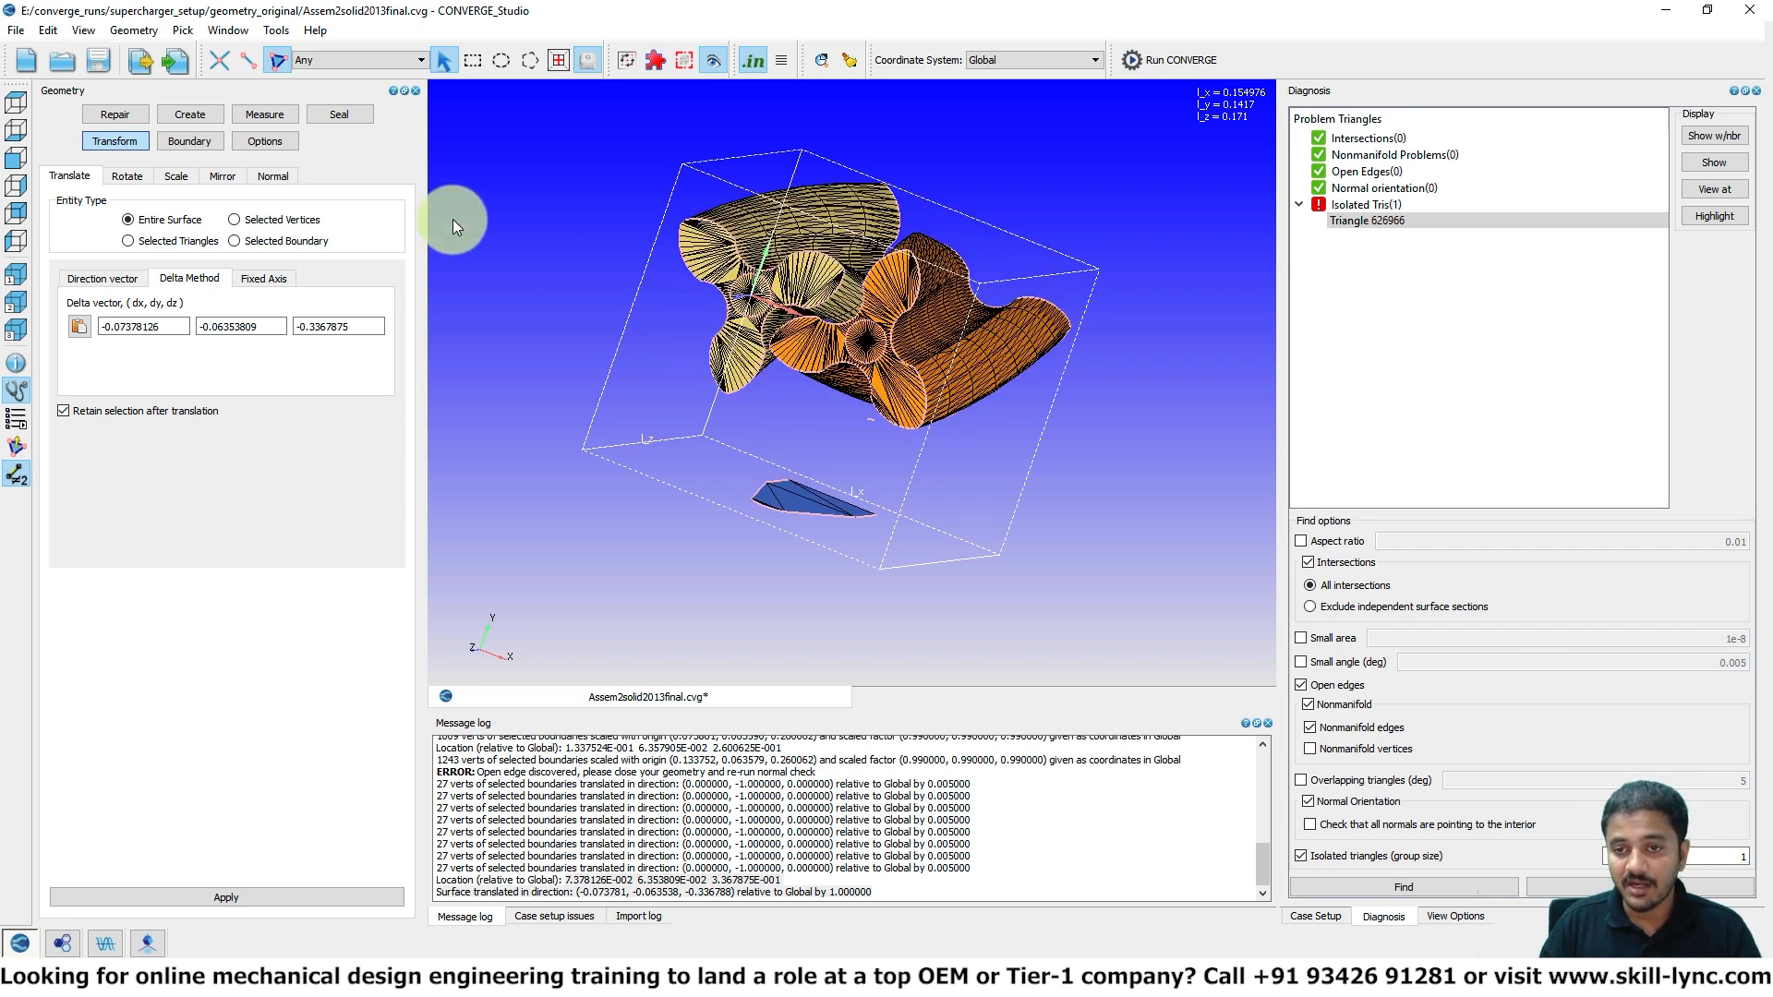
pyautogui.scroll(5, 793, 340)
pyautogui.scroll(-5, 715, 313)
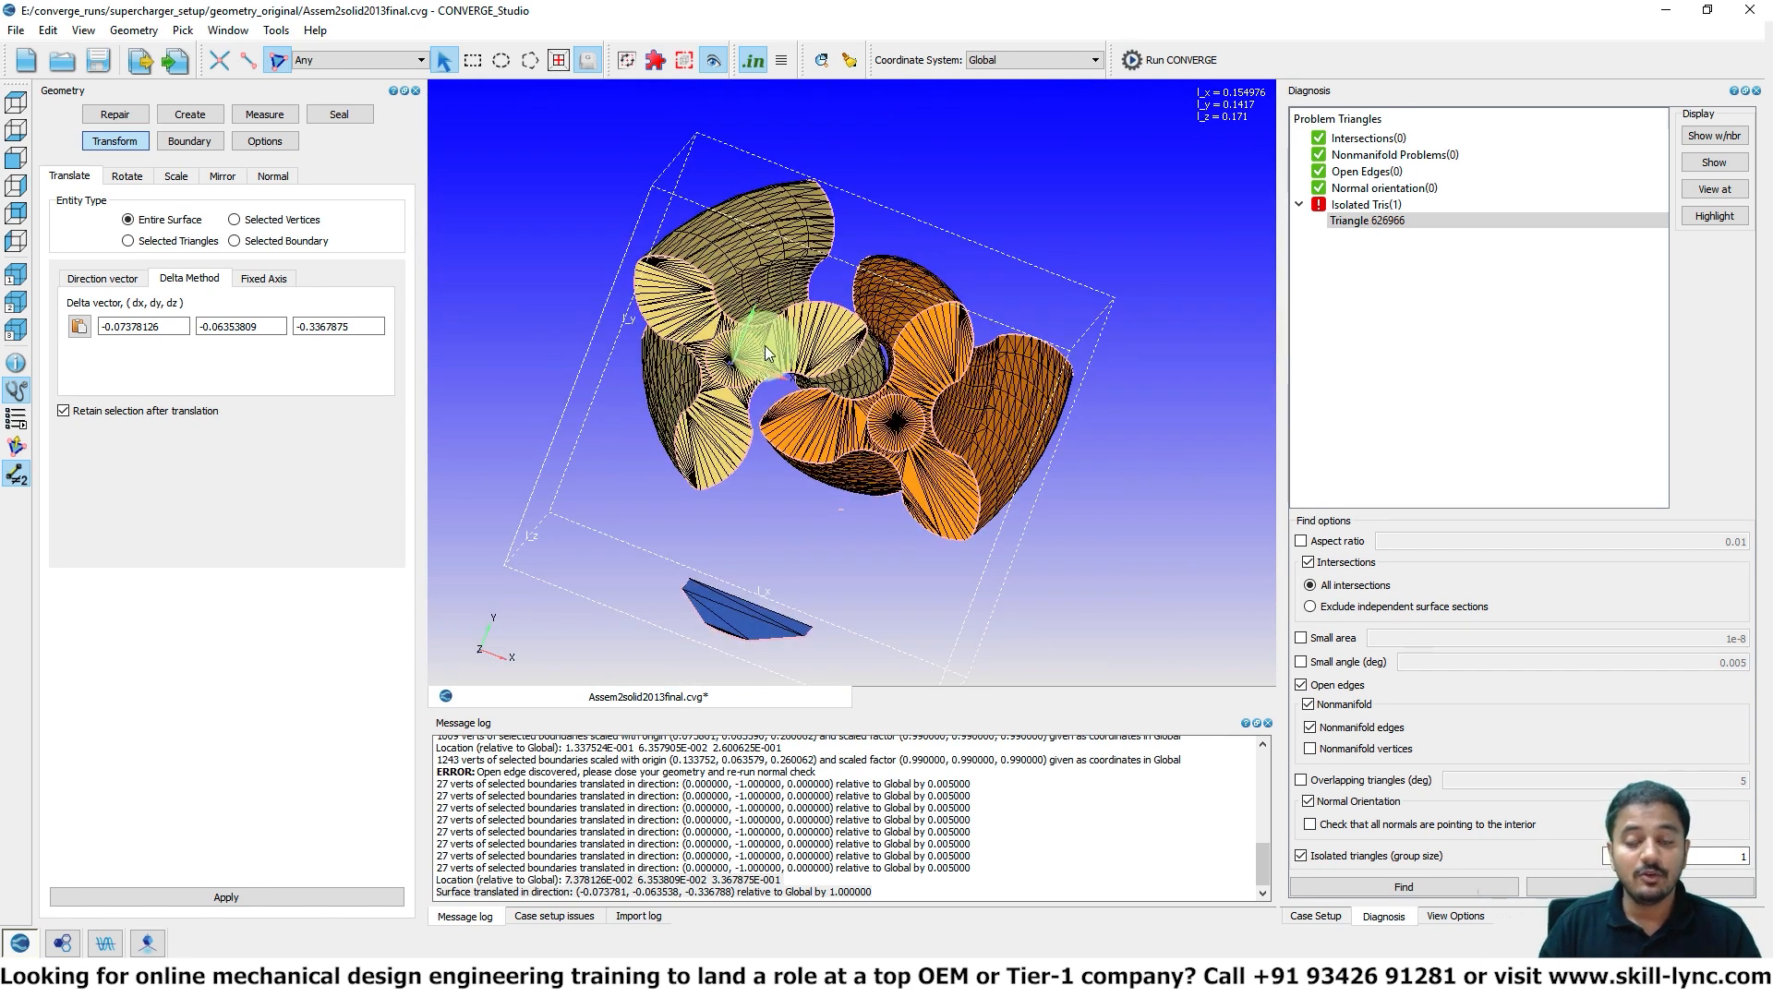
pyautogui.hotkey('ctrl', 's')
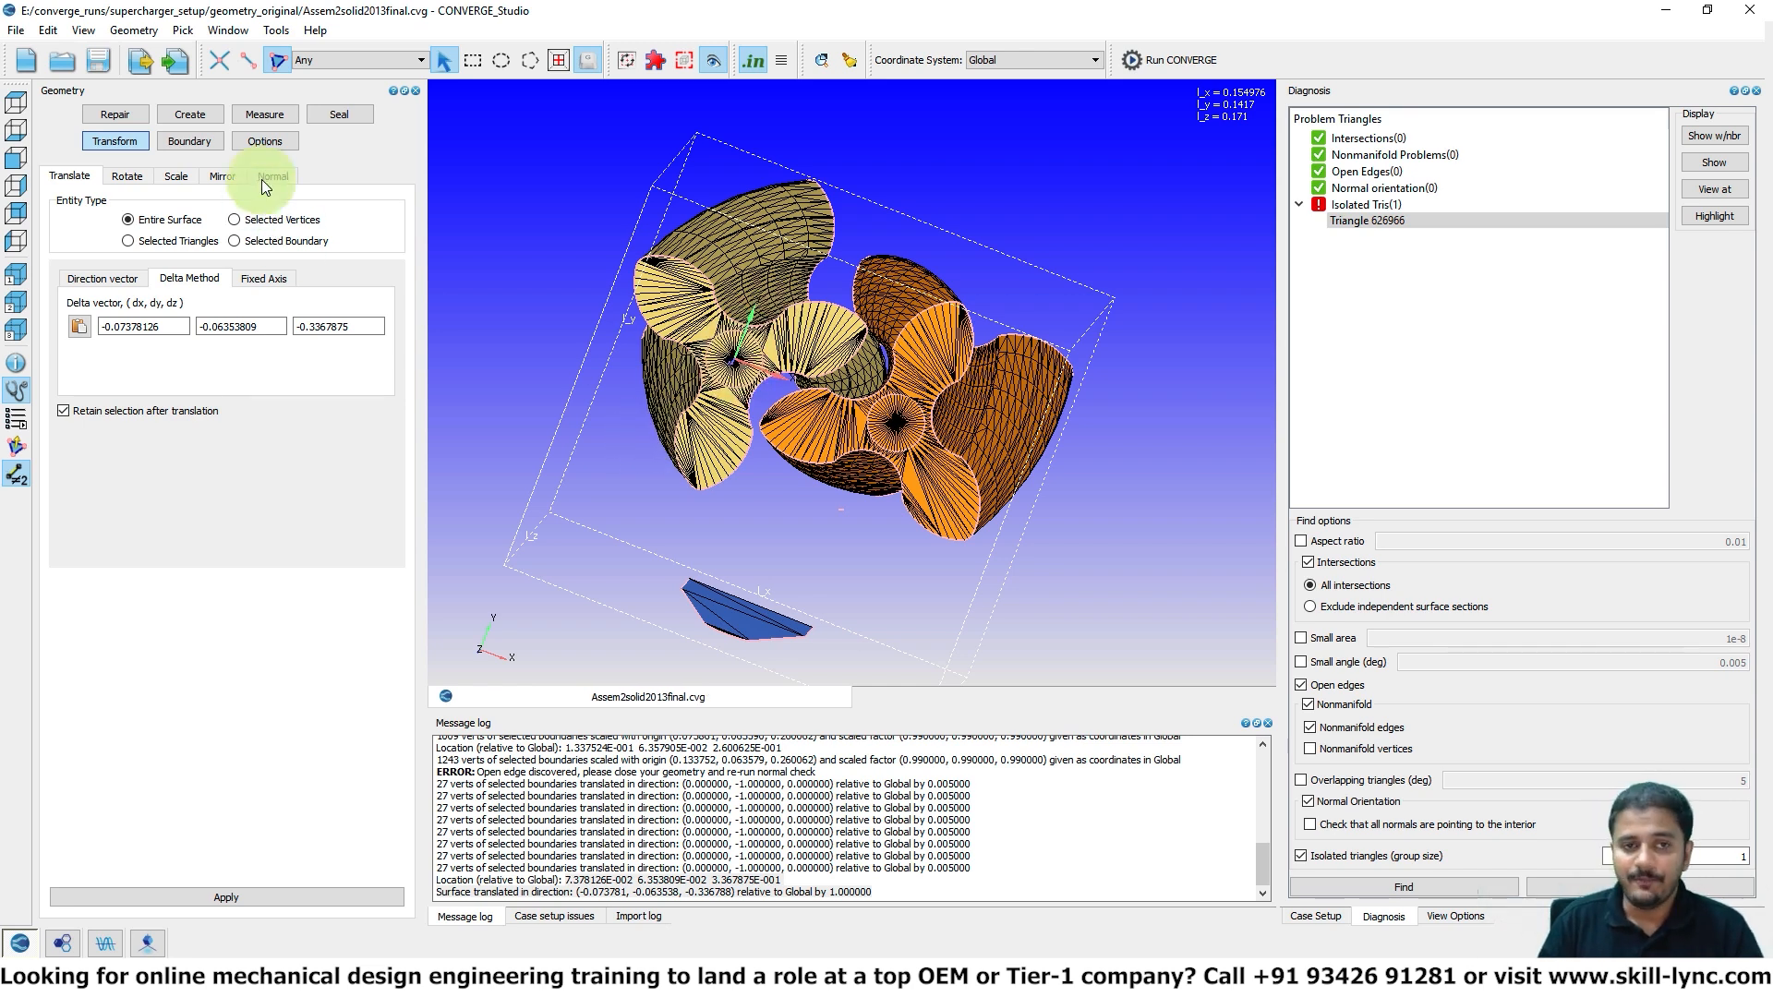
# - Measure the location of the centre vertex on the orange rotor's shaft end, saving its coordinates to the cache
pyautogui.click(280, 116)
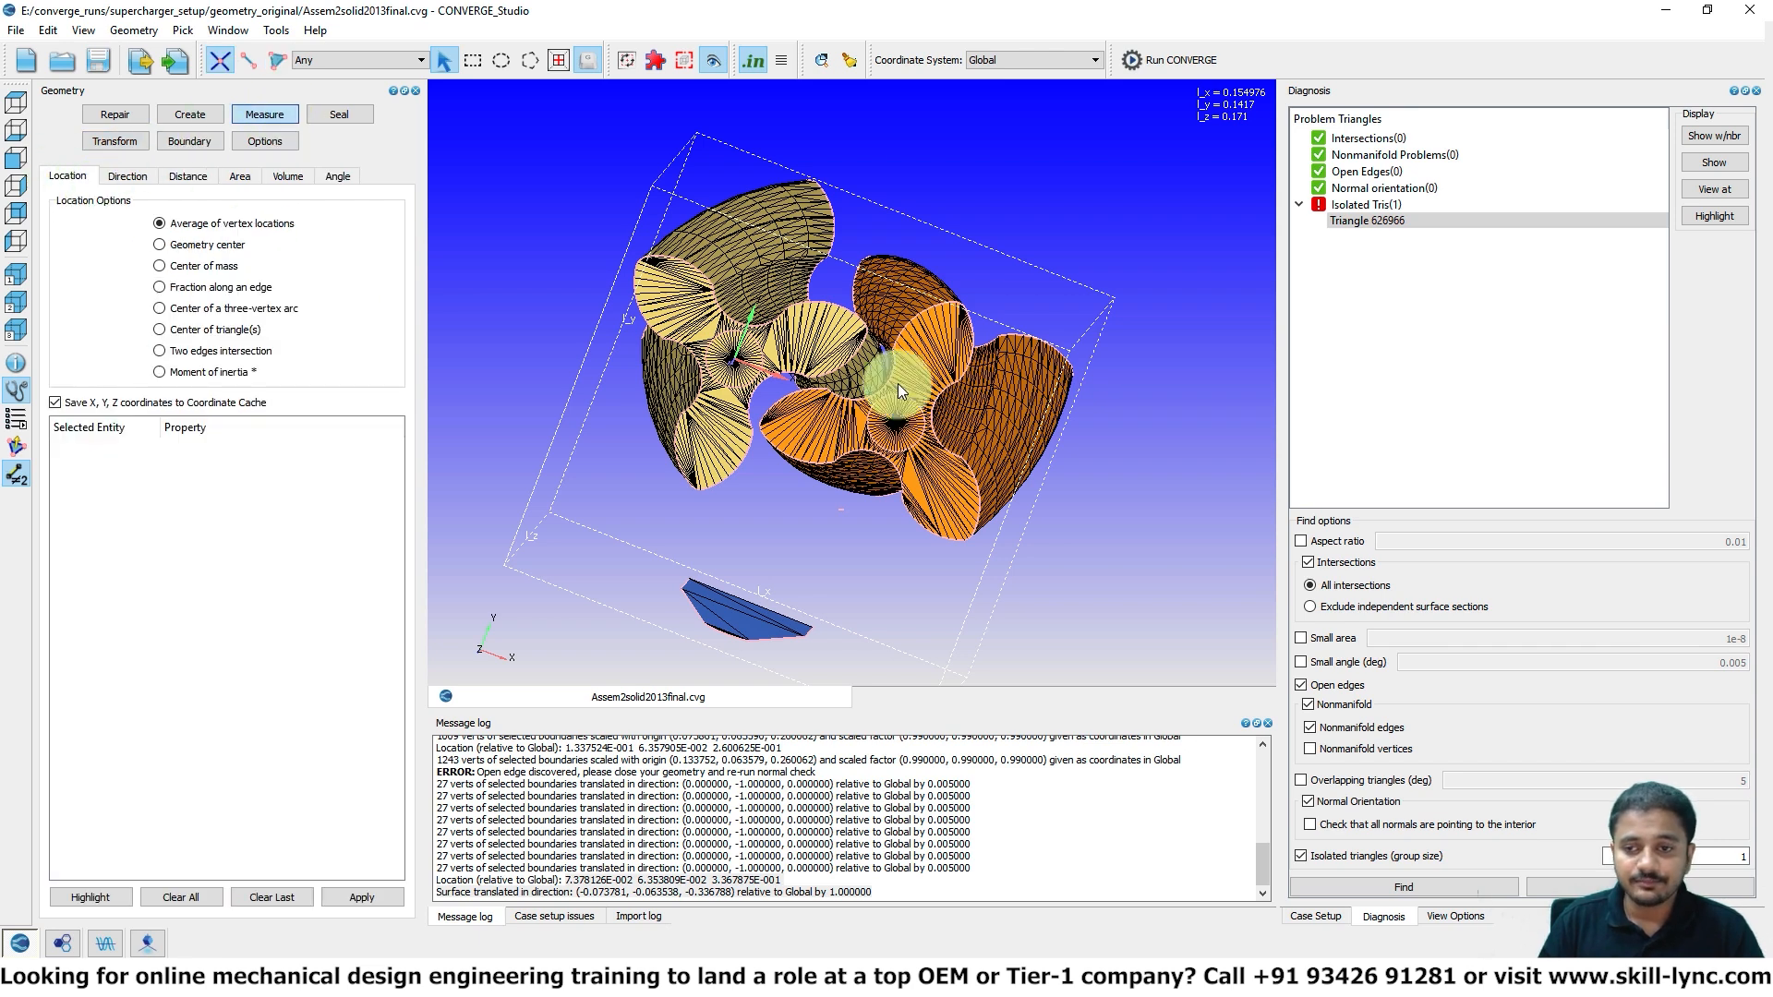
pyautogui.click(896, 427)
pyautogui.click(361, 882)
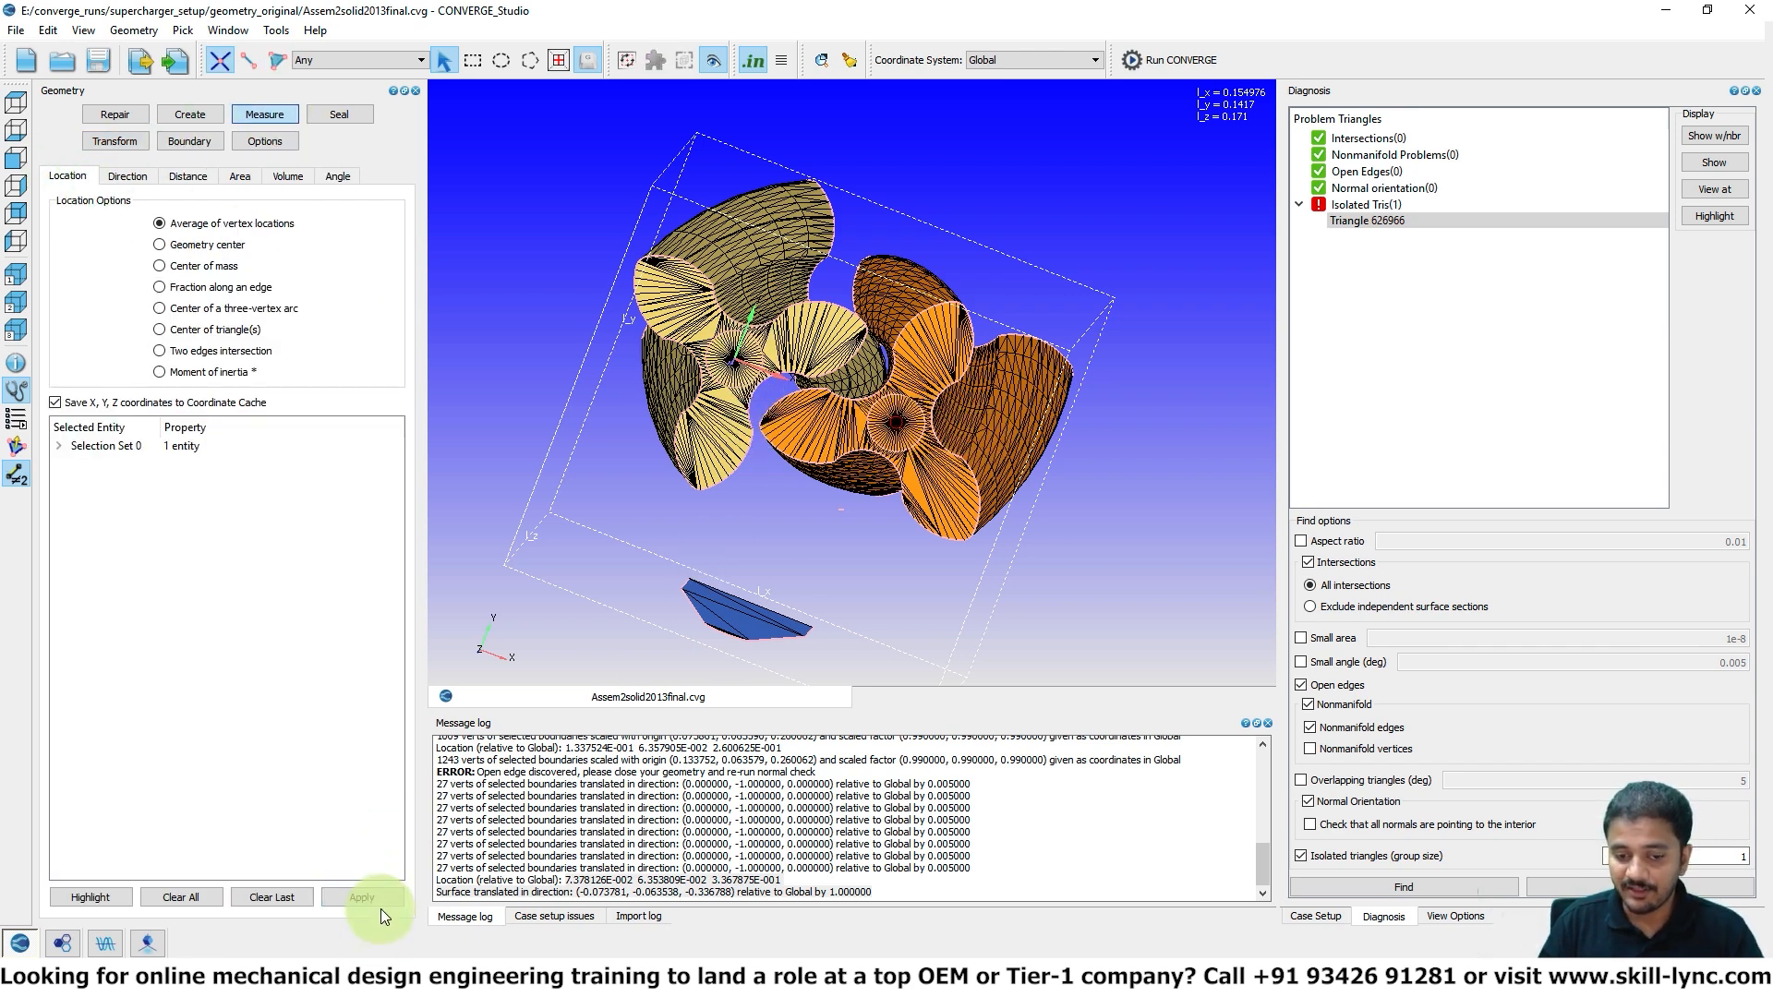
pyautogui.click(378, 904)
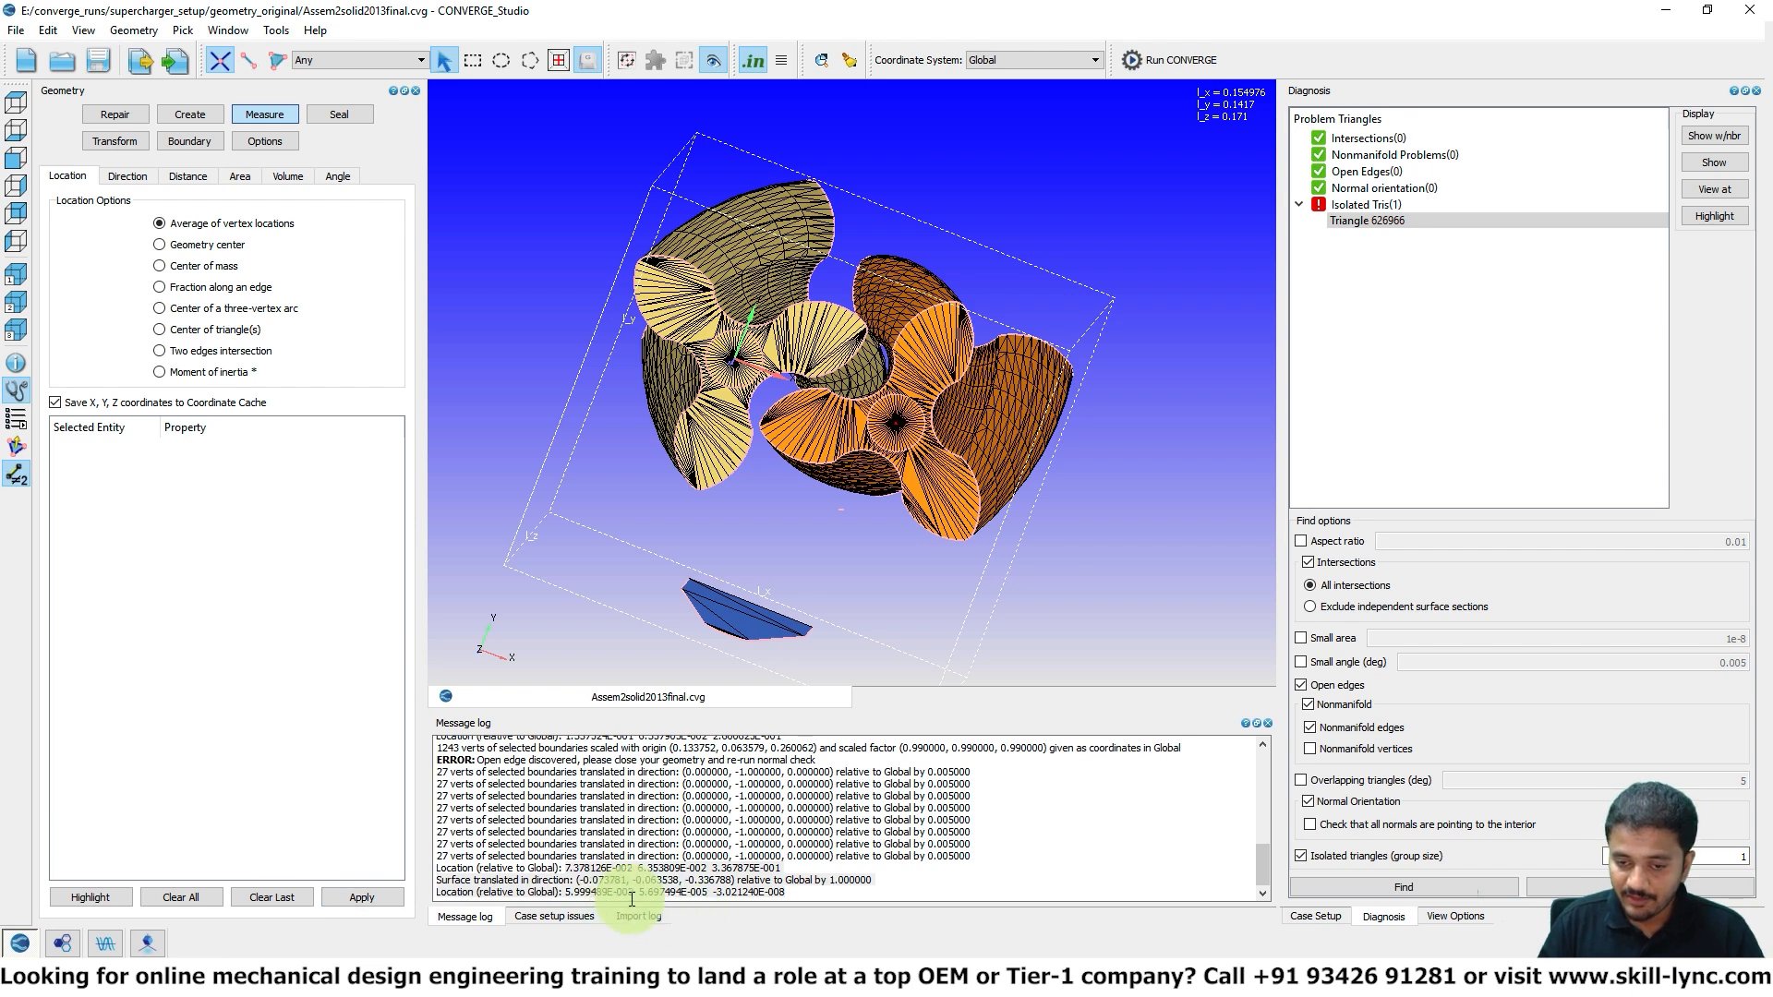
# - Examine the orange rotor centre's coordinates in the message log and compare them with the logged surface translation
pyautogui.moveTo(631, 898); pyautogui.dragTo(566, 868)
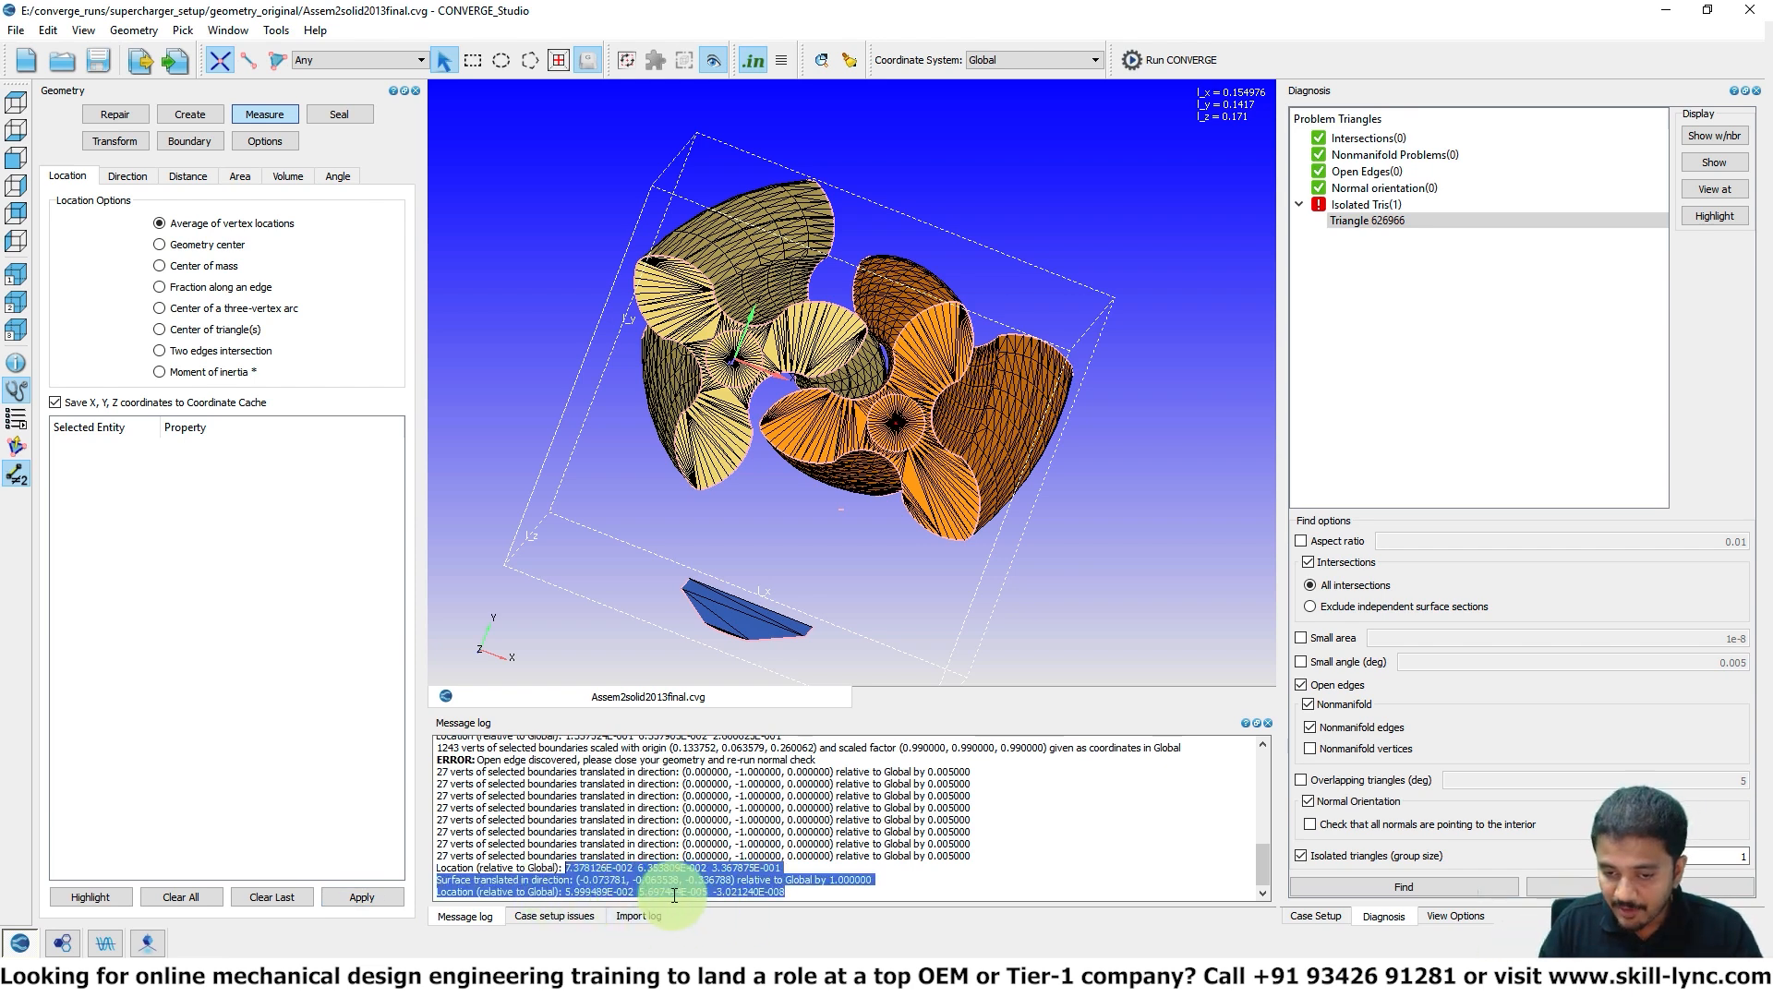
pyautogui.click(673, 893)
pyautogui.doubleClick(750, 894)
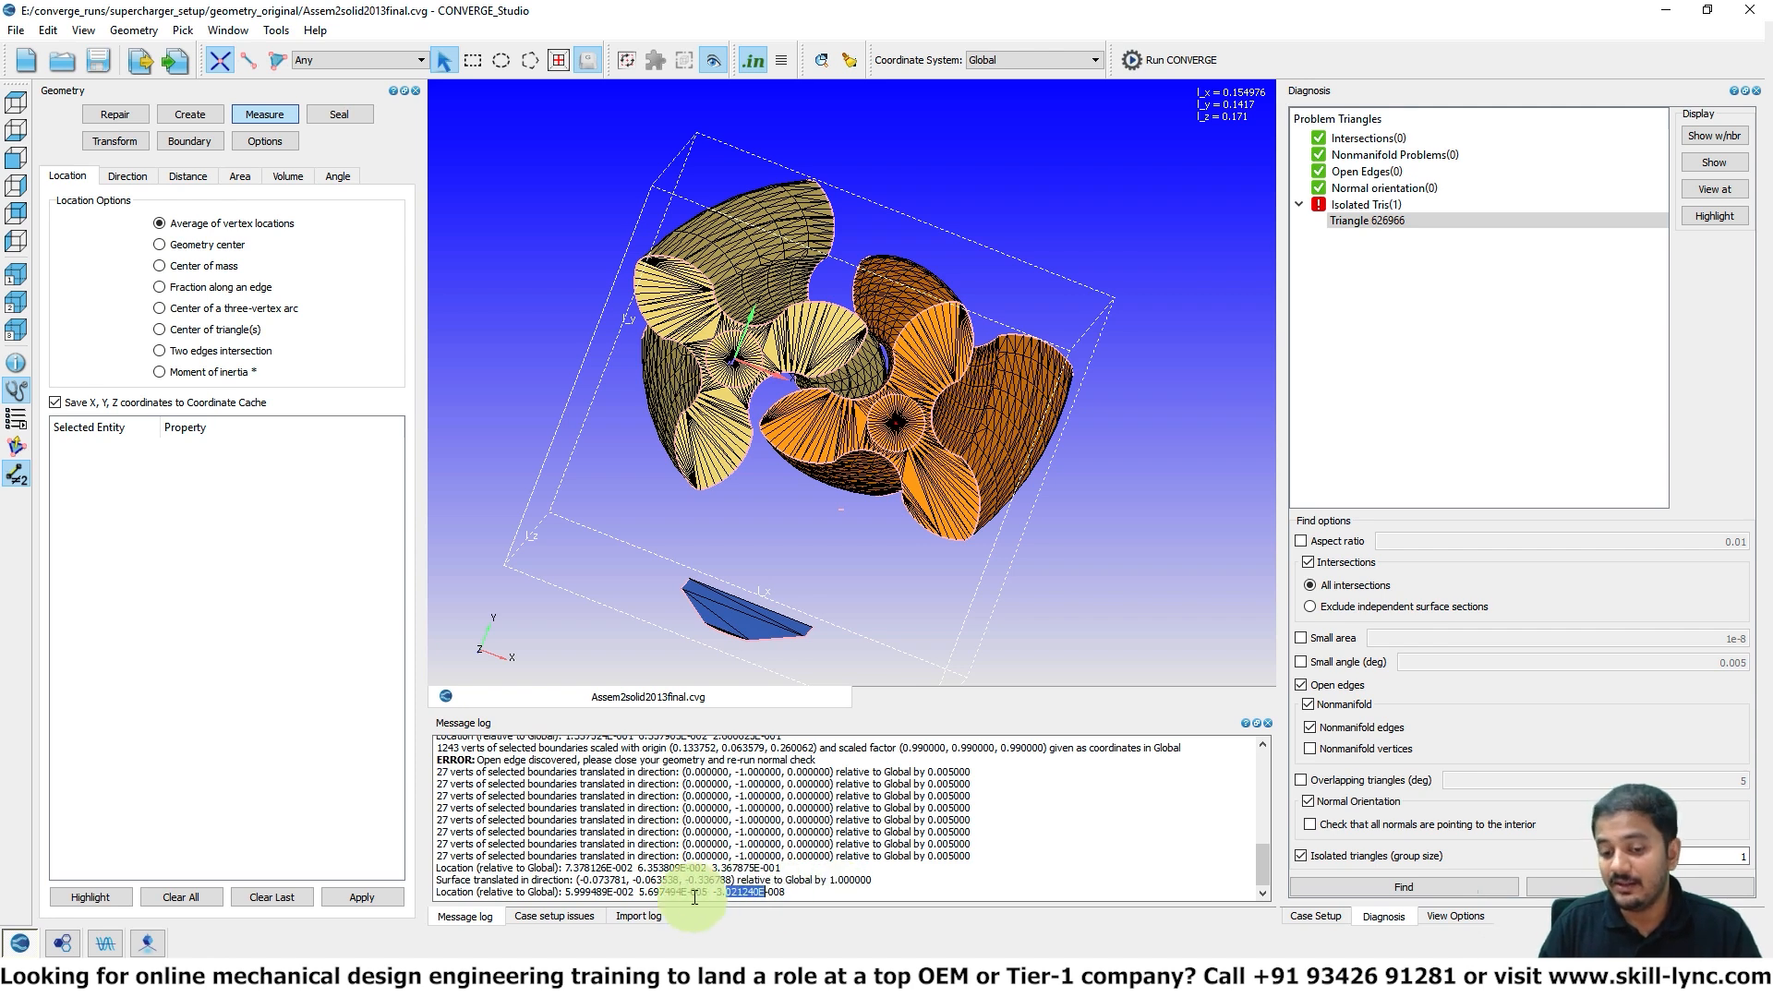
pyautogui.click(707, 897)
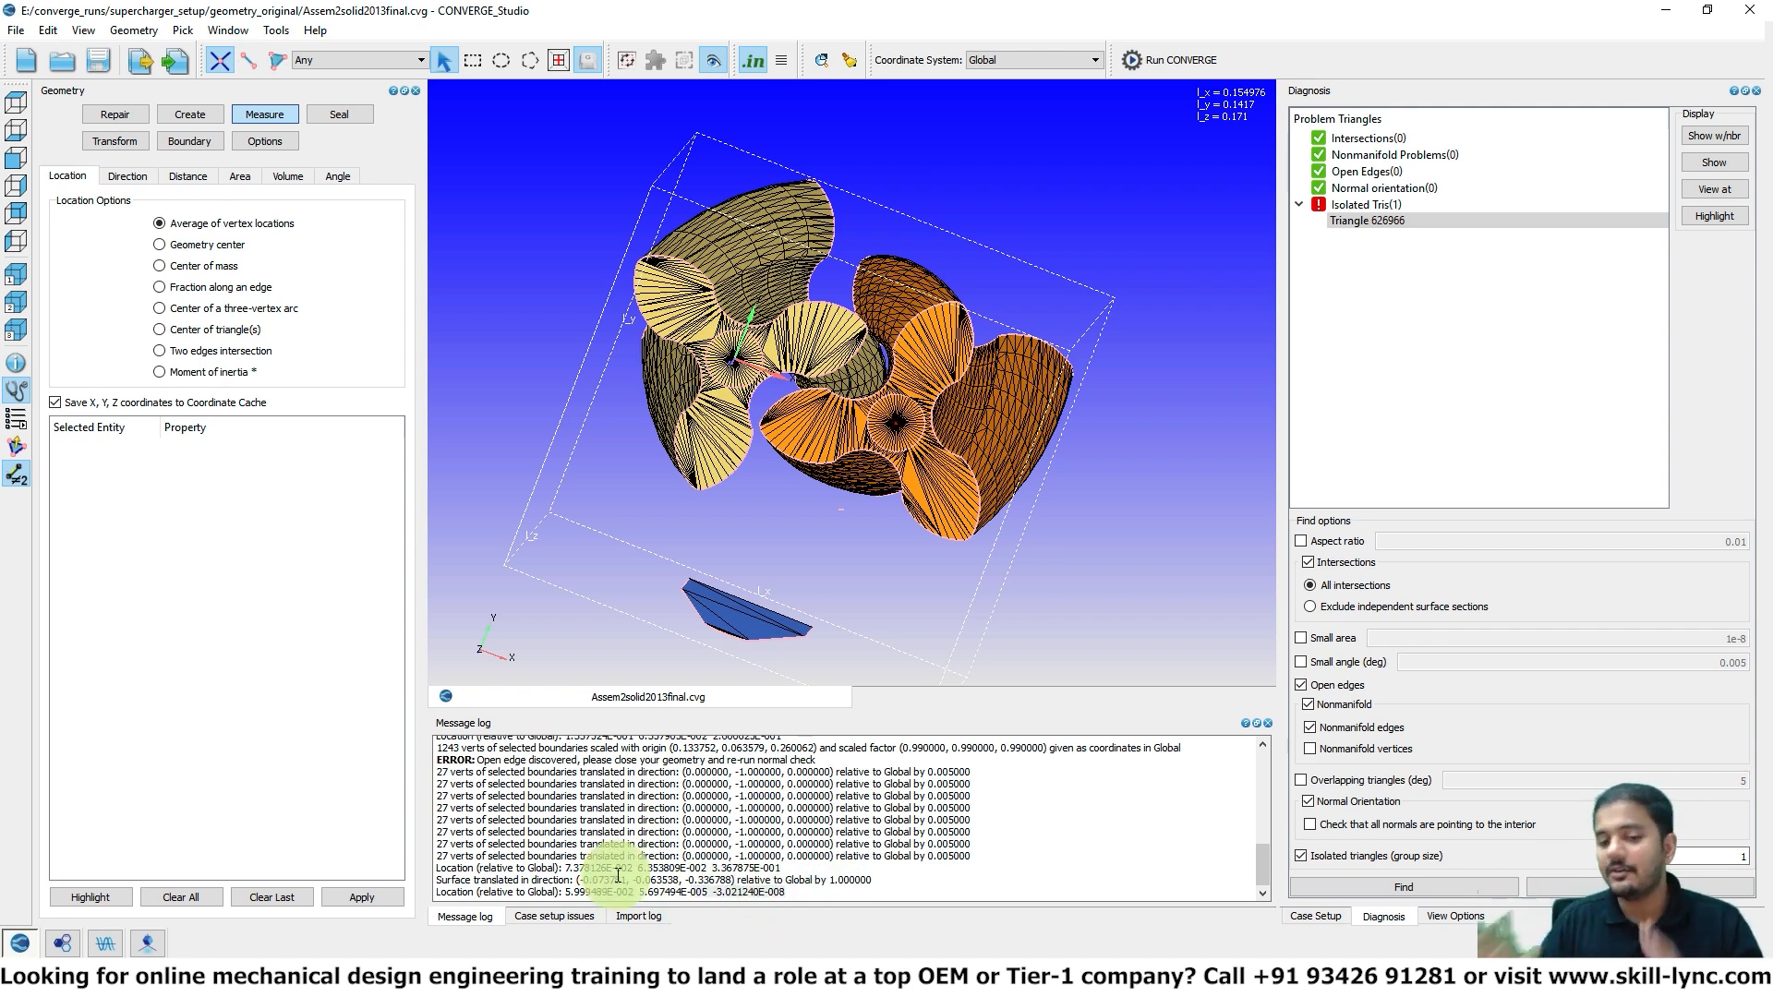
pyautogui.scroll(-3, 701, 525)
pyautogui.moveTo(702, 524); pyautogui.dragTo(684, 554, button='middle')
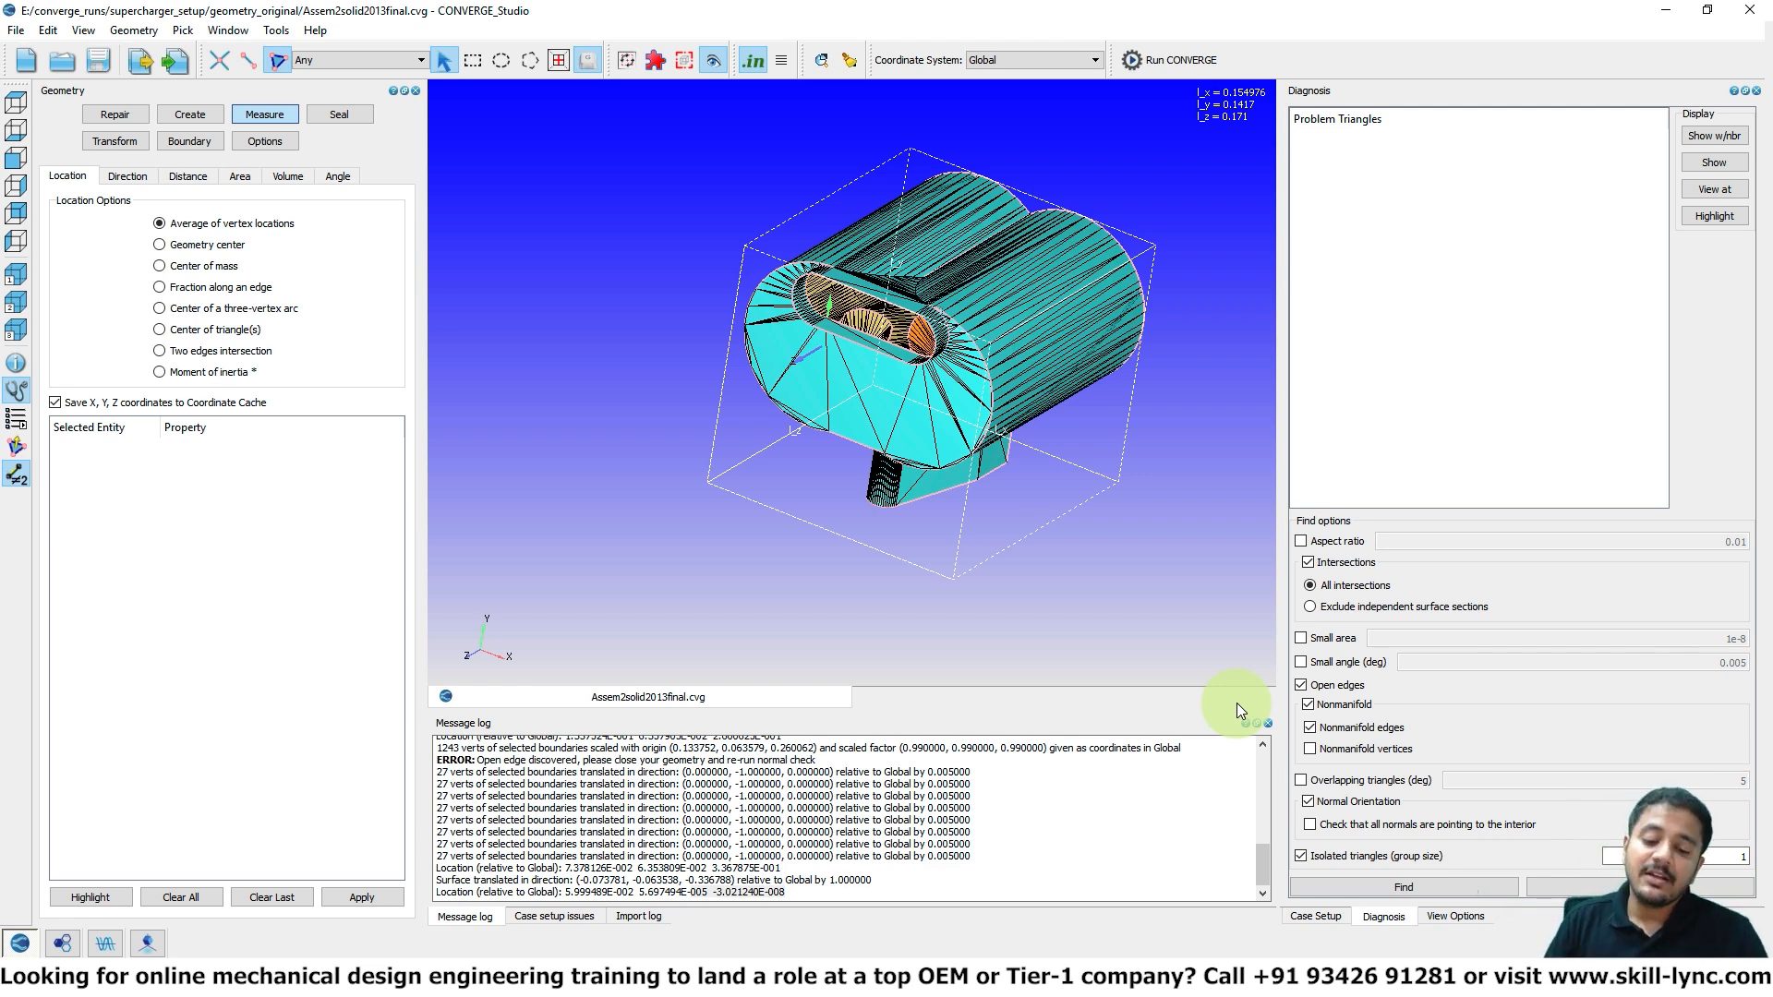
# - Switch to the untitled Notepad speed notes and correct the revolutions-per-second line to 36000/60 RPS
pyautogui.moveTo(813, 946)
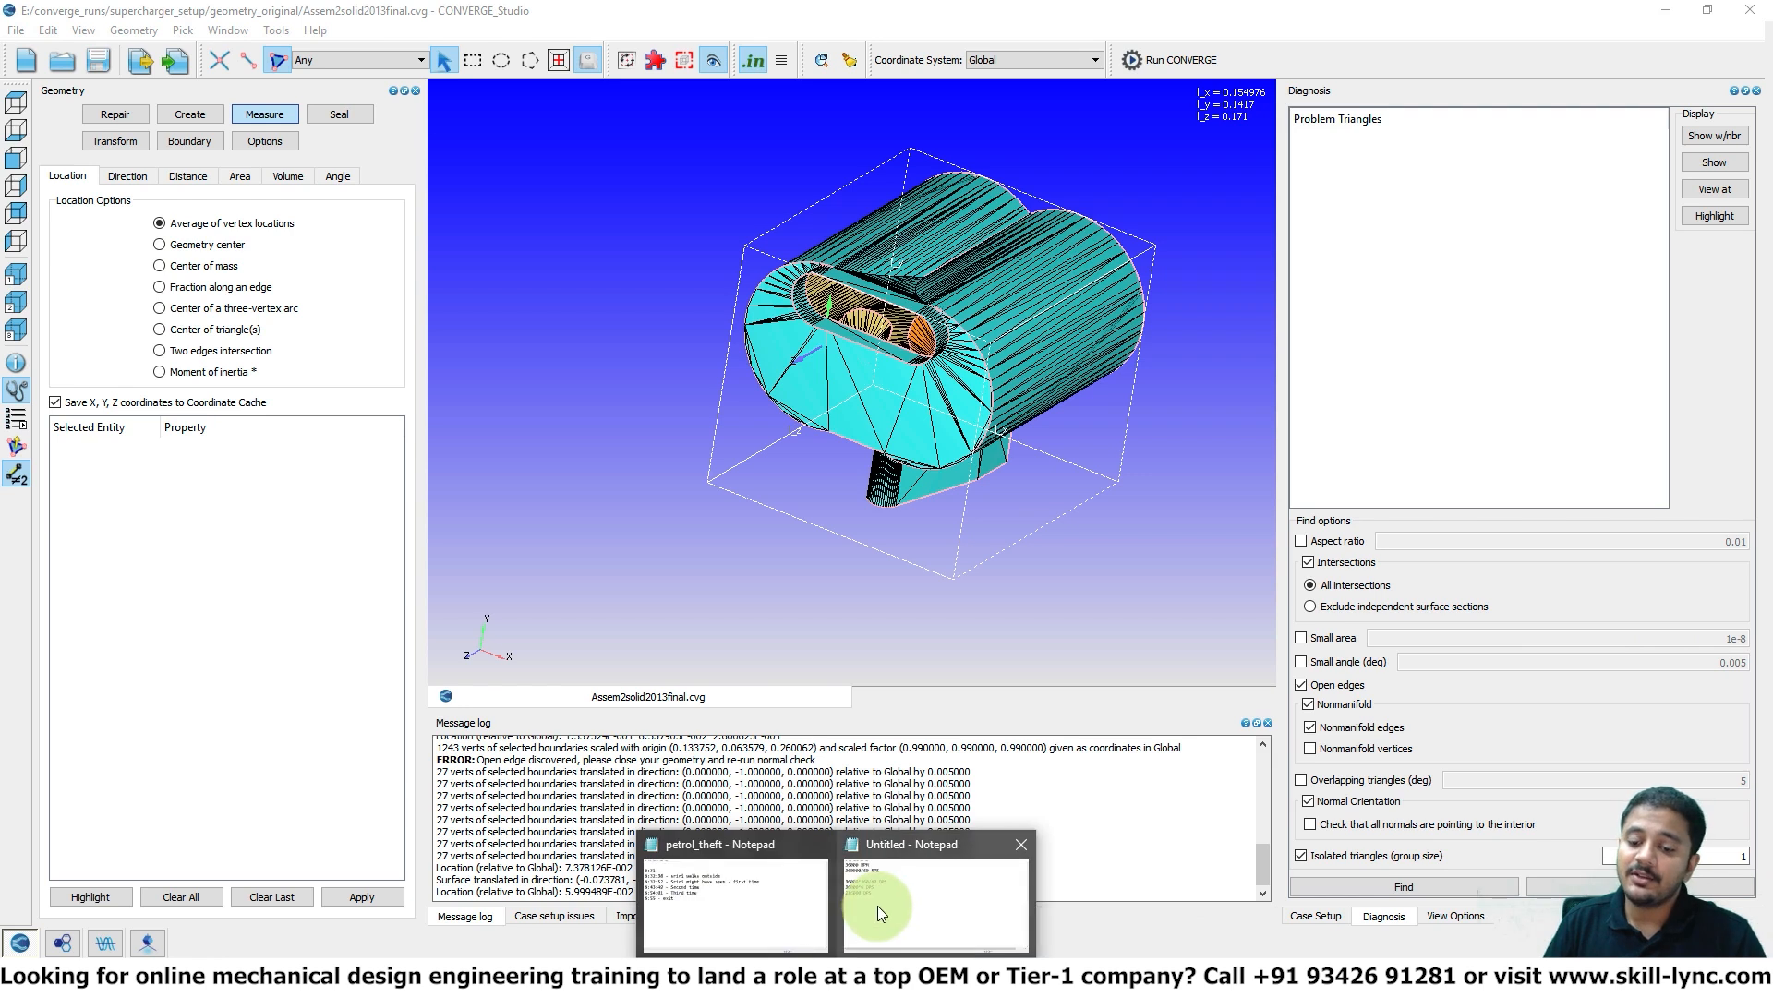
pyautogui.click(878, 906)
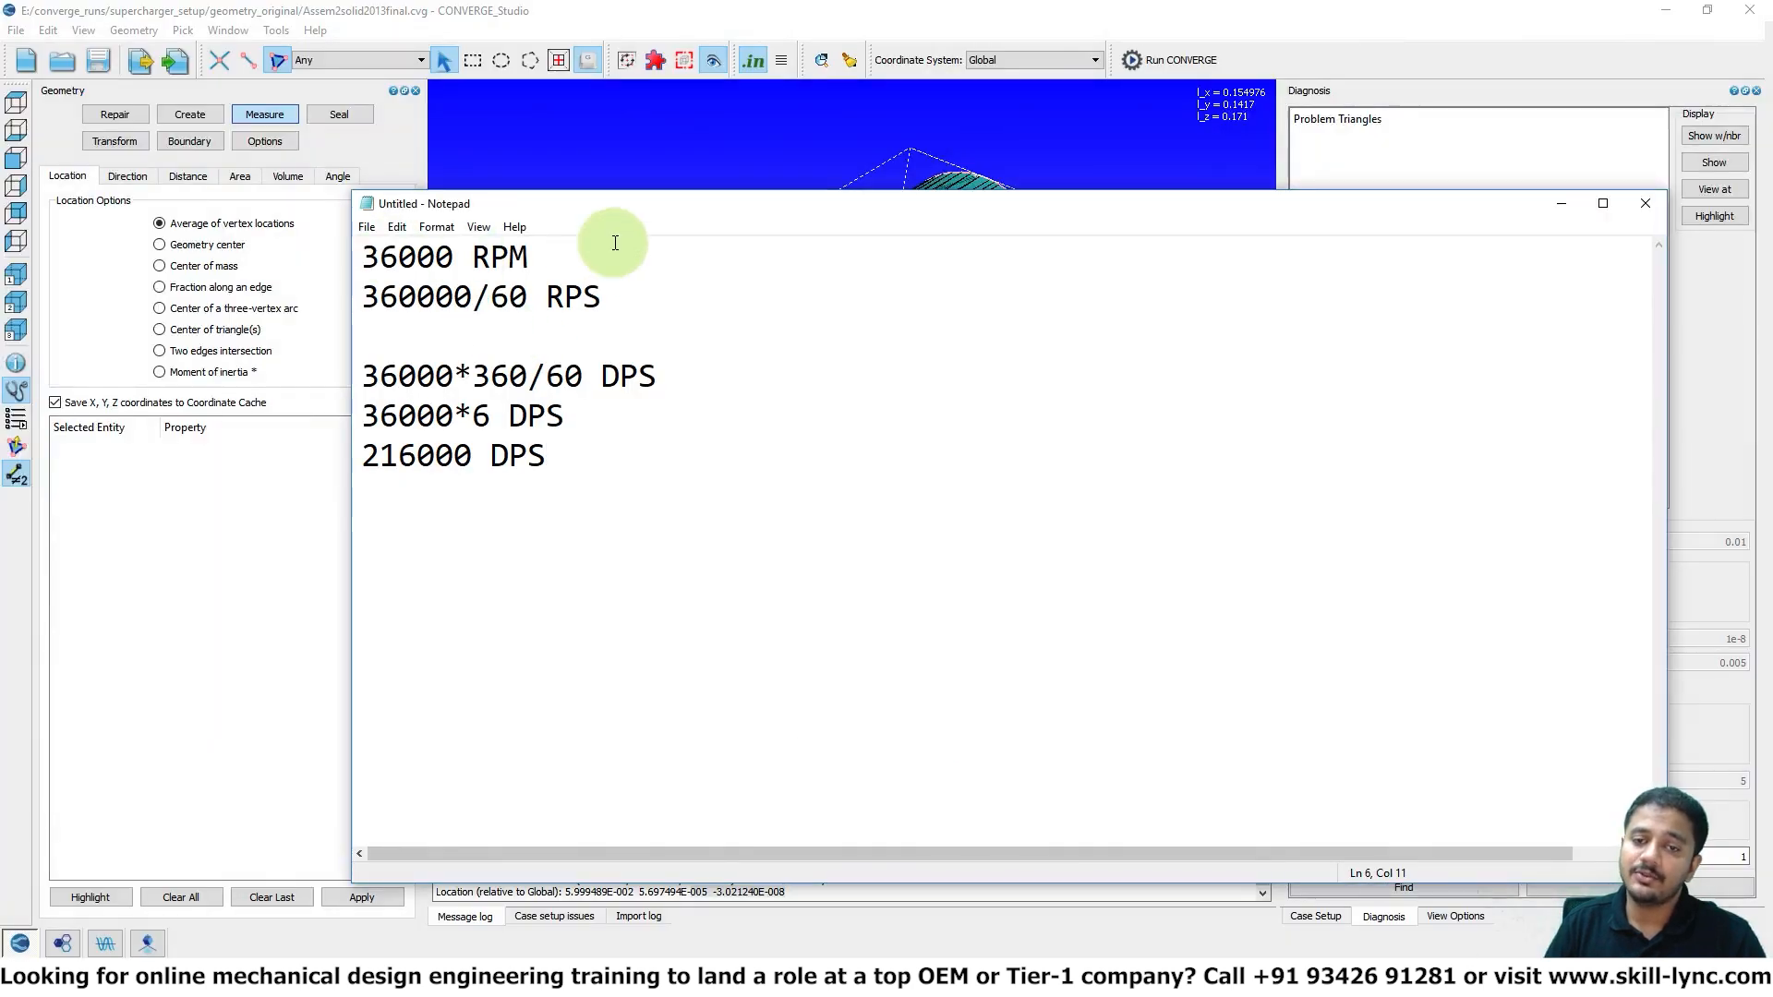
pyautogui.moveTo(835, 213); pyautogui.dragTo(1103, 254)
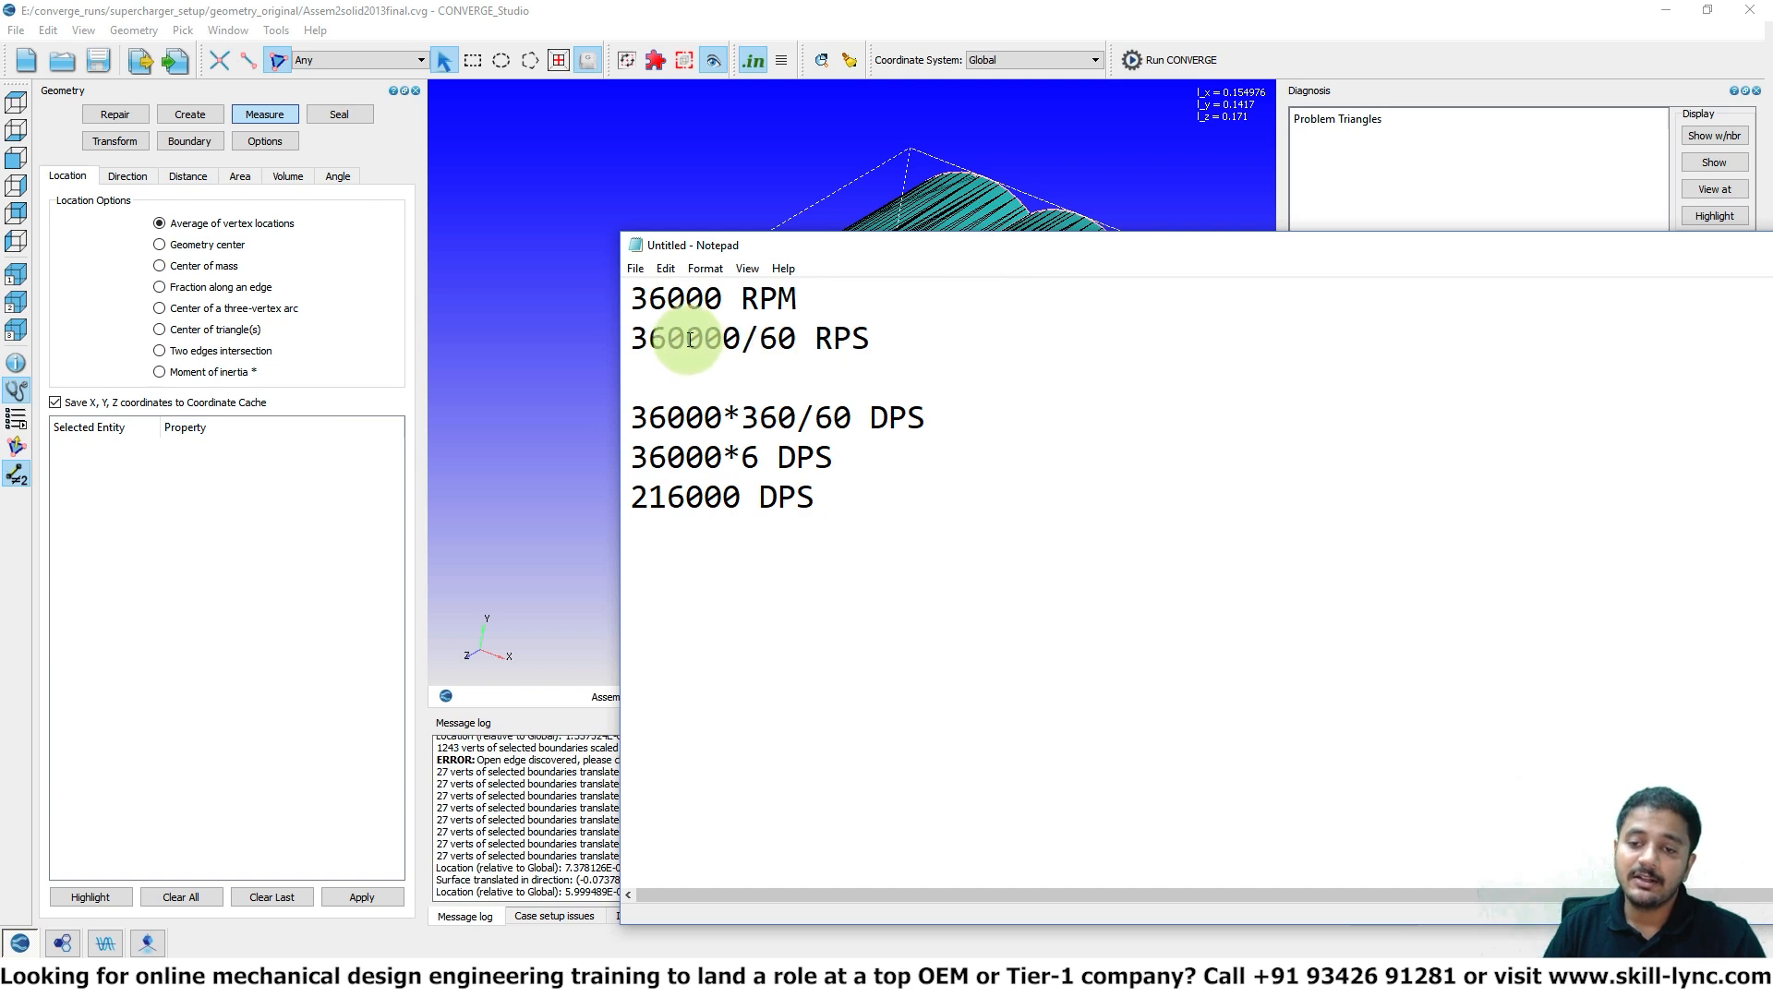
pyautogui.click(724, 343)
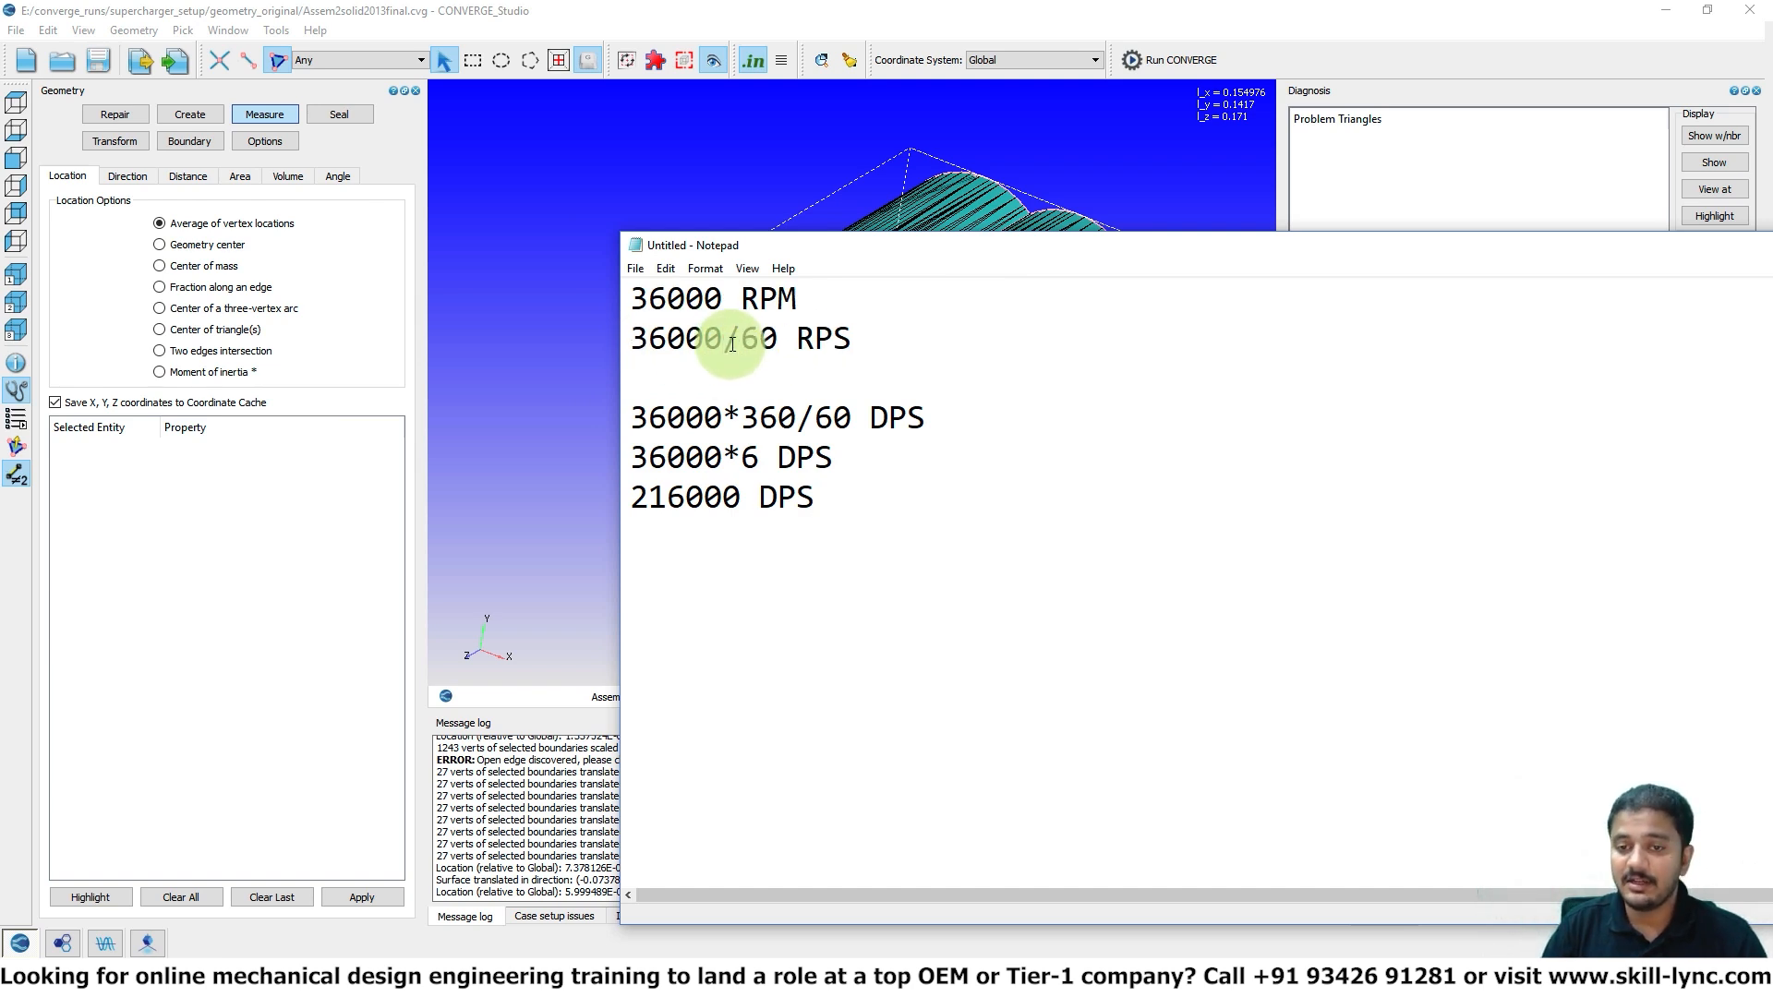
# - Review the rotor speed conversion from RPM through RPS to degrees per second in the notes
pyautogui.doubleClick(823, 336)
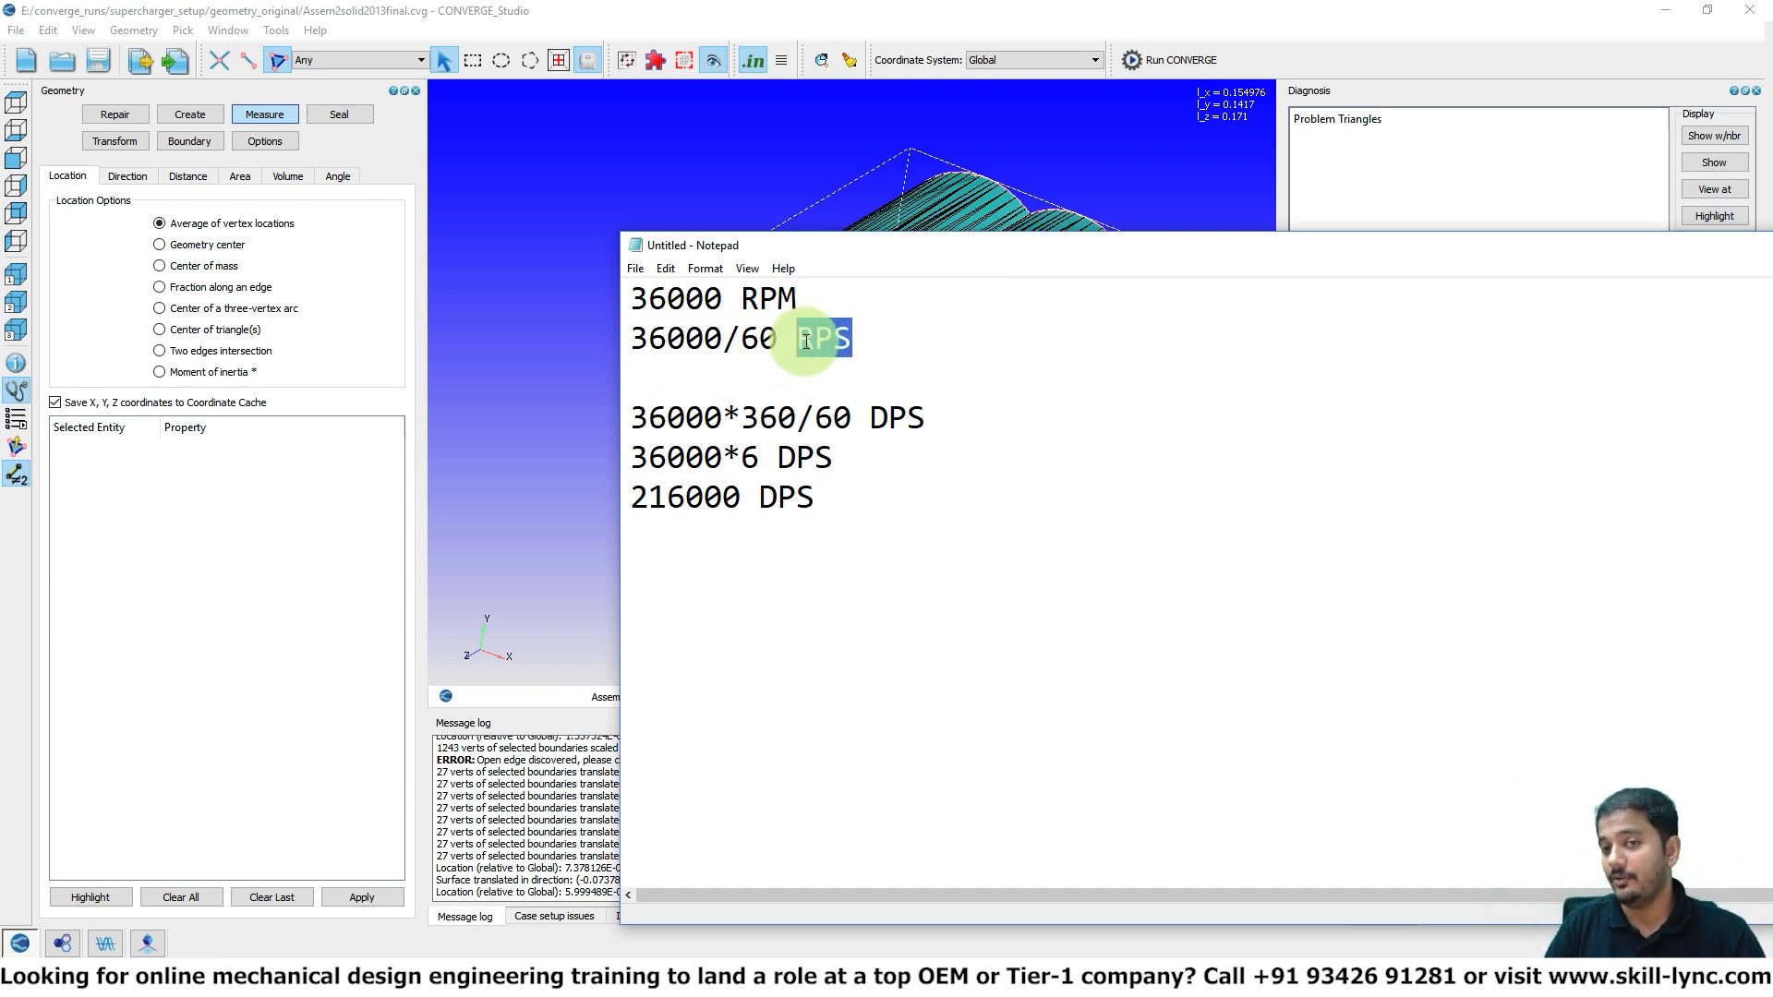
pyautogui.moveTo(778, 338); pyautogui.dragTo(731, 339)
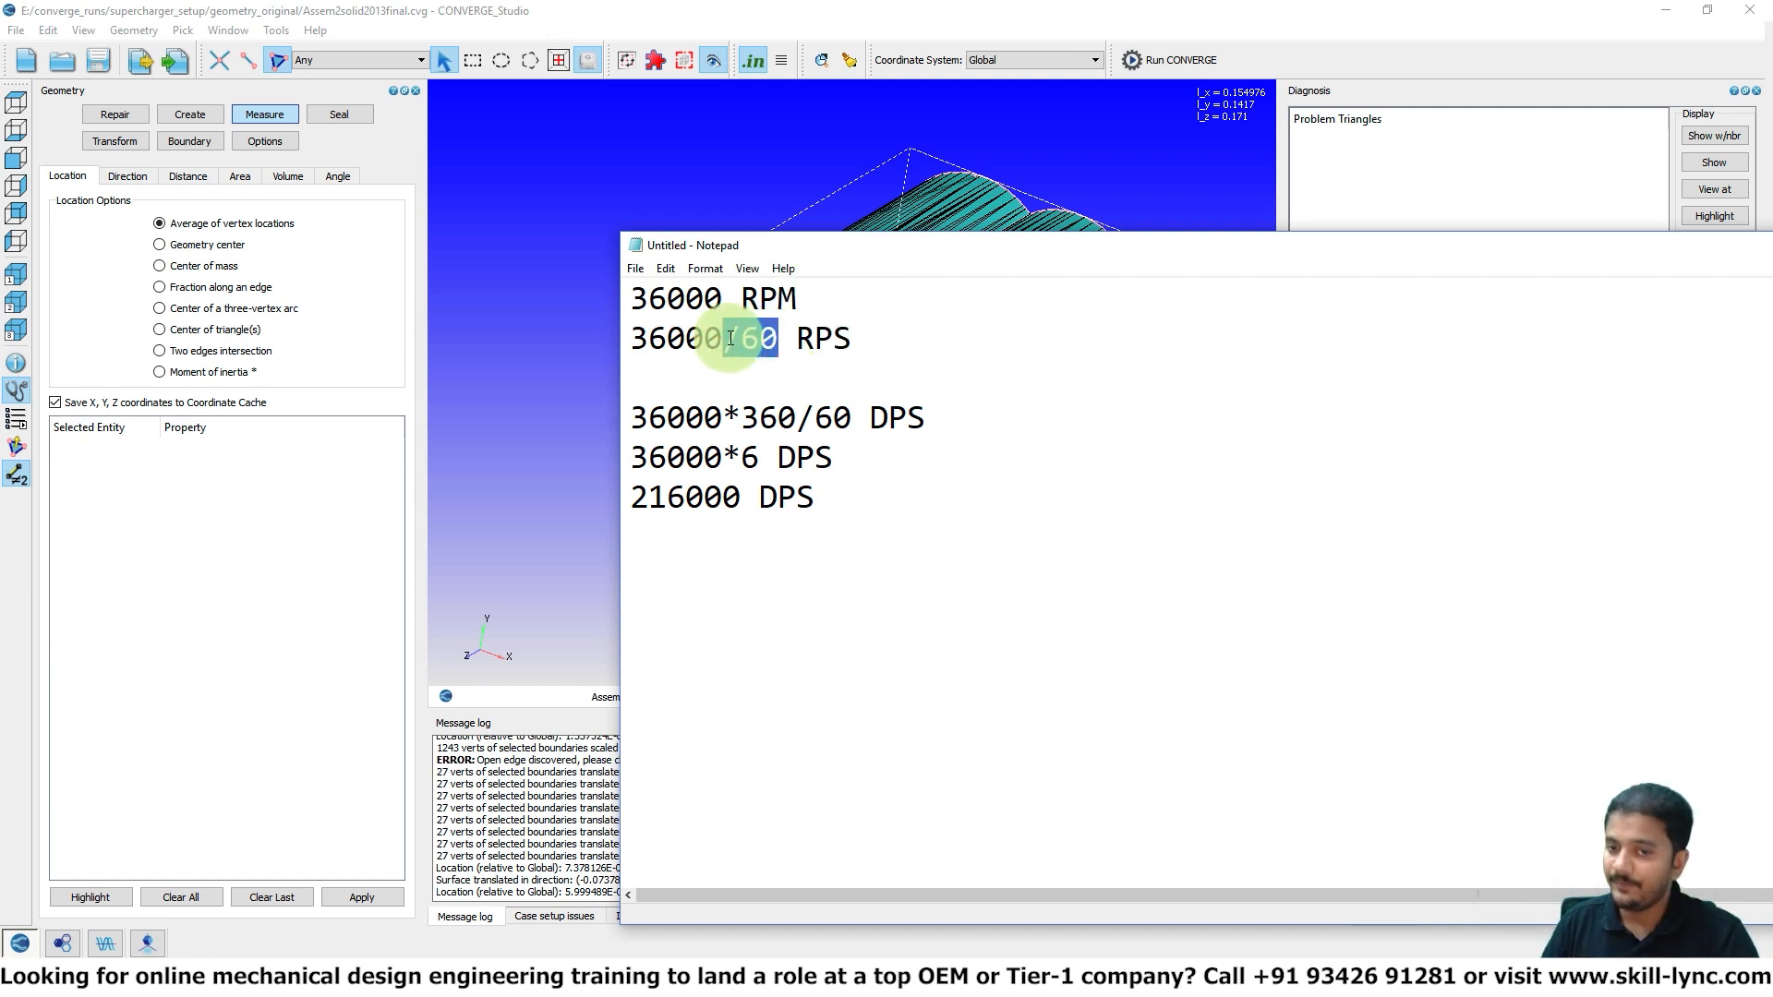
pyautogui.moveTo(797, 341); pyautogui.dragTo(850, 341)
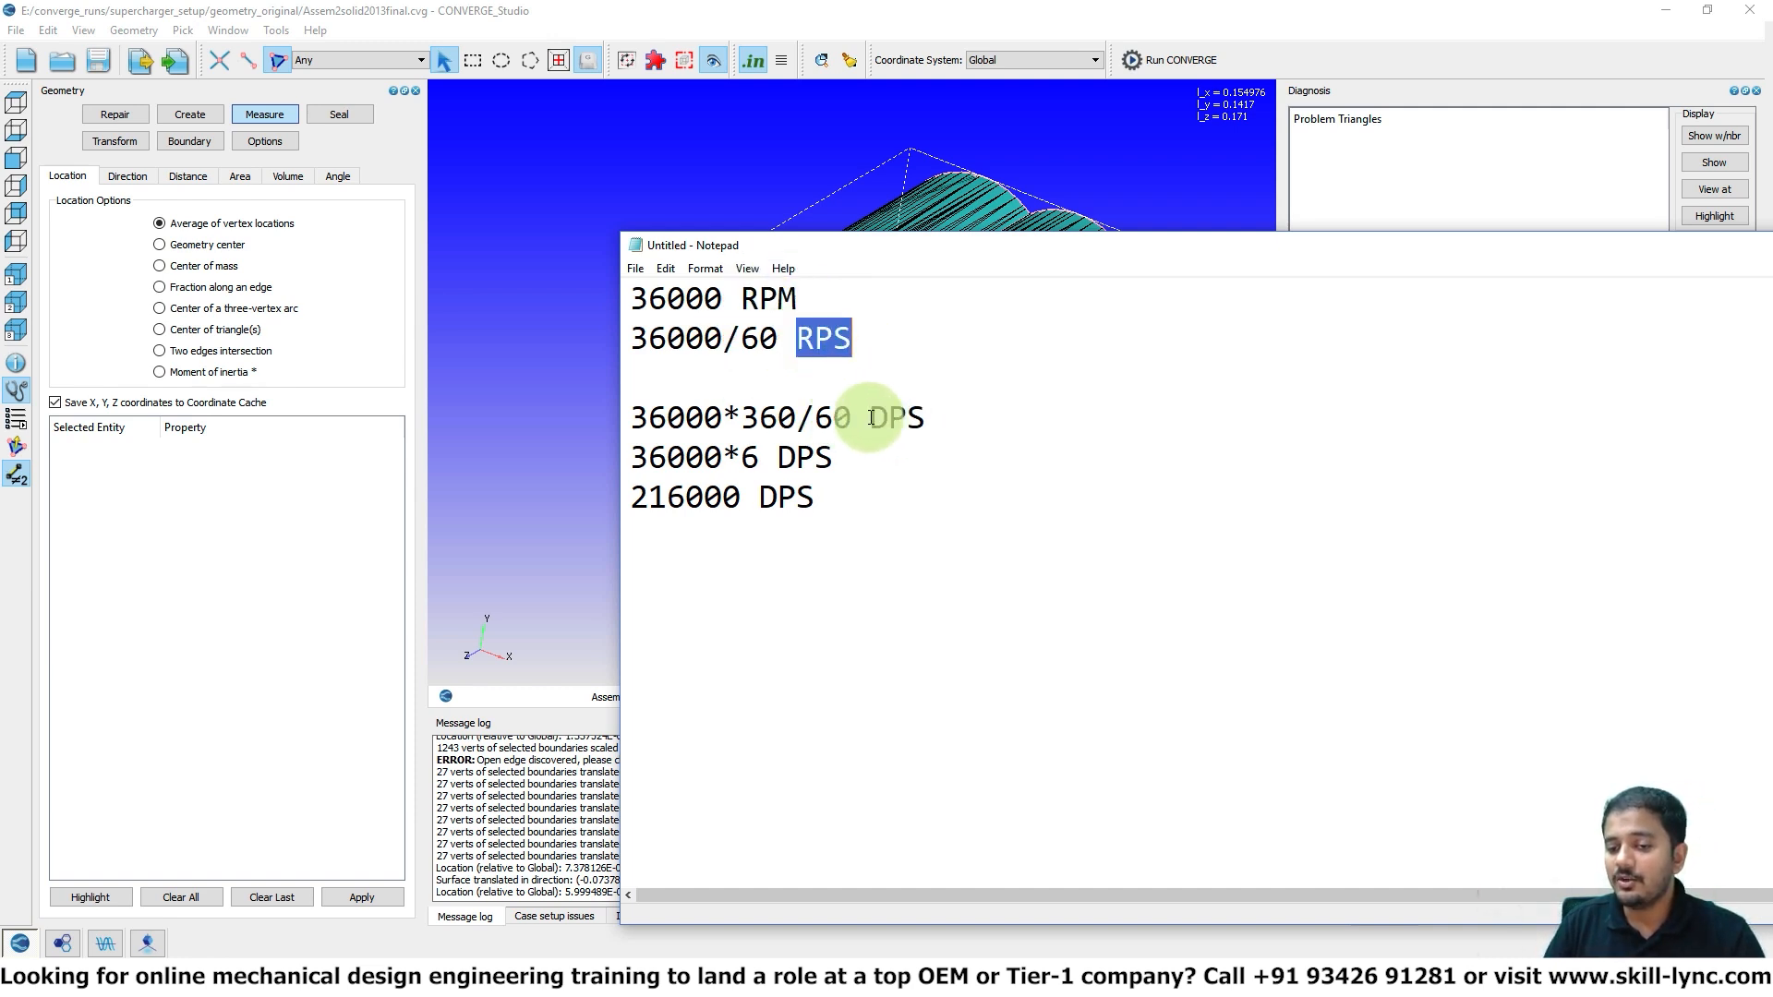
pyautogui.moveTo(869, 418); pyautogui.dragTo(931, 418)
pyautogui.moveTo(798, 338); pyautogui.dragTo(796, 340)
pyautogui.moveTo(722, 421); pyautogui.dragTo(632, 419)
pyautogui.moveTo(796, 418)
pyautogui.mouseDown()
pyautogui.moveTo(748, 416)
pyautogui.moveTo(848, 419)
pyautogui.moveTo(816, 418)
pyautogui.mouseUp()
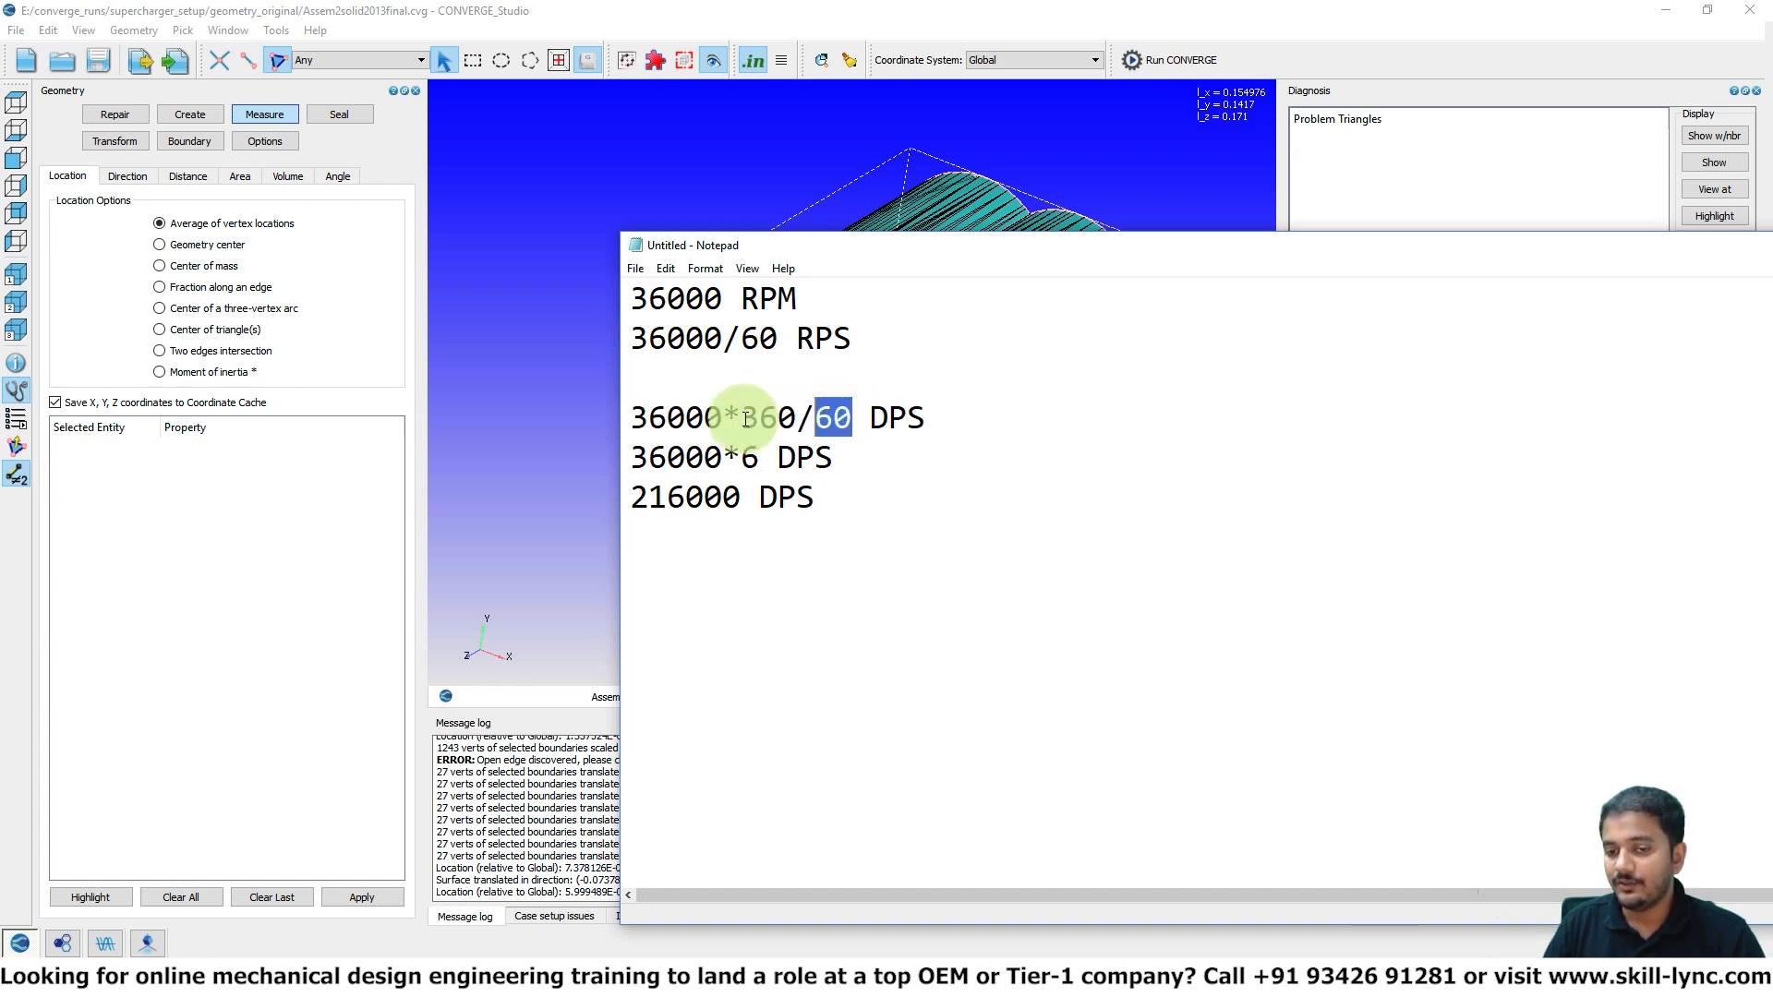
pyautogui.moveTo(760, 456); pyautogui.dragTo(743, 456)
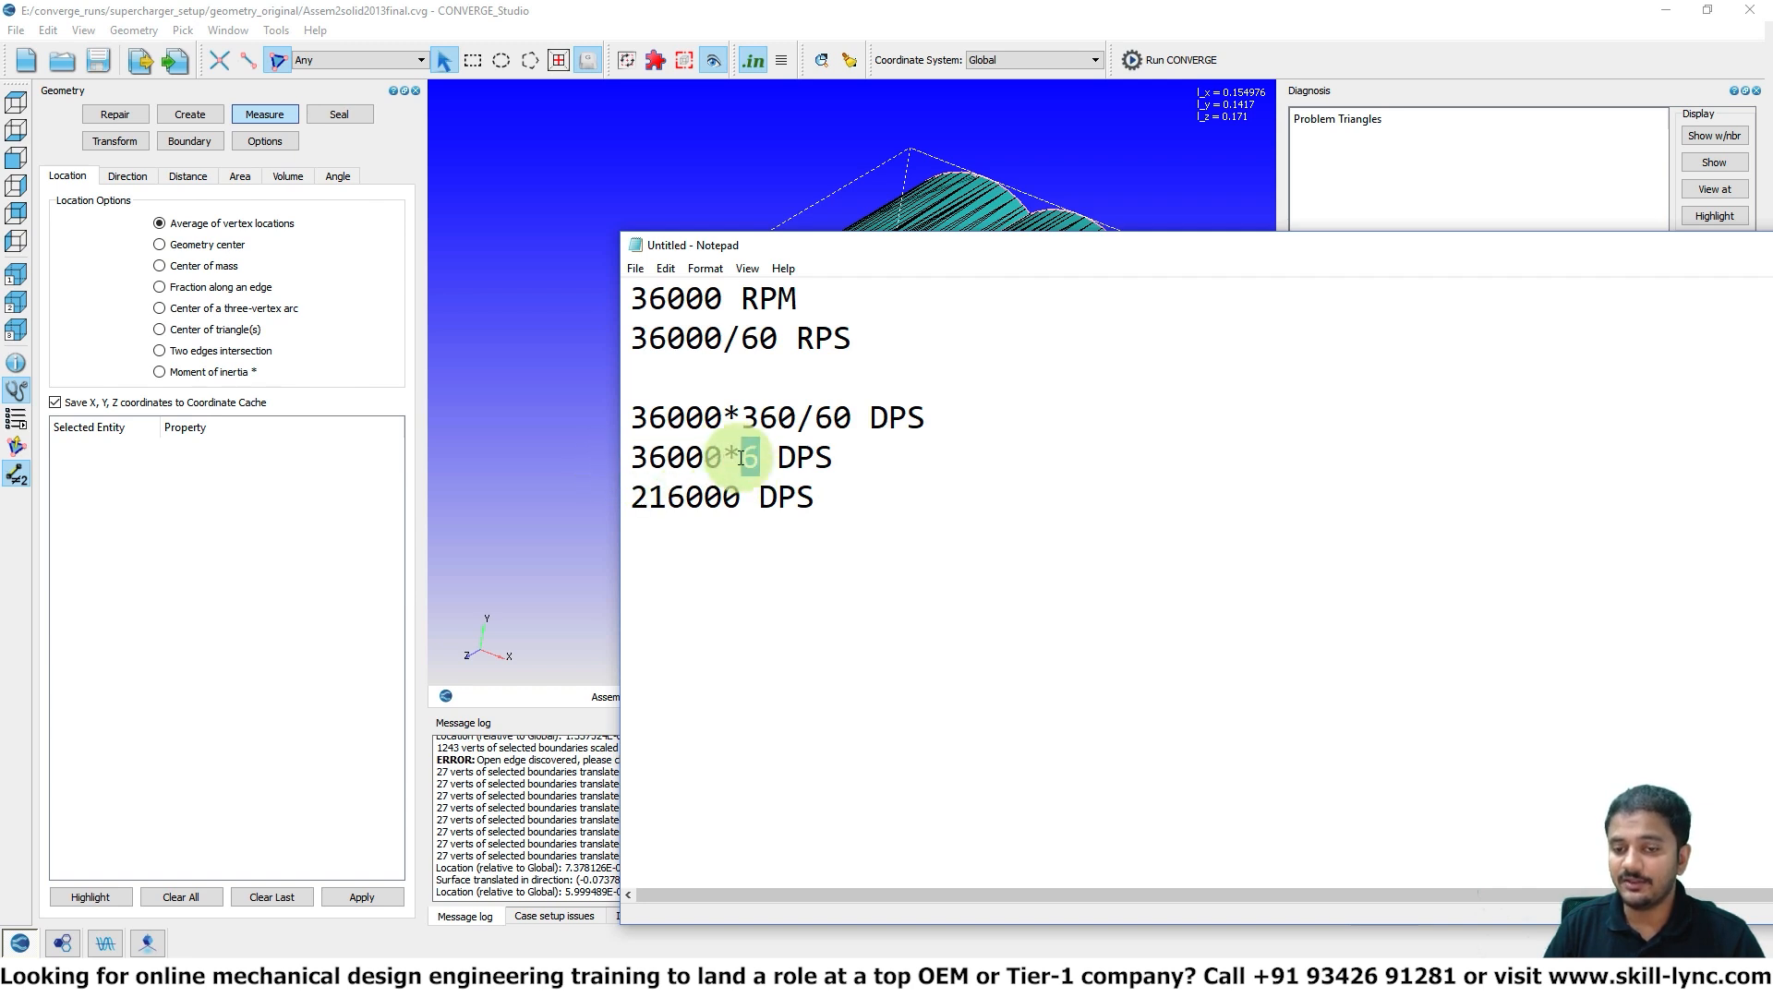
pyautogui.moveTo(741, 497); pyautogui.dragTo(627, 497)
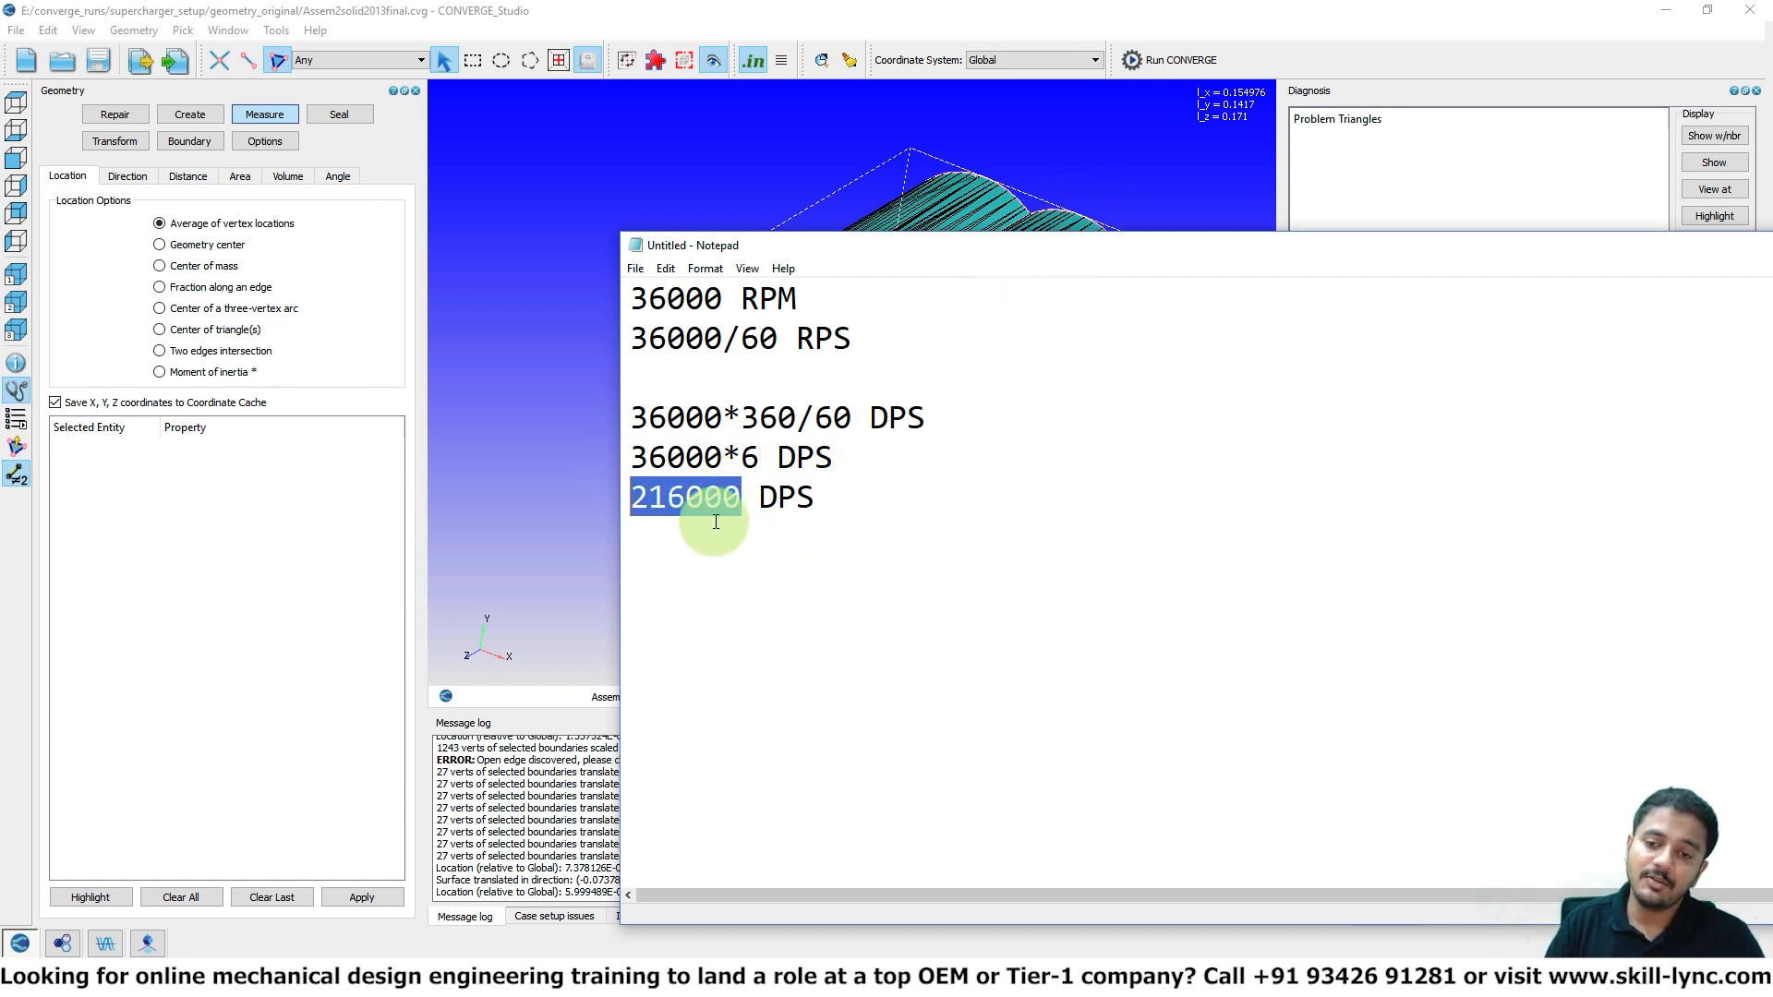
# - Return to CONVERGE Studio, hide the casing to inspect both rotors, and redisplay the full supercharger geometry
pyautogui.click(530, 420)
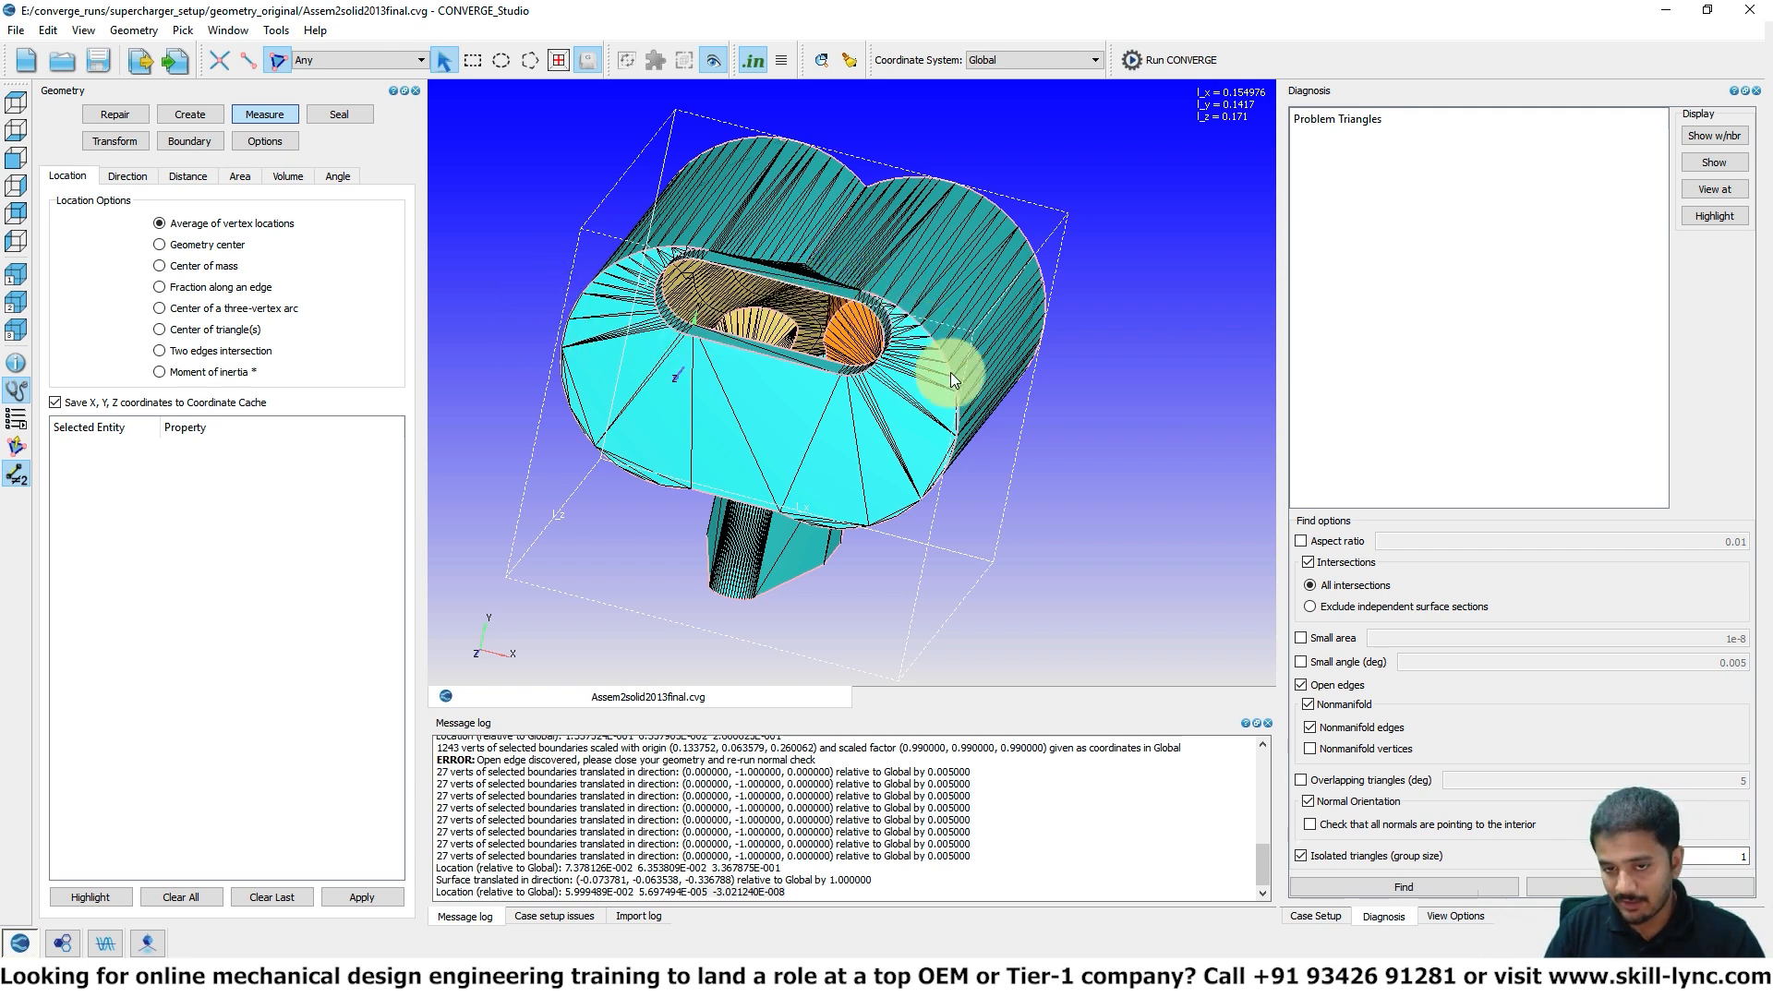
pyautogui.moveTo(817, 424); pyautogui.dragTo(880, 474)
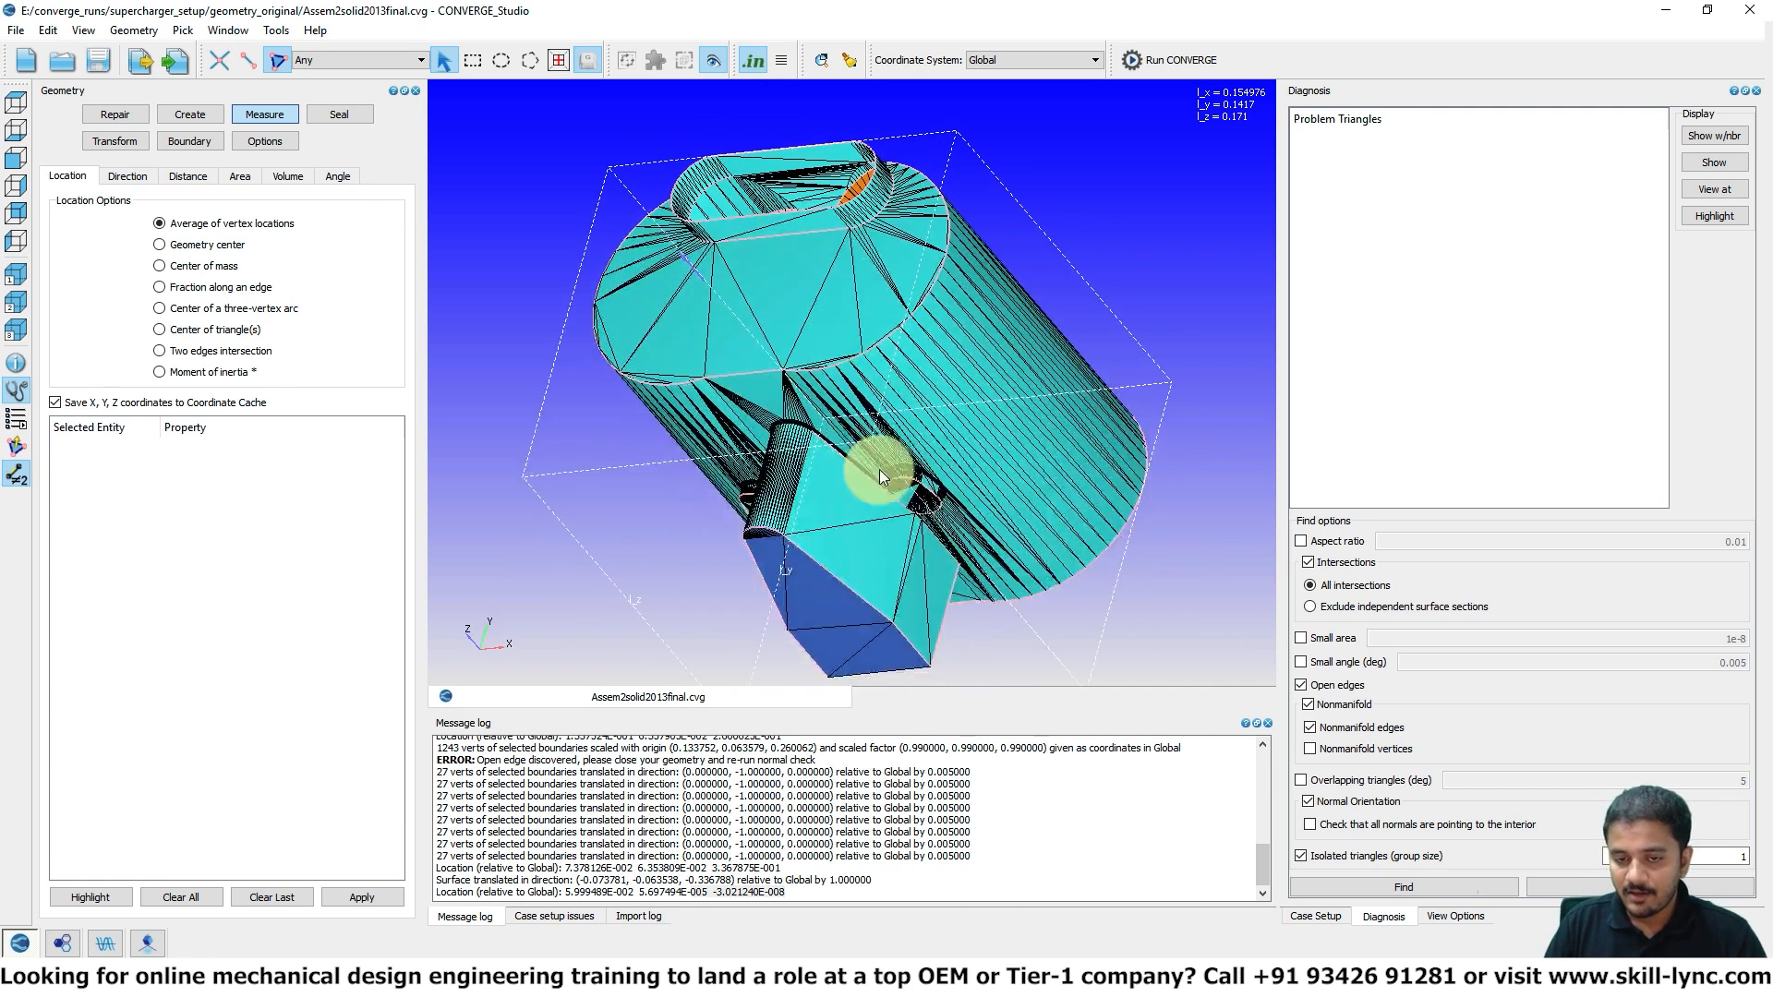
pyautogui.moveTo(795, 672); pyautogui.dragTo(802, 289)
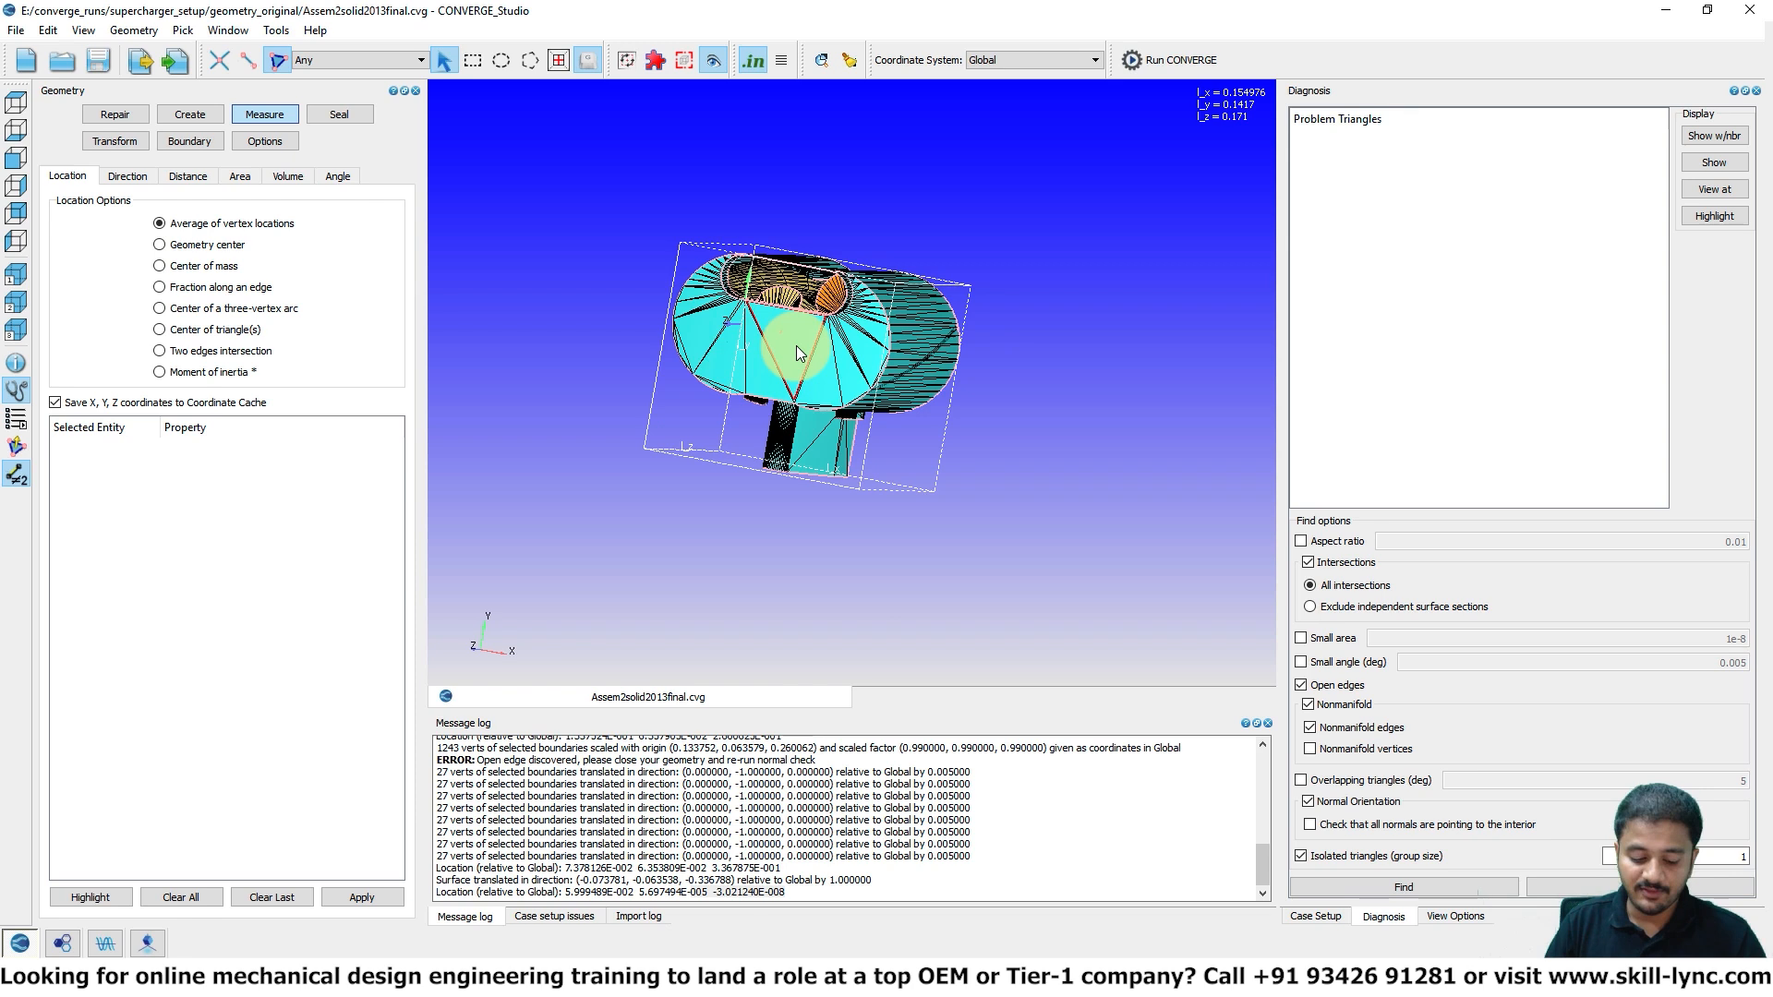
pyautogui.press('h')
pyautogui.scroll(3, 796, 345)
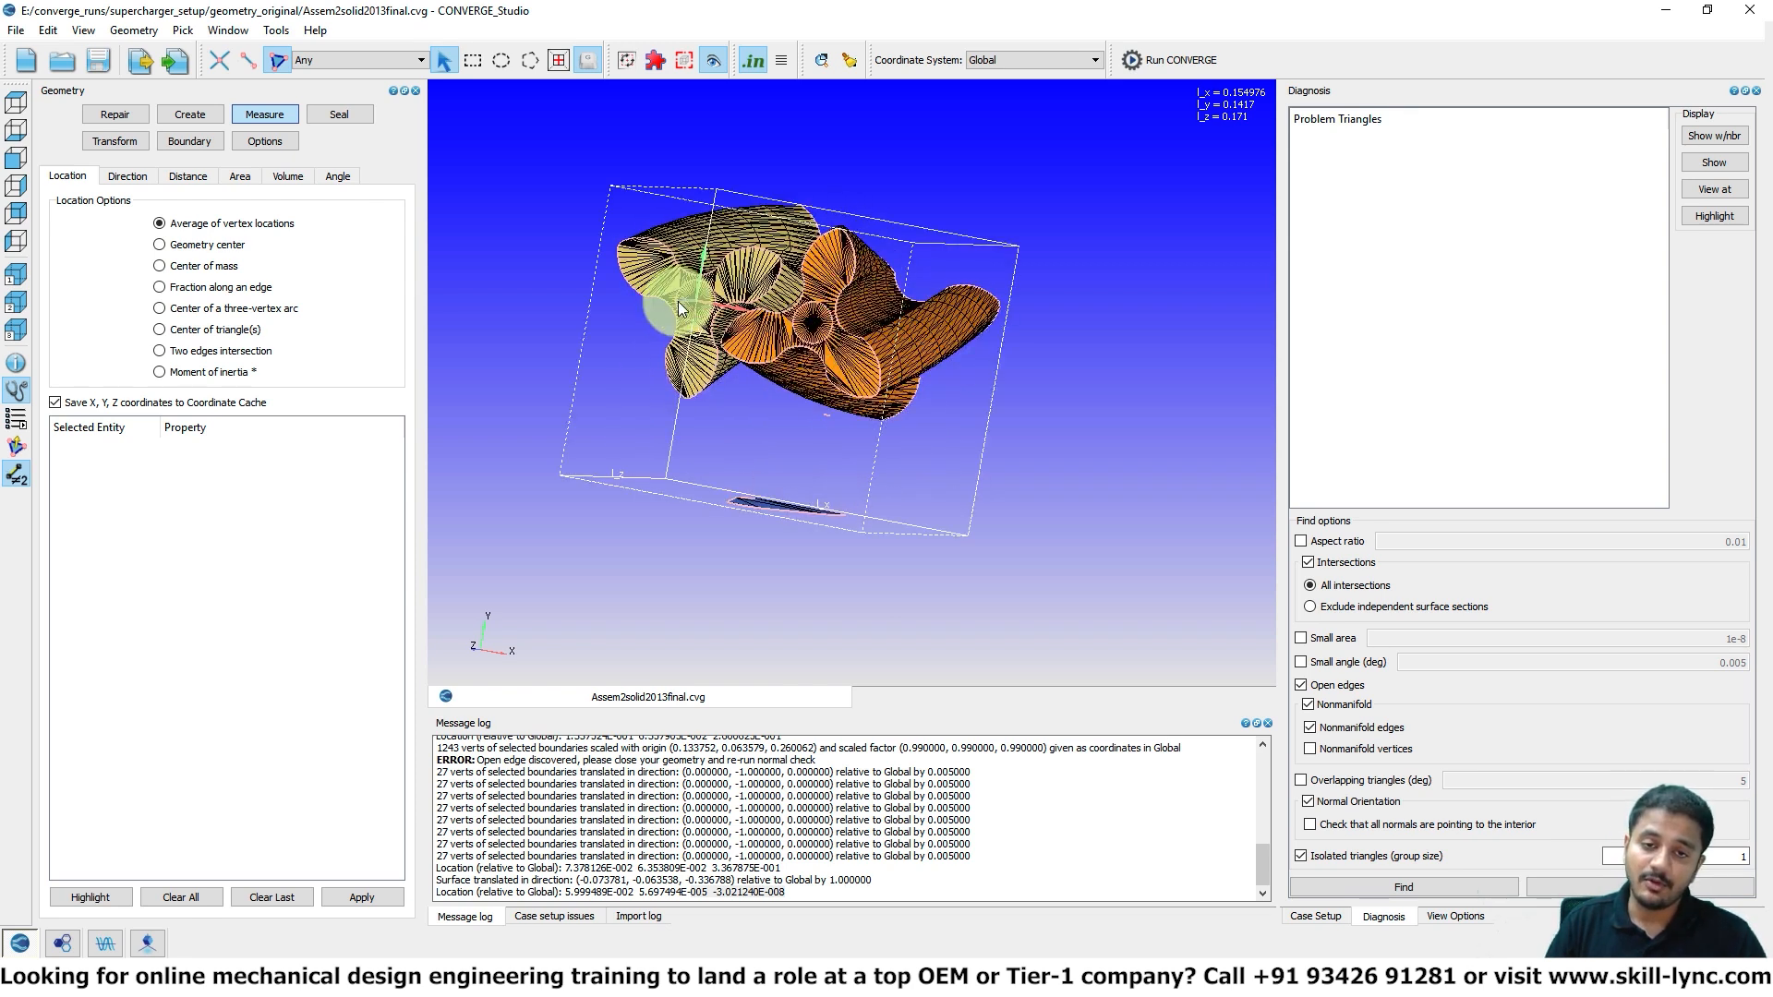
pyautogui.rightClick(1083, 330)
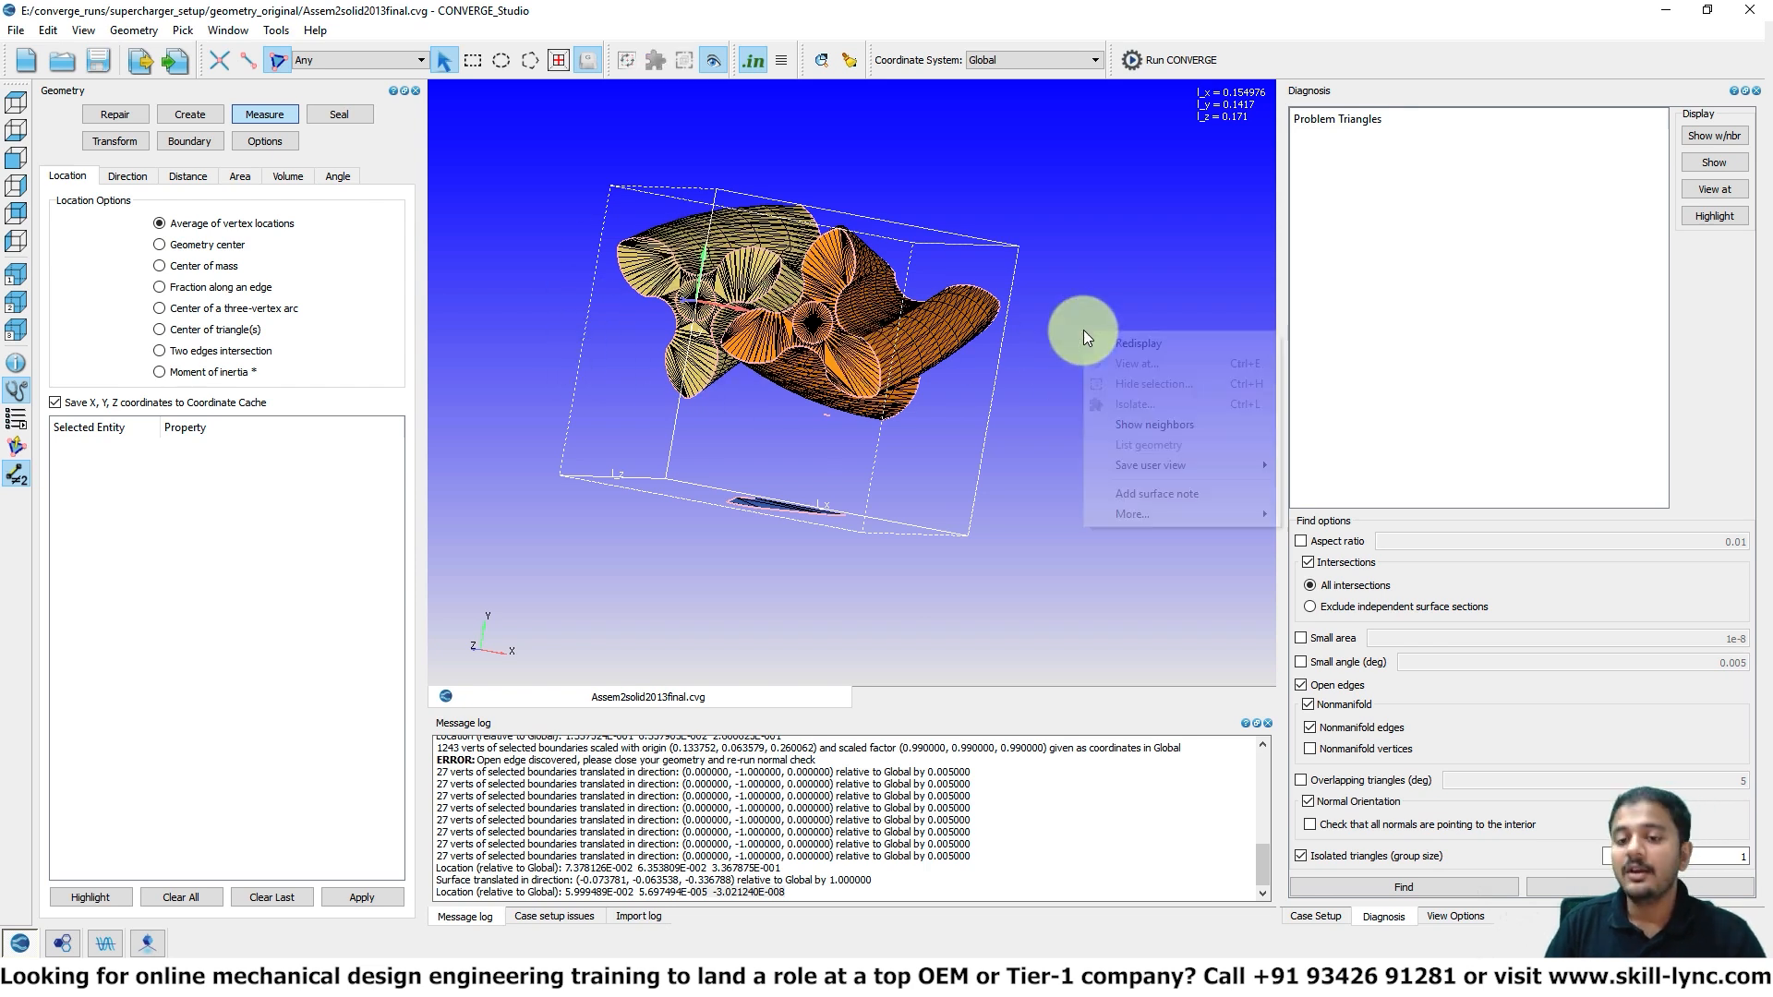
pyautogui.click(1099, 340)
pyautogui.moveTo(900, 447); pyautogui.dragTo(1083, 554)
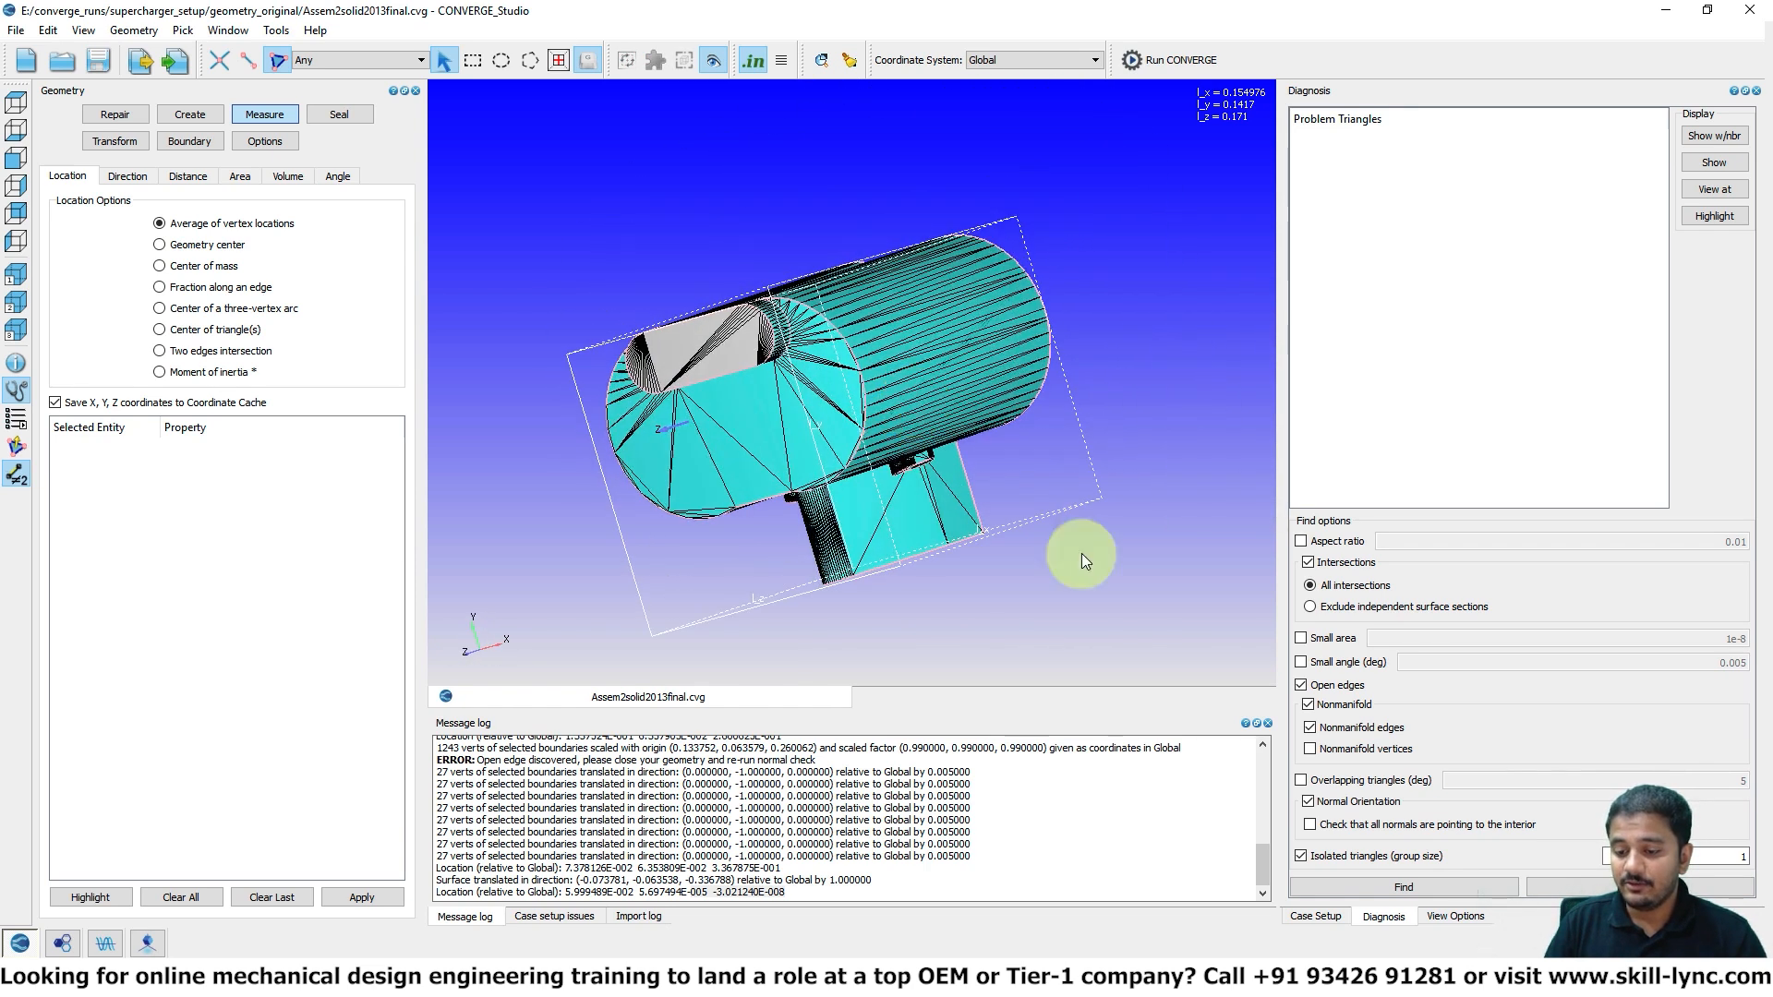
# - Begin the case setup with the General flow application
pyautogui.click(1312, 915)
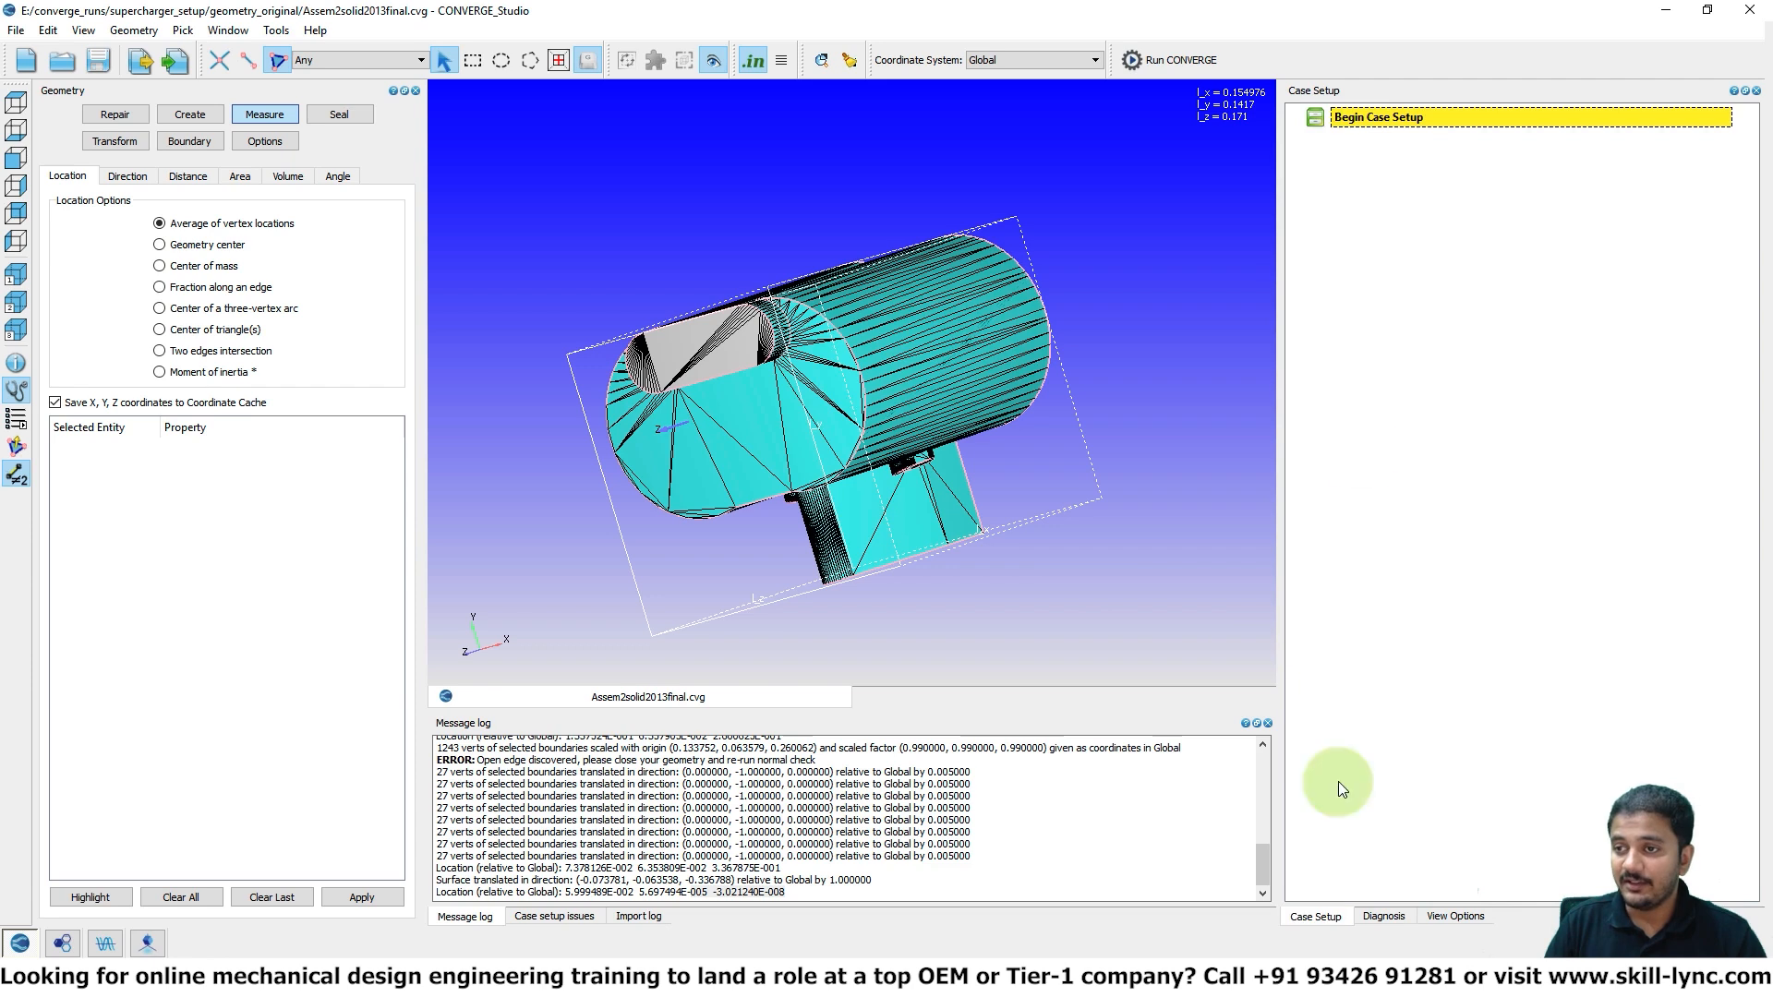
pyautogui.doubleClick(1358, 115)
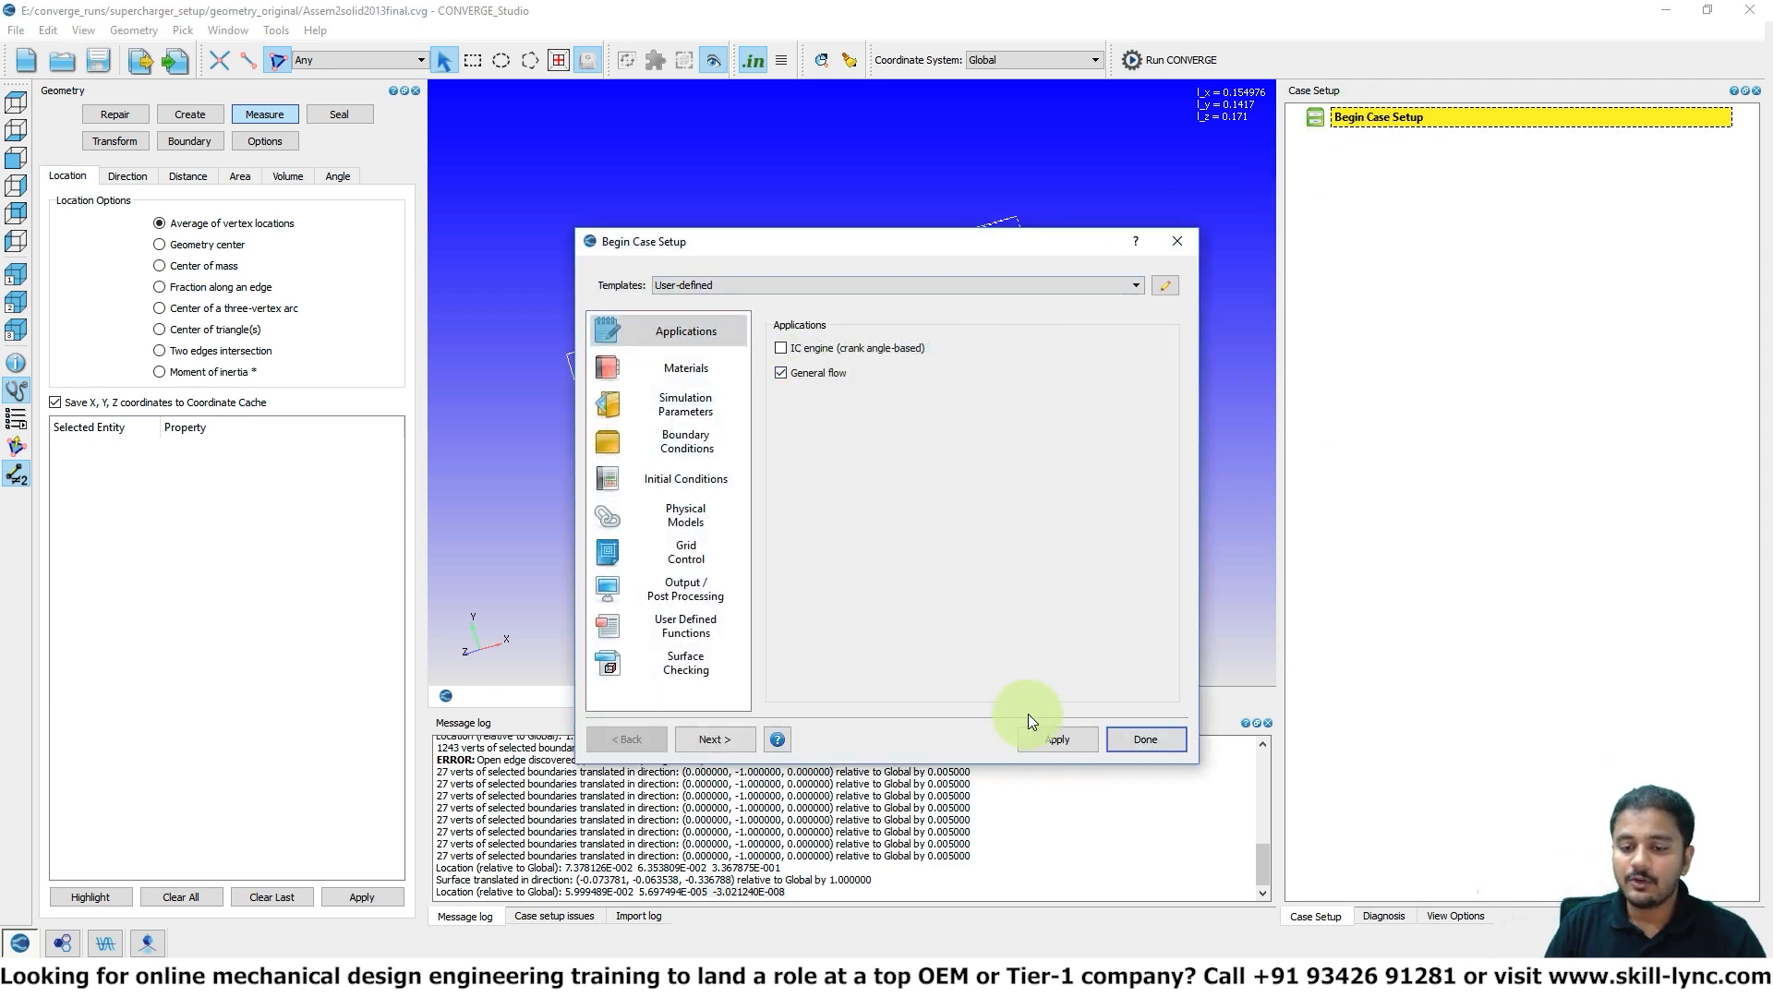
pyautogui.click(1062, 740)
pyautogui.click(1136, 739)
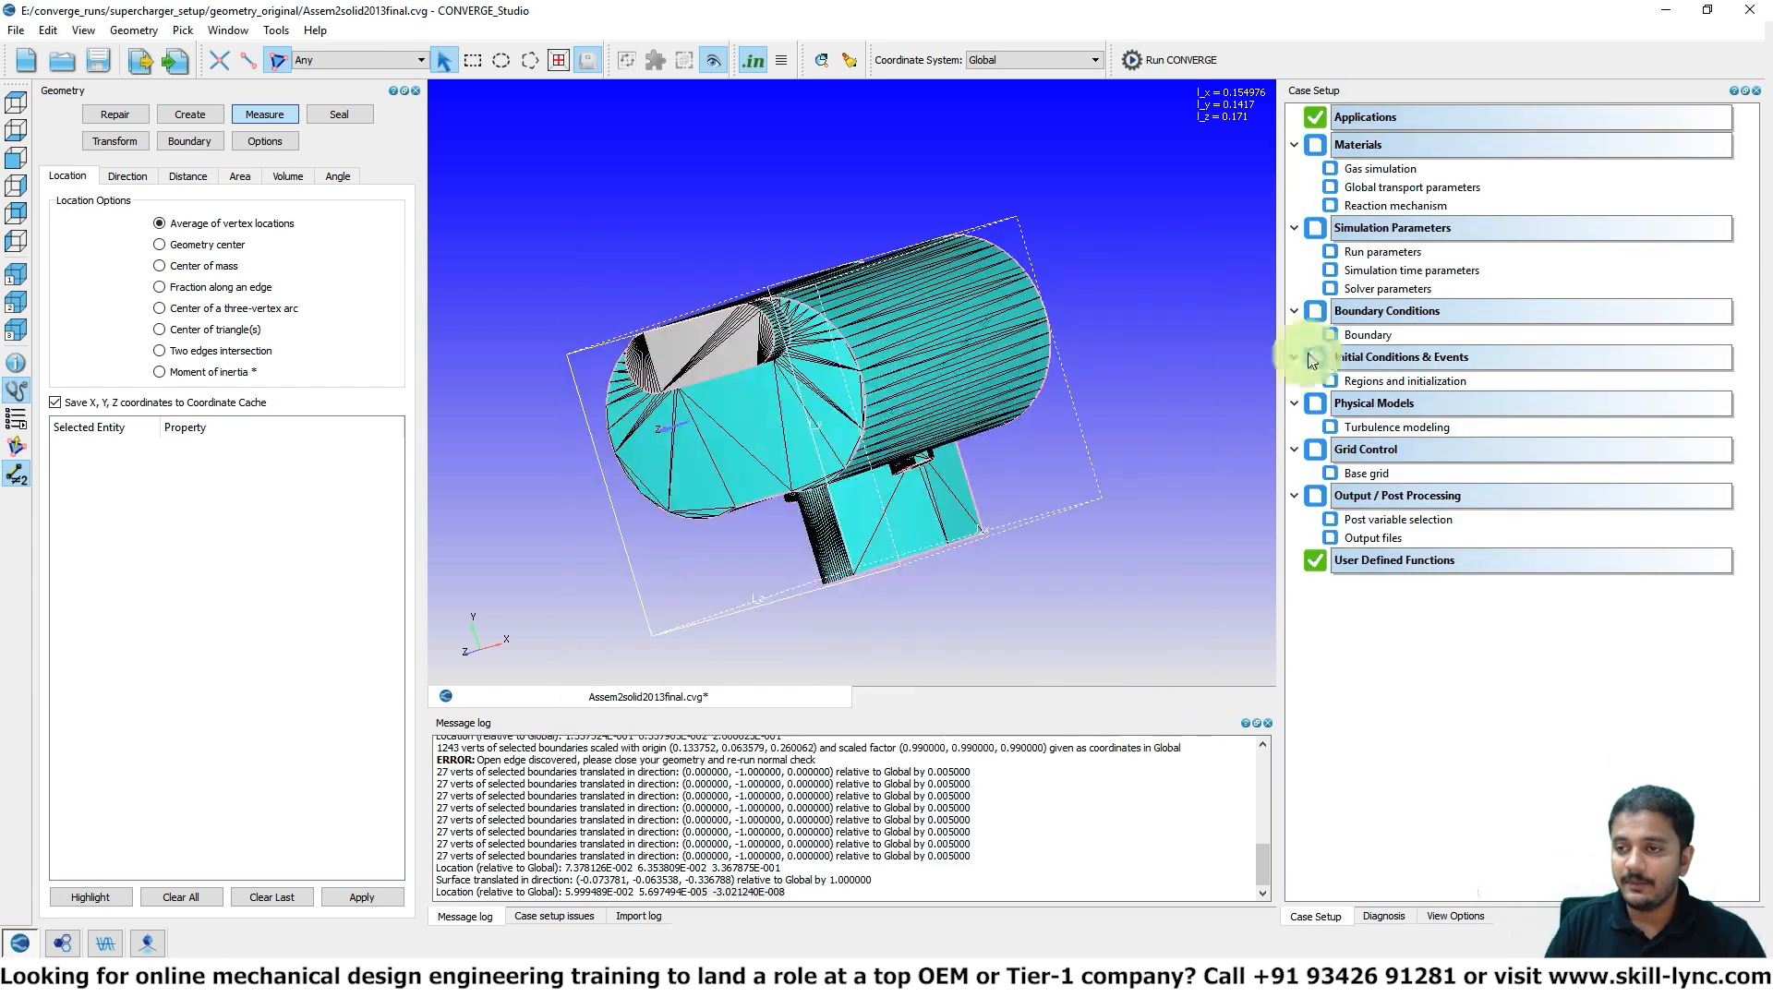
# - Set the case materials to the predefined Air mixture with gas simulation and the reaction mechanism (mech.dat) enabled
pyautogui.doubleClick(1385, 140)
pyautogui.click(900, 377)
pyautogui.click(1062, 739)
pyautogui.click(998, 534)
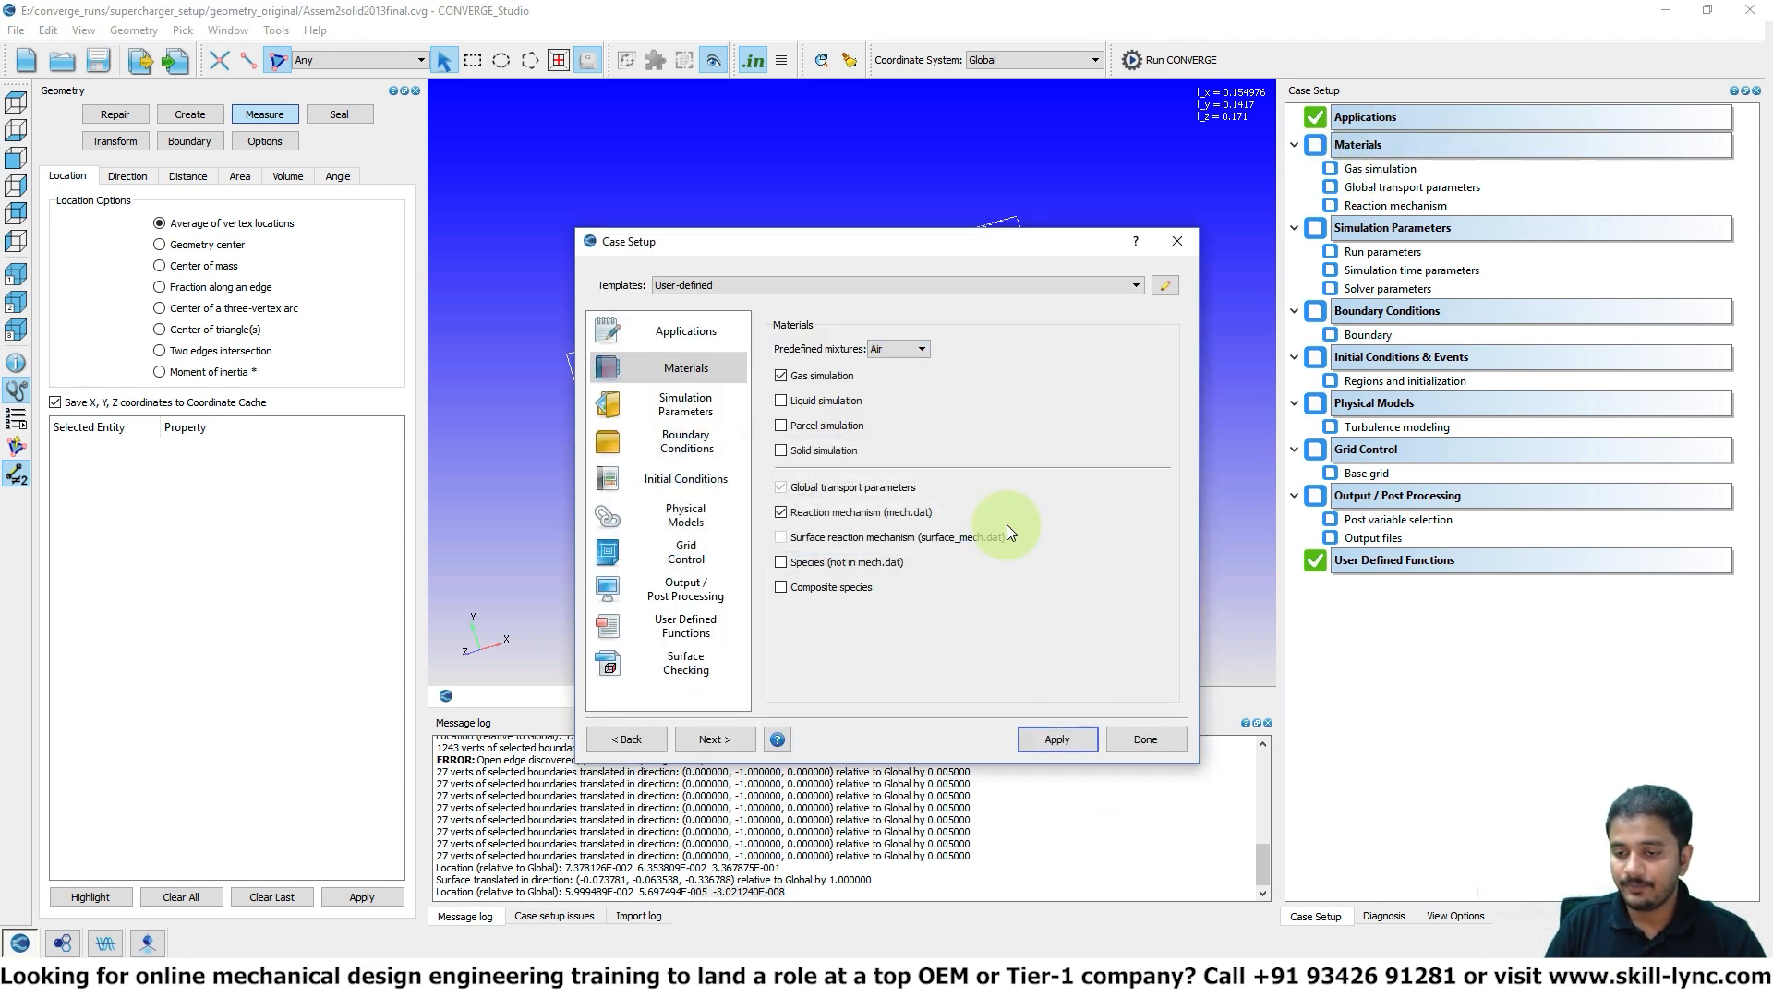
pyautogui.click(1144, 740)
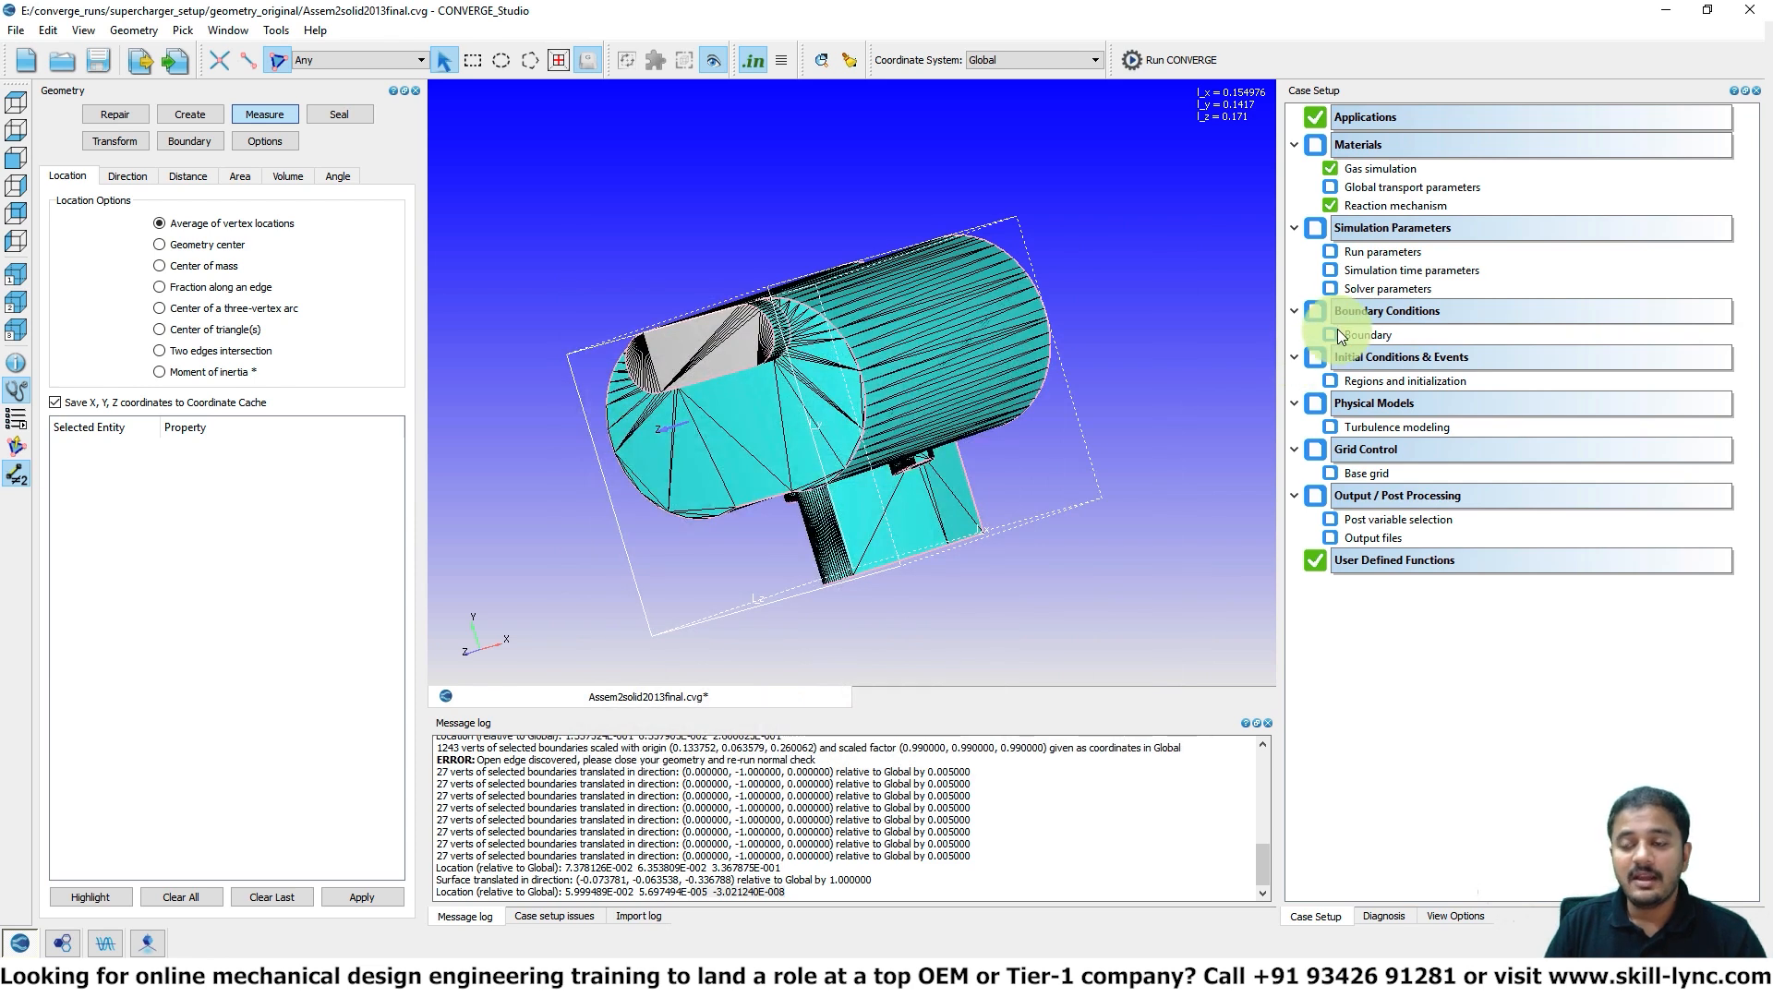
# - Accept the run parameters for a new transient, full hydrodynamic run, and open the simulation time parameters
pyautogui.doubleClick(1362, 252)
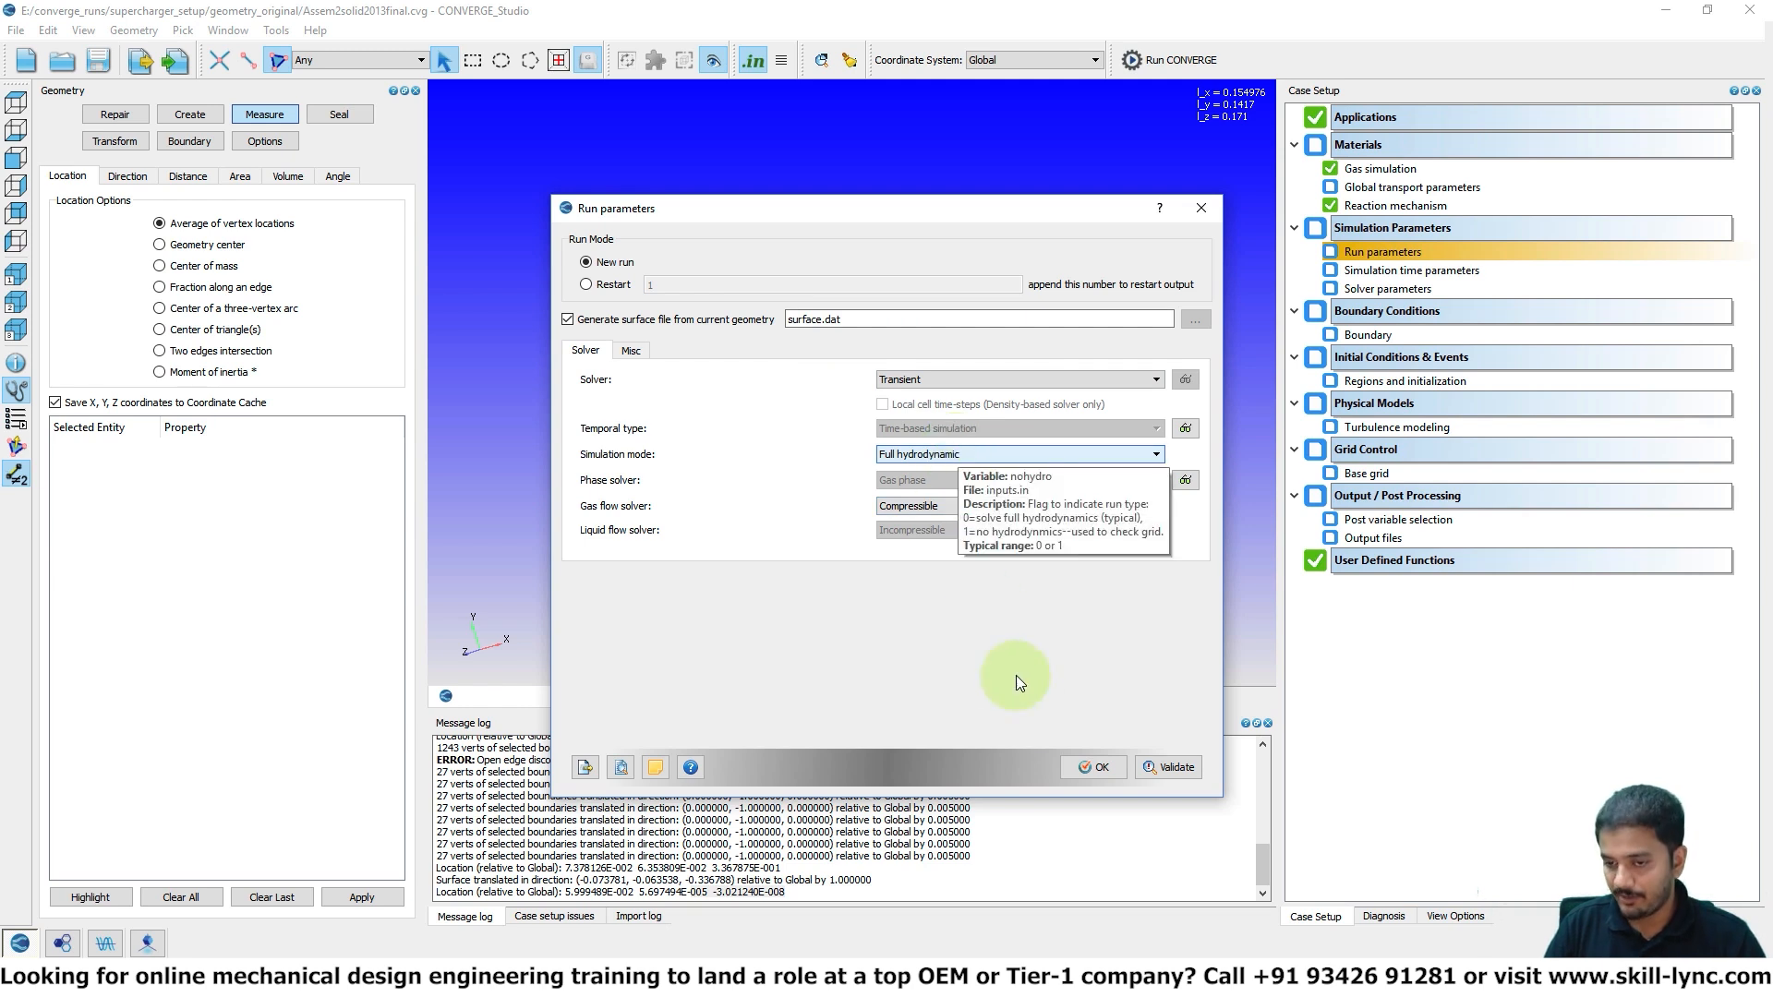
pyautogui.click(1094, 768)
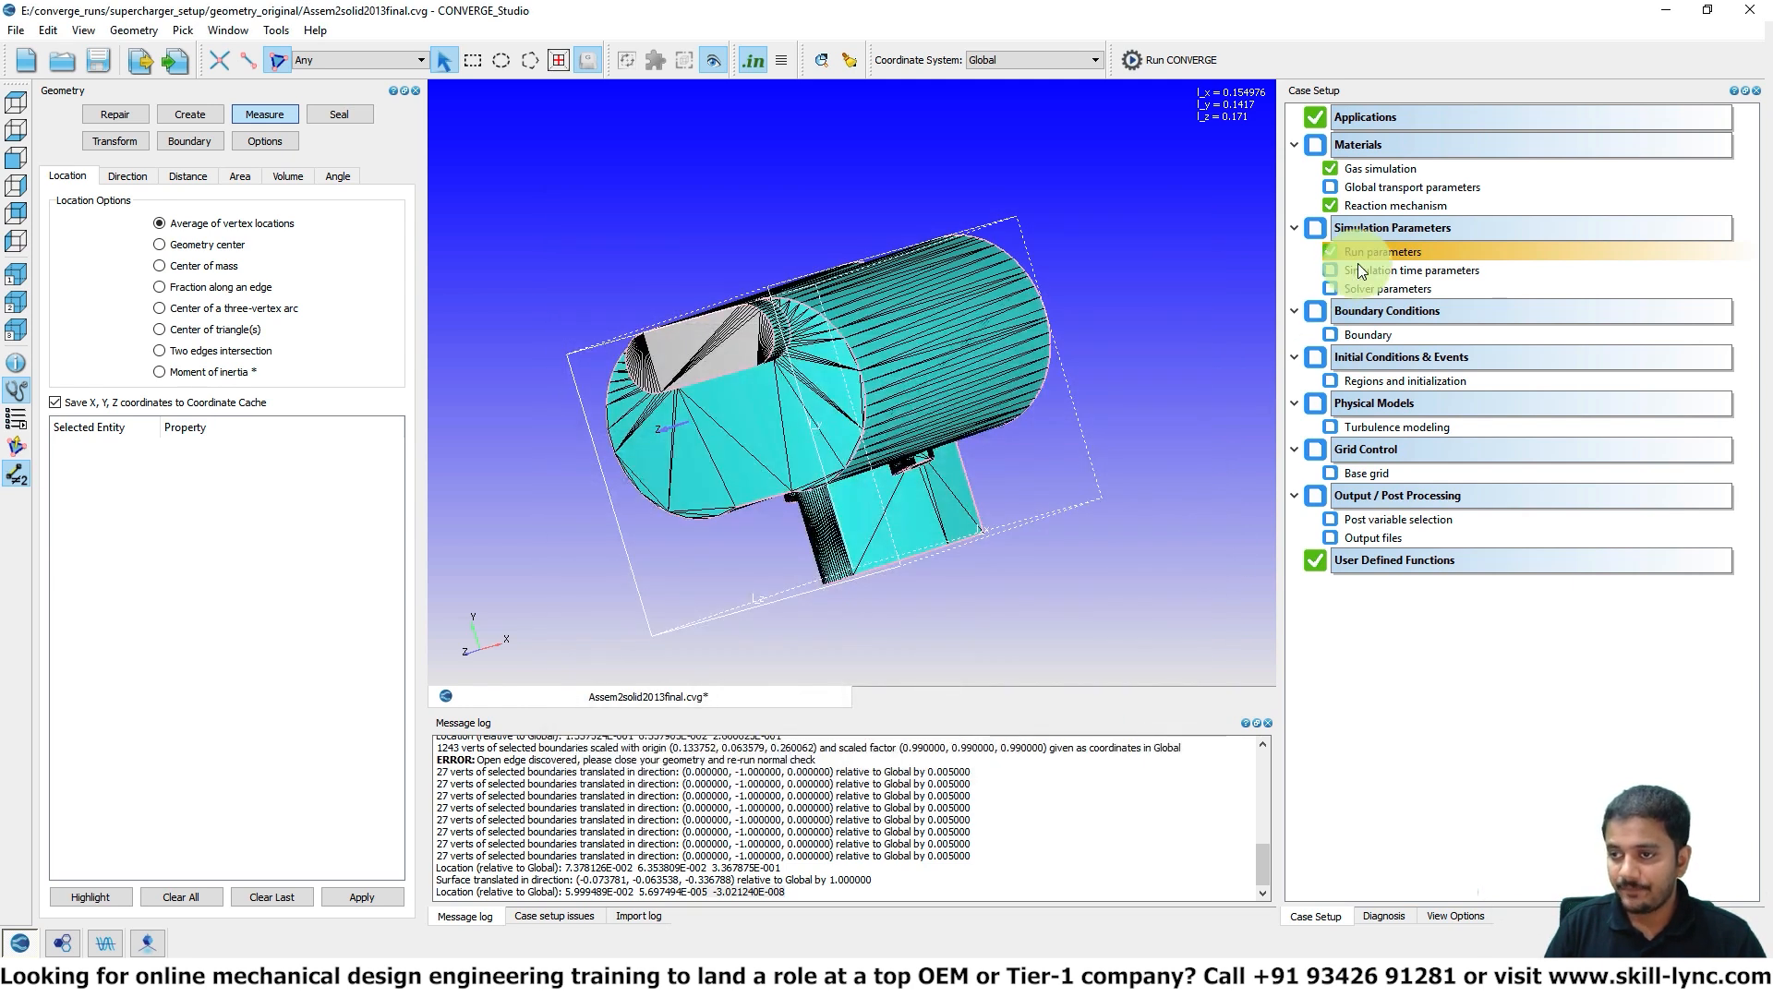
pyautogui.doubleClick(1362, 268)
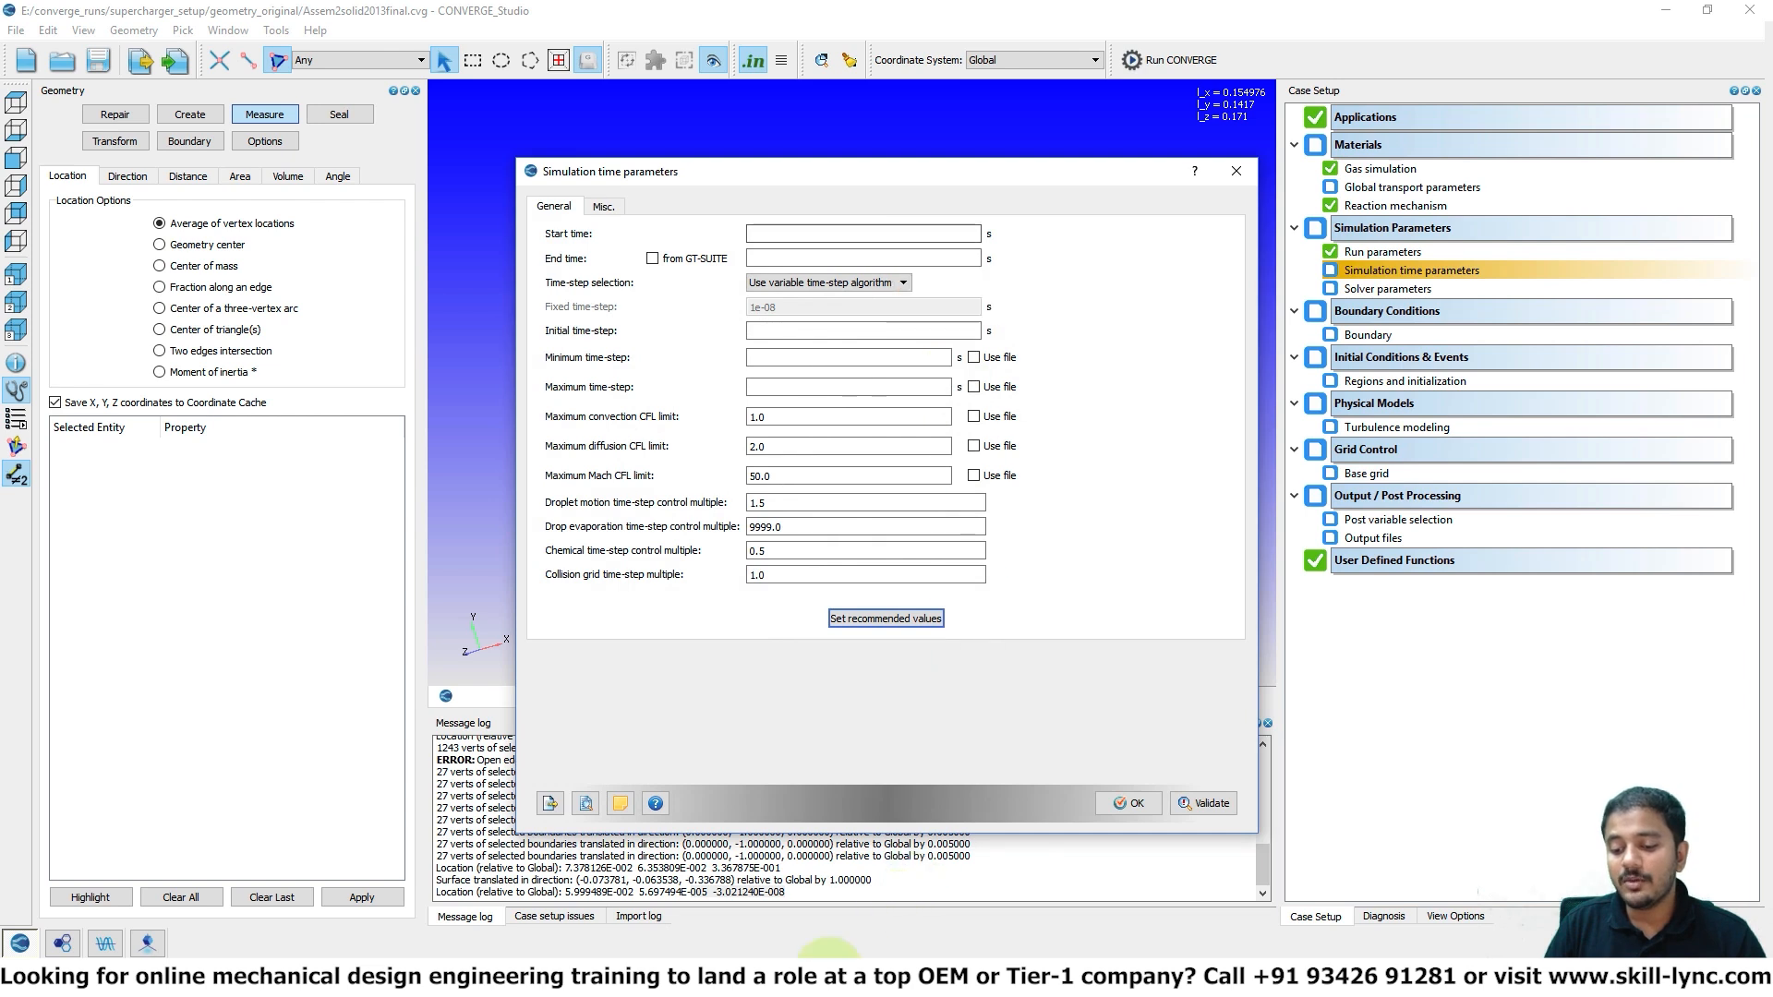
# - Switch to the untitled Notepad calculation and add blank lines below the 36000/60 RPS line
pyautogui.click(828, 979)
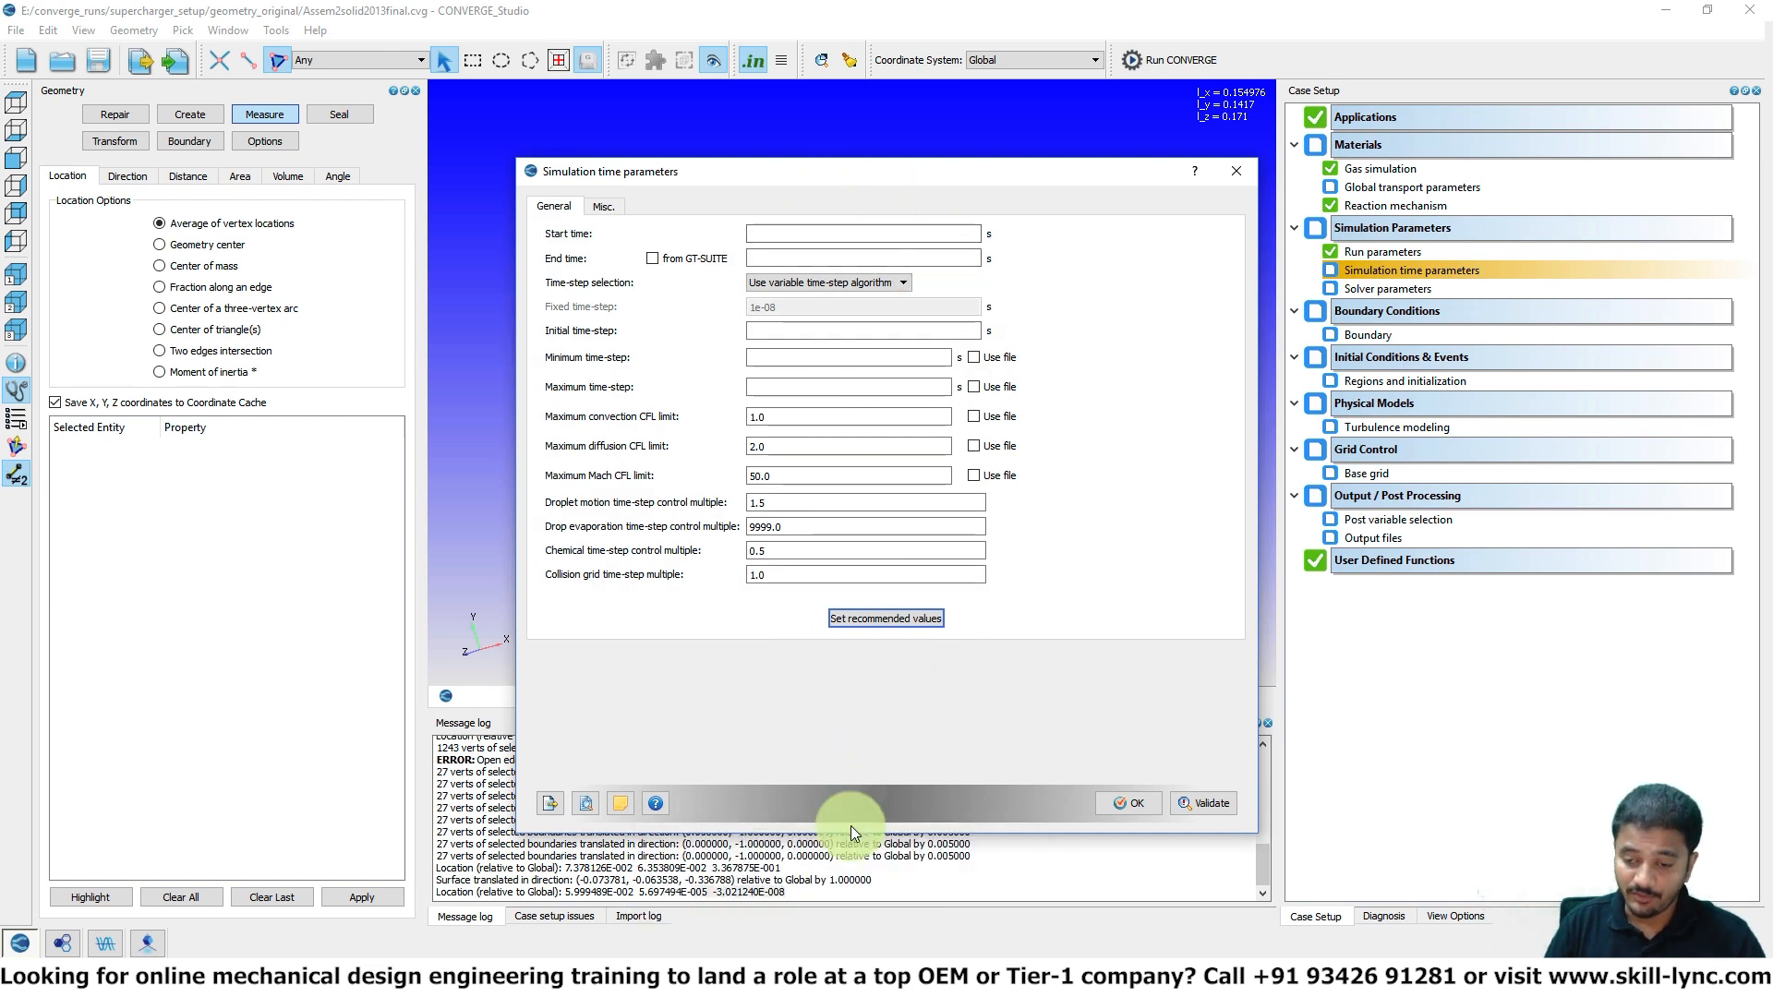
pyautogui.click(828, 979)
pyautogui.click(879, 928)
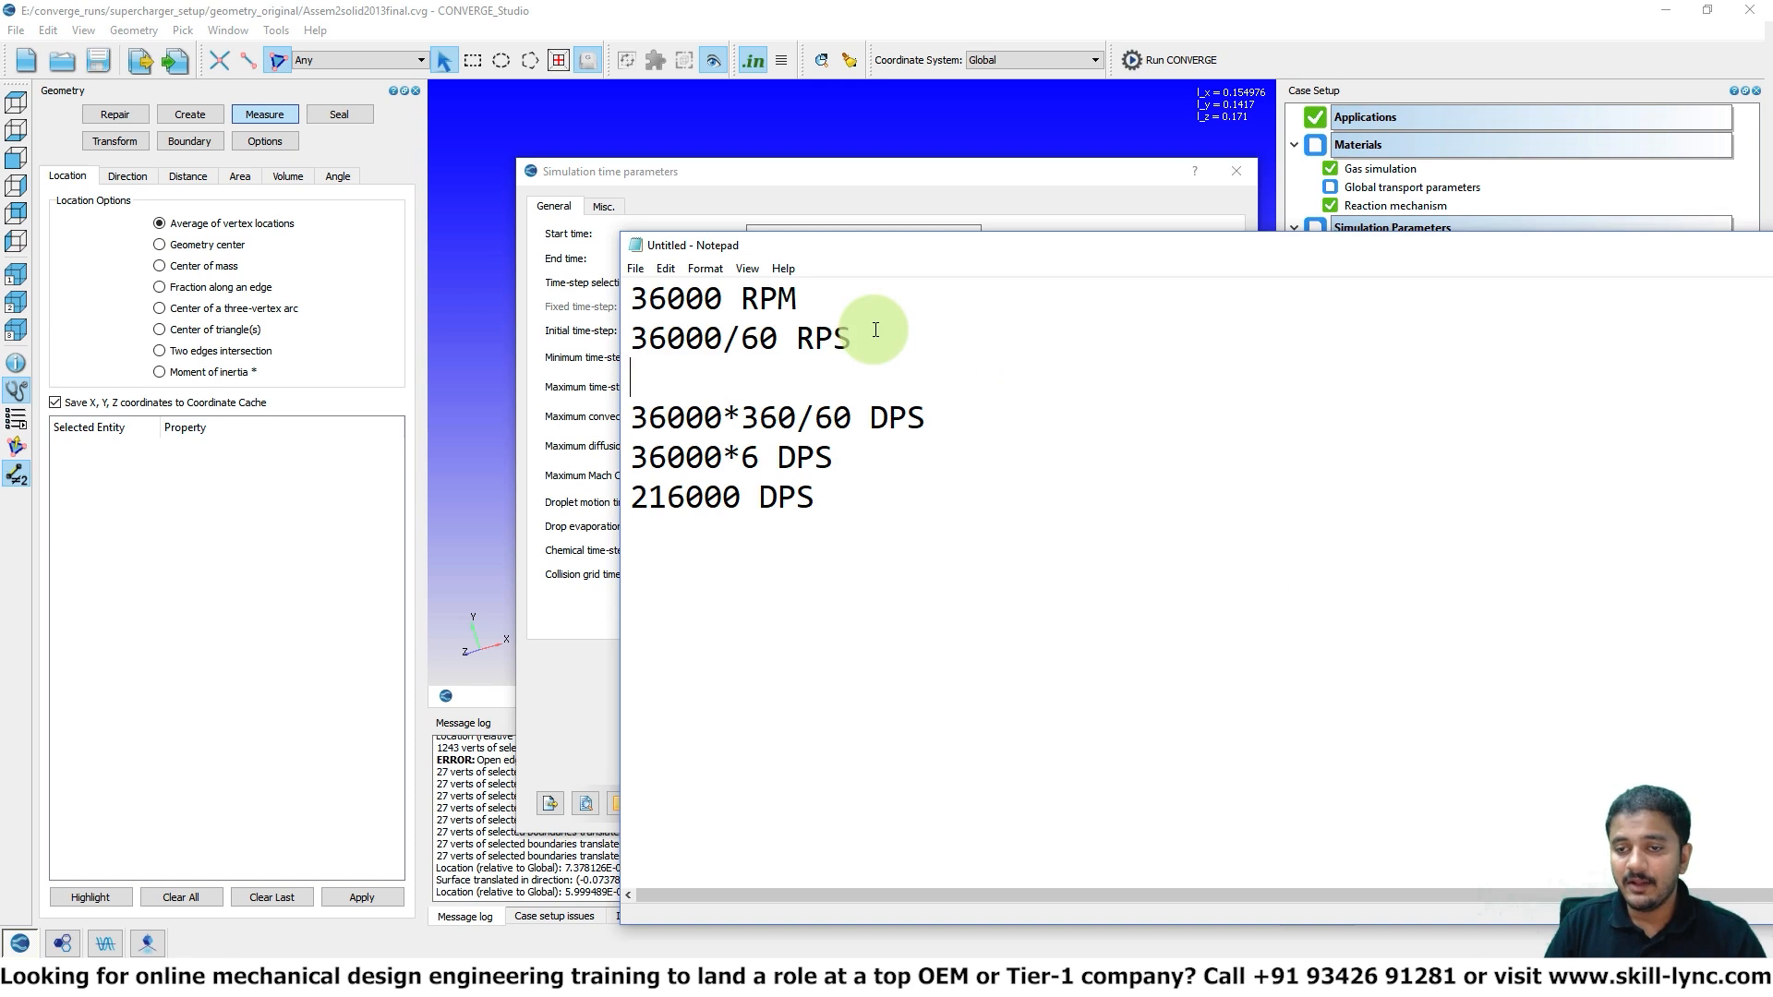
pyautogui.moveTo(851, 338); pyautogui.dragTo(630, 340)
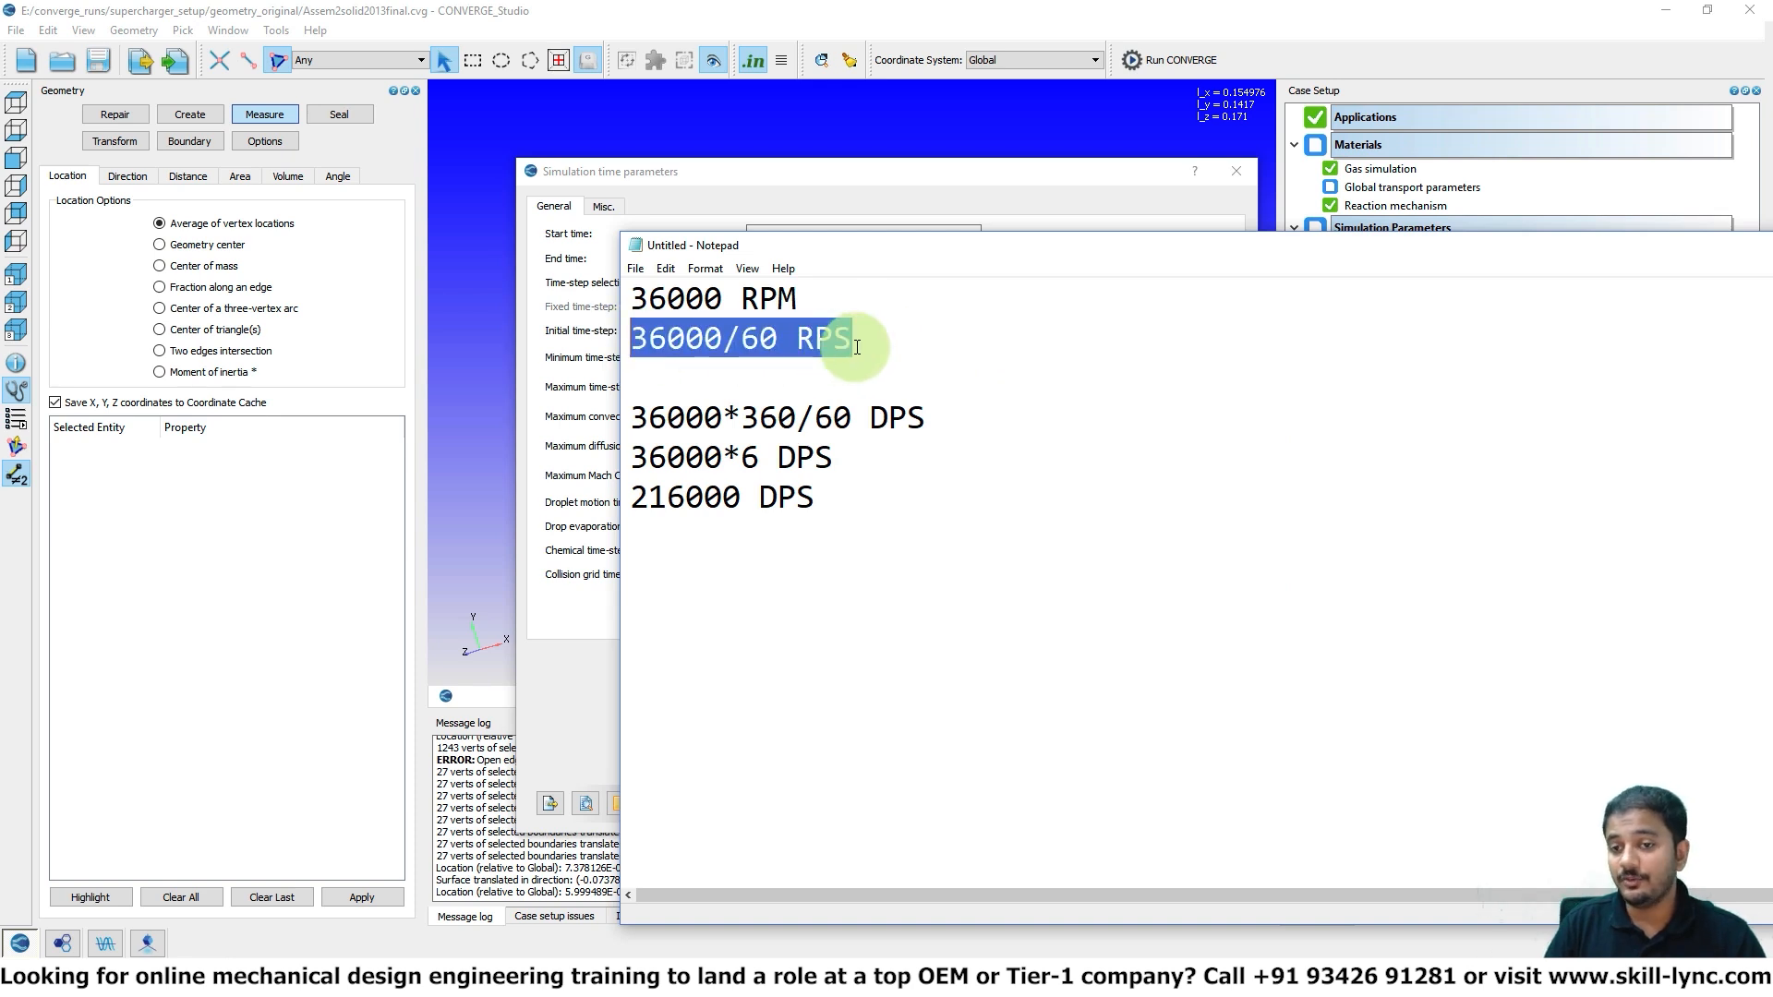
pyautogui.click(892, 335)
pyautogui.press('Return')
pyautogui.press('Return')
pyautogui.press('Return')
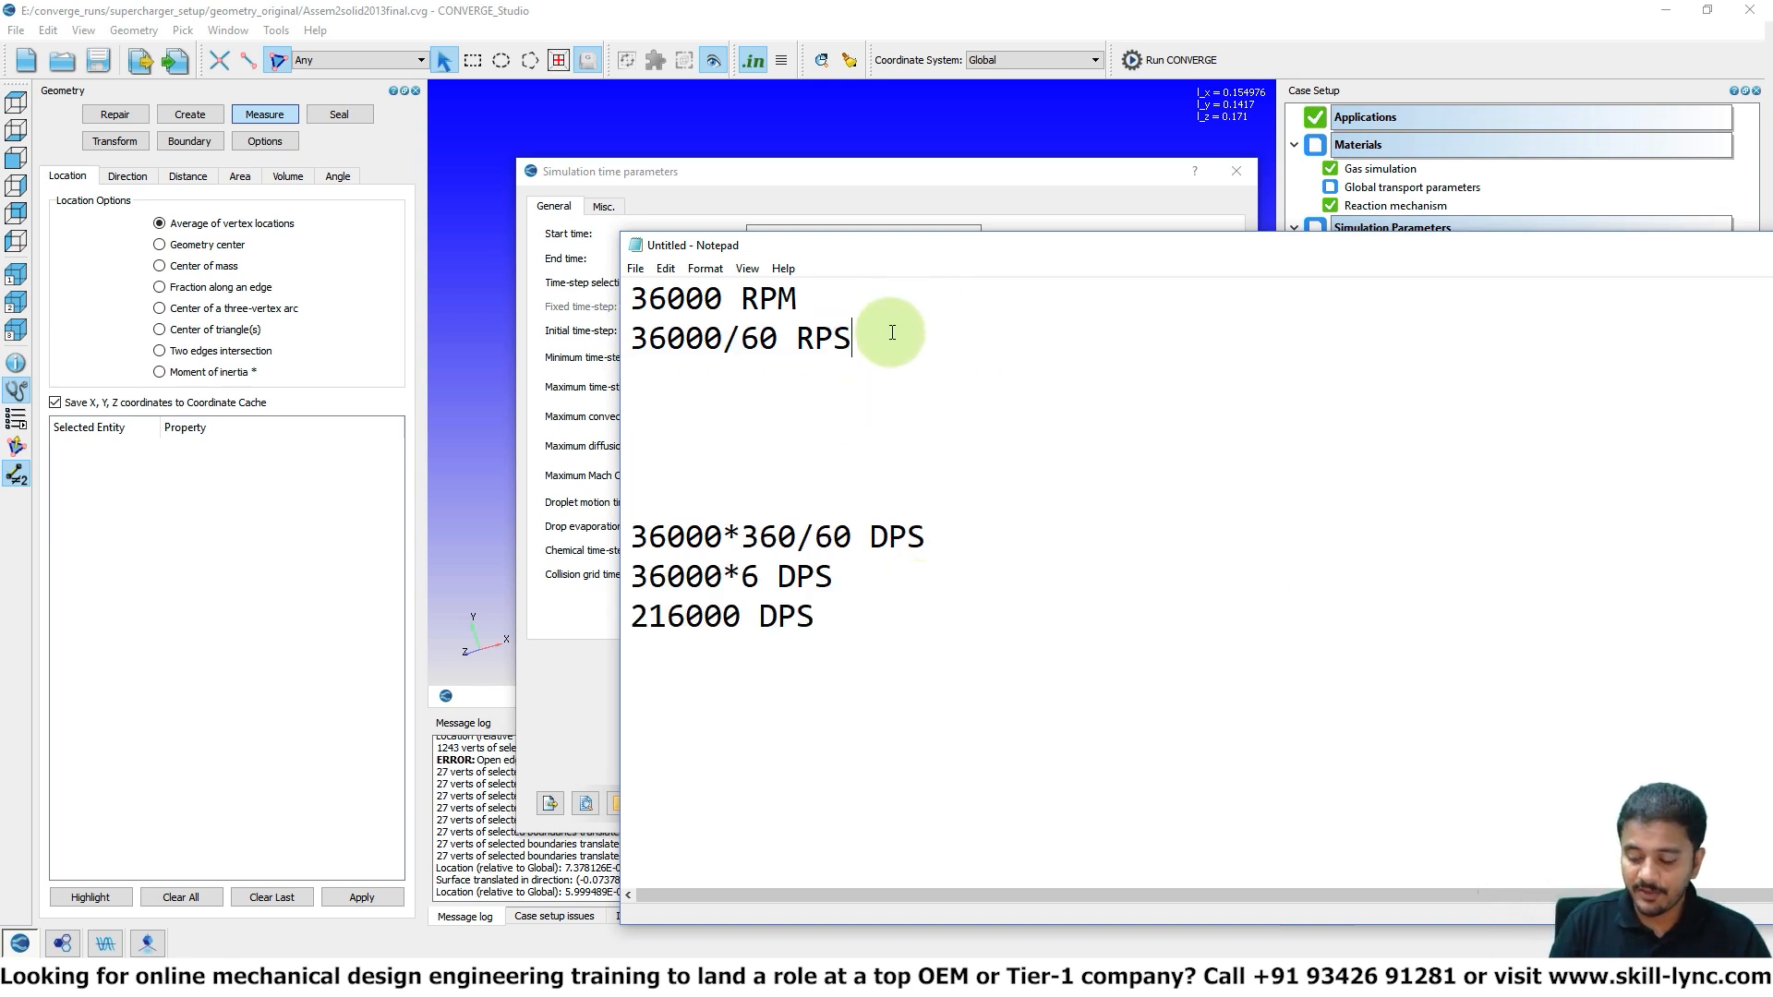
# - Write the result "= 600 RPS" directly below the 36000/60 RPS line in the notes
pyautogui.press('Return')
pyautogui.write('= ')
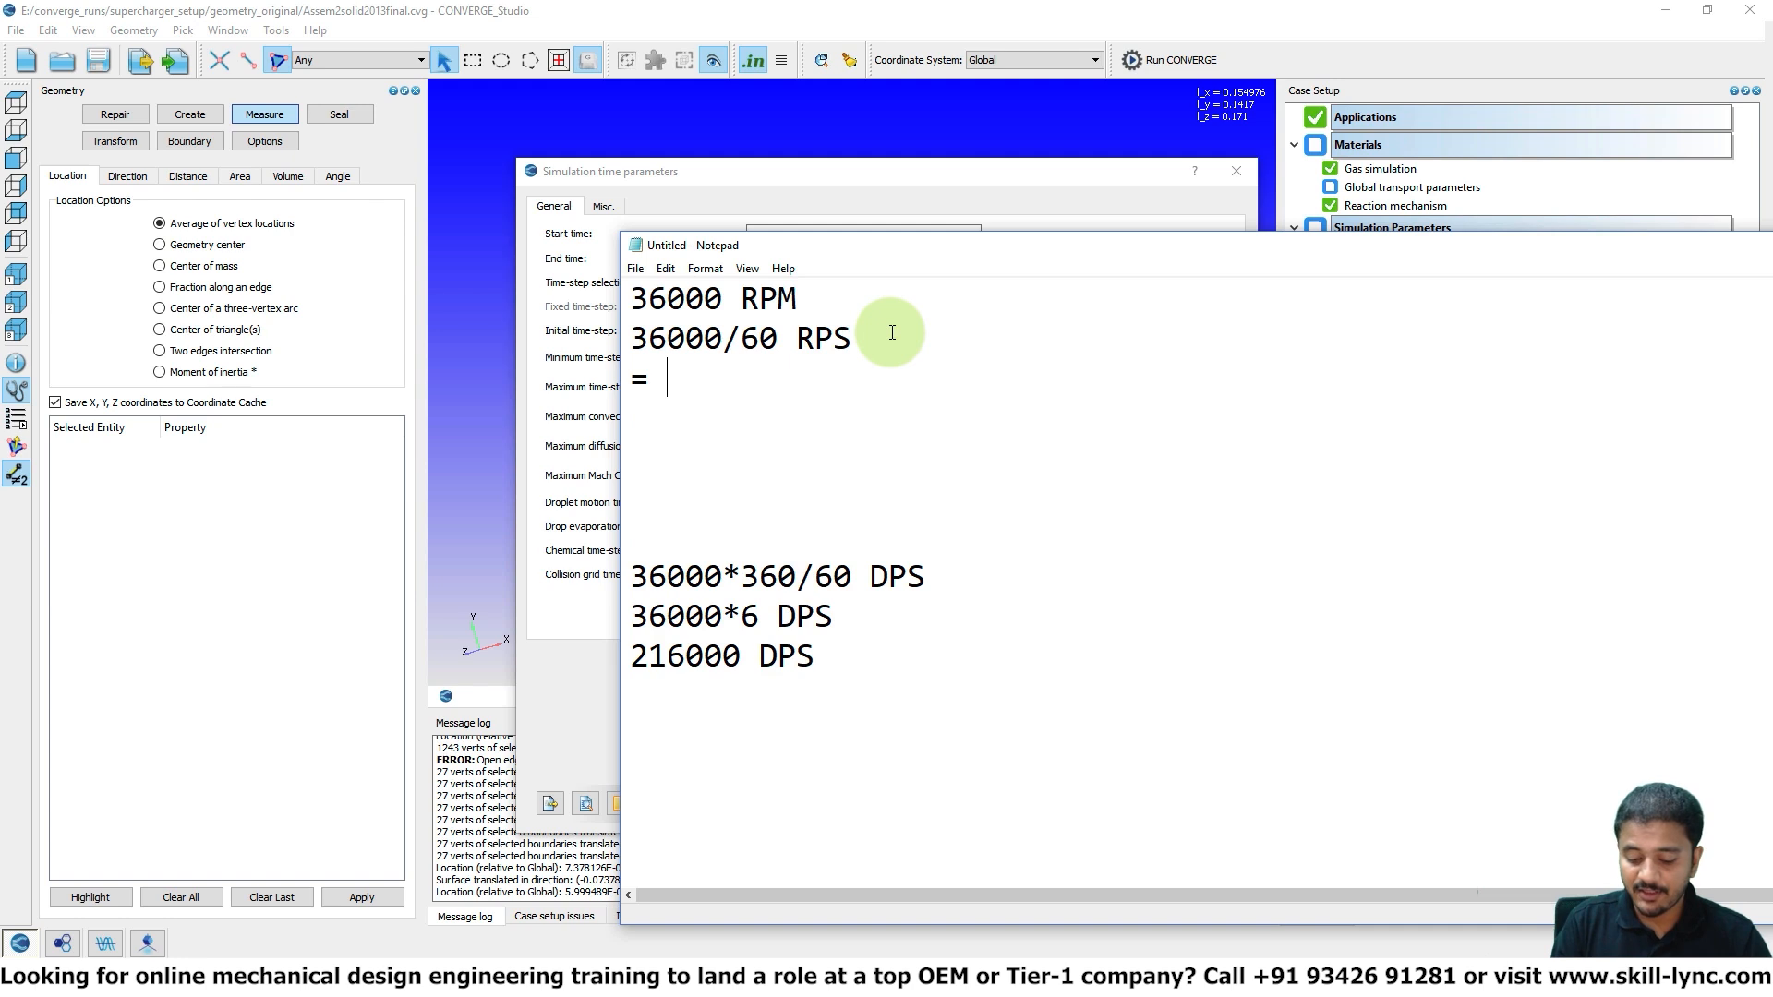
pyautogui.write('500')
pyautogui.press('BackSpace')
pyautogui.press('BackSpace')
pyautogui.press('BackSpace')
pyautogui.write('60 R')
pyautogui.press('BackSpace')
pyautogui.press('BackSpace')
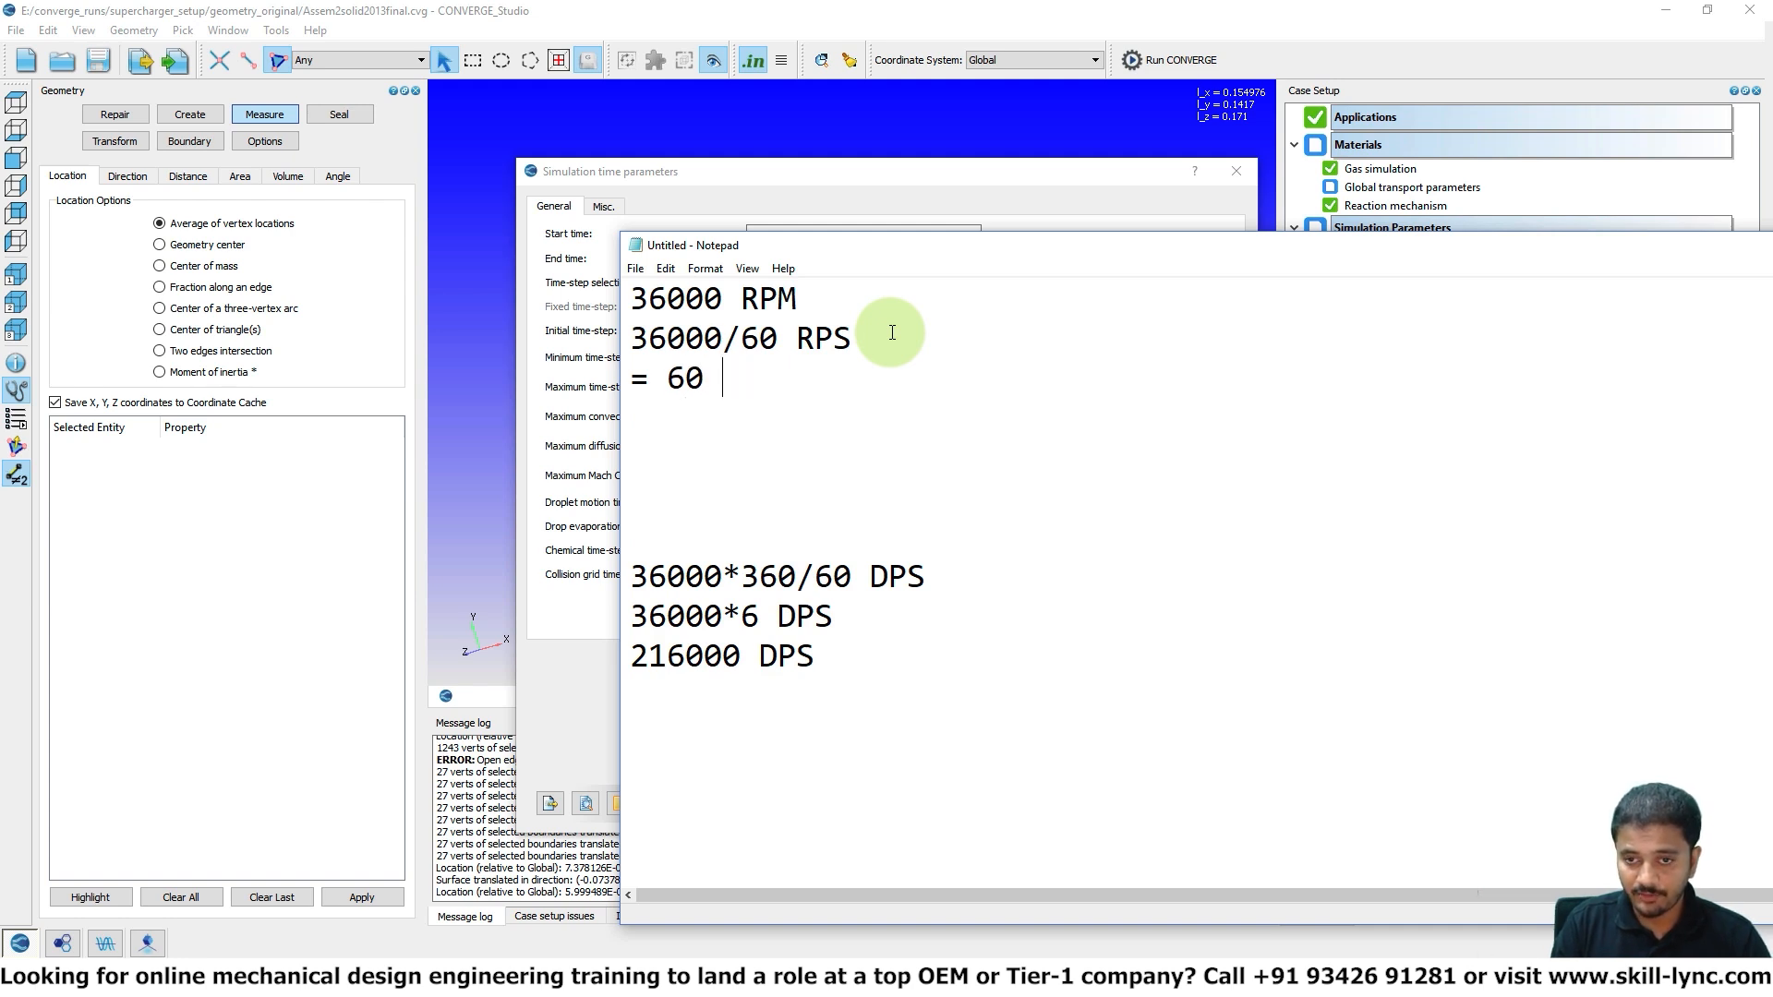
pyautogui.write('0 RPS')
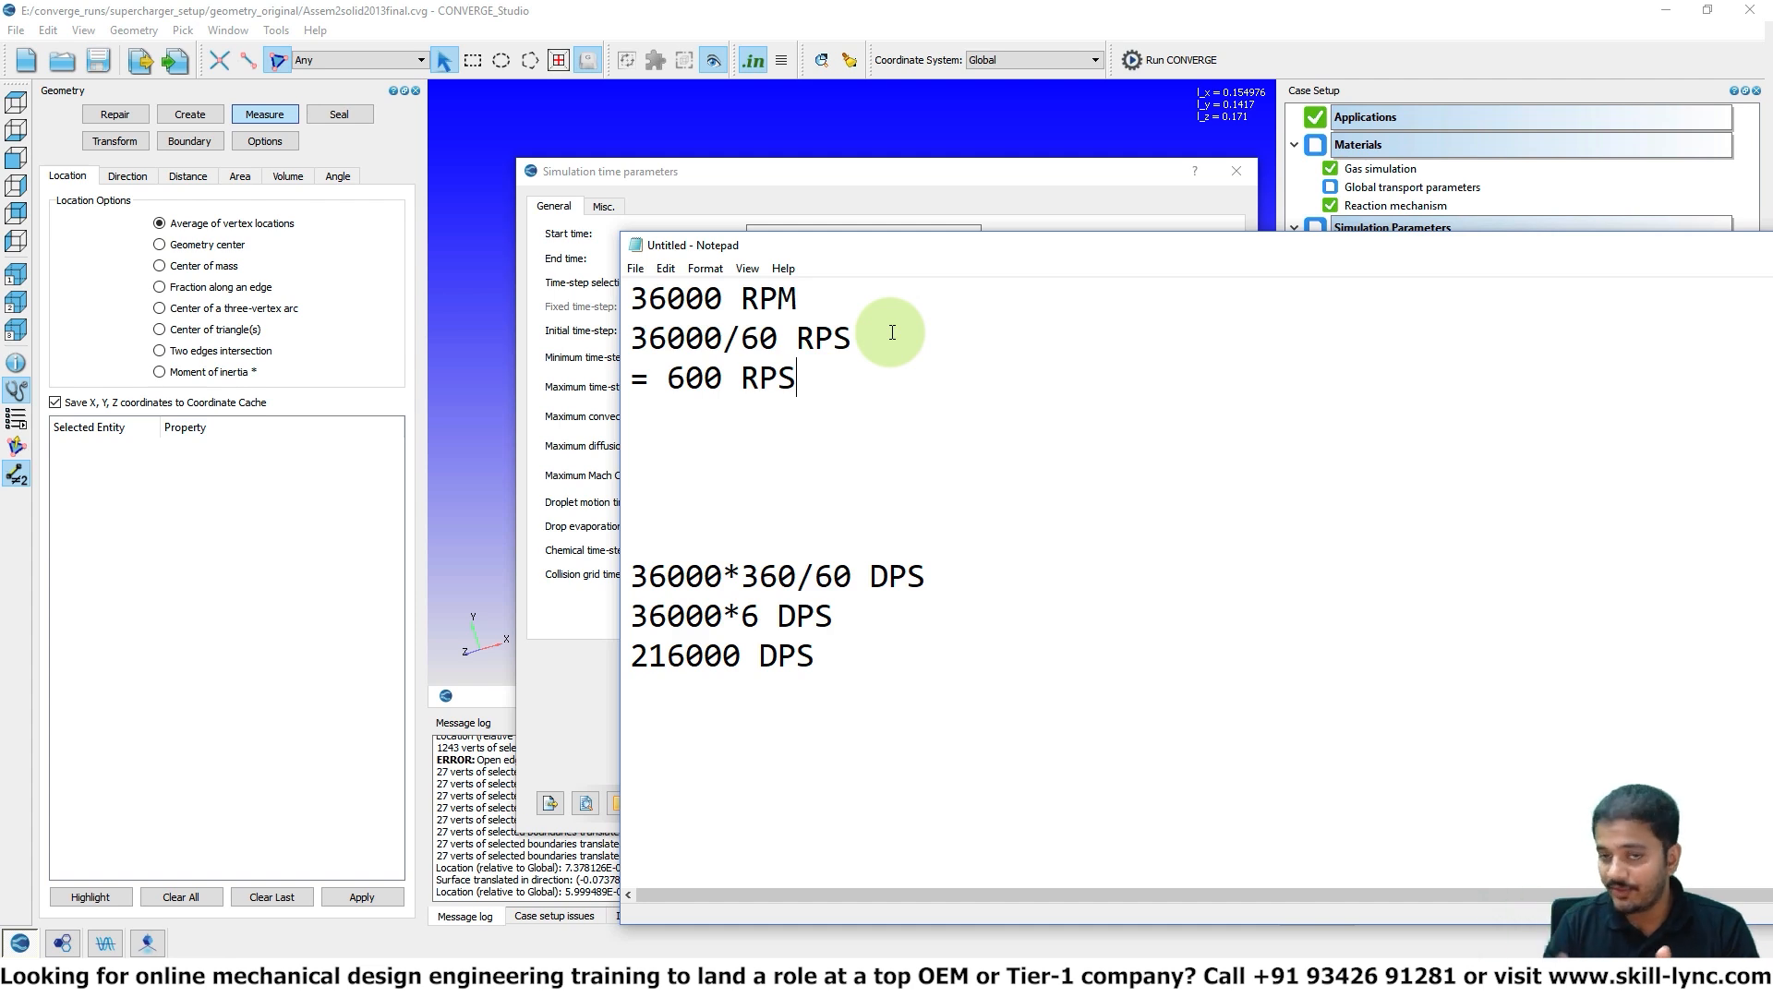
# - Add the lines "1/600 (SPR)" and "6/600 - for 6 rotations" below the 600 RPS result
pyautogui.press('Return')
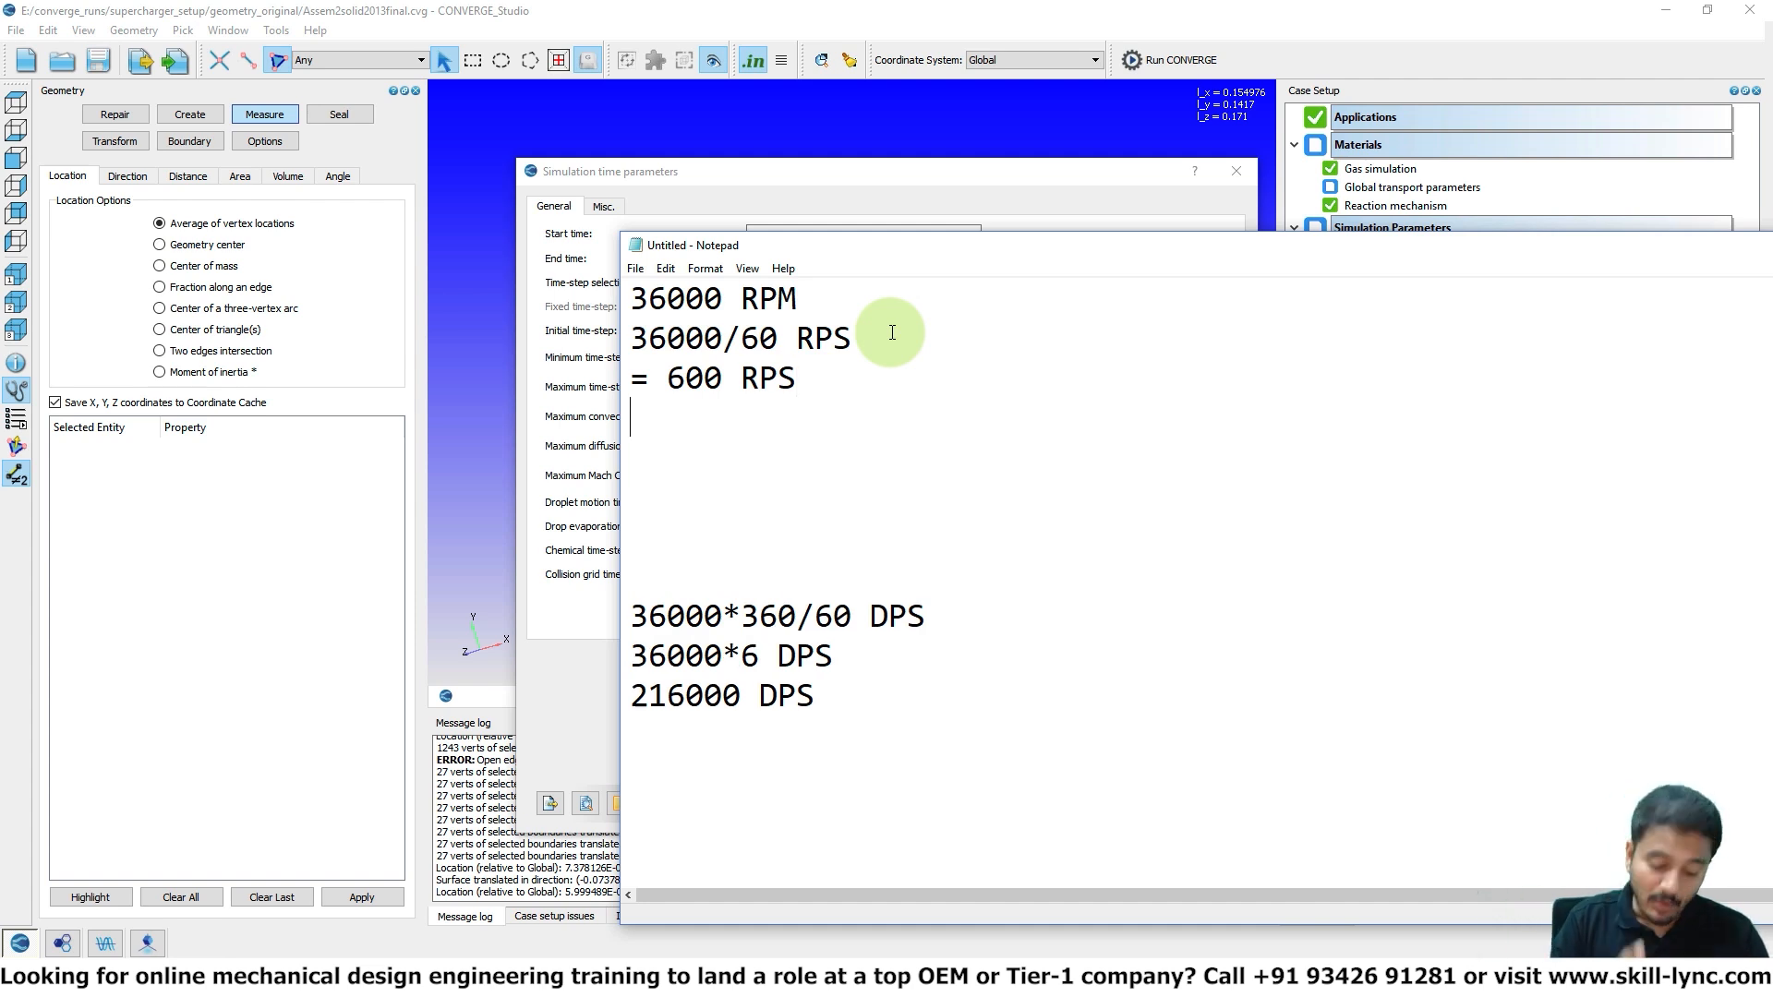
pyautogui.write('1/')
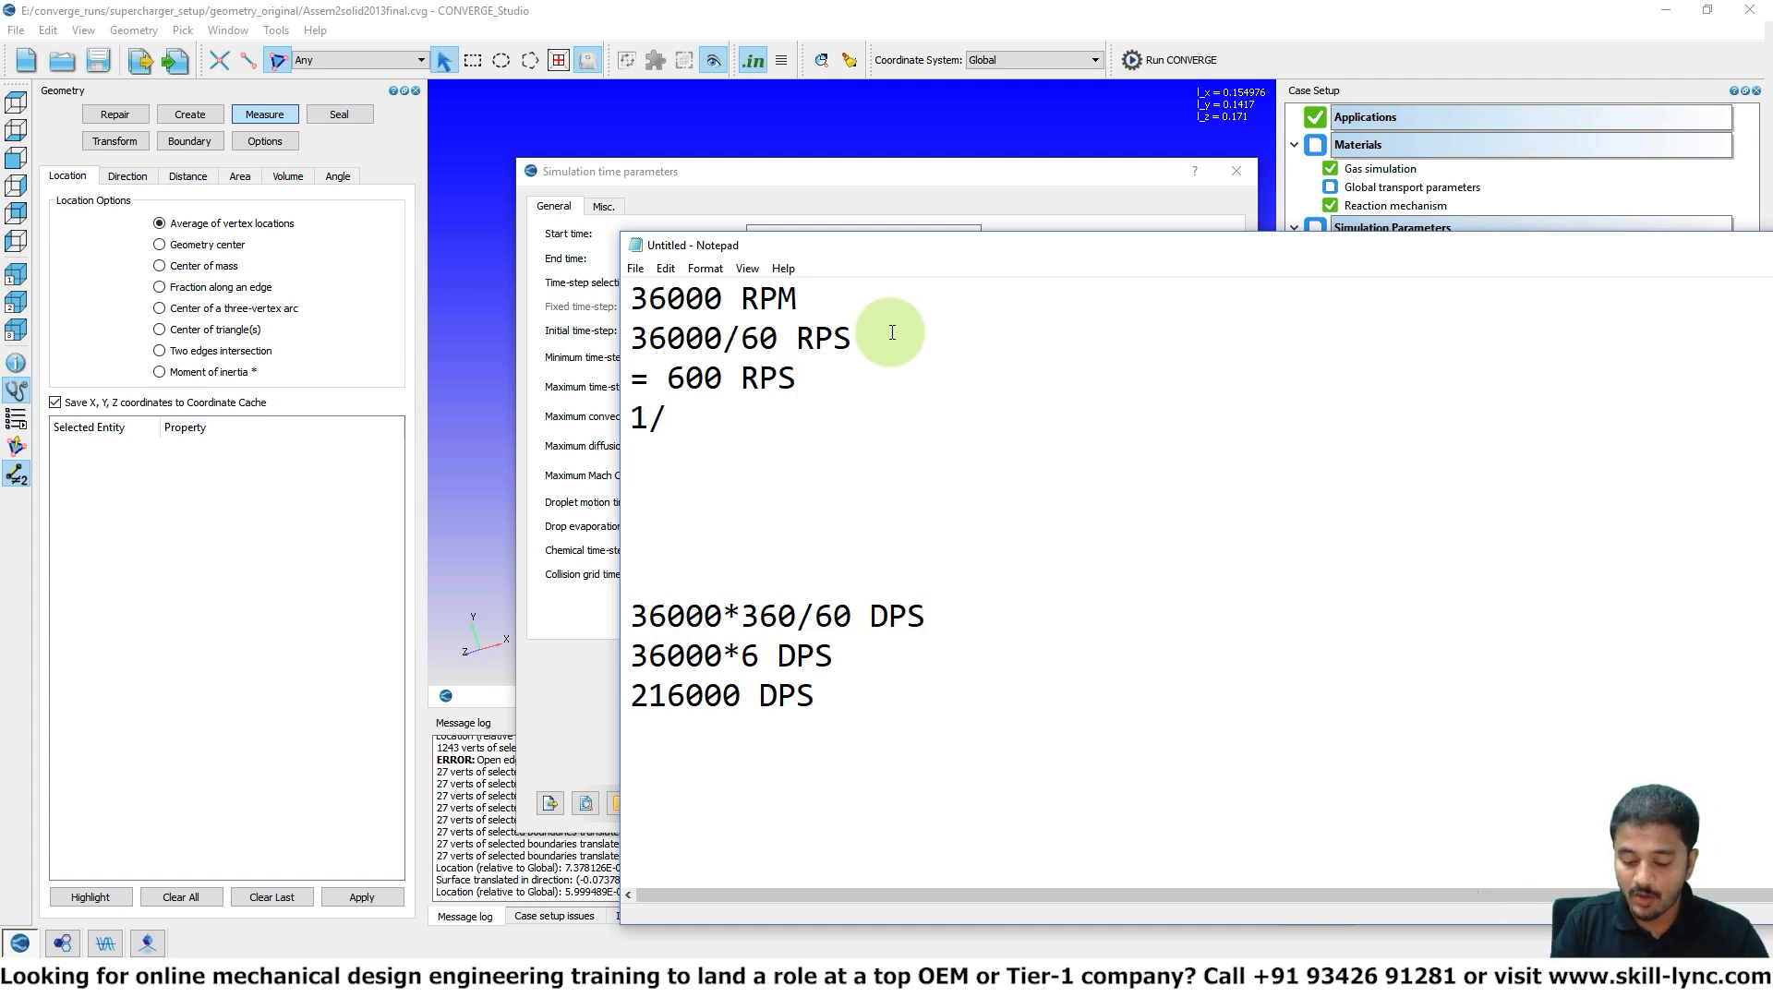
pyautogui.write('600 (SPR)')
pyautogui.press('Return')
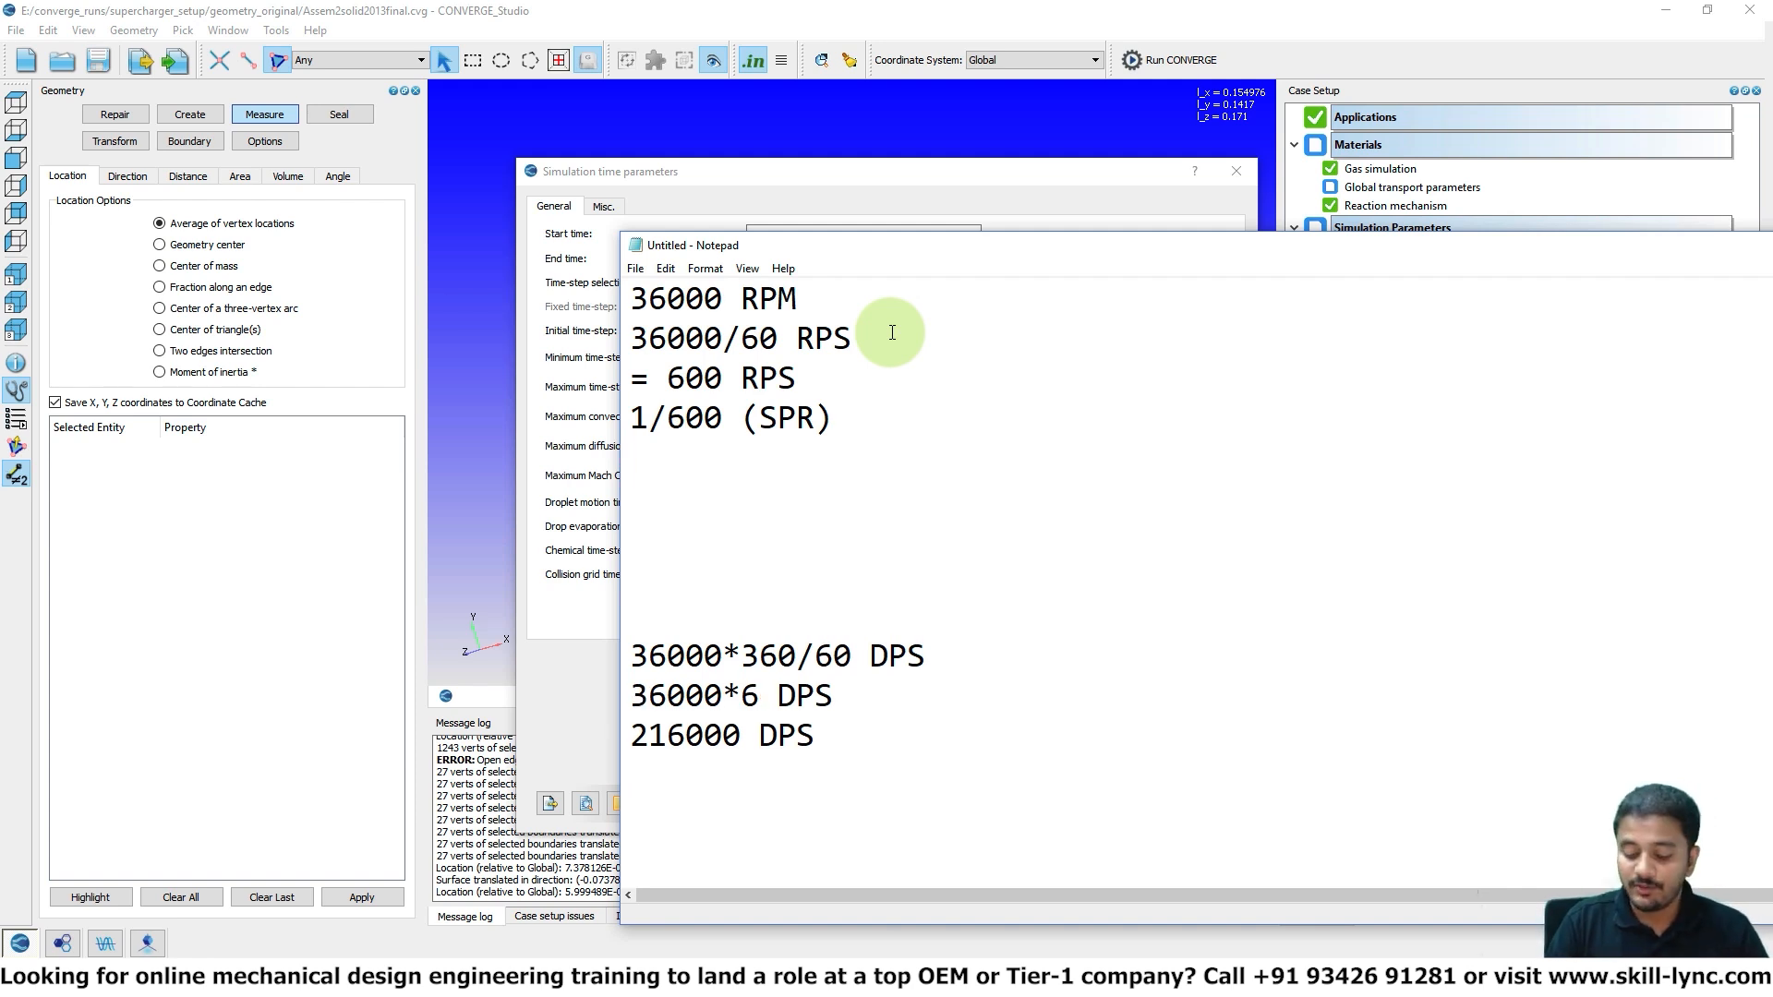
pyautogui.write('6/6')
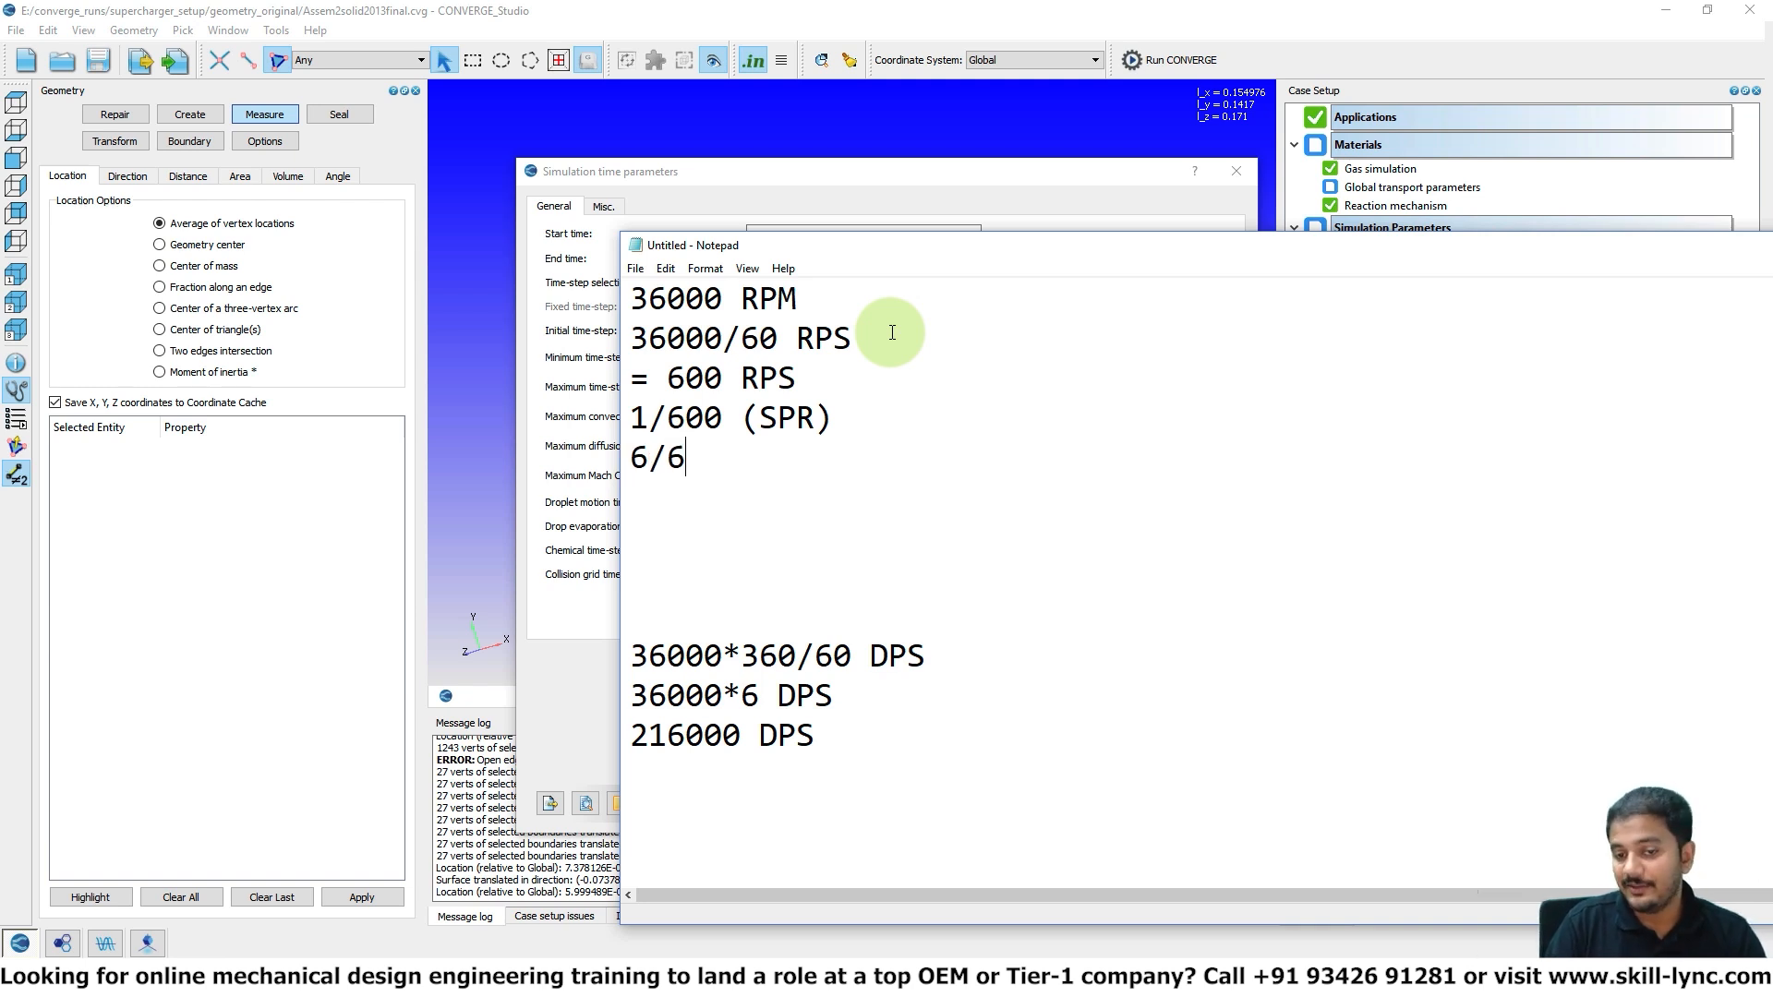
pyautogui.write('00 - for 6 rotations')
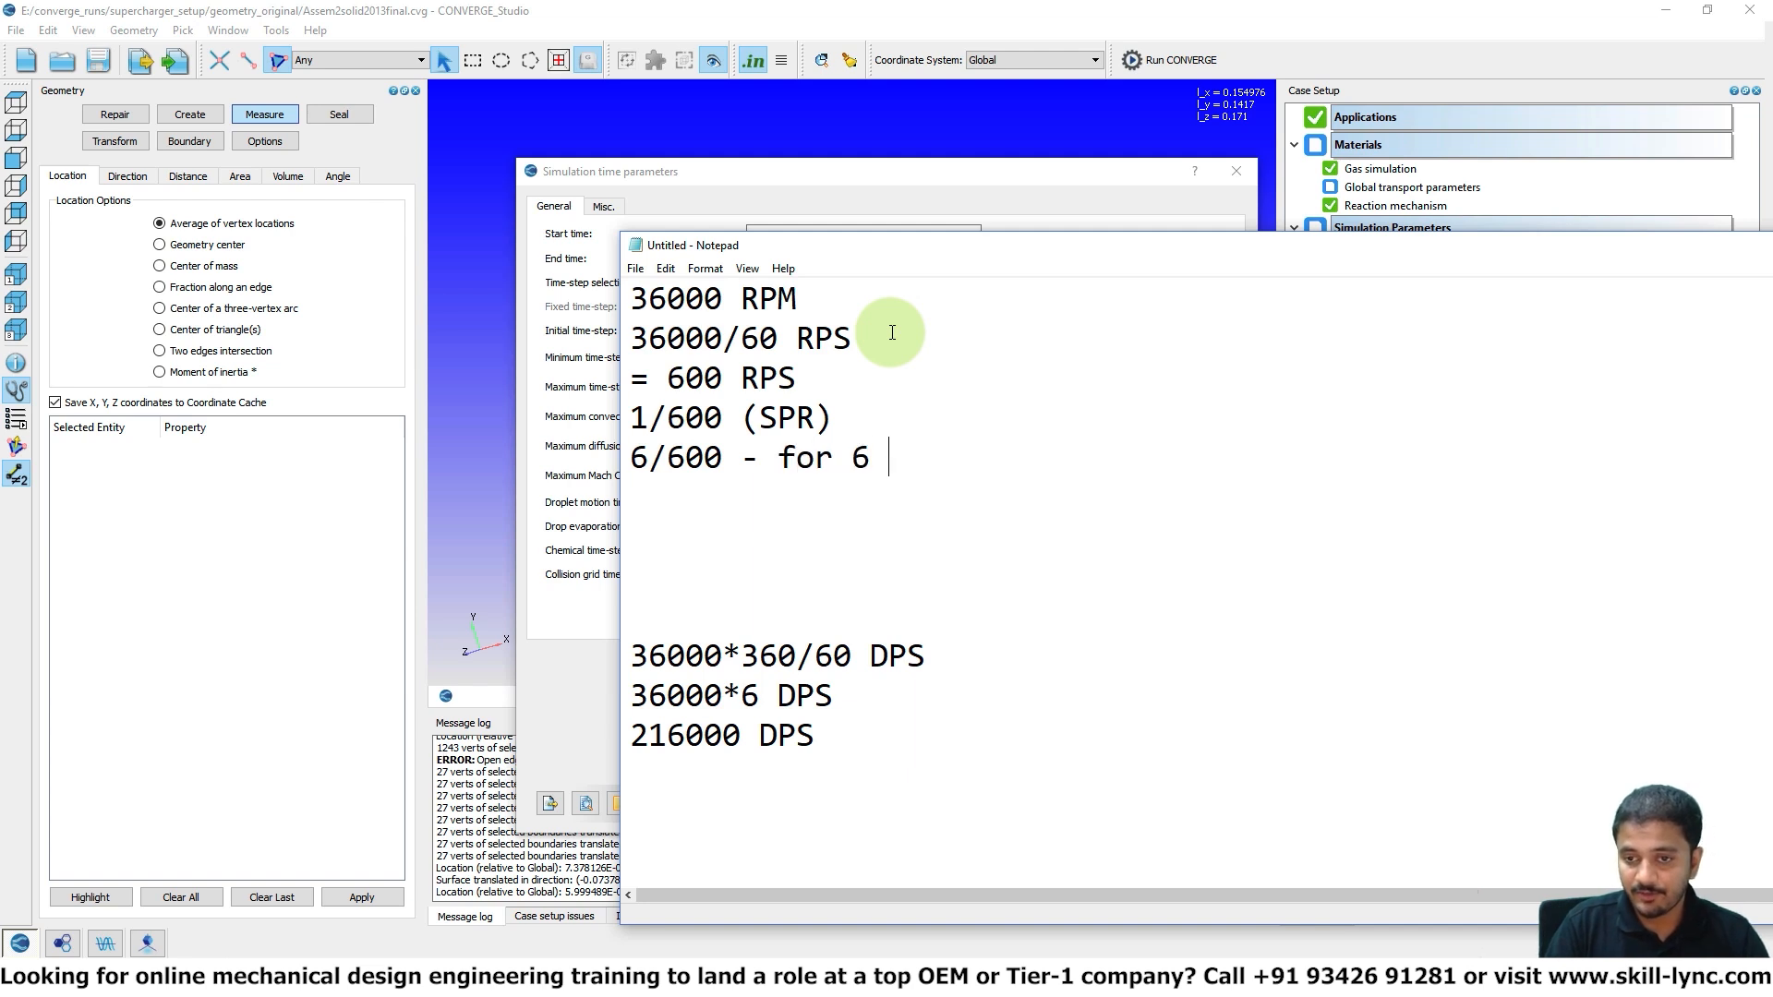
pyautogui.press('Return')
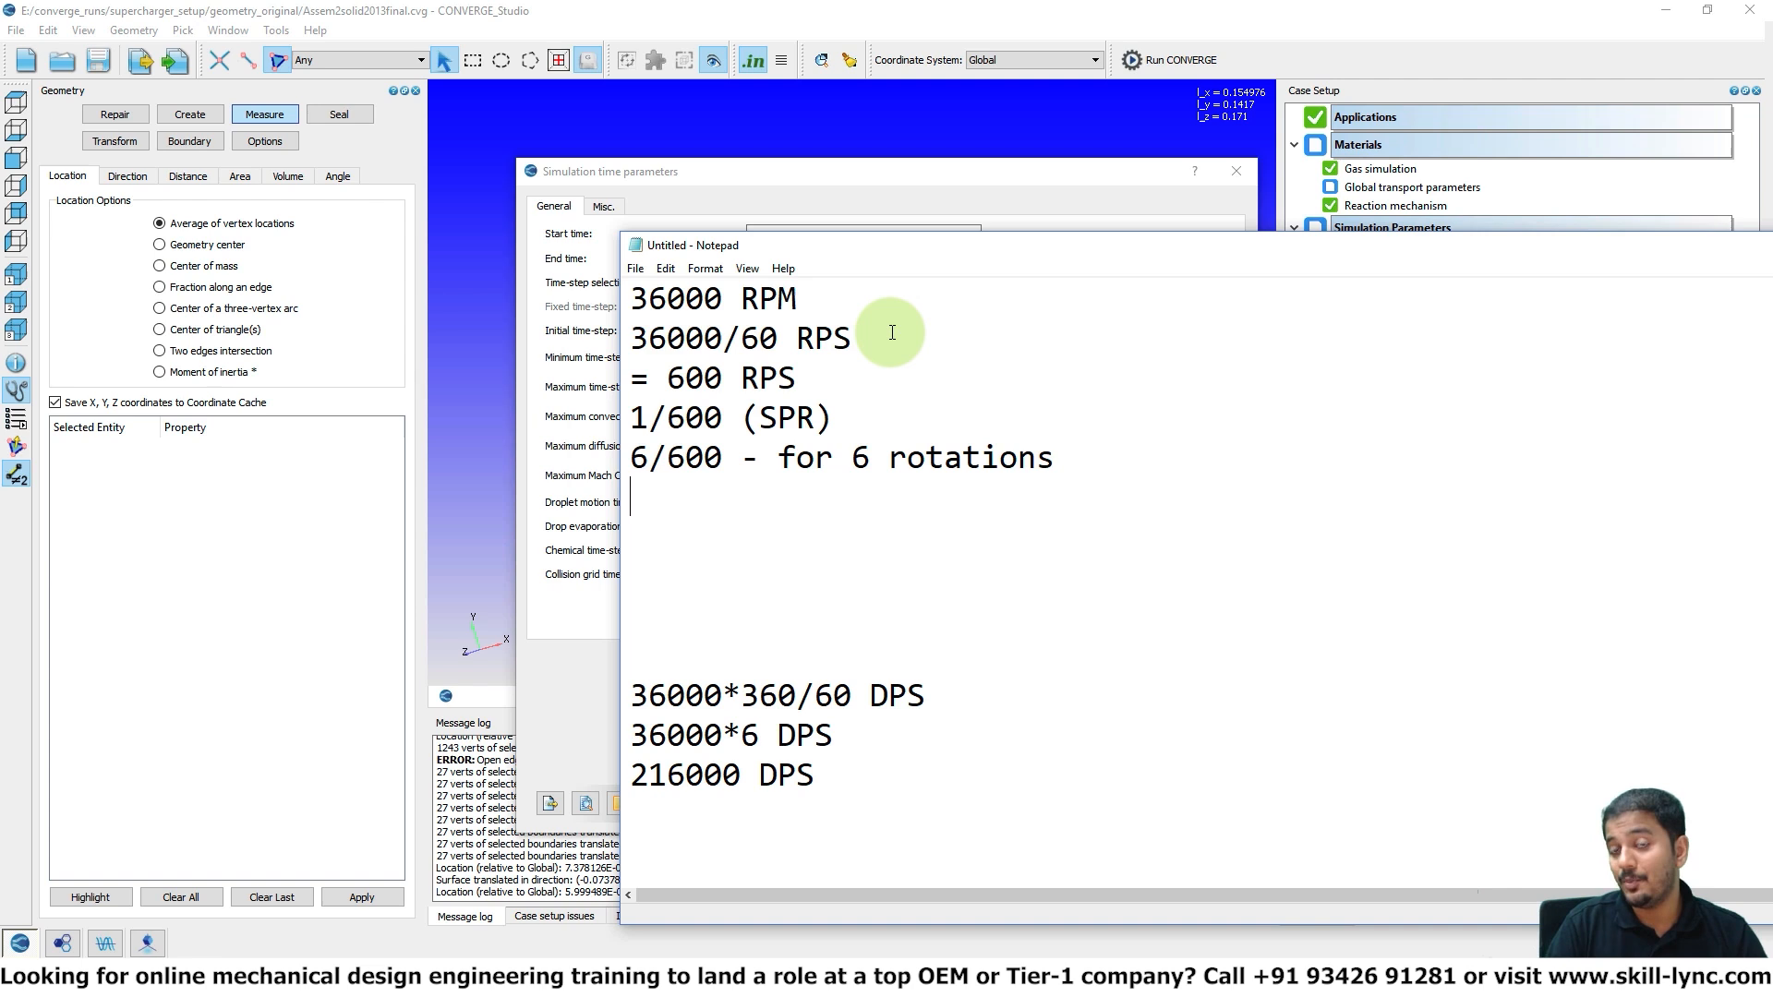
# - Return to CONVERGE Studio and set the simulation end time to 0.01 s and the start time to 0.0 s
pyautogui.doubleClick(1487, 205)
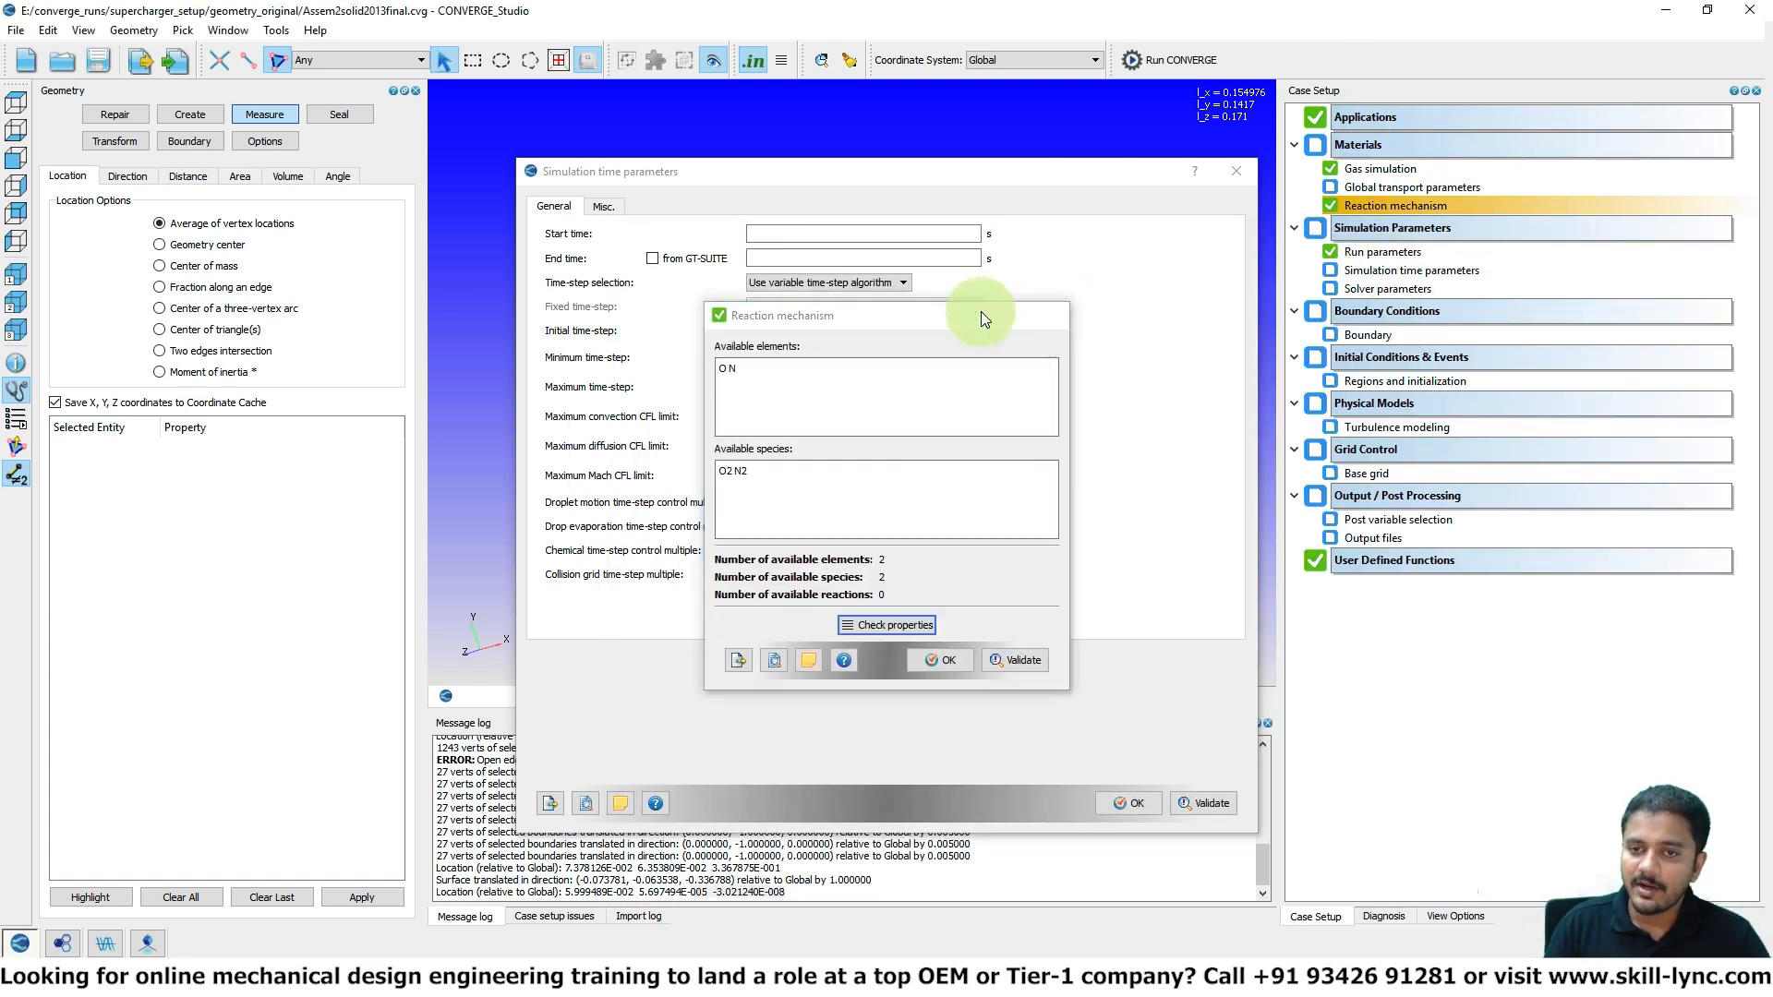
pyautogui.click(1050, 316)
pyautogui.click(848, 259)
pyautogui.write('0.01')
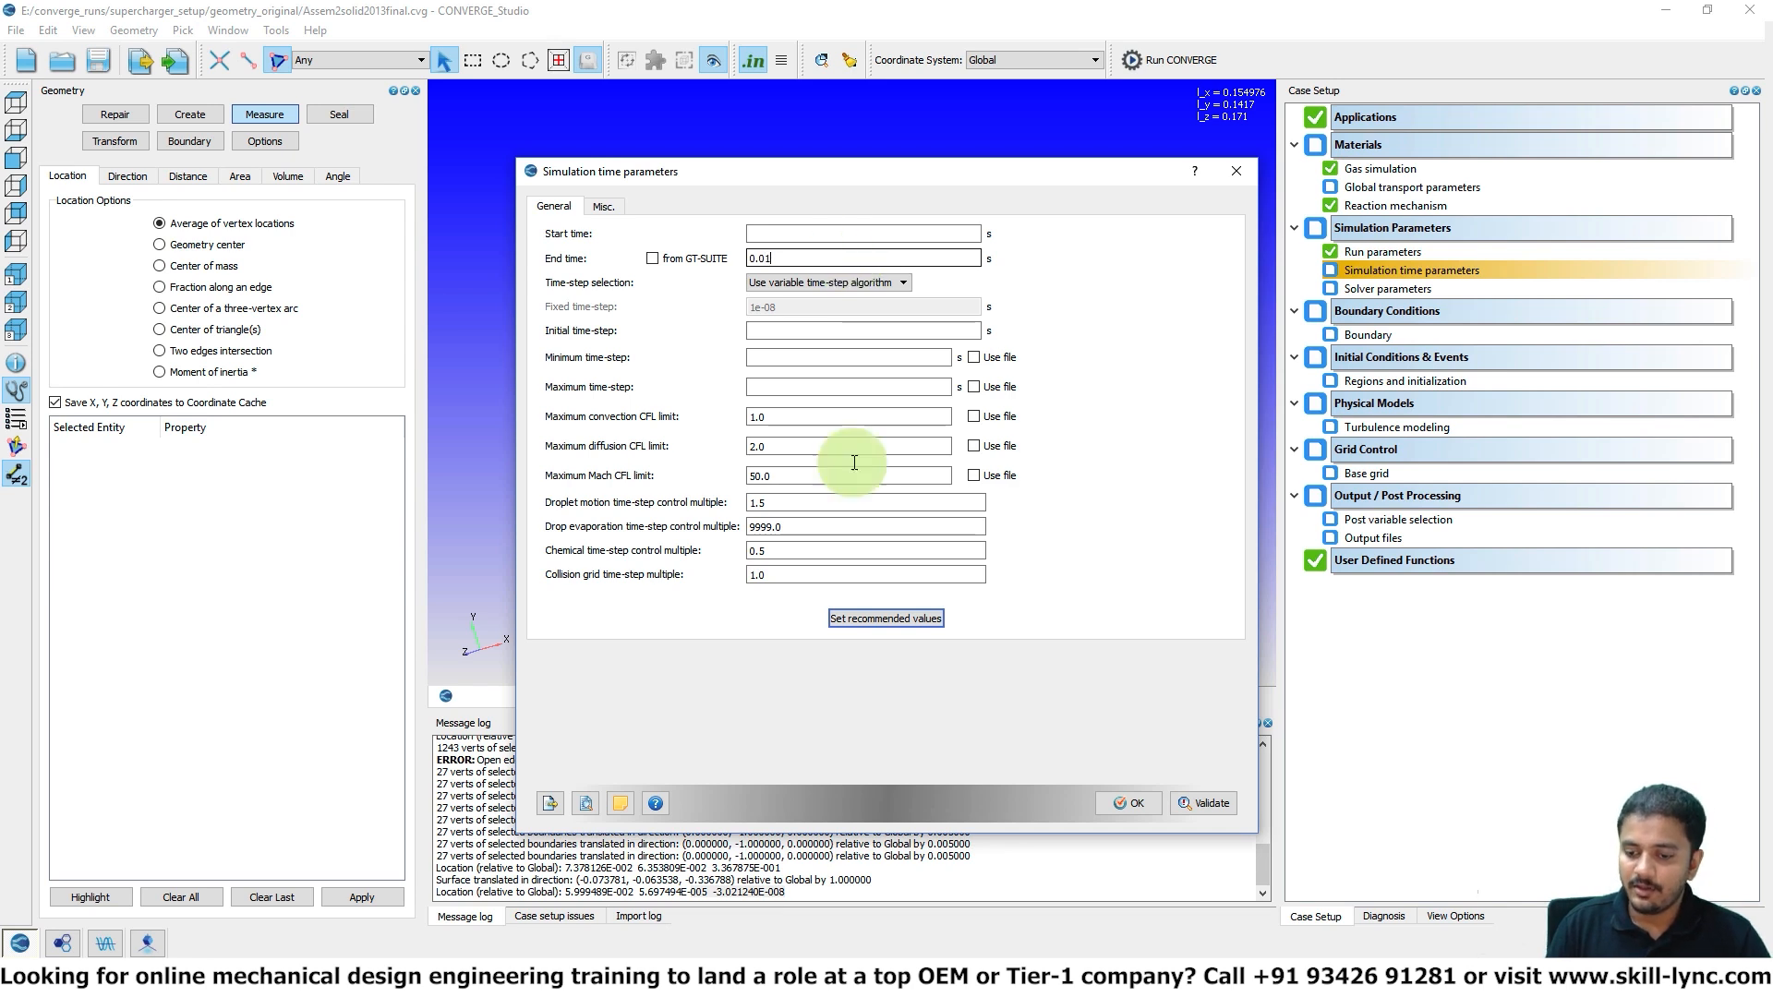
pyautogui.click(823, 961)
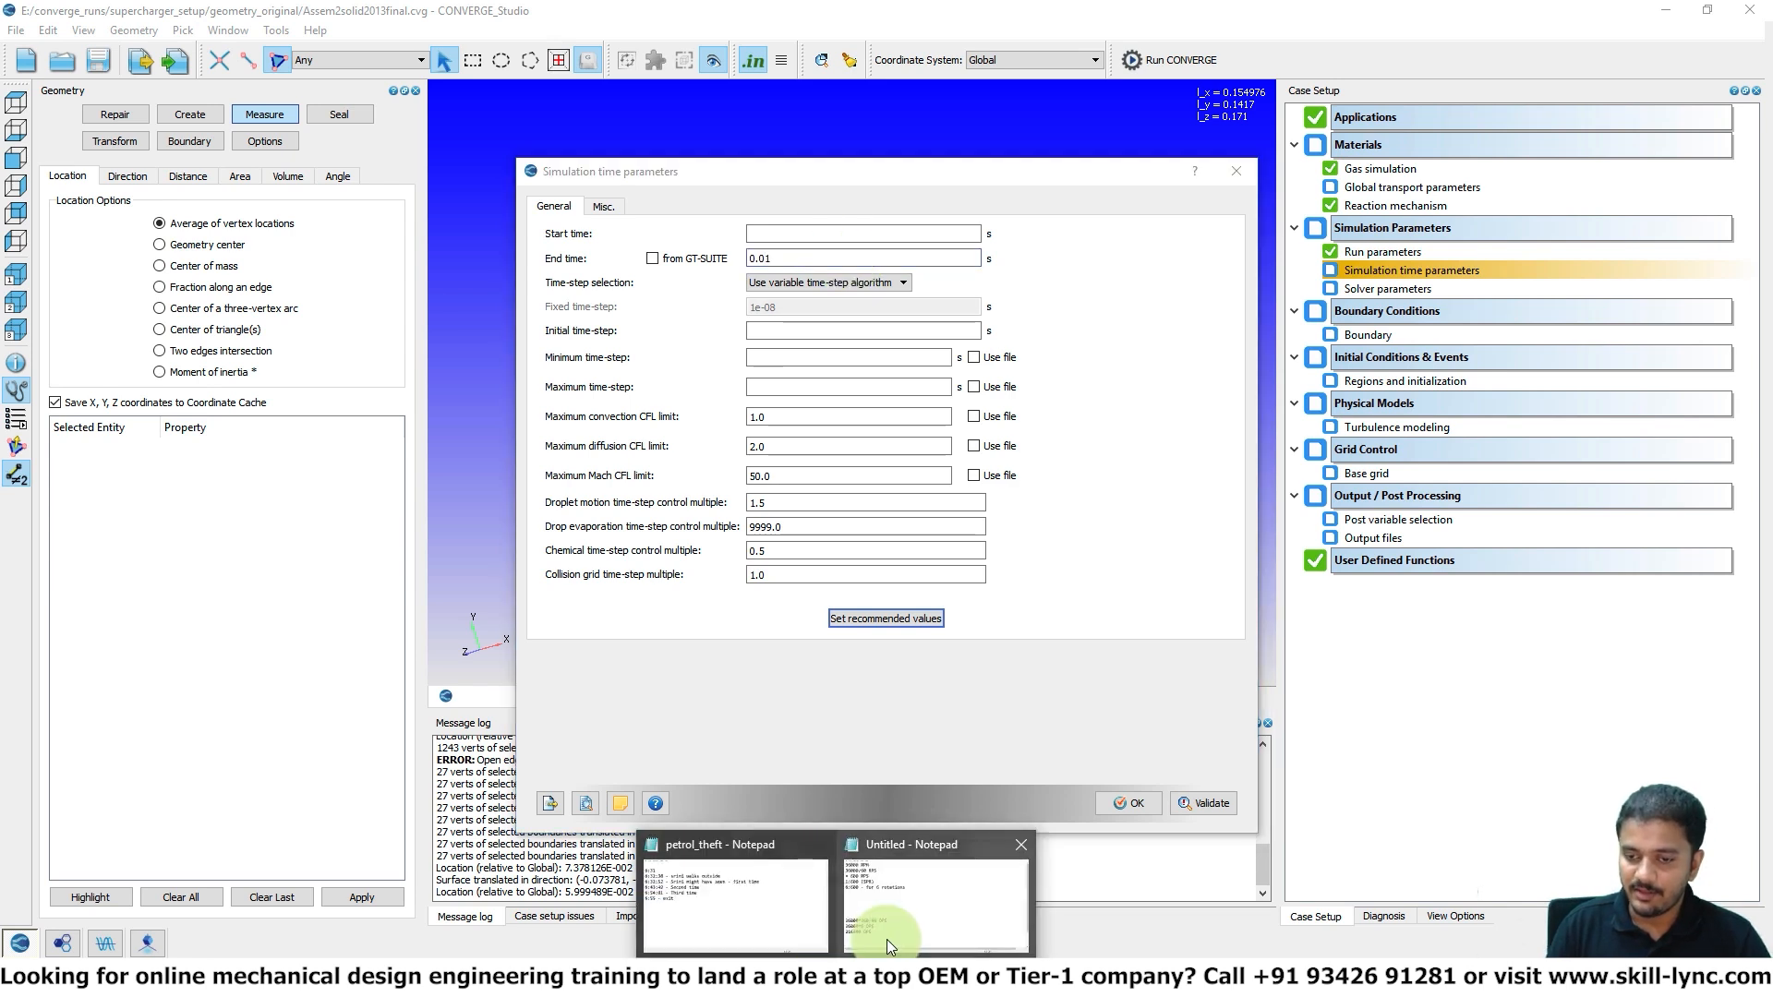
pyautogui.moveTo(887, 939)
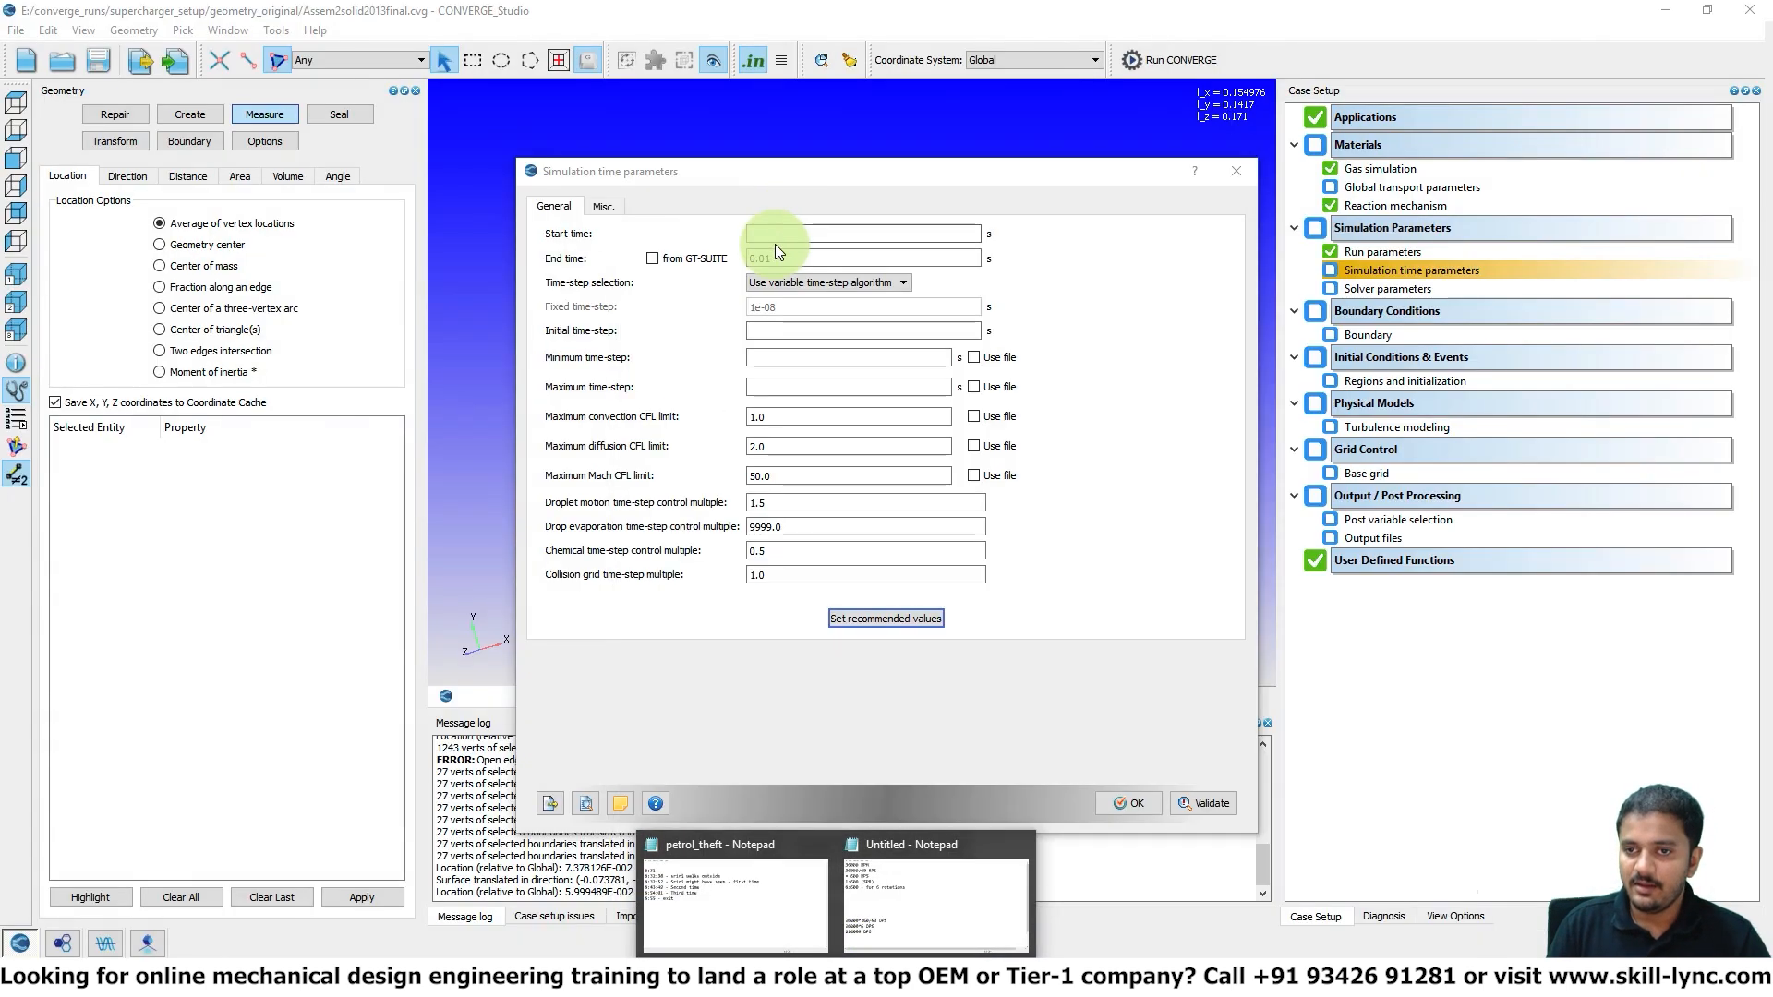
pyautogui.click(779, 234)
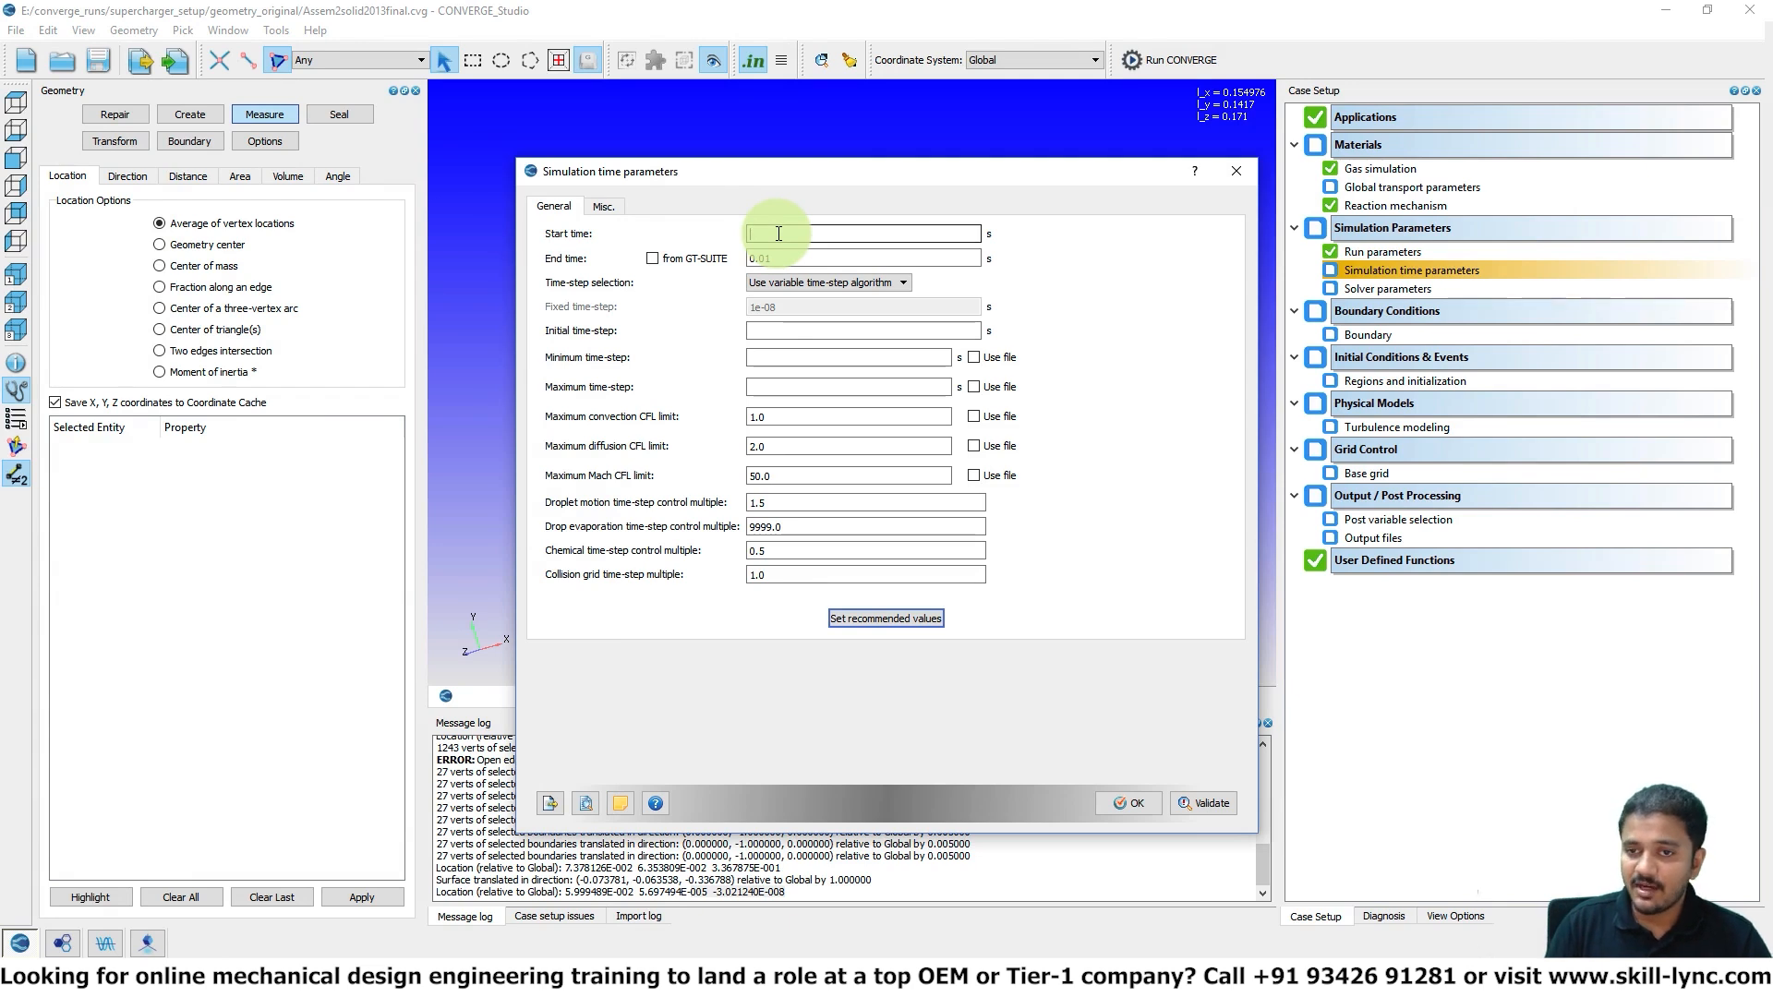
# - Set the initial and minimum time-steps to 1e-9 s and the maximum time-step to 1 s, then validate and accept the time parameters
pyautogui.click(794, 331)
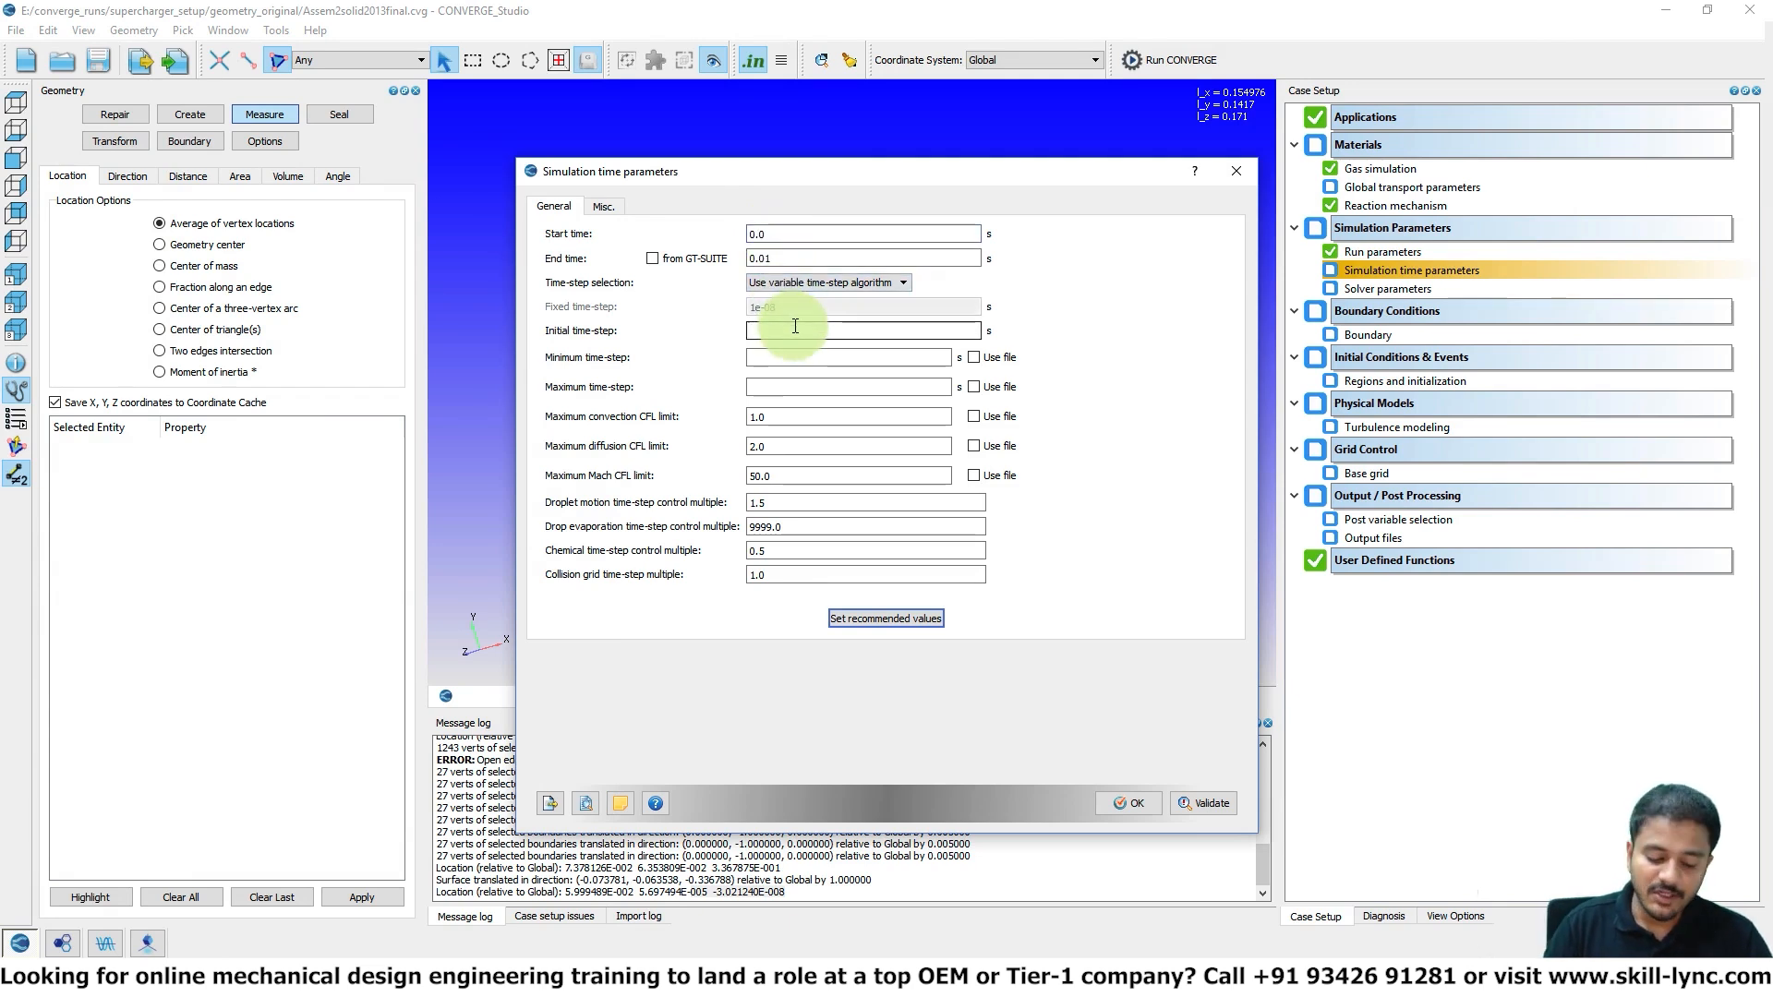
pyautogui.write('1e-9')
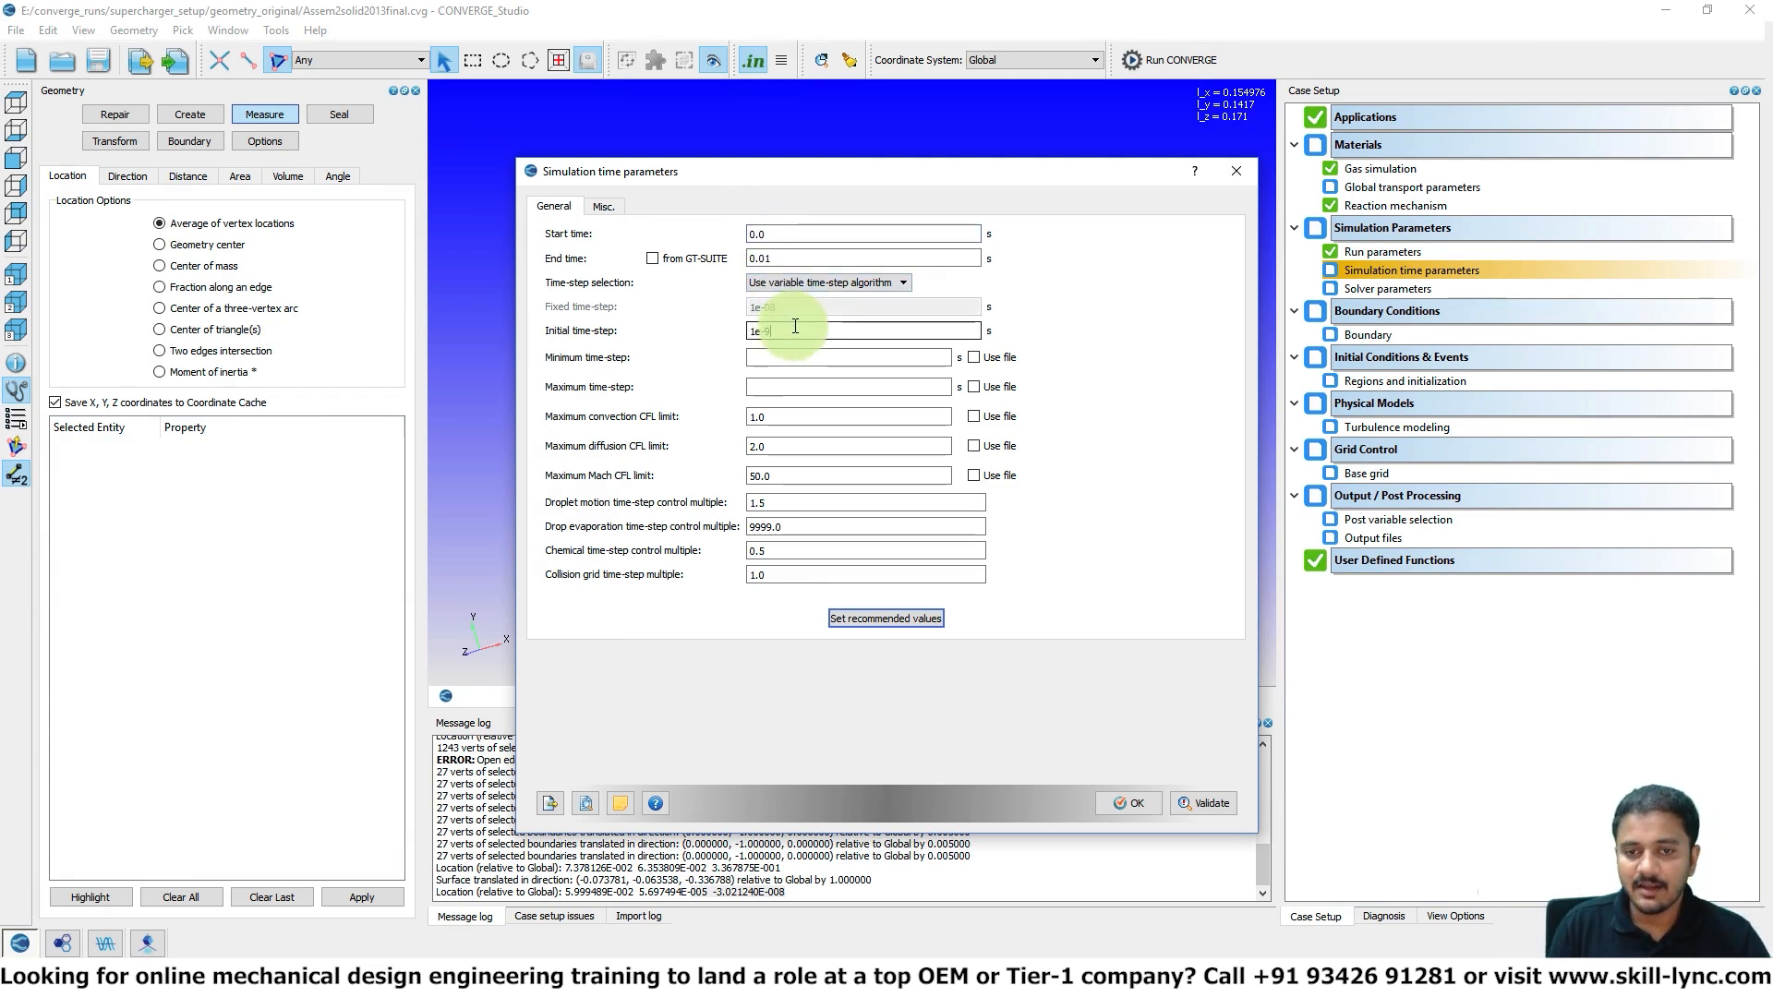
pyautogui.click(791, 357)
pyautogui.write('1e-9')
pyautogui.click(772, 387)
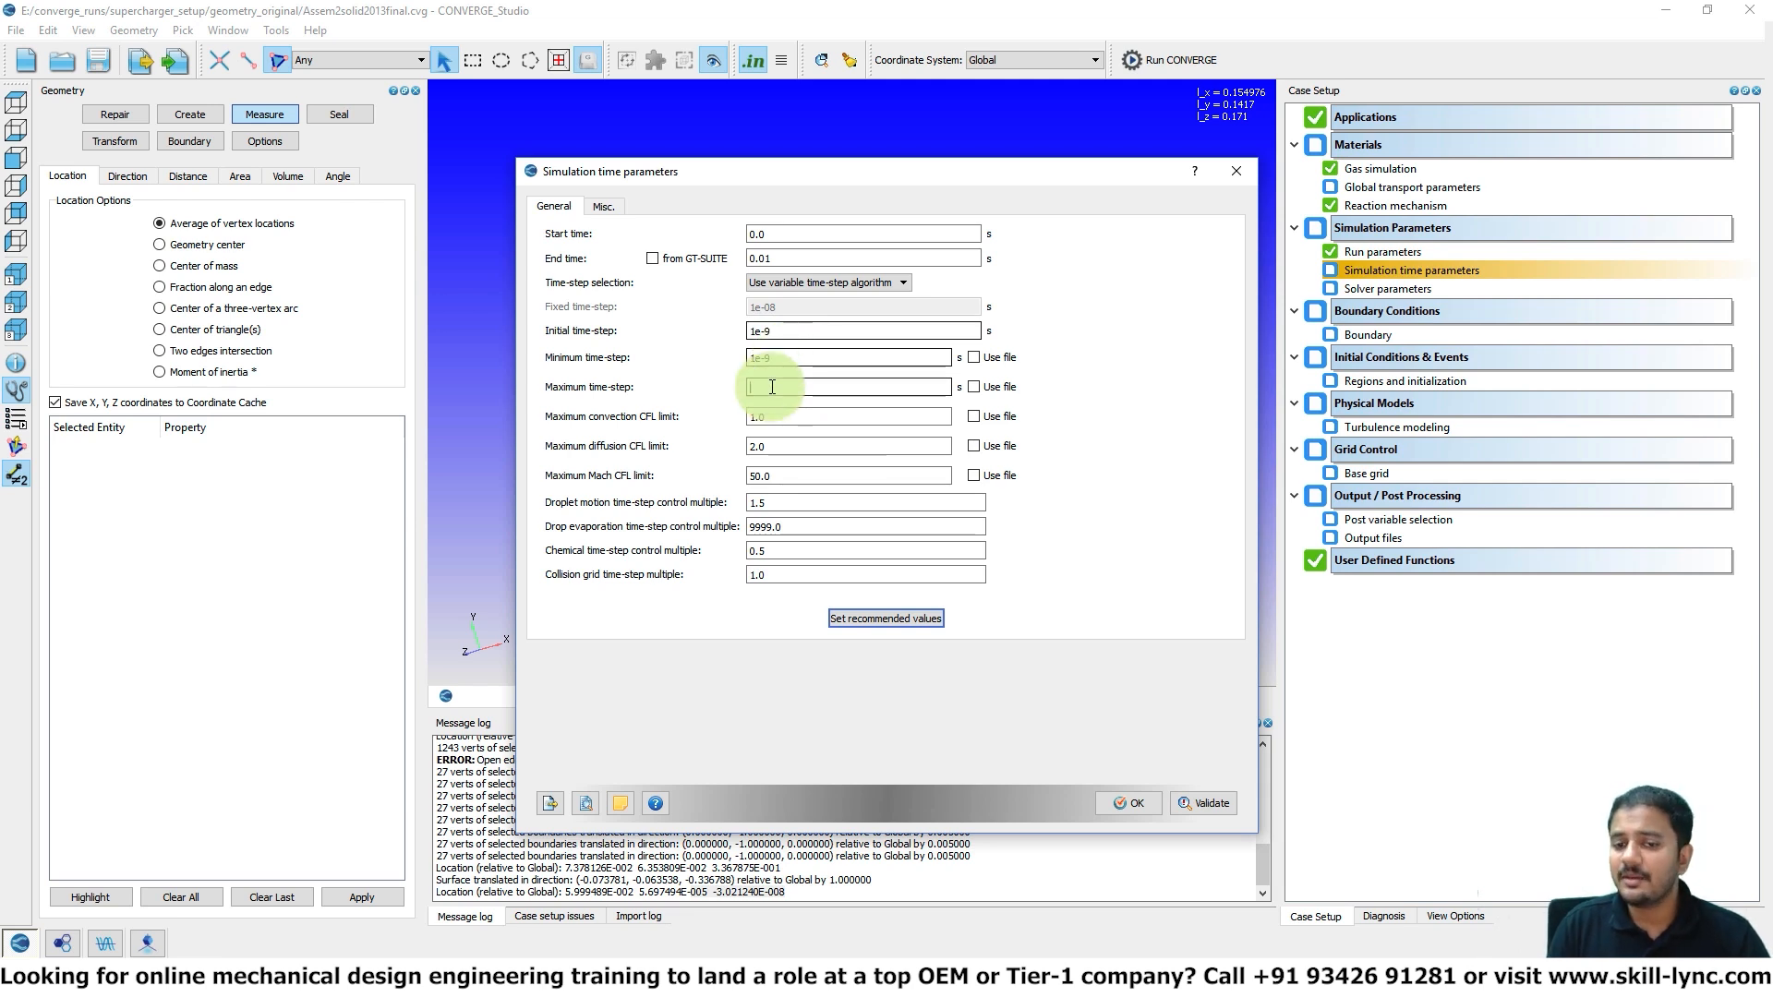
pyautogui.write('1')
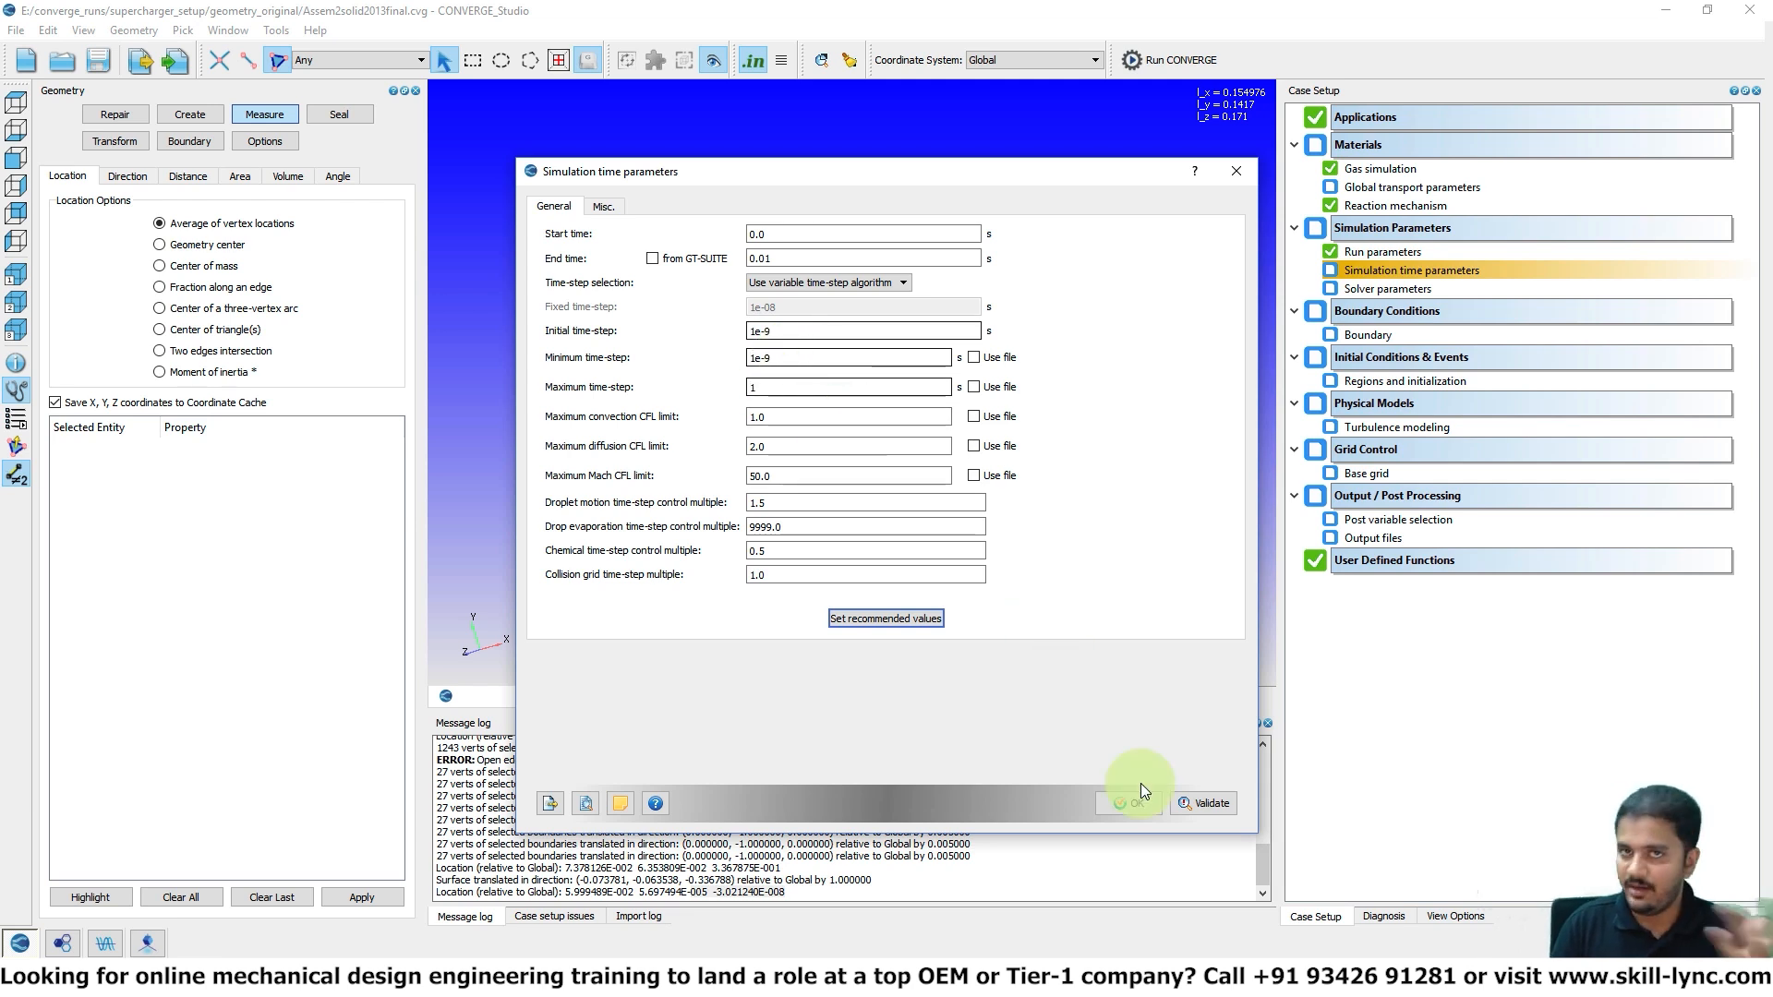
pyautogui.click(1192, 804)
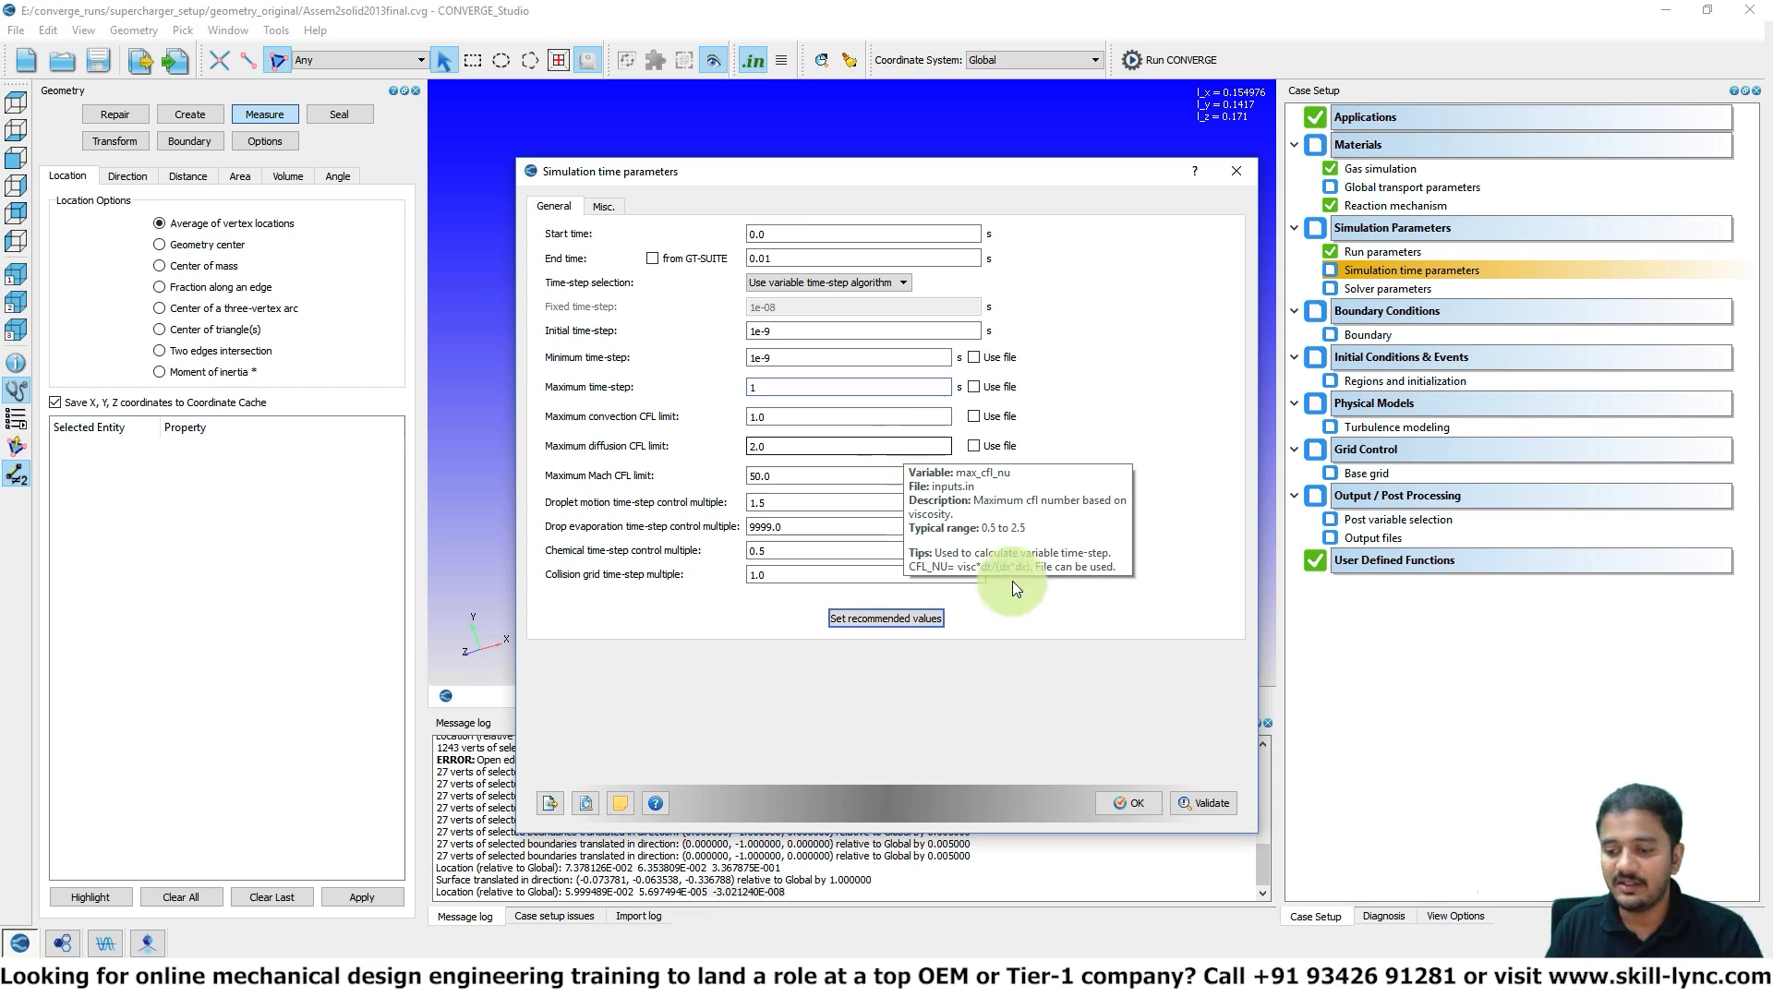
pyautogui.click(1206, 809)
pyautogui.click(1117, 803)
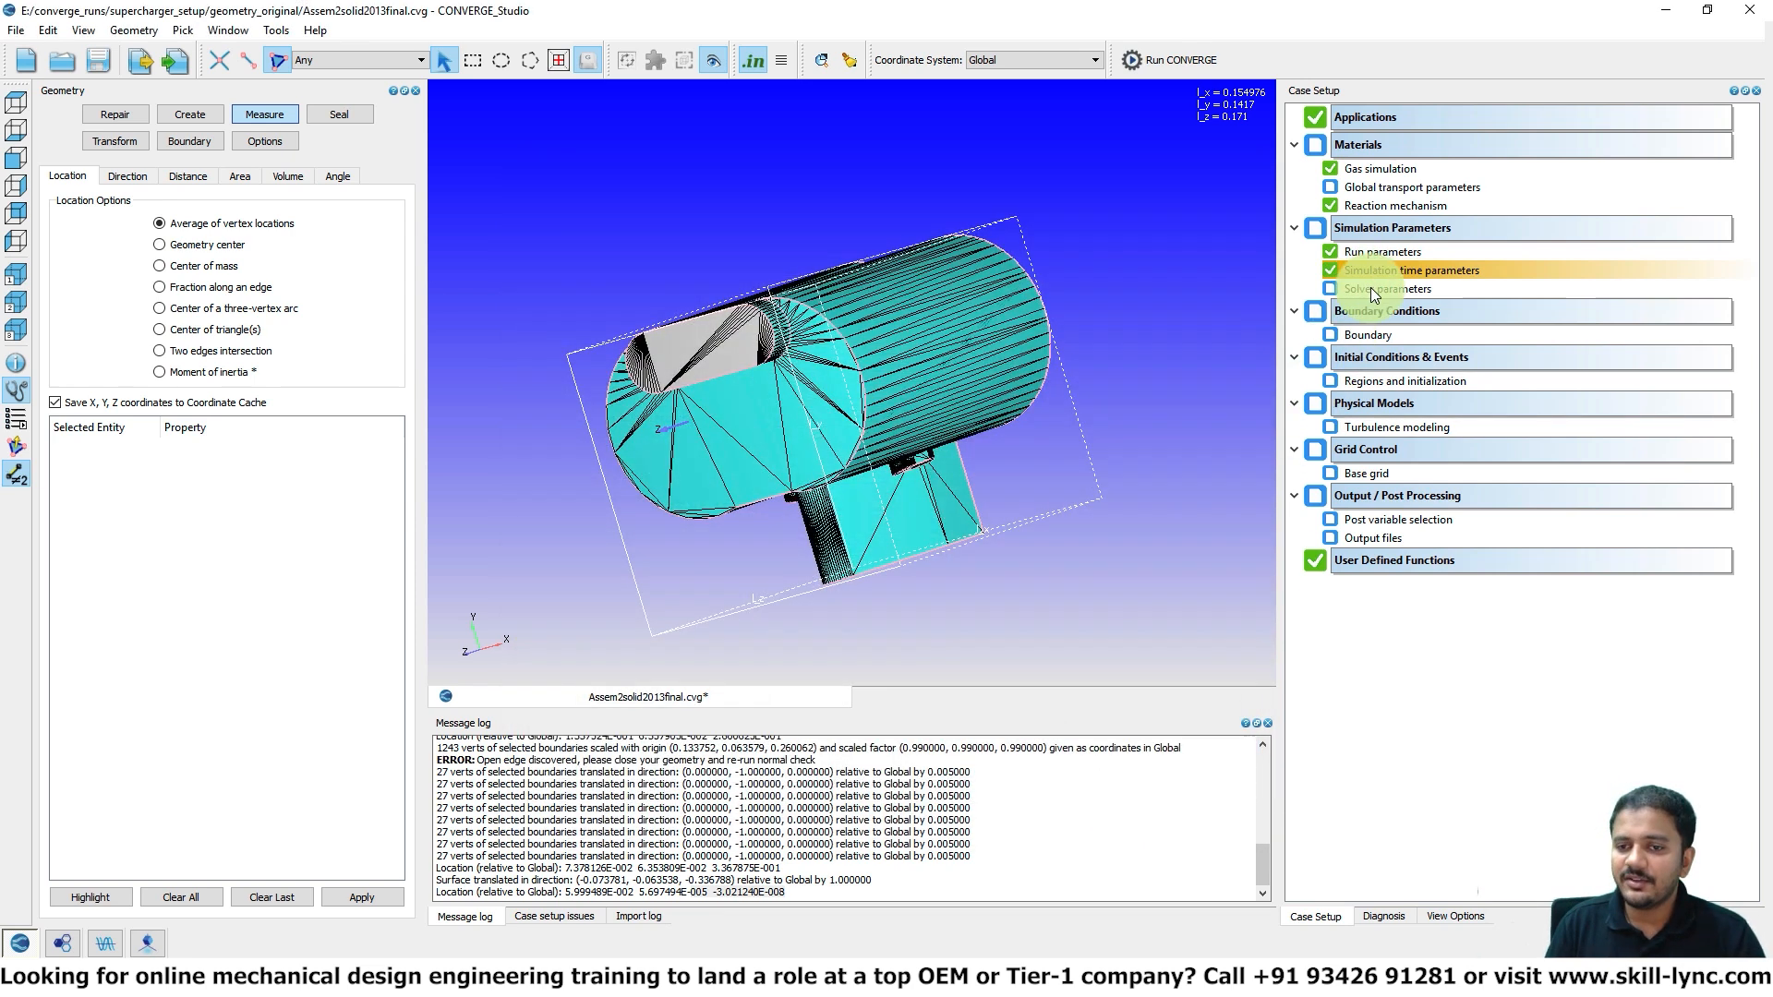
# - Accept the solver parameters with their existing PISO values and check the boundary list in the boundary conditions
pyautogui.click(1371, 289)
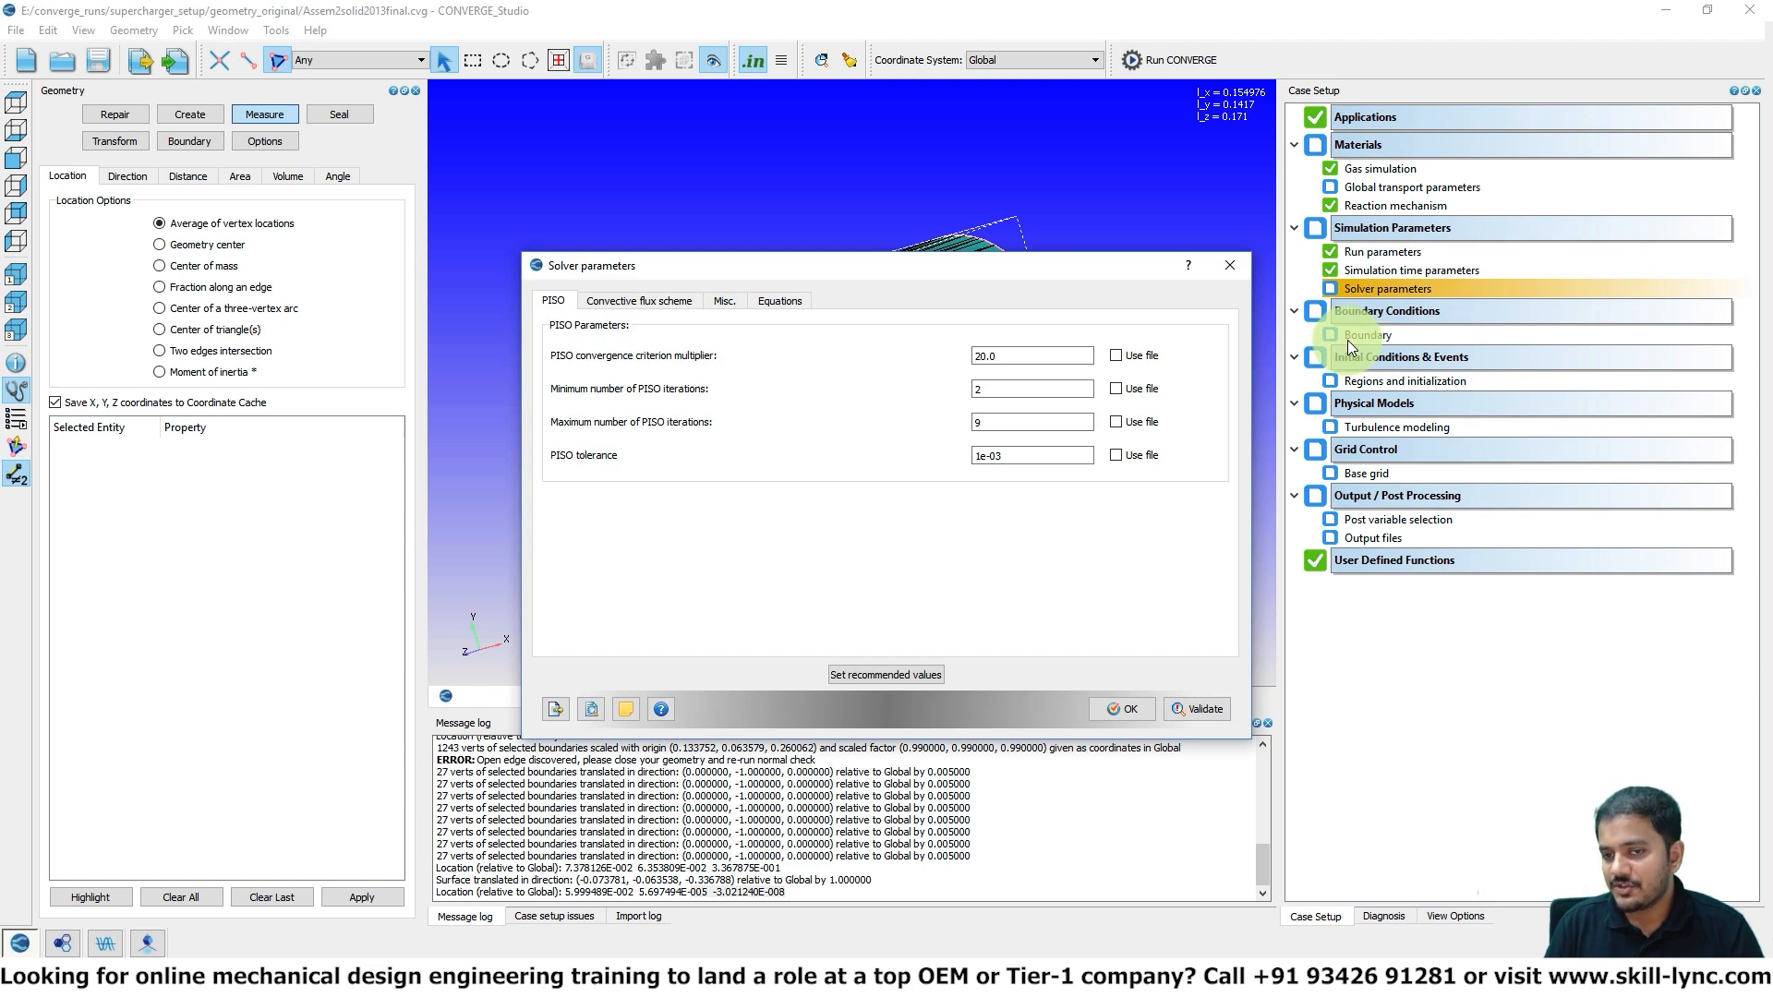
pyautogui.click(1116, 728)
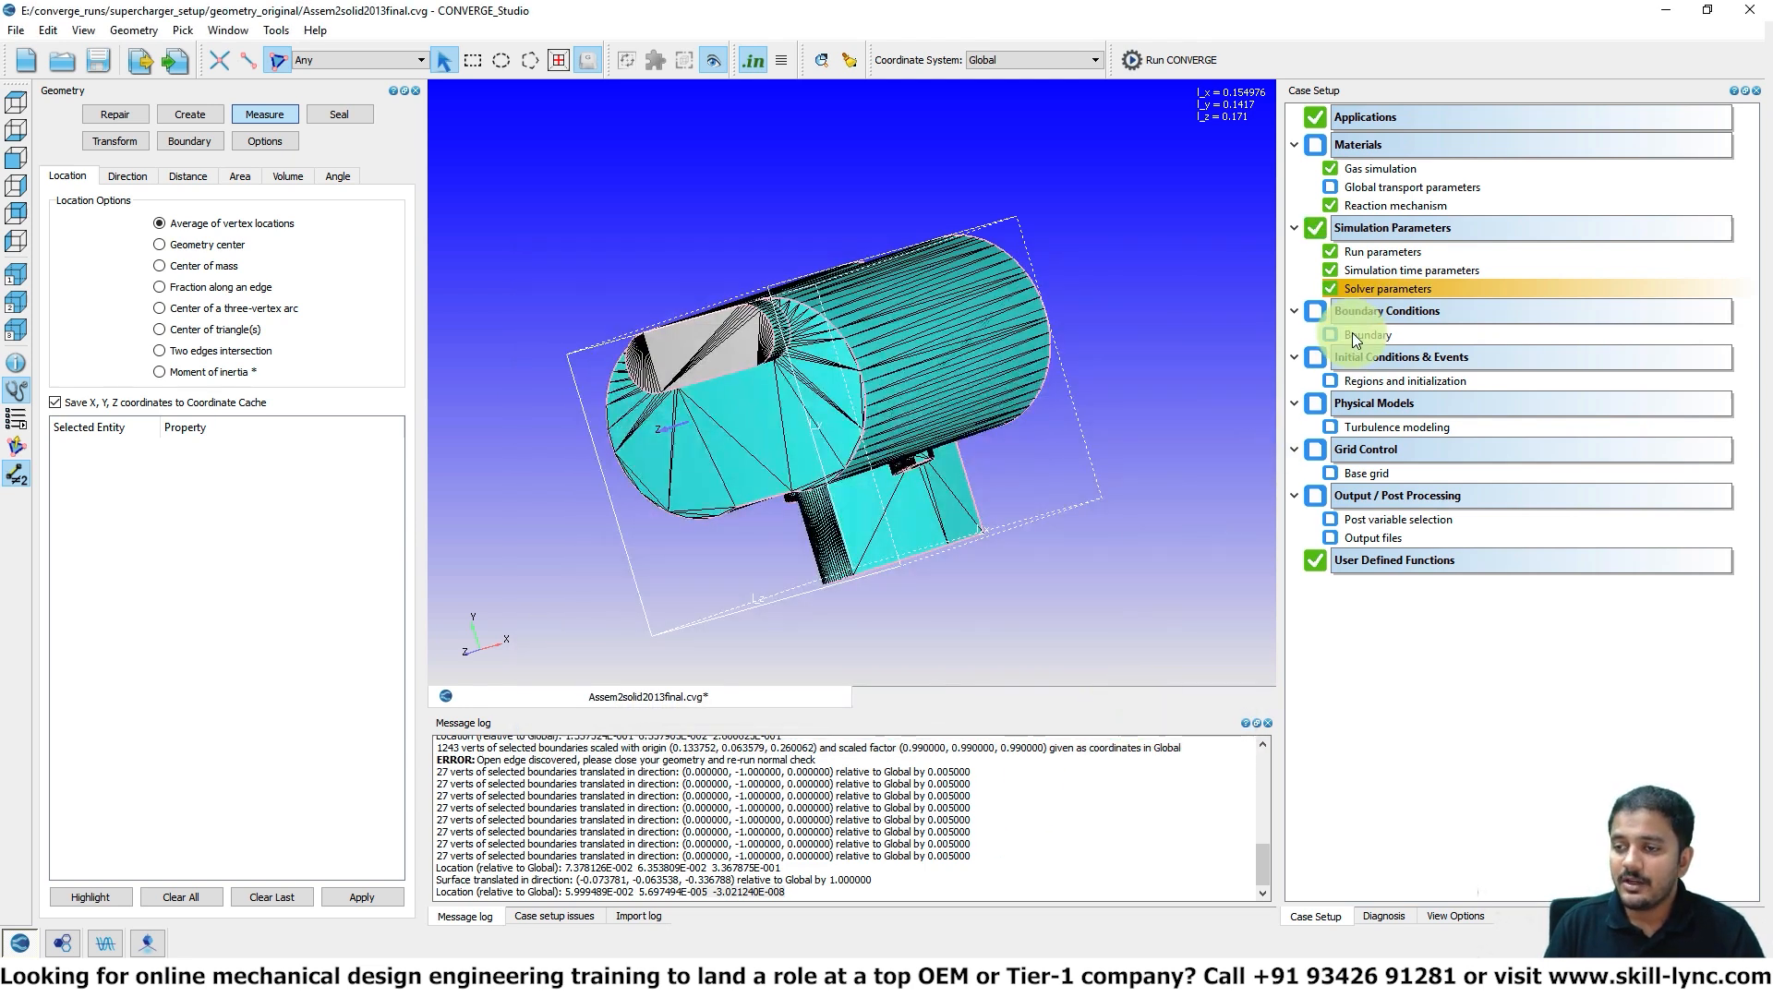
pyautogui.doubleClick(1353, 333)
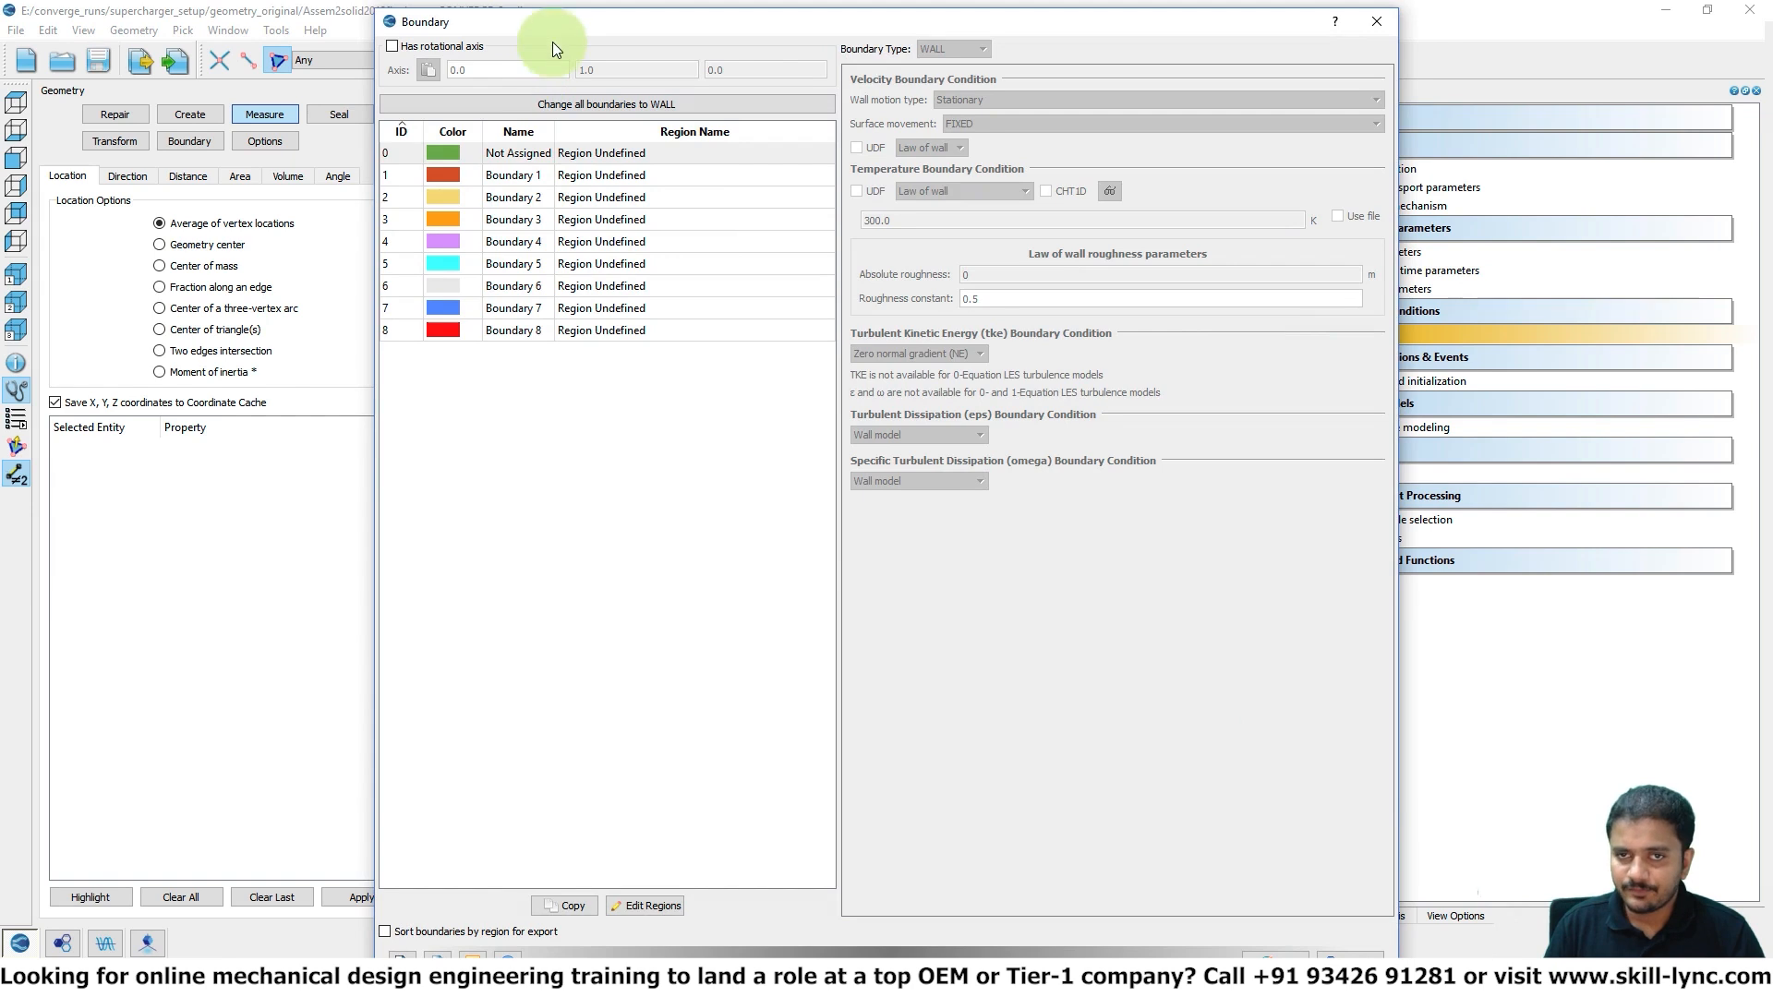
pyautogui.click(1375, 21)
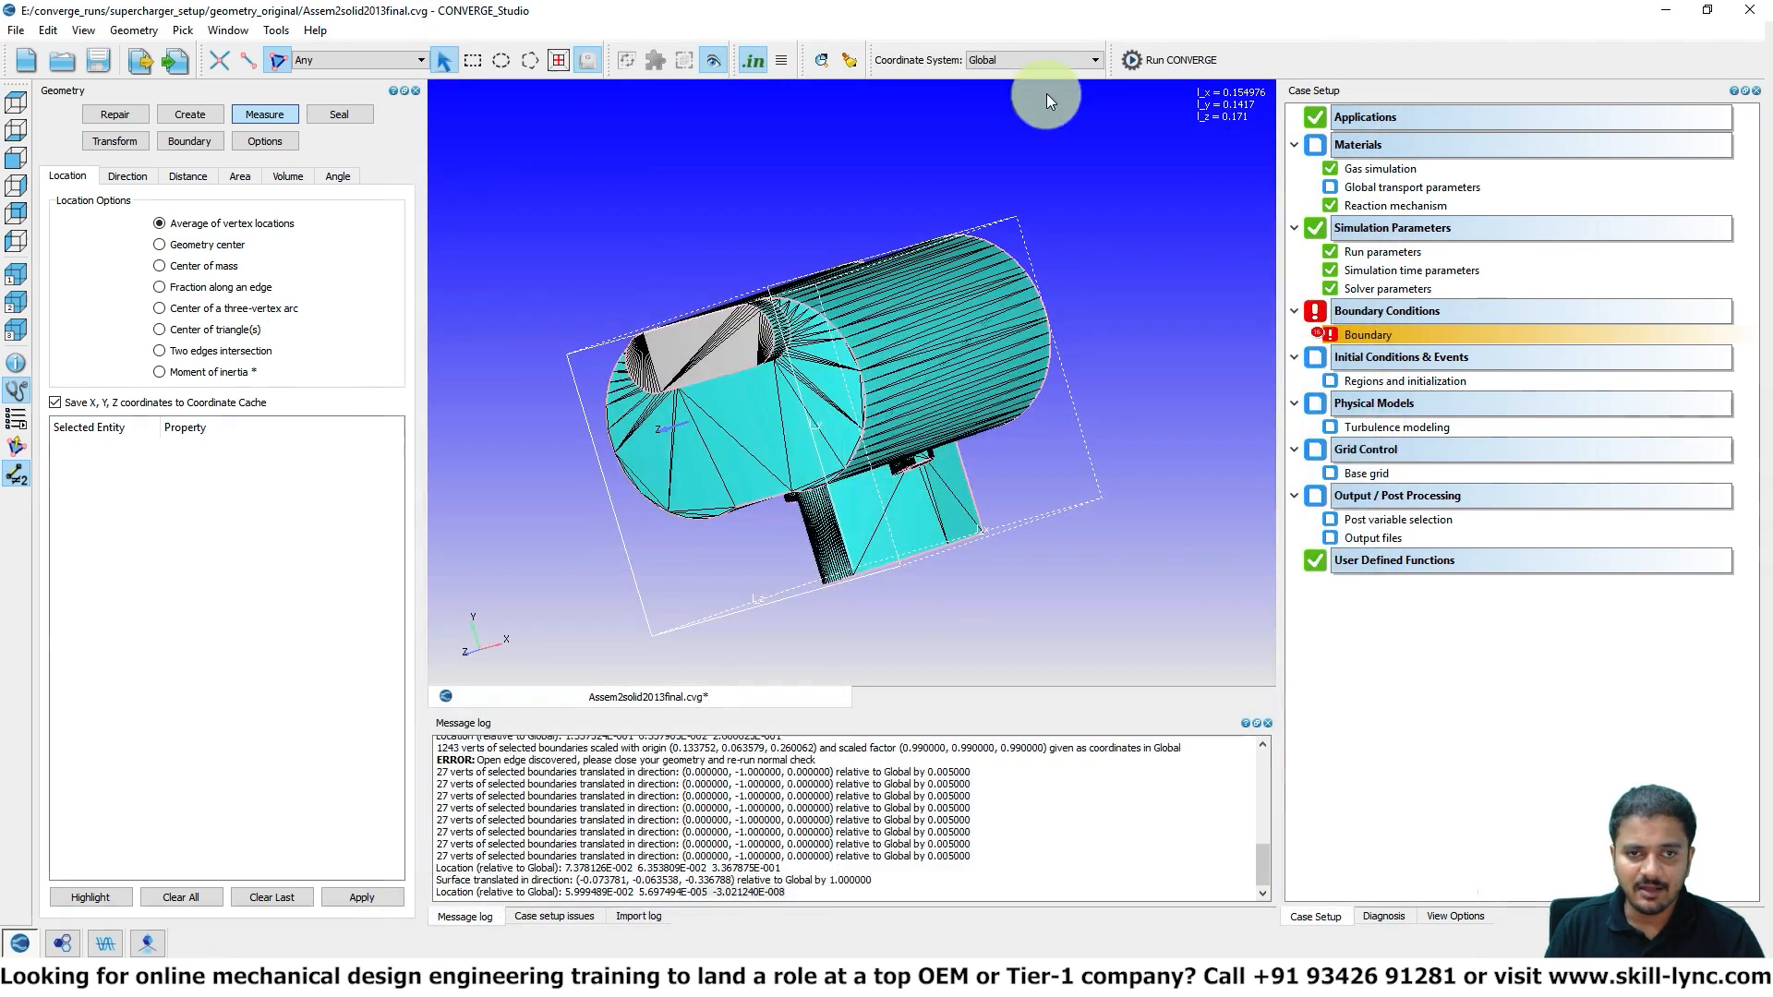
# - Delete the empty boundaries Boundary 1, Boundary 4 and Boundary 8 from the geometry's boundary flags
pyautogui.click(190, 140)
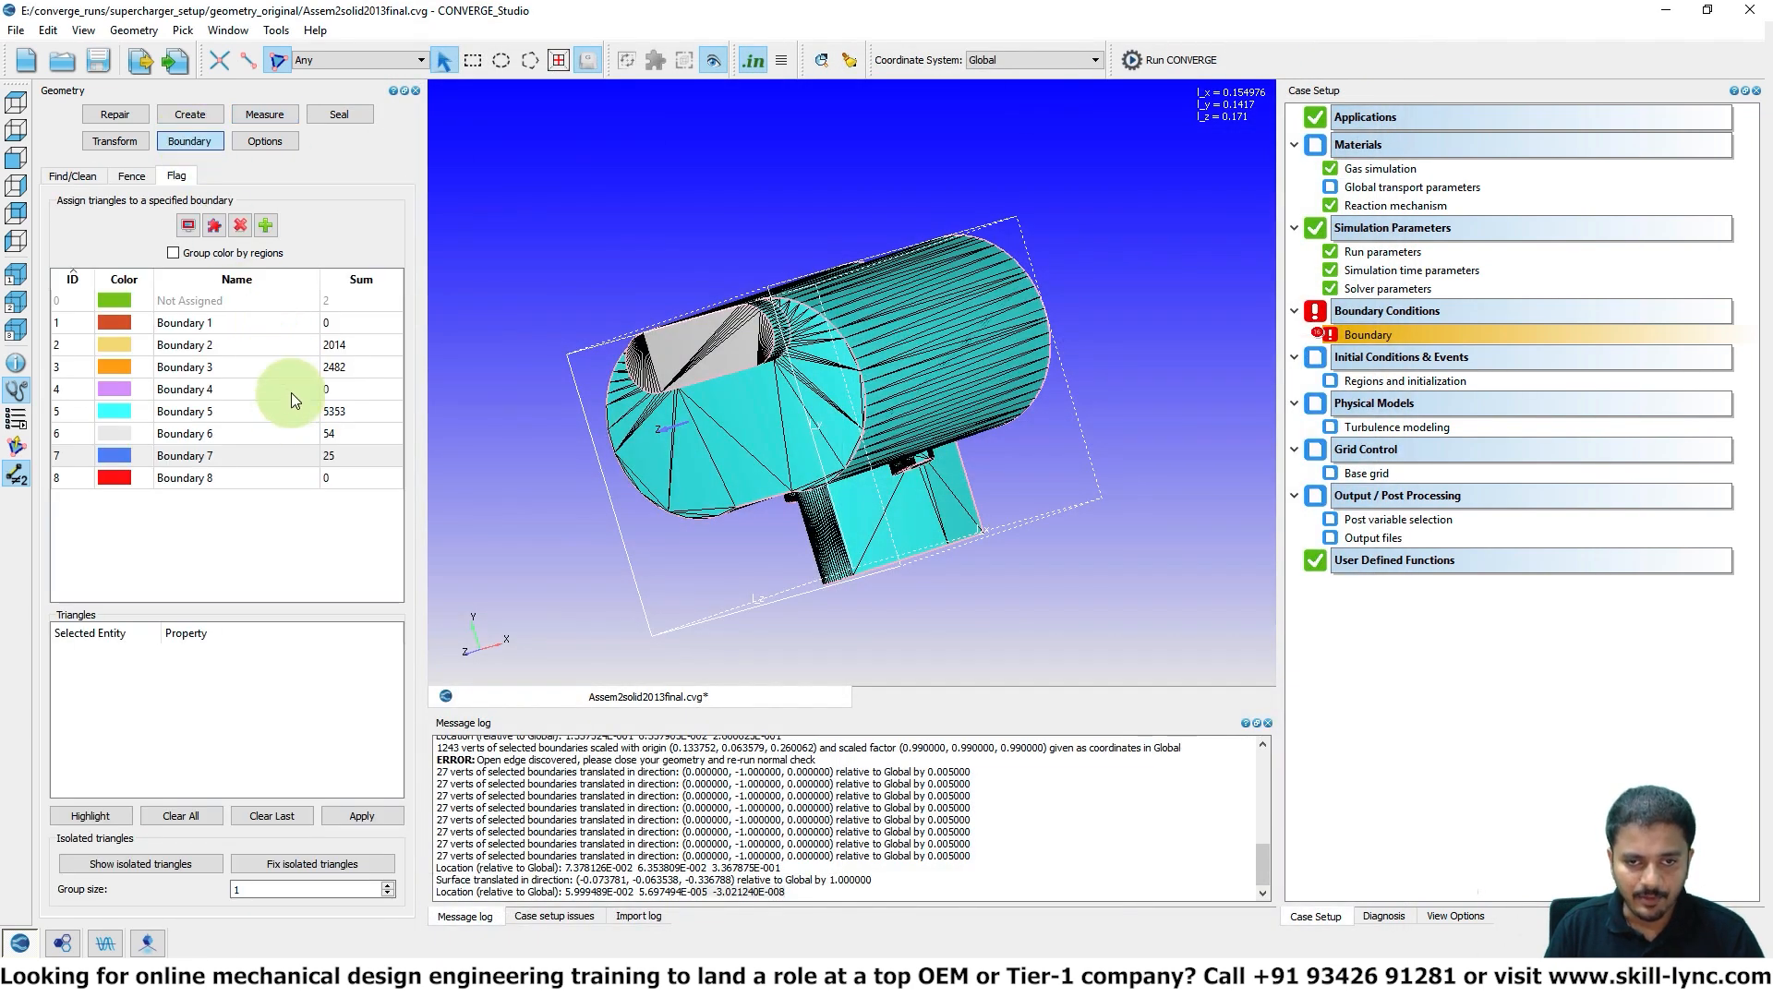
pyautogui.click(291, 390)
pyautogui.keyDown('ctrl'); pyautogui.click(282, 480); pyautogui.keyUp('ctrl')
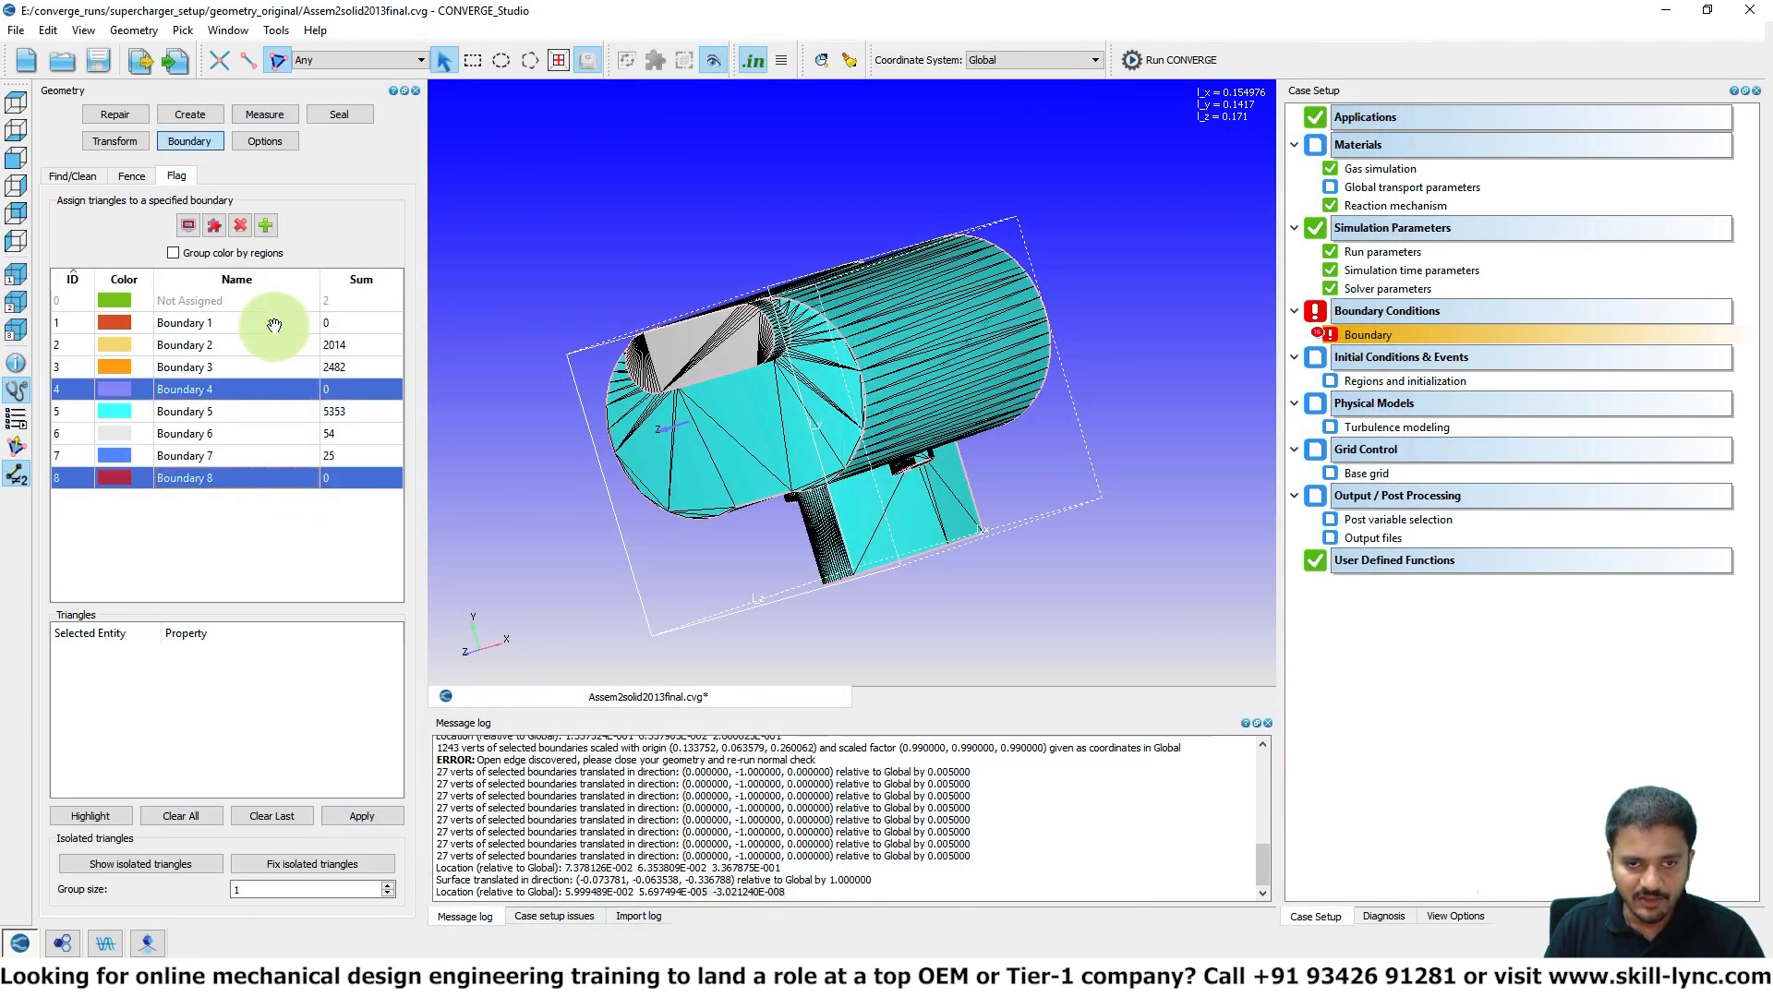
pyautogui.keyDown('ctrl'); pyautogui.click(274, 320); pyautogui.keyUp('ctrl')
pyautogui.click(240, 224)
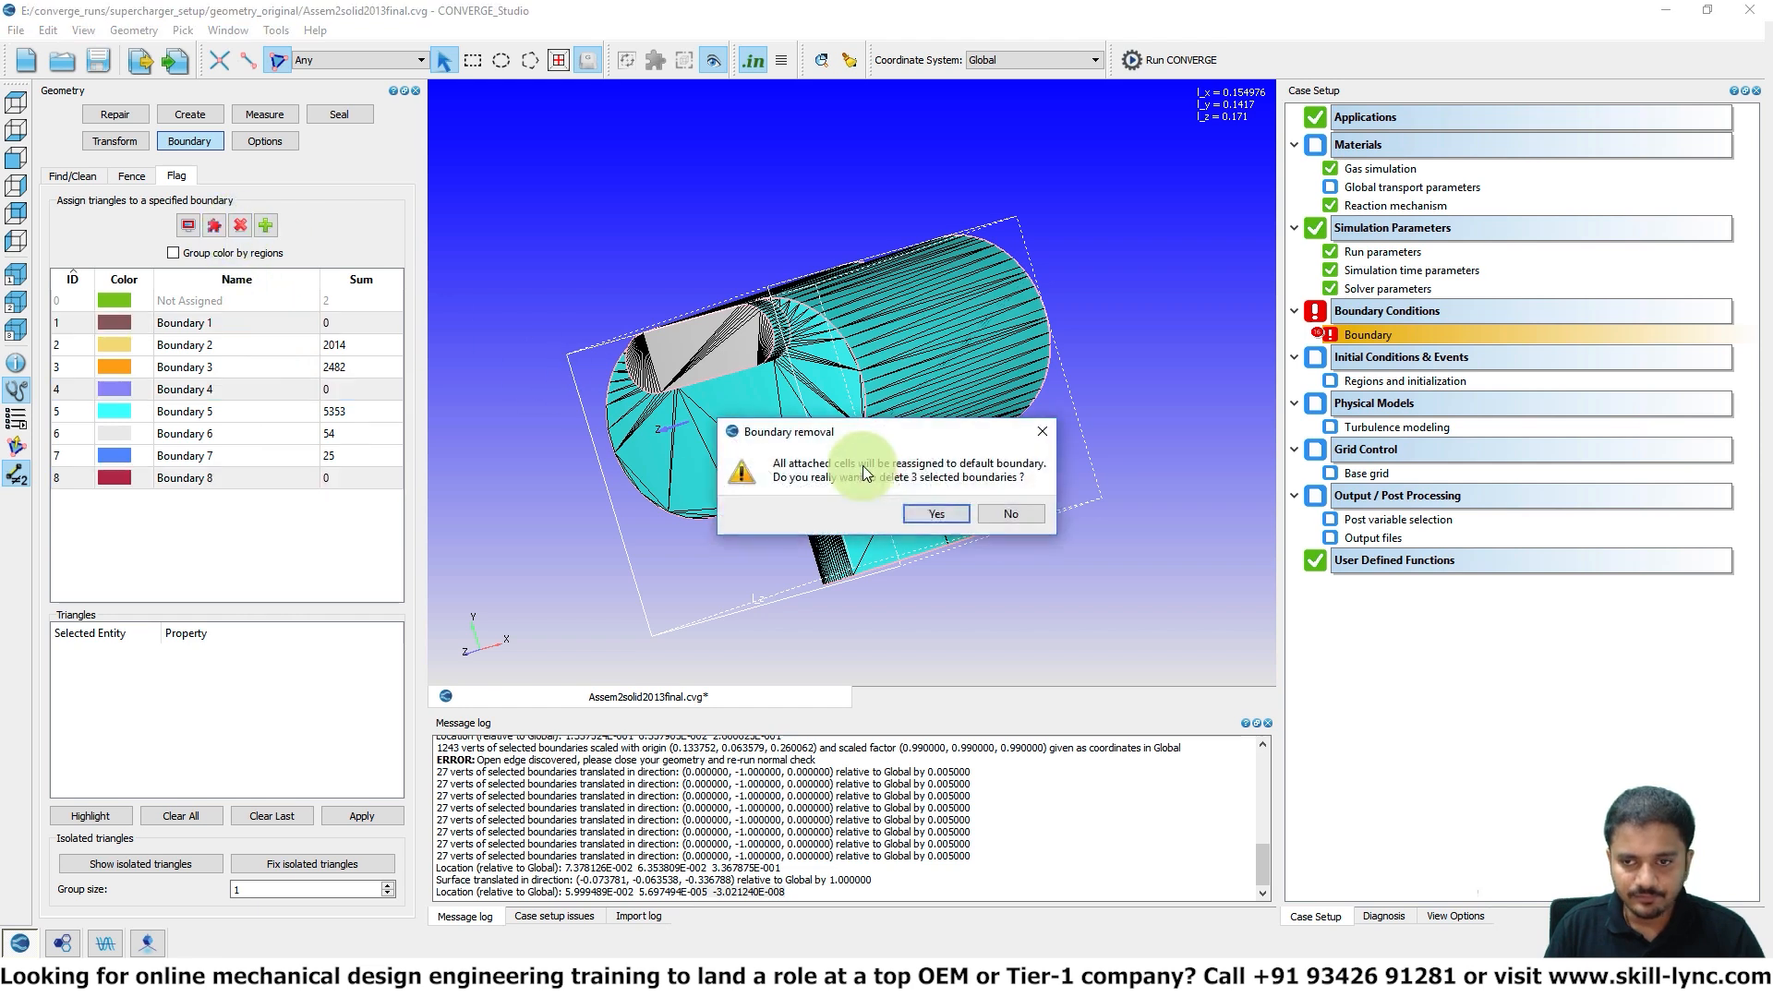
pyautogui.click(938, 514)
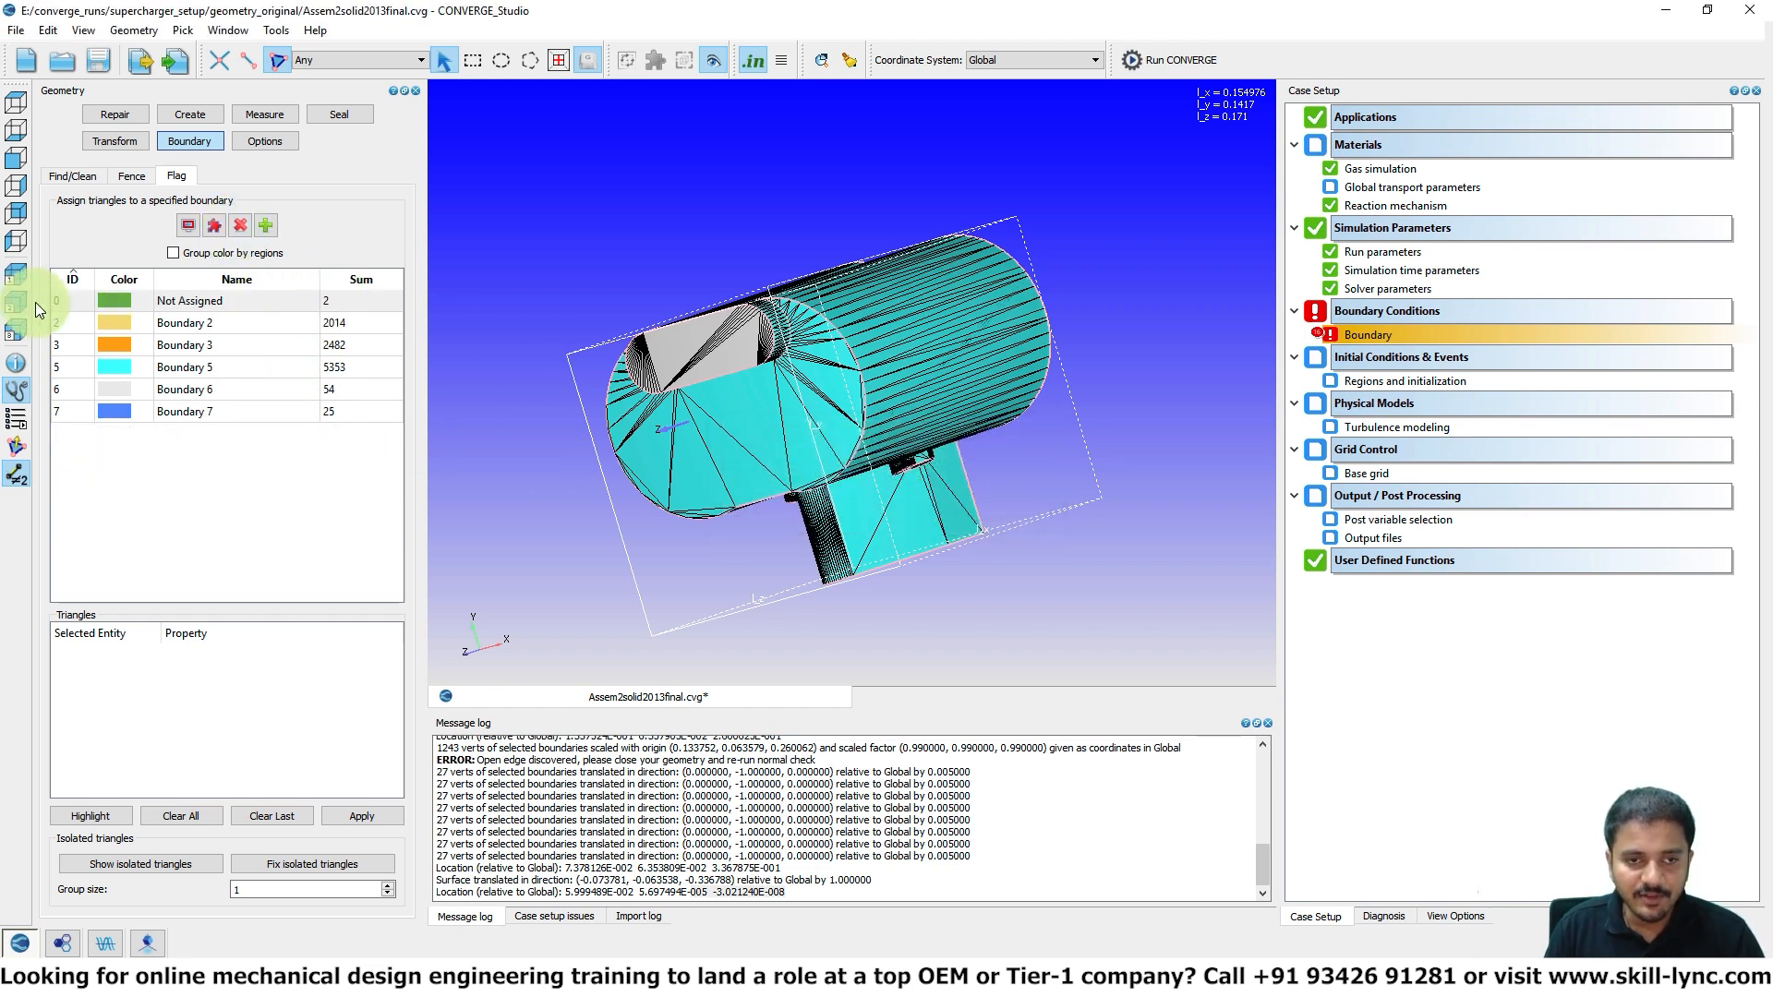
# - Hide the casing surface (Boundary 5) to expose both rotors, and bring up the boundary visibility options
pyautogui.moveTo(591, 372)
pyautogui.mouseDown()
pyautogui.moveTo(574, 309)
pyautogui.moveTo(600, 379)
pyautogui.mouseUp()
pyautogui.click(734, 407)
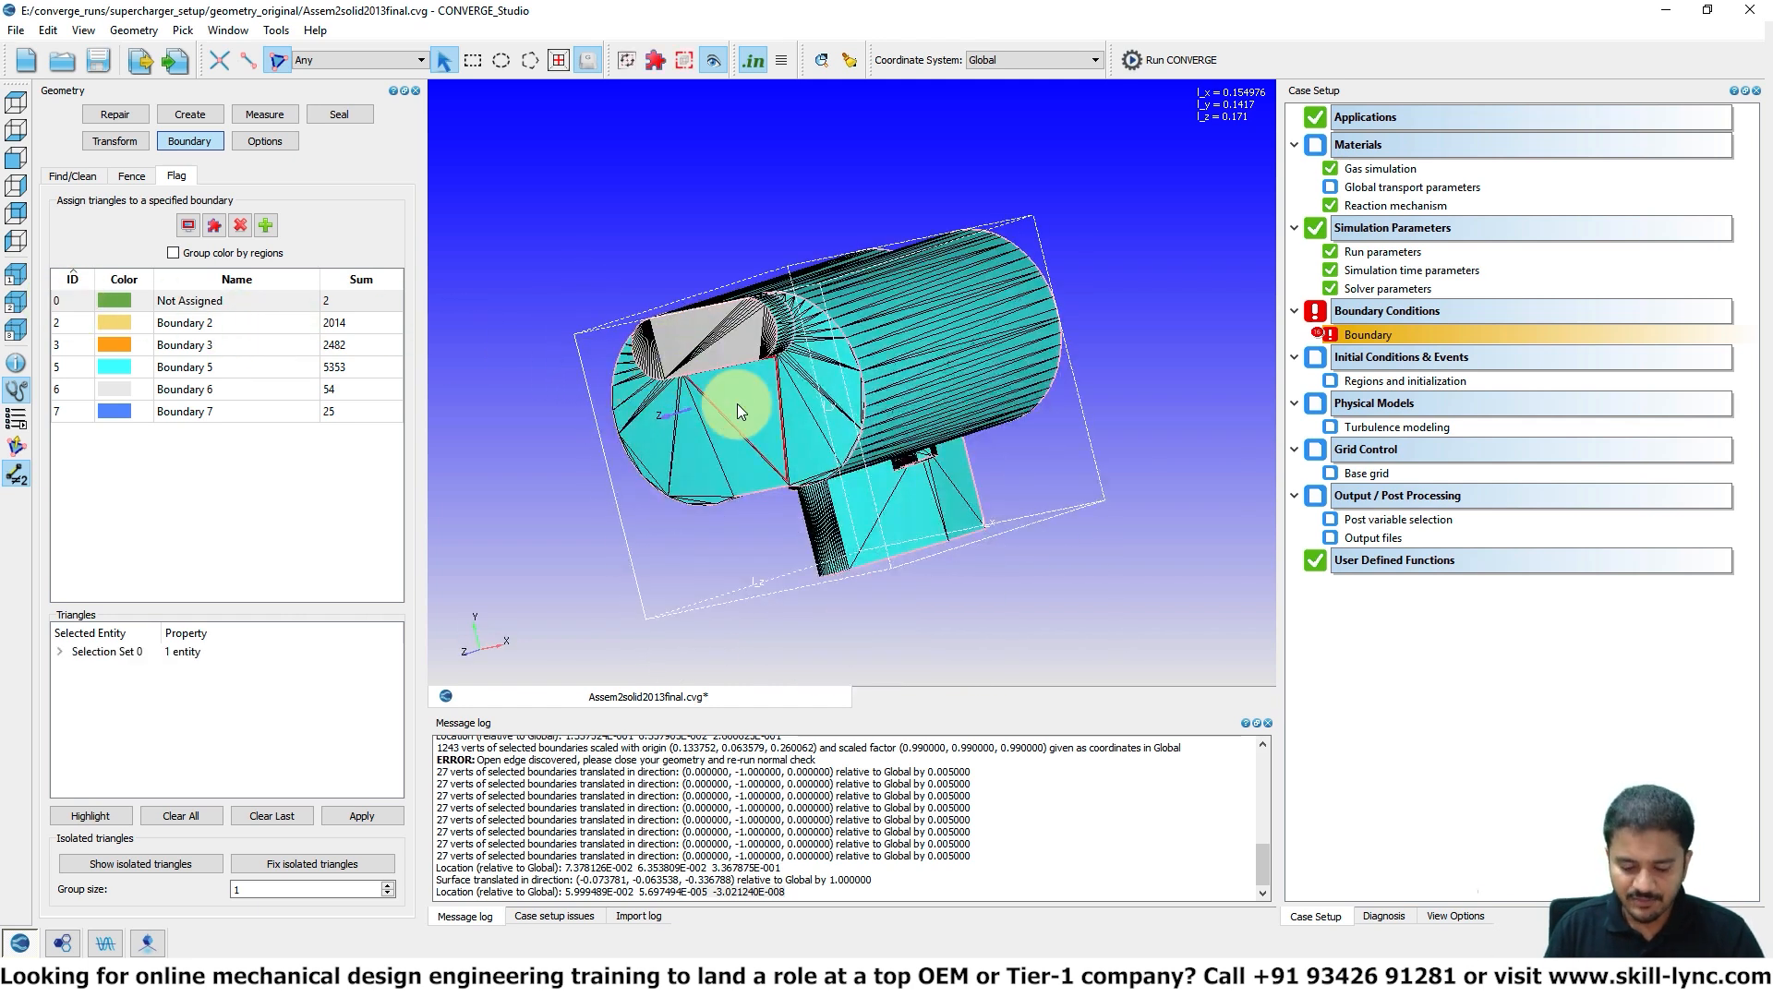
pyautogui.press('h')
pyautogui.click(680, 403)
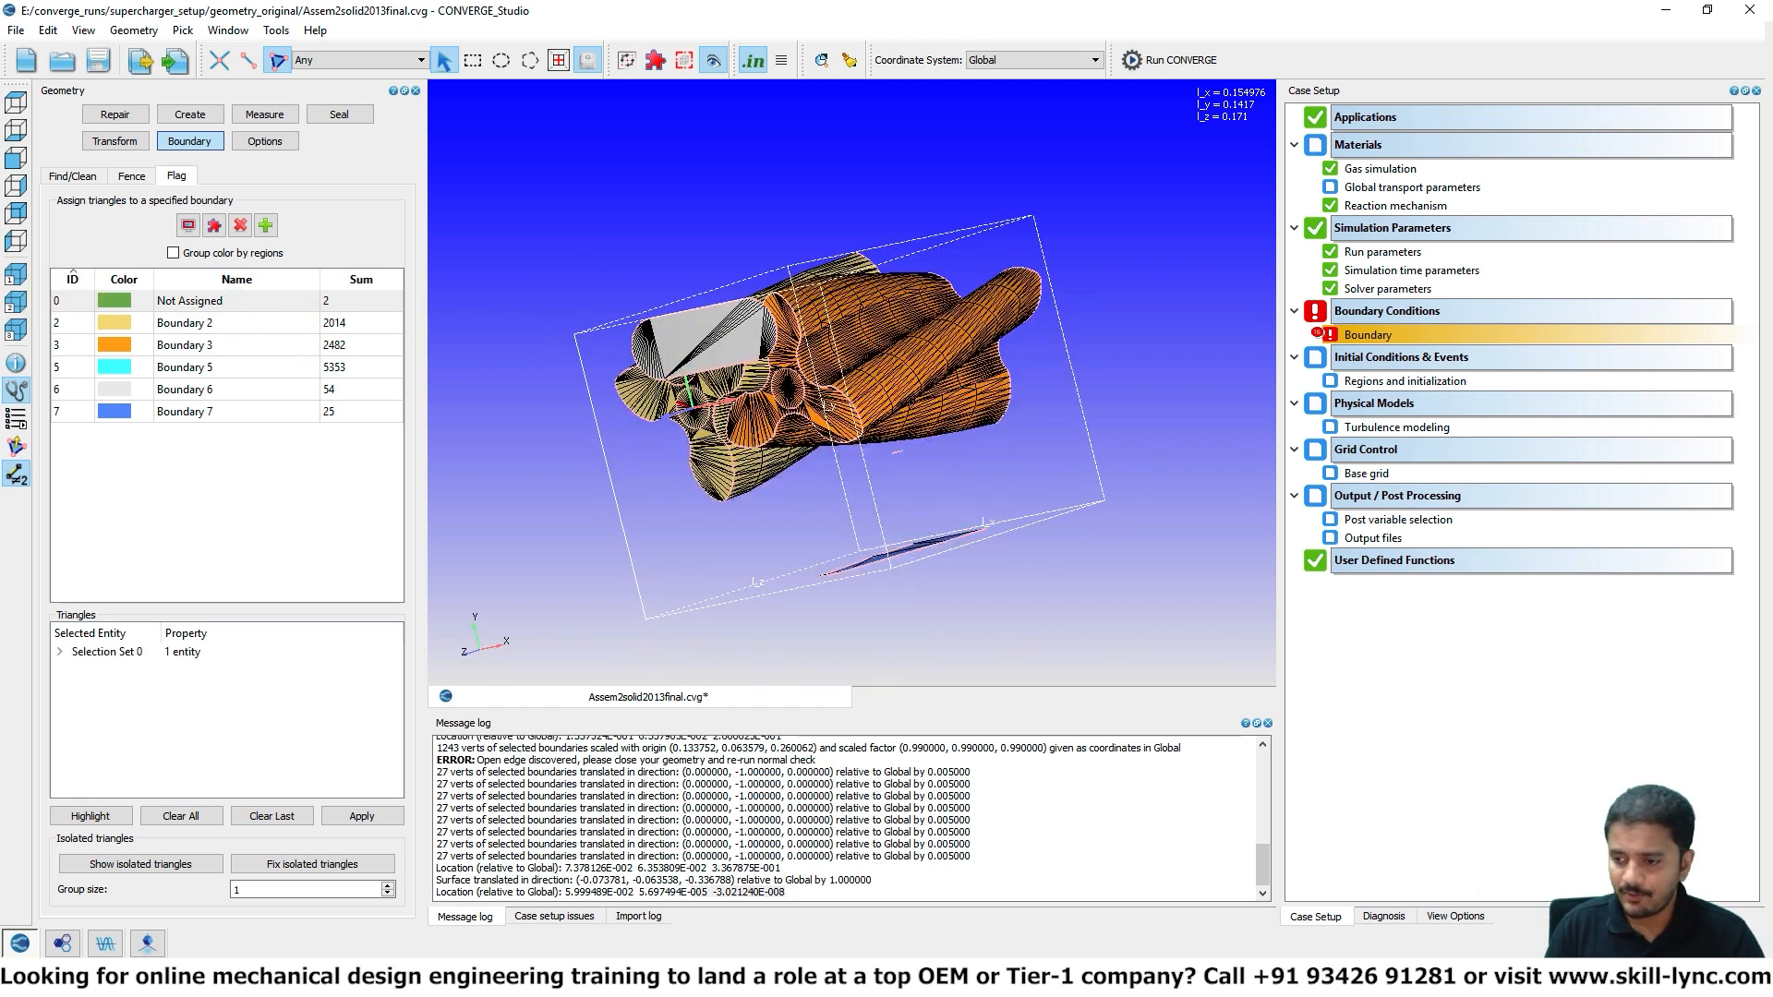
pyautogui.click(1456, 917)
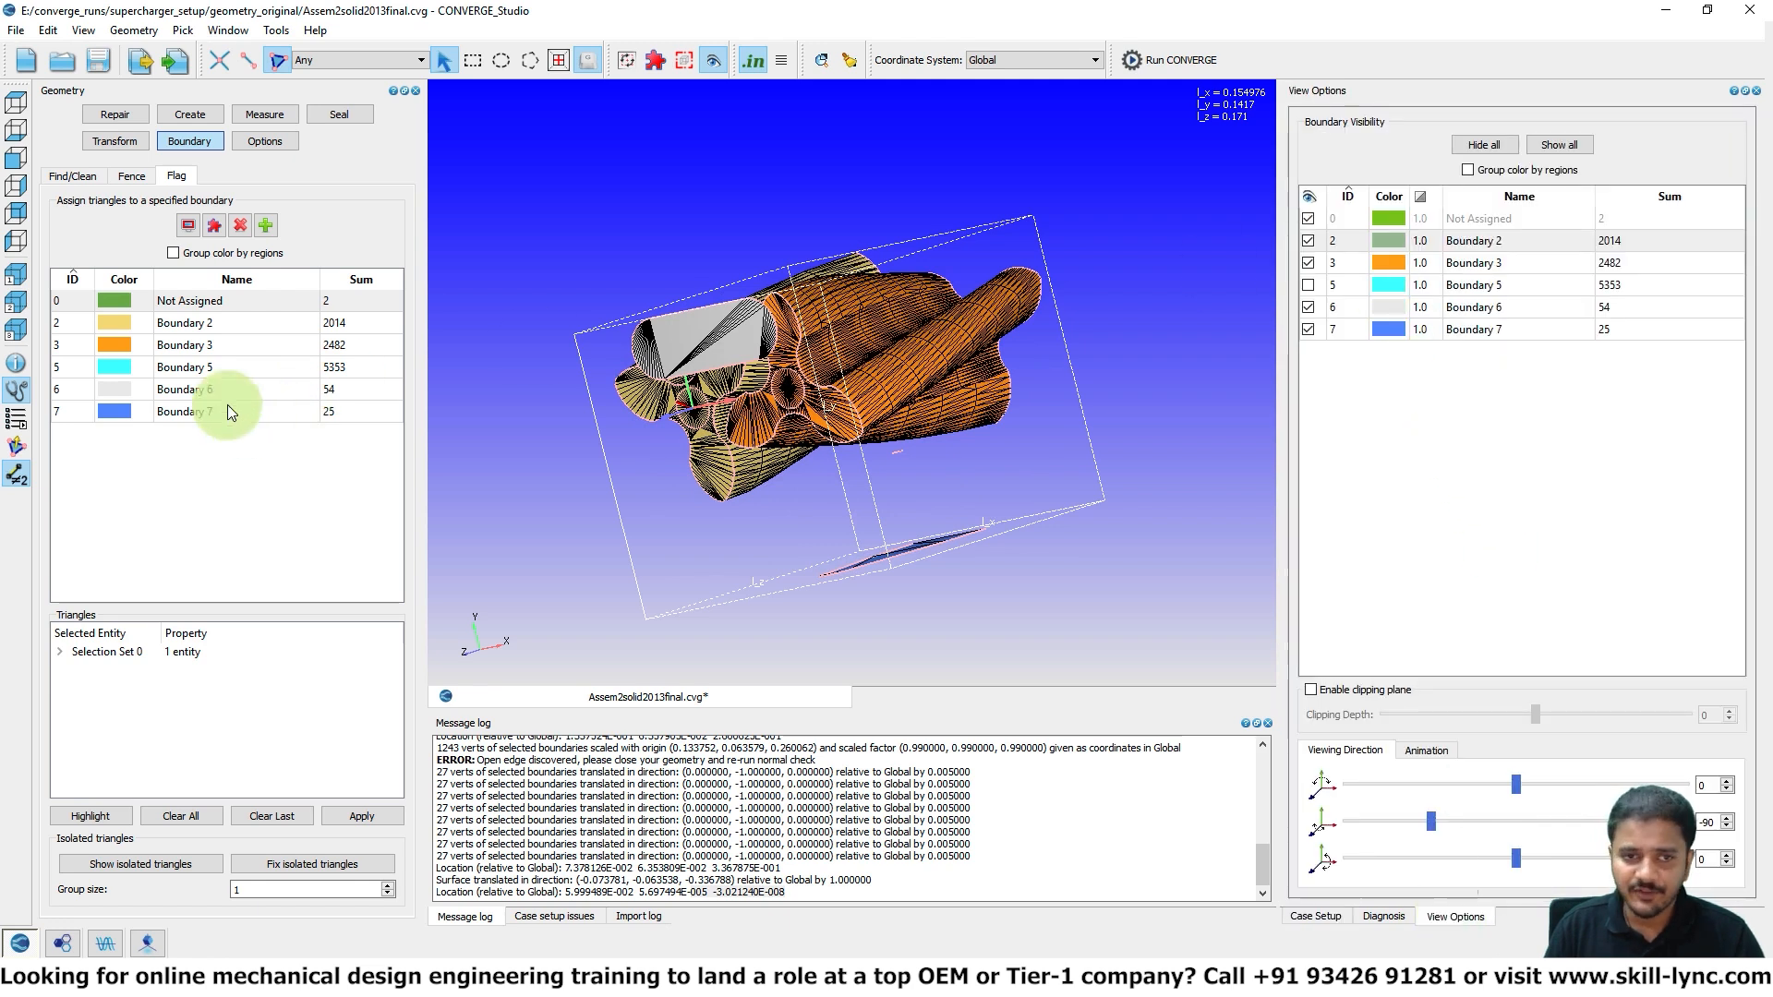
# - Rename Boundary 2 as "Left Lobe" and Boundary 3 as "Right Lobe" in the boundary flags
pyautogui.doubleClick(192, 326)
pyautogui.write('Left Lobe')
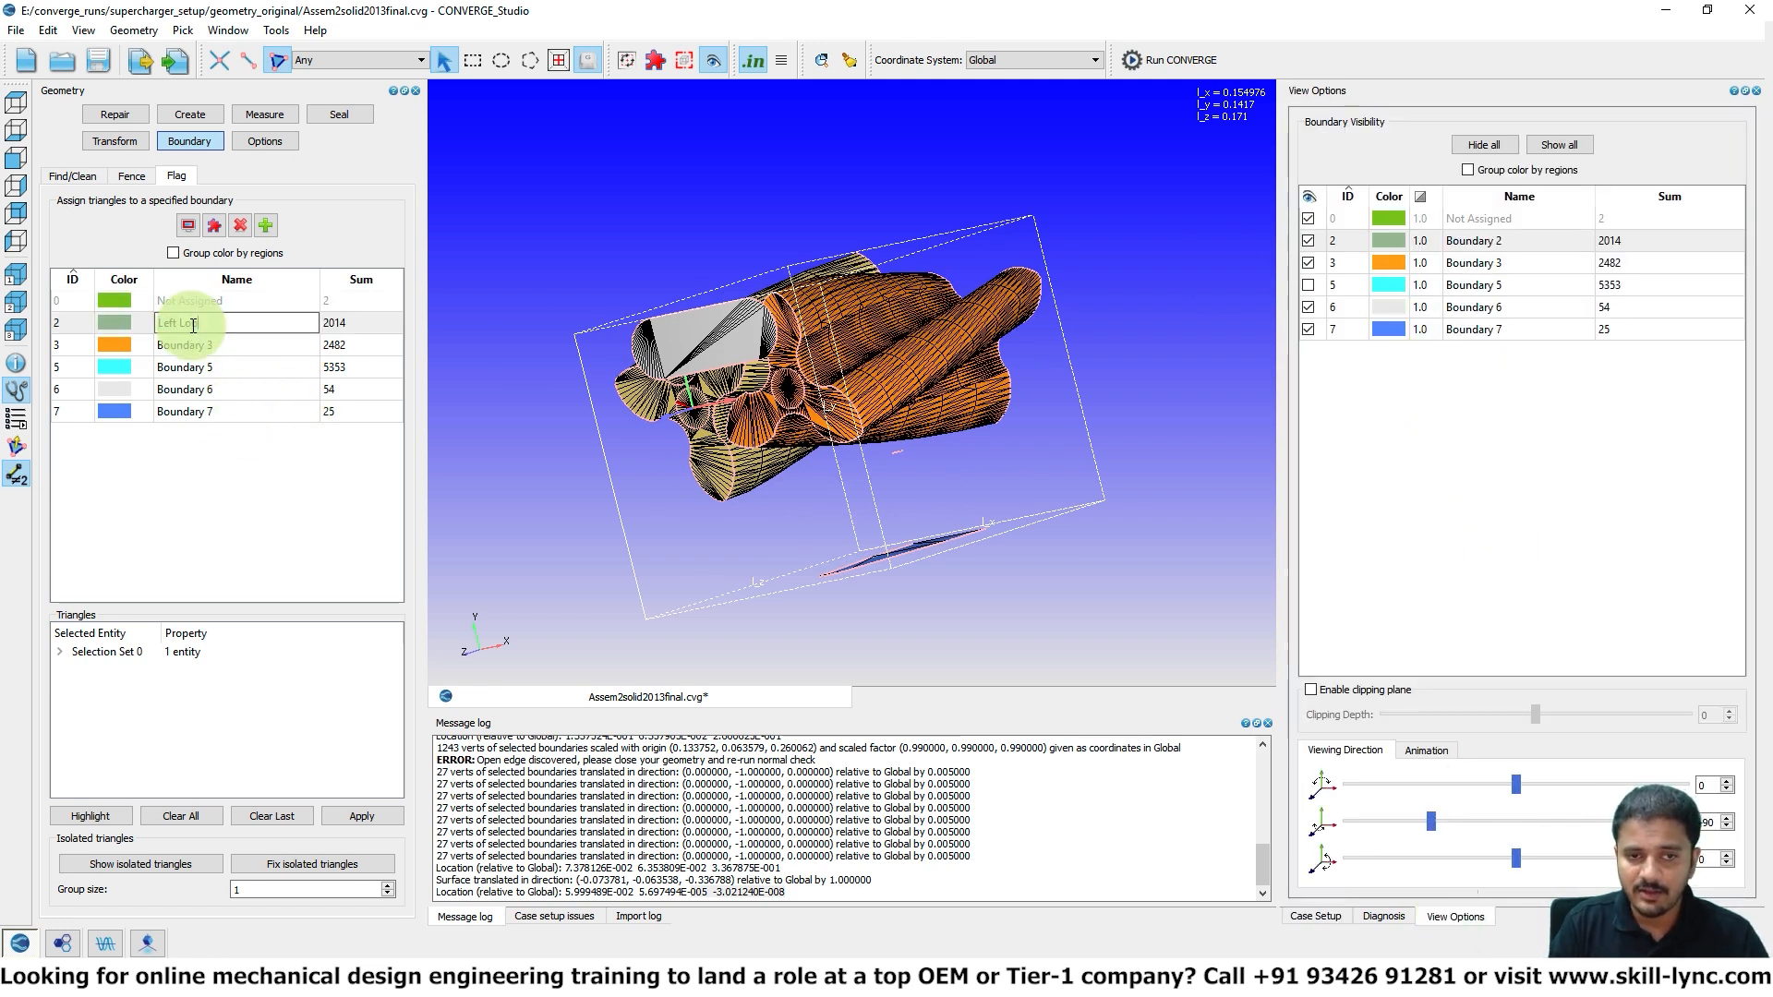
pyautogui.click(187, 346)
pyautogui.click(186, 346)
pyautogui.write('Right Lobe')
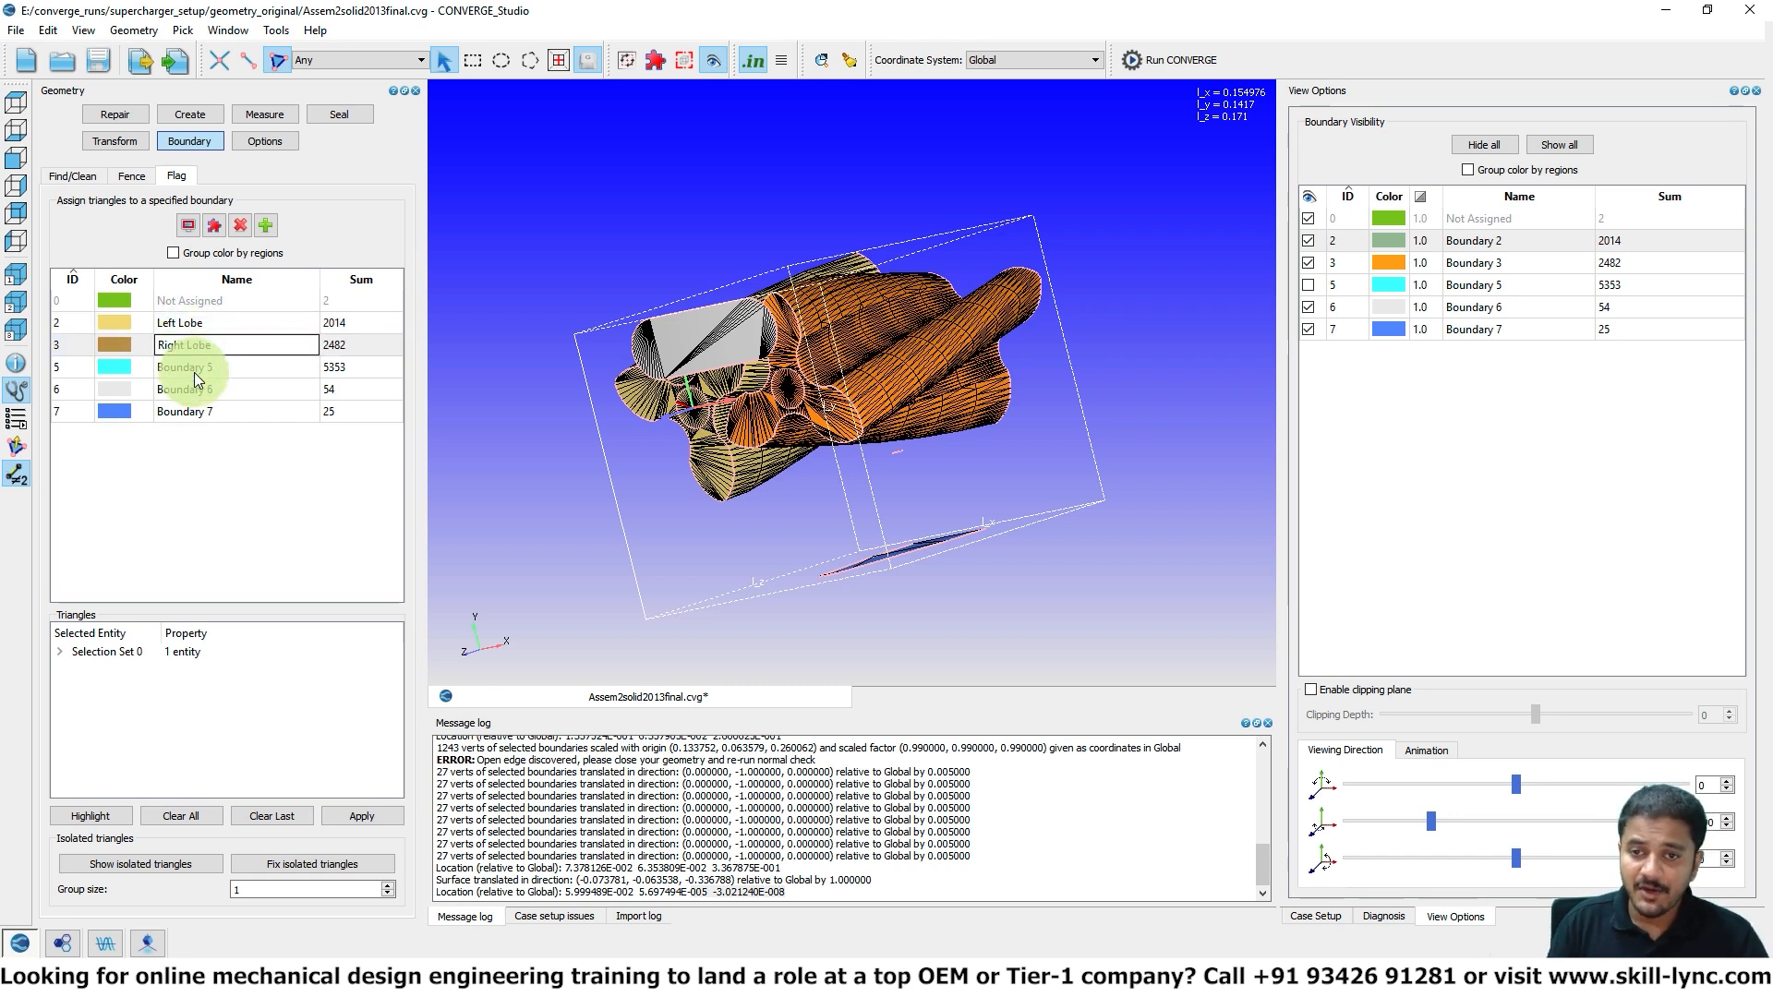
# - Rename Boundary 5 as "Casing"
pyautogui.click(194, 373)
pyautogui.click(1310, 282)
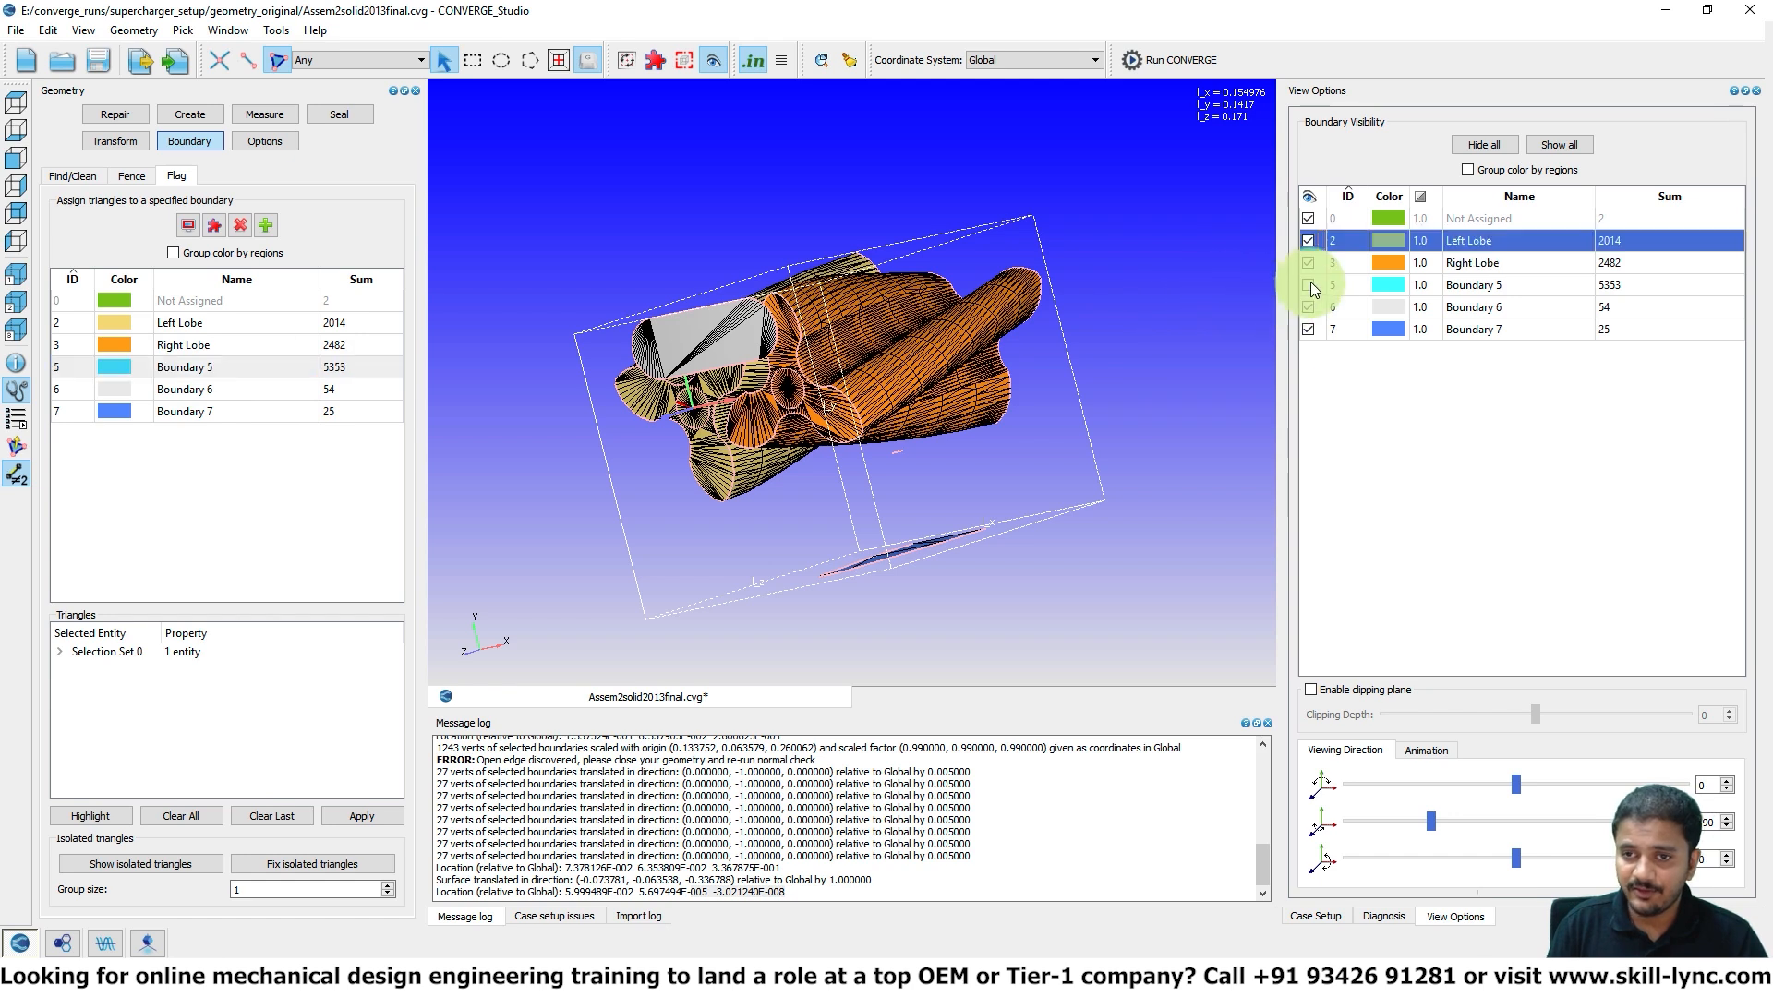
pyautogui.click(265, 360)
pyautogui.write('Casing')
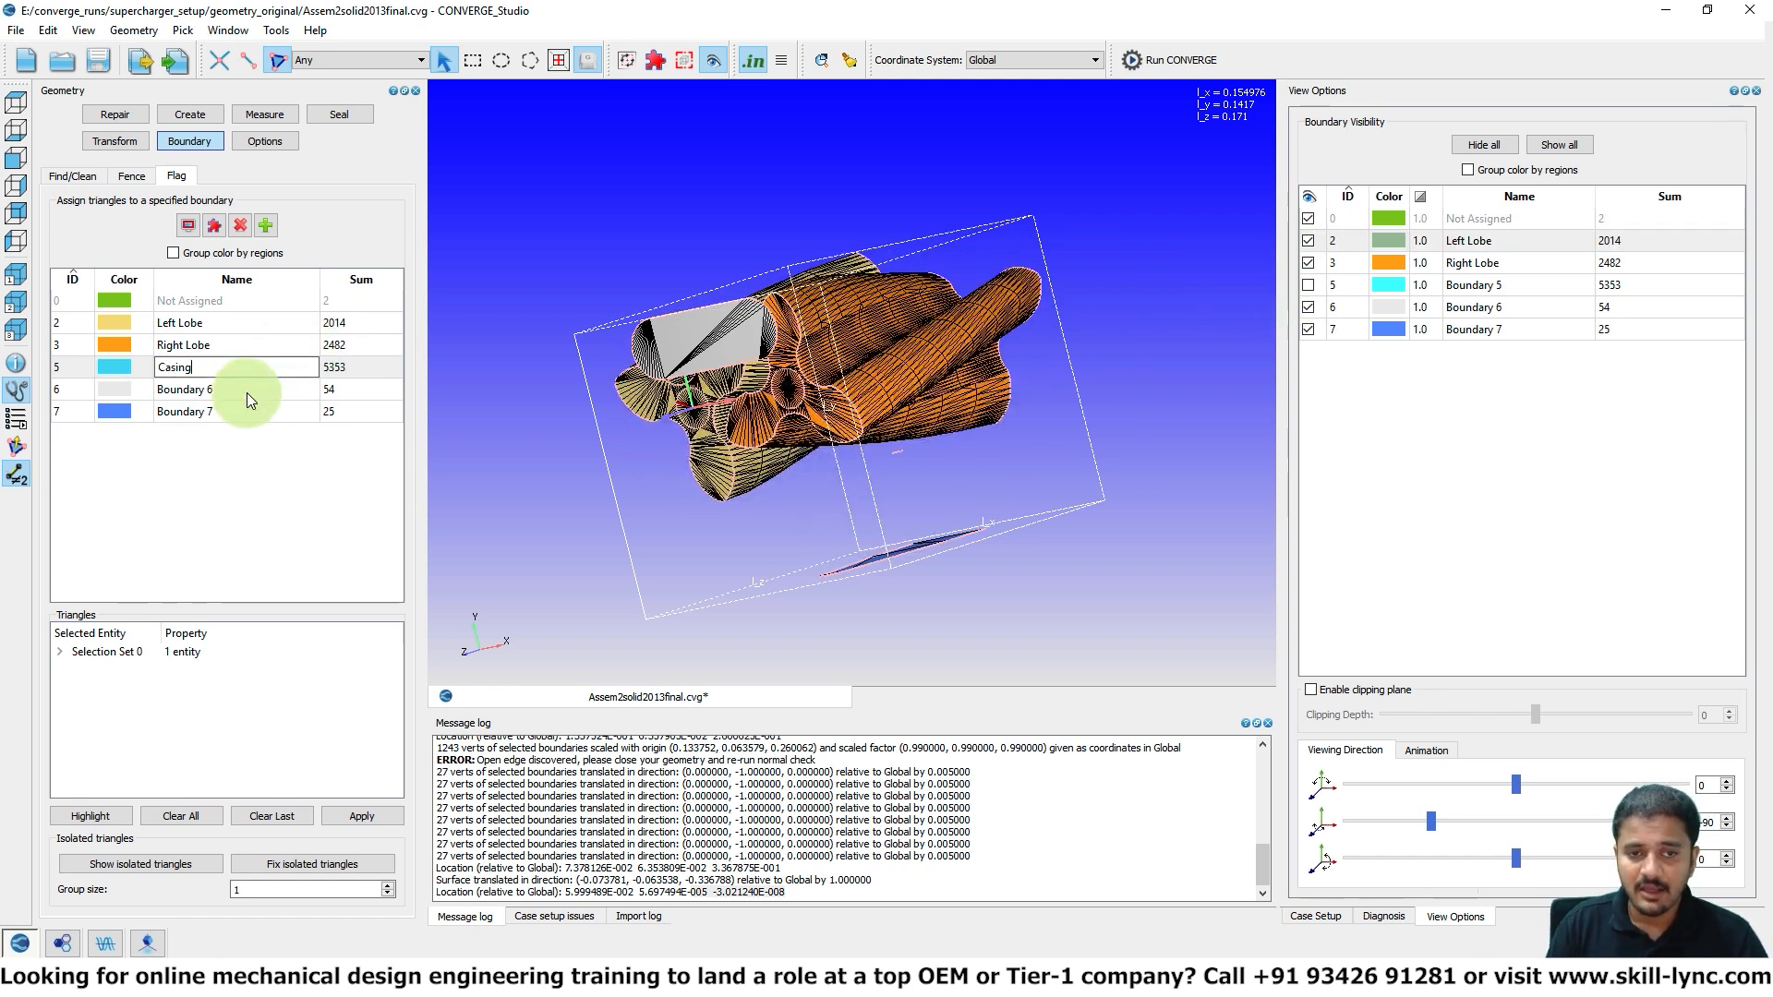
# - Rename Boundary 6 as "Inlet" and Boundary 7 as "Outlet"
pyautogui.click(246, 392)
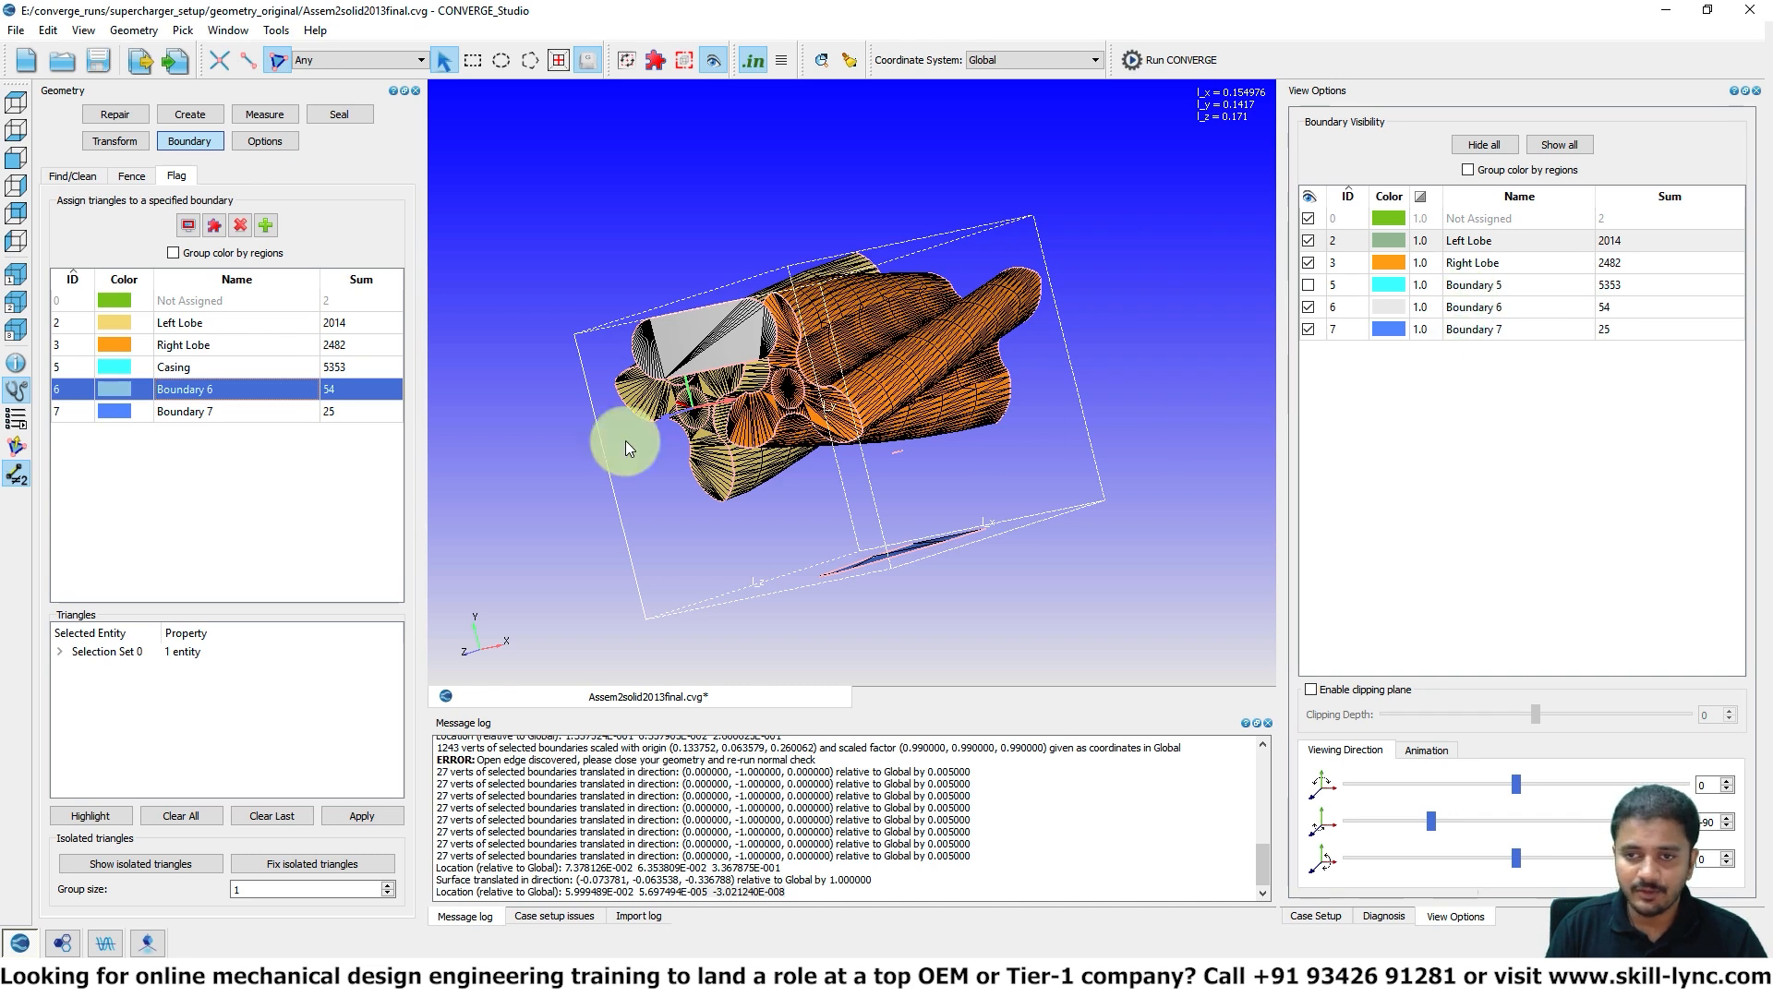
pyautogui.click(192, 389)
pyautogui.write('Inlet')
pyautogui.click(187, 408)
pyautogui.click(186, 408)
pyautogui.write('Outlet')
pyautogui.press('Return')
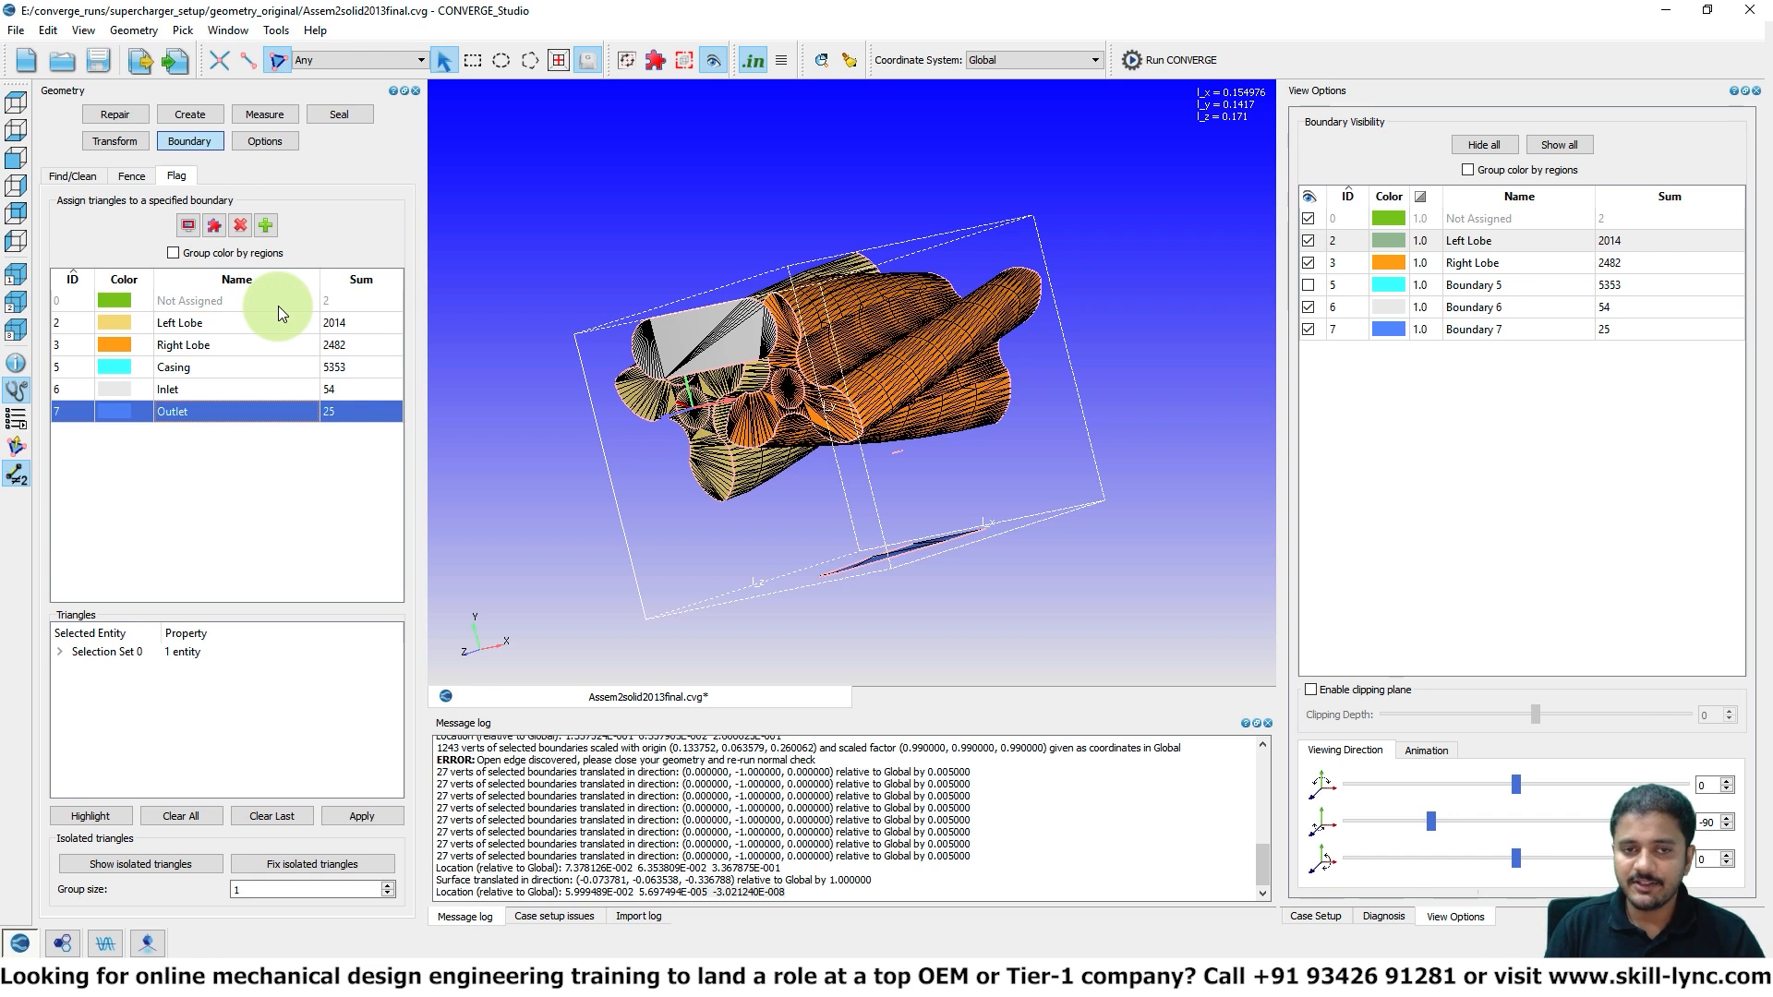
# - Isolate the unassigned triangles, add the Casing back, and examine where those triangles lie on the geometry
pyautogui.click(1468, 151)
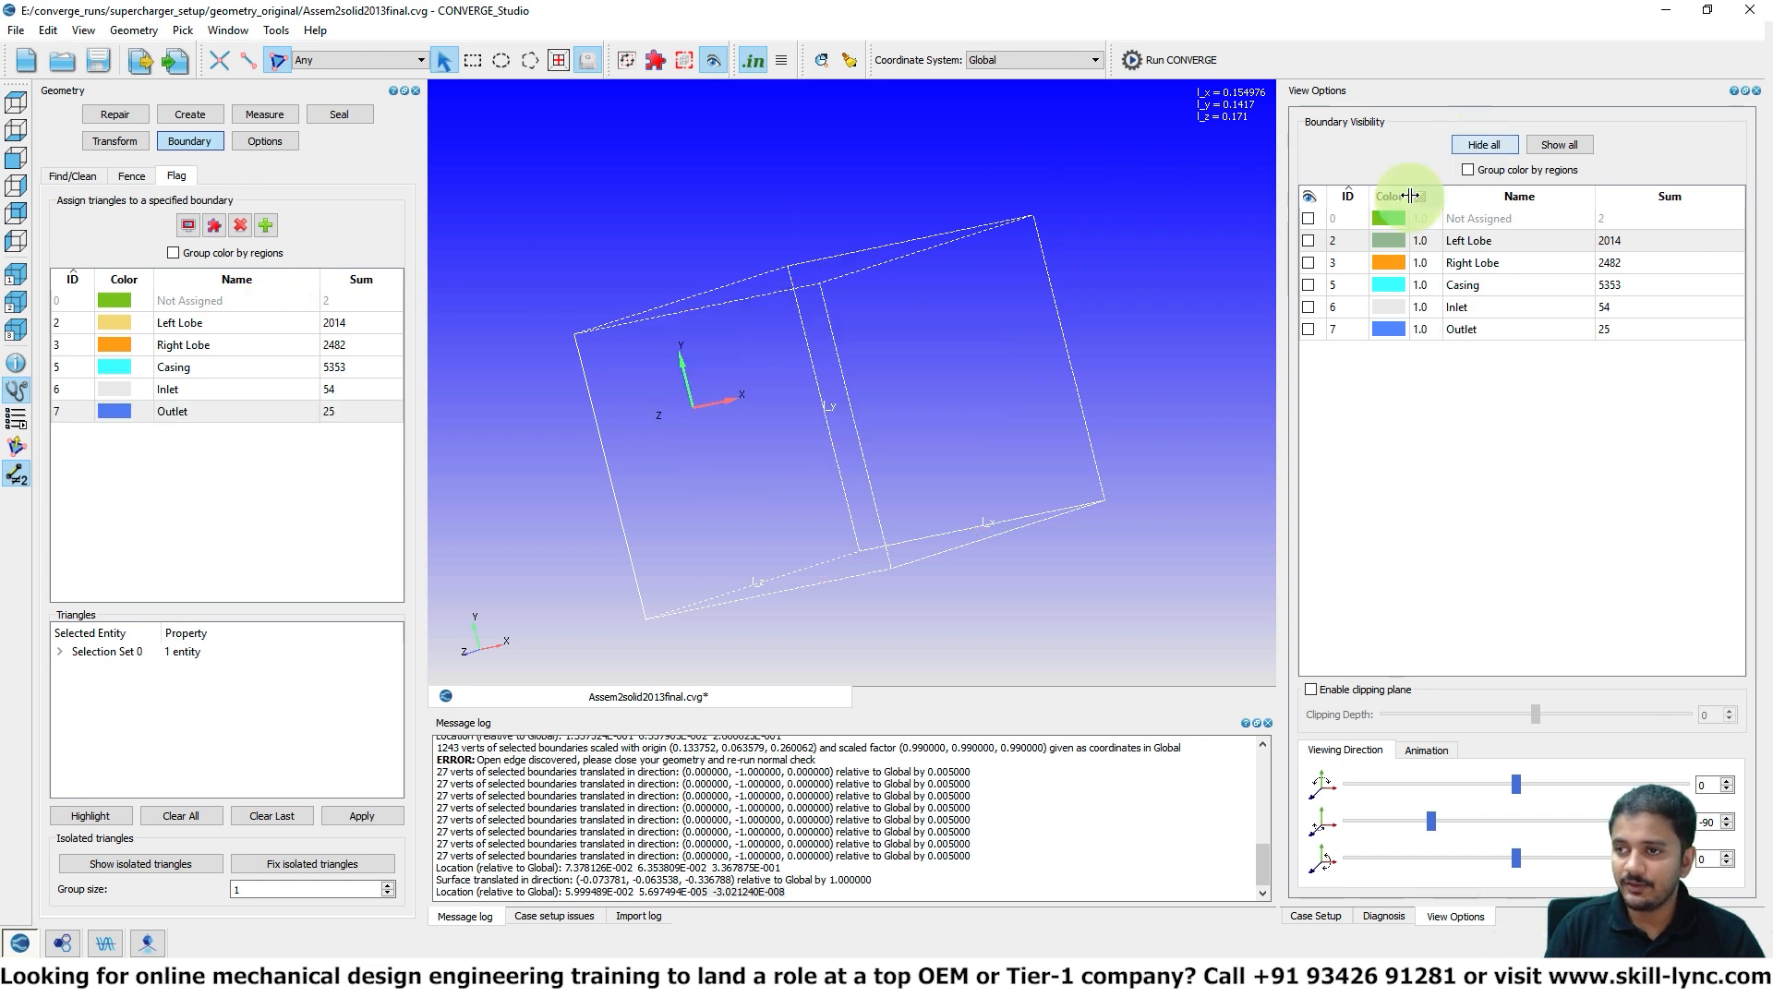
pyautogui.click(1308, 219)
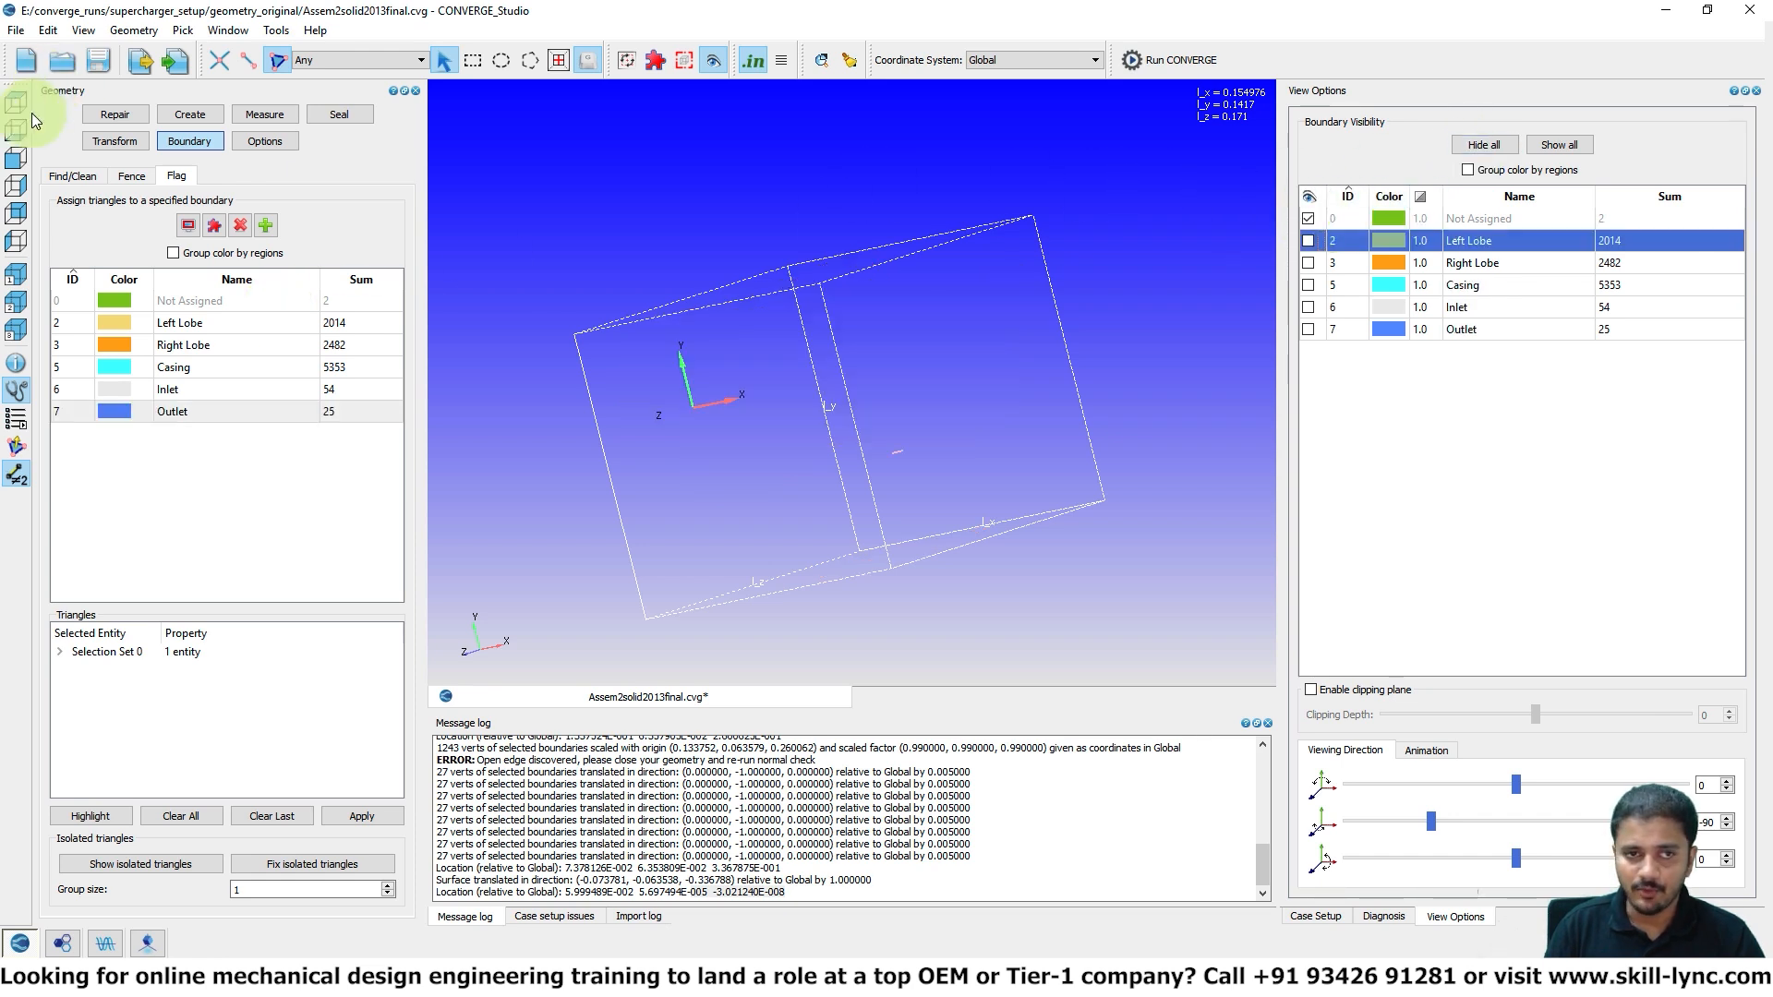
pyautogui.click(14, 167)
pyautogui.scroll(-5, 794, 358)
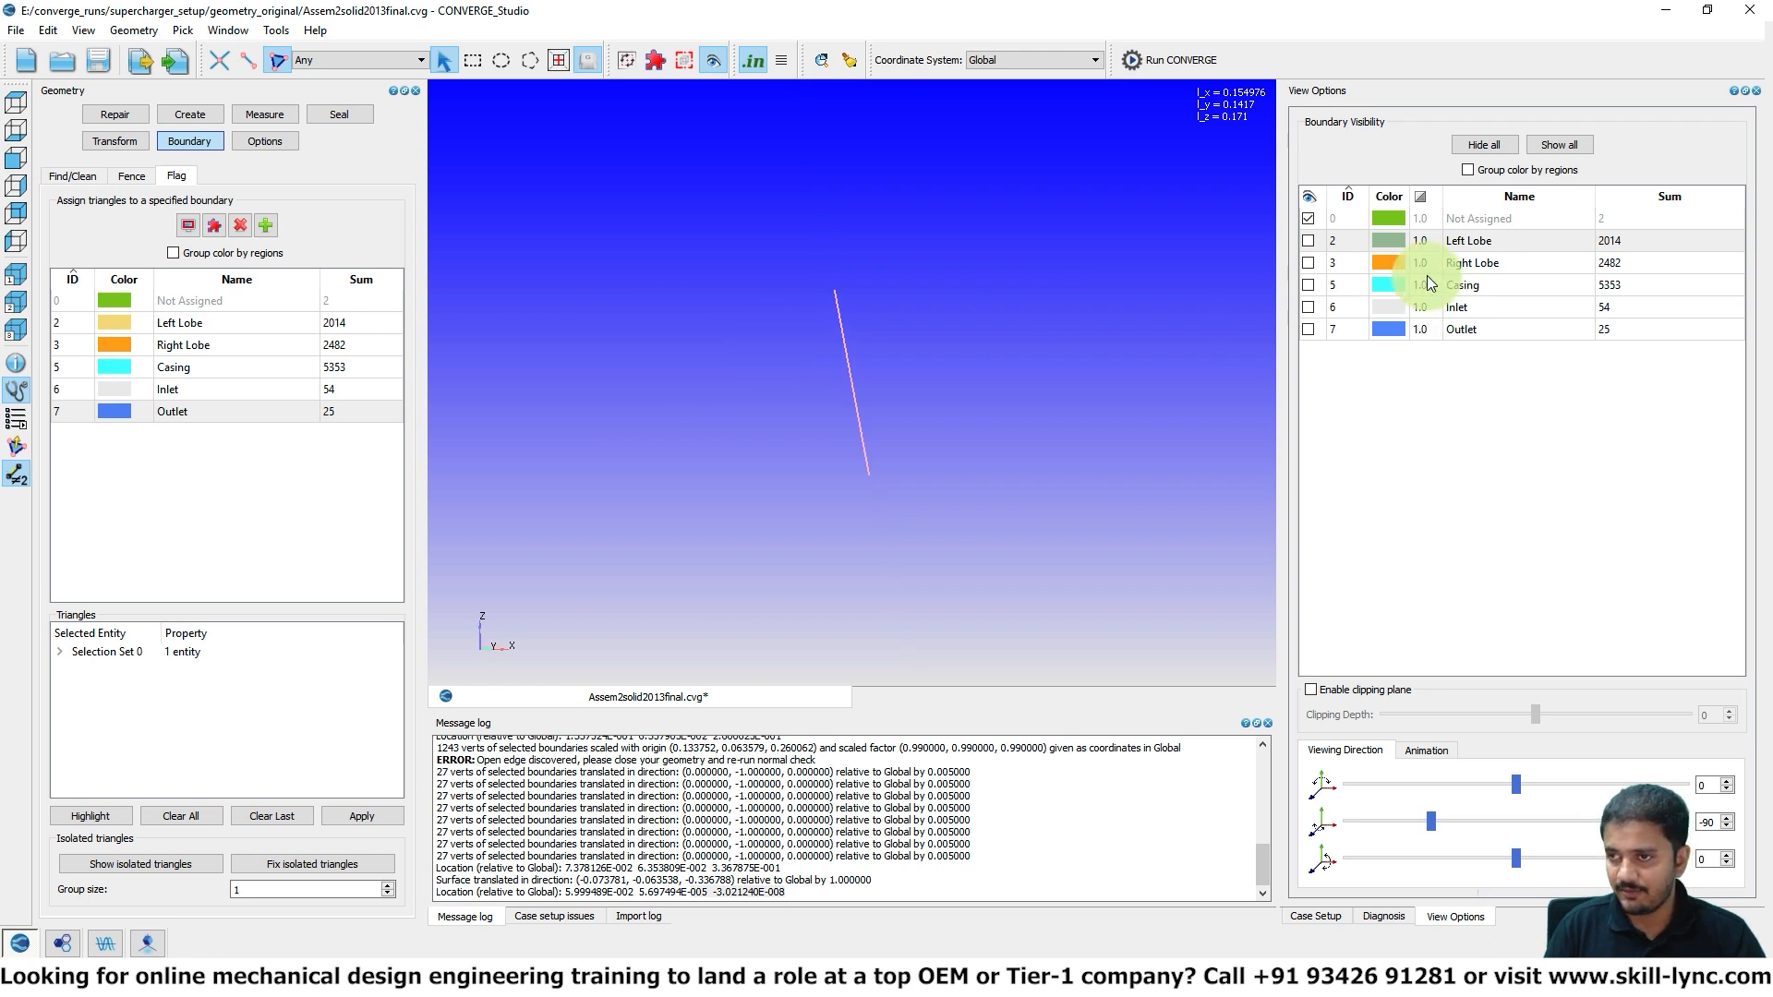
pyautogui.click(1308, 284)
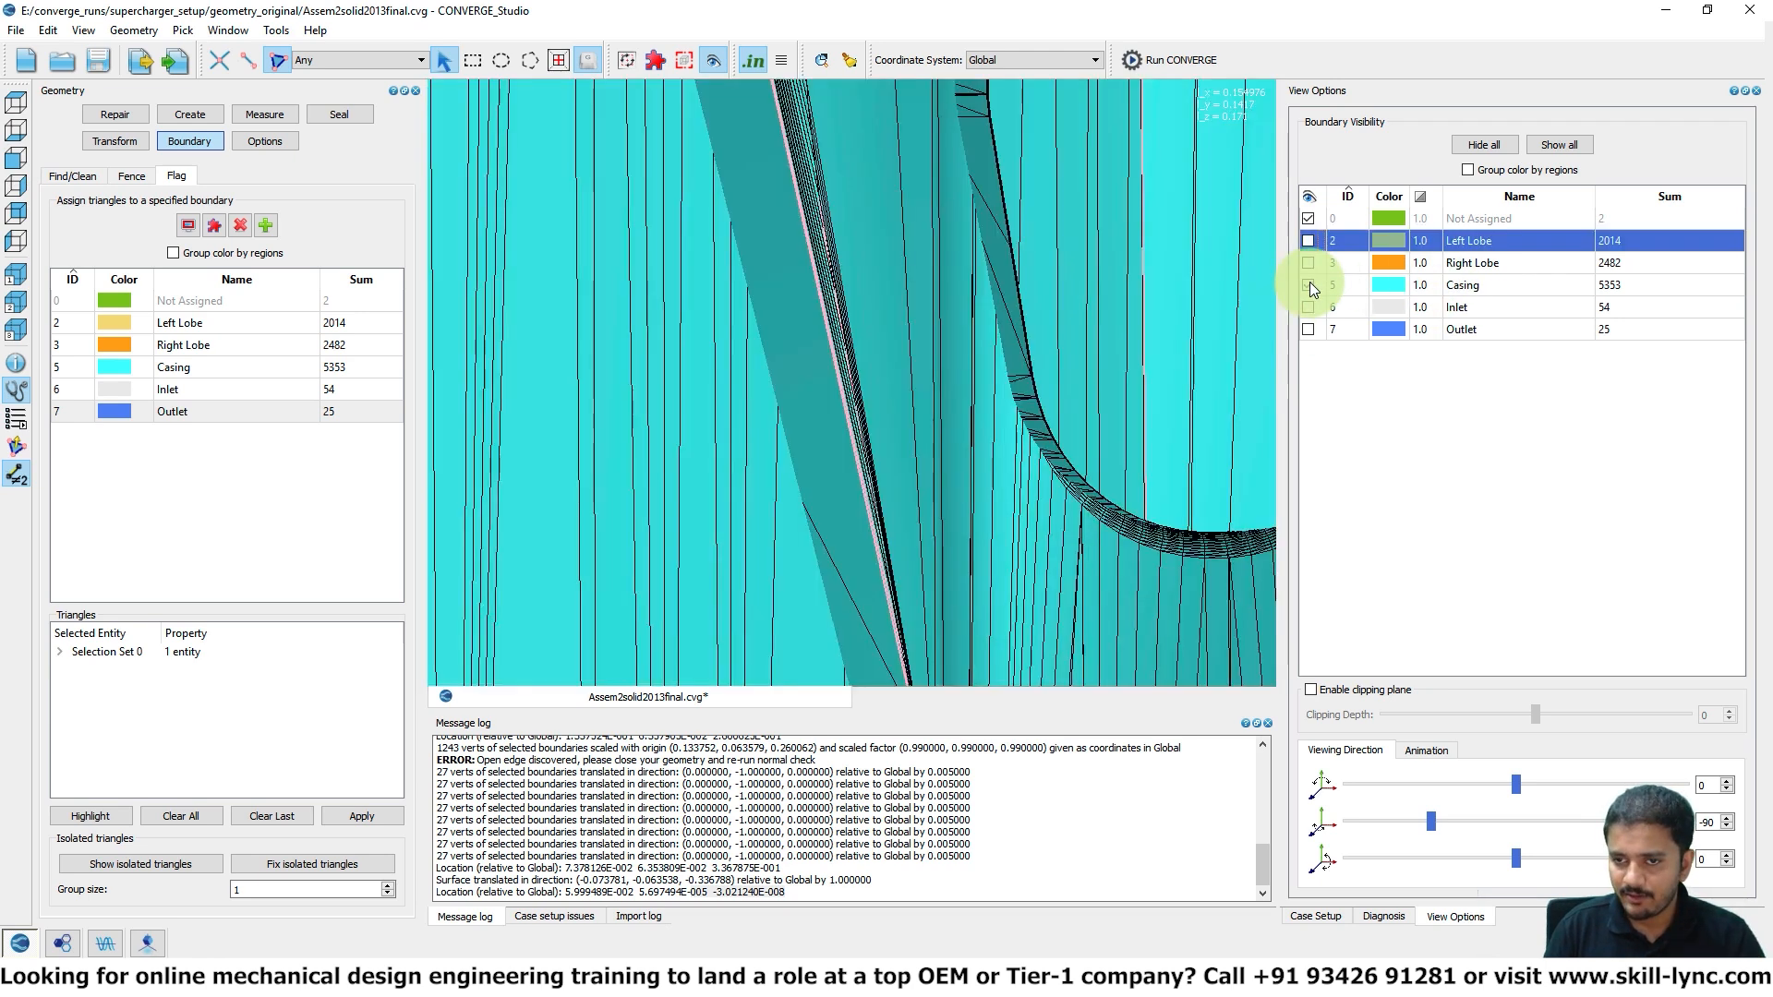
pyautogui.scroll(-3, 1004, 395)
pyautogui.moveTo(1004, 396); pyautogui.dragTo(976, 392)
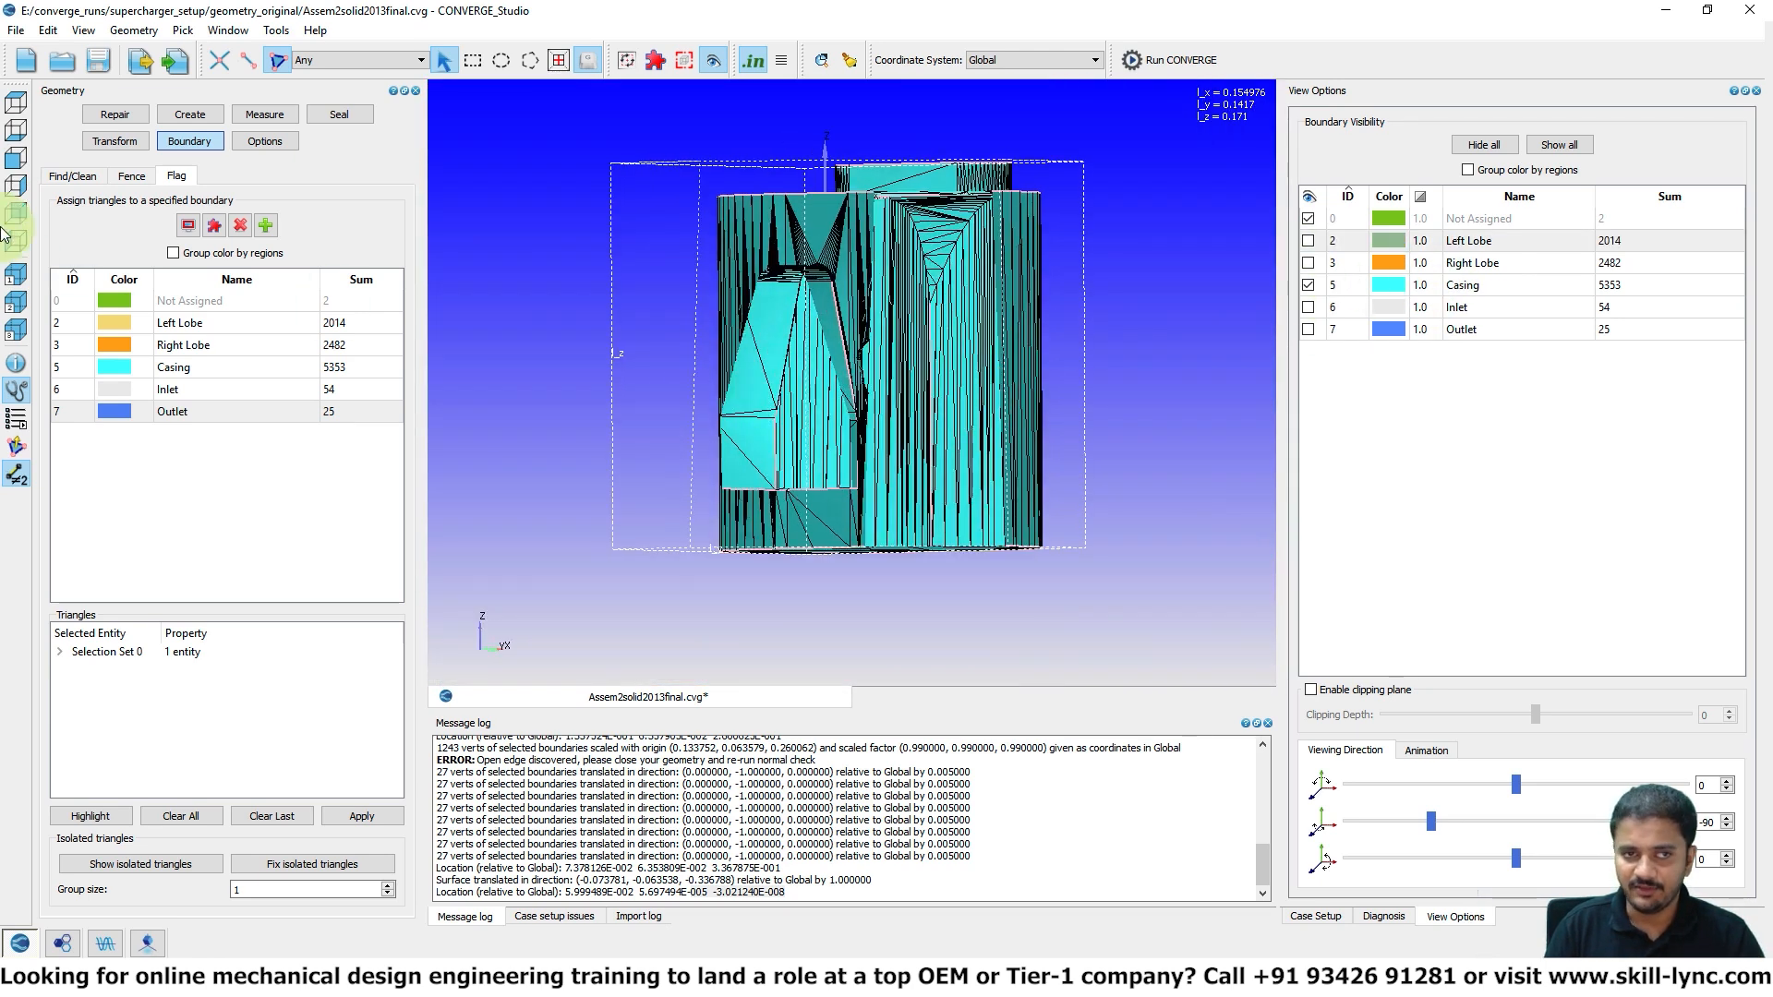
# - Fix the isolated triangles using a group size of 2
pyautogui.click(16, 128)
pyautogui.click(16, 109)
pyautogui.moveTo(864, 217); pyautogui.dragTo(900, 338)
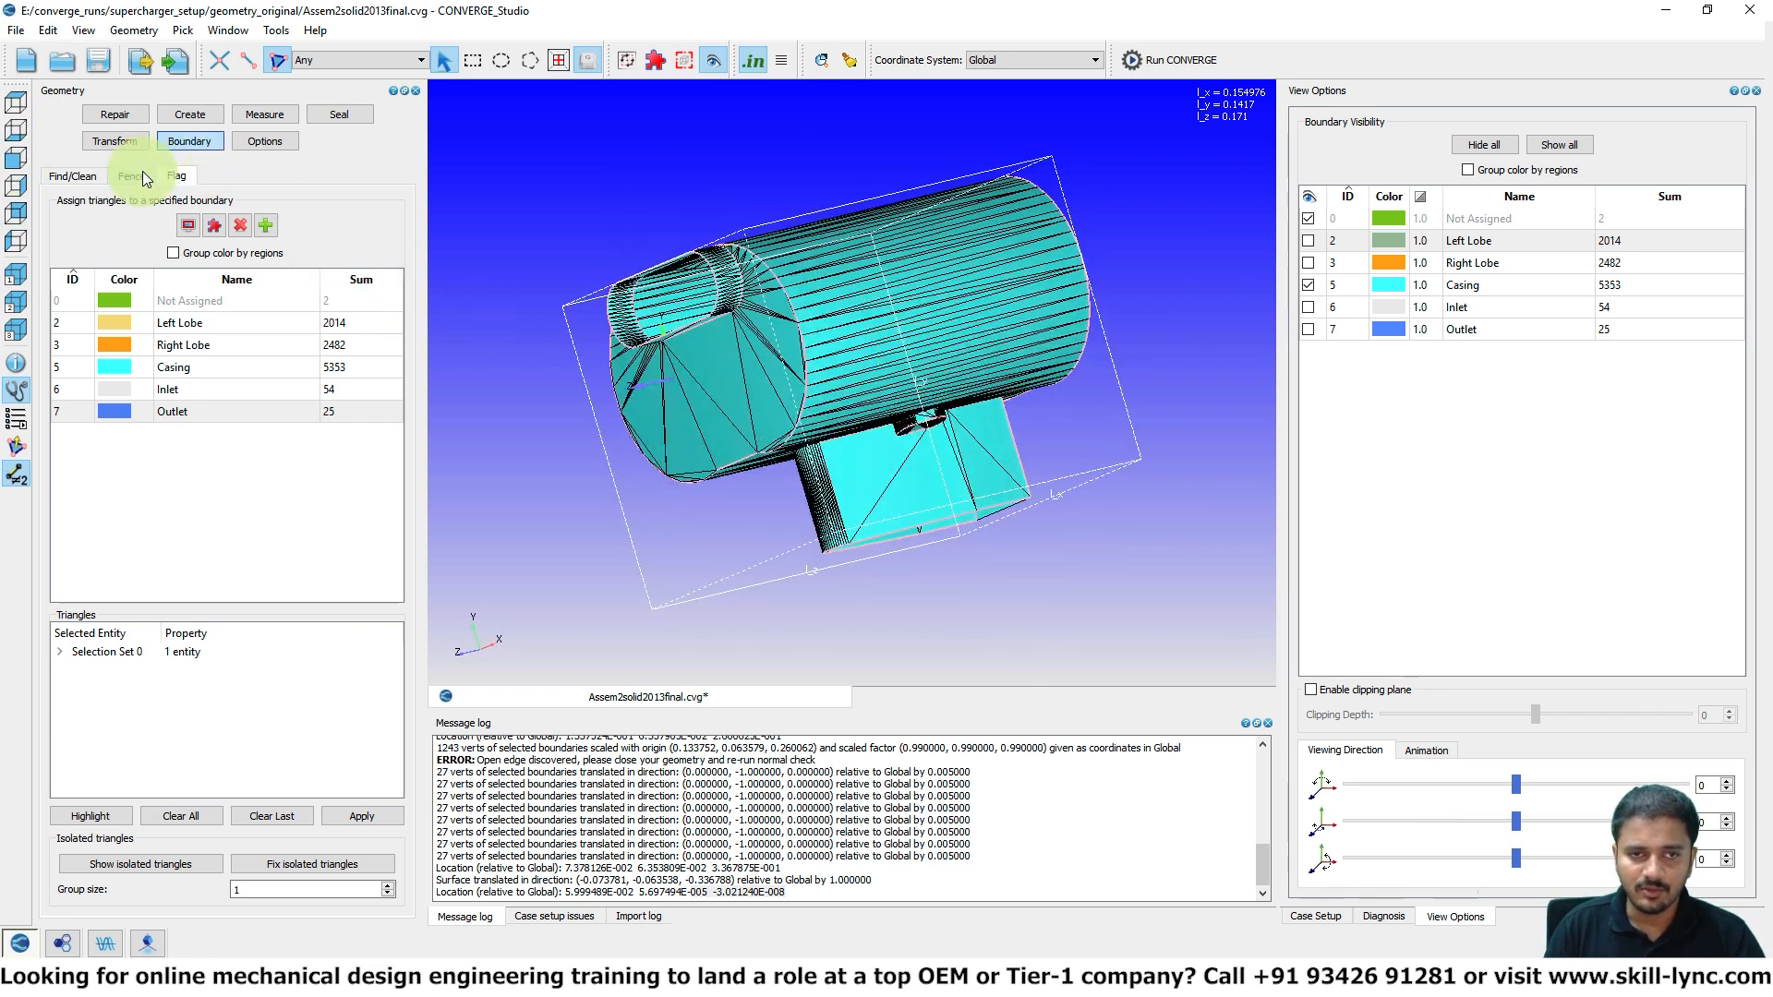
pyautogui.click(390, 885)
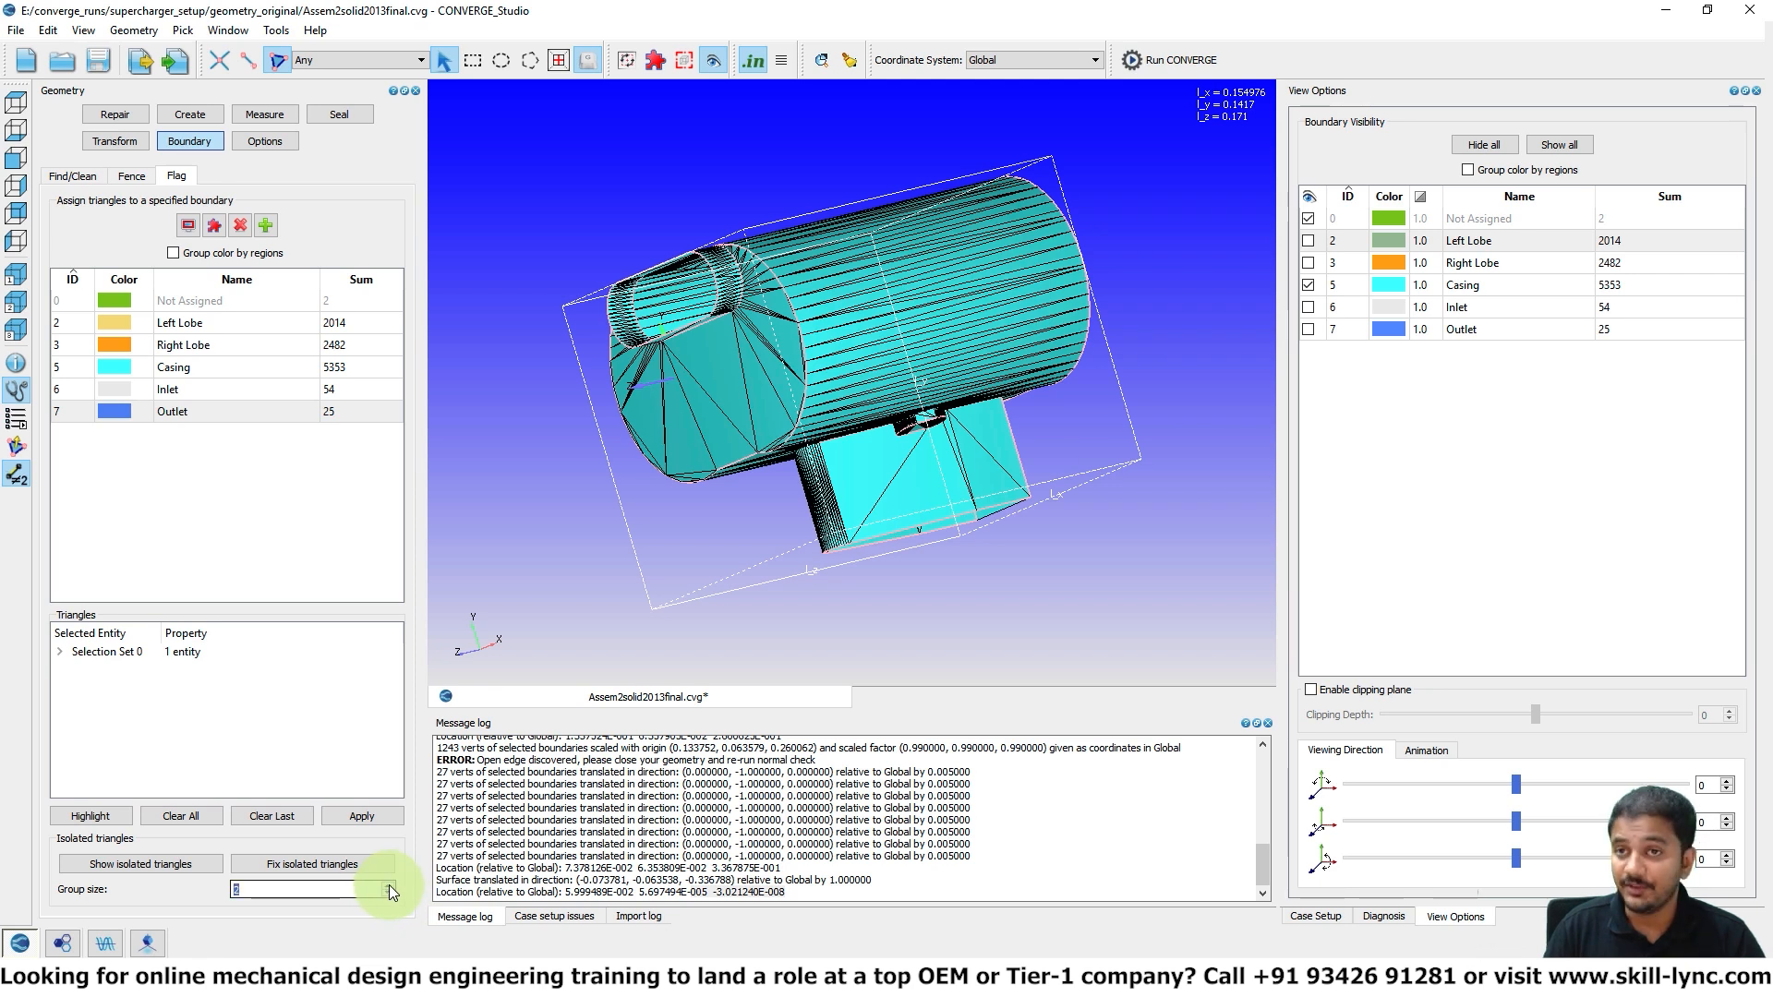
pyautogui.click(296, 867)
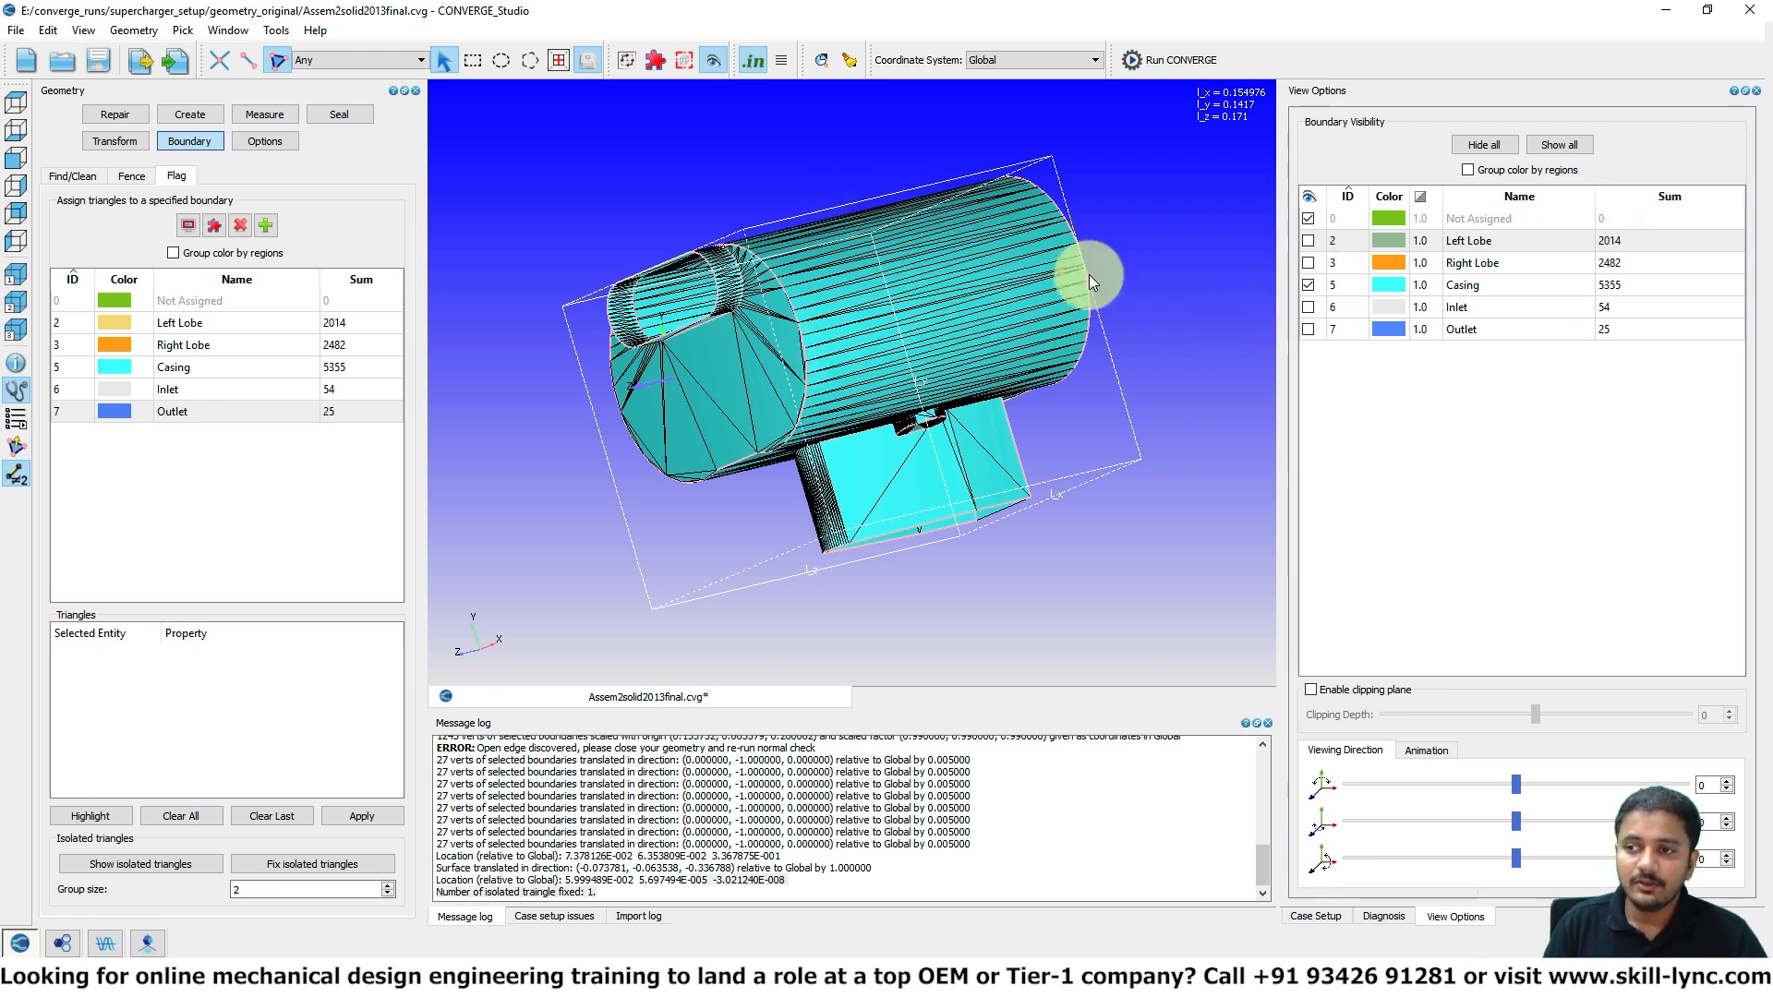
# - In the boundary conditions, make the Inlet an INFLOW boundary with a specified pressure of 100000 Pa and air as its species
pyautogui.doubleClick(248, 392)
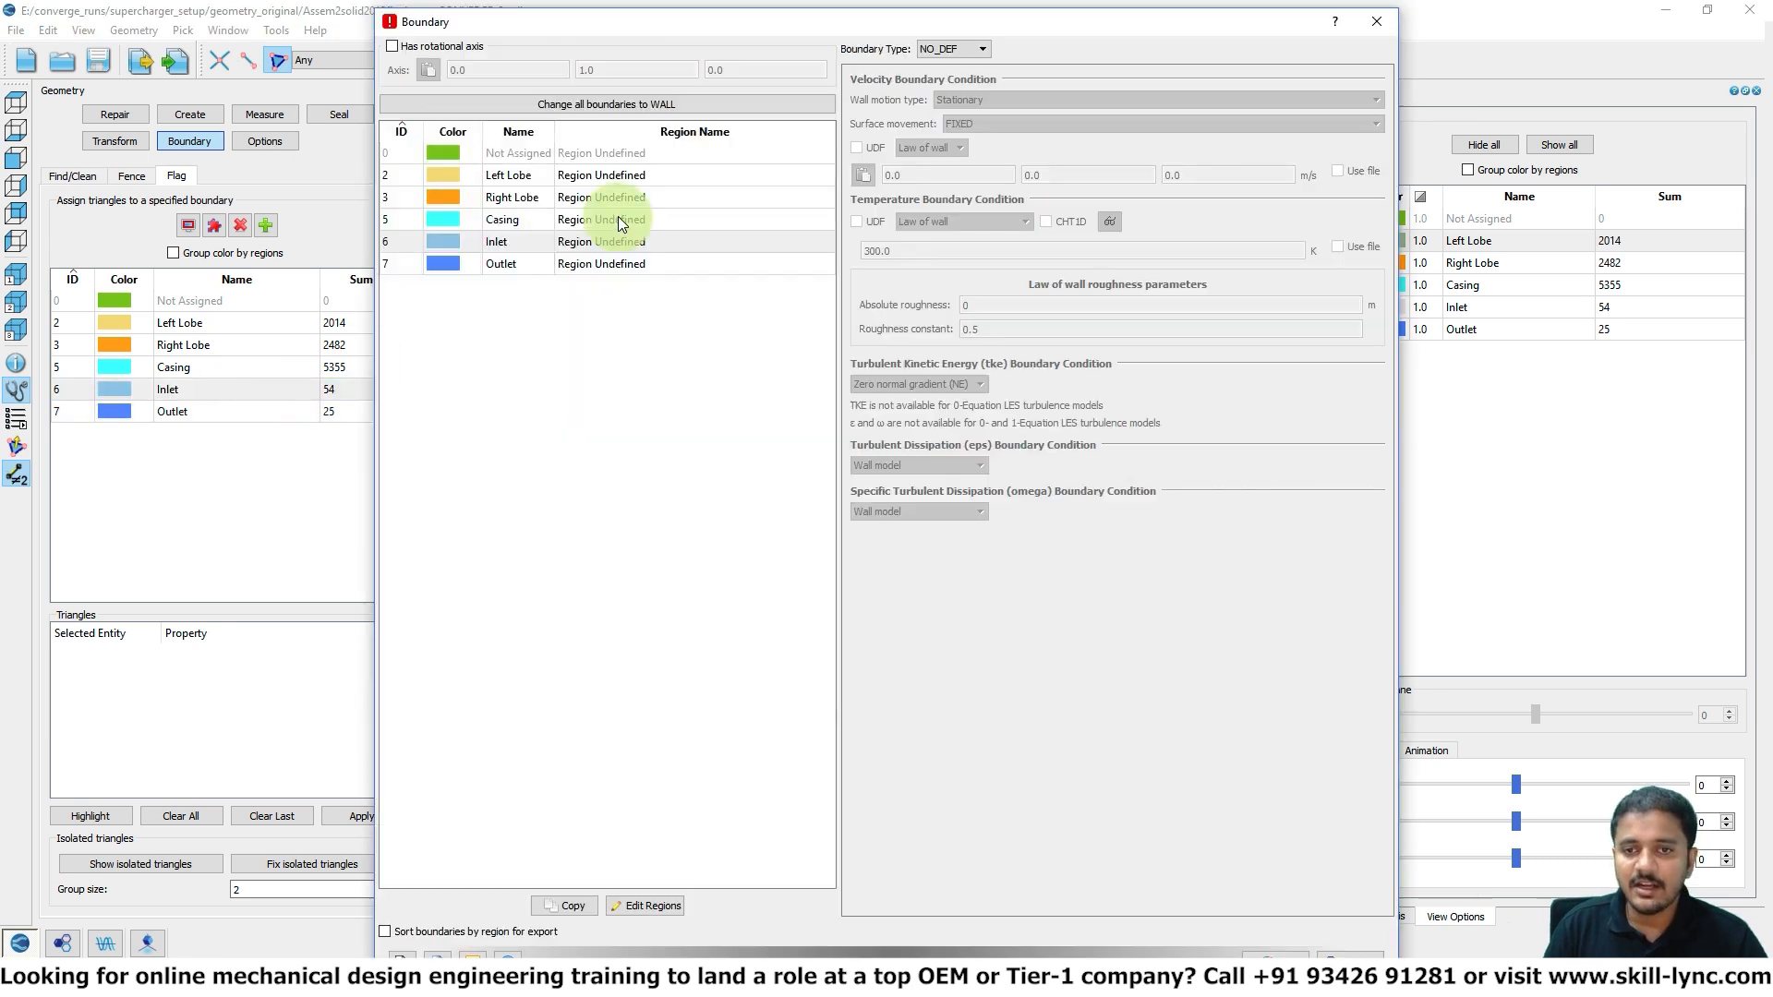
pyautogui.click(967, 52)
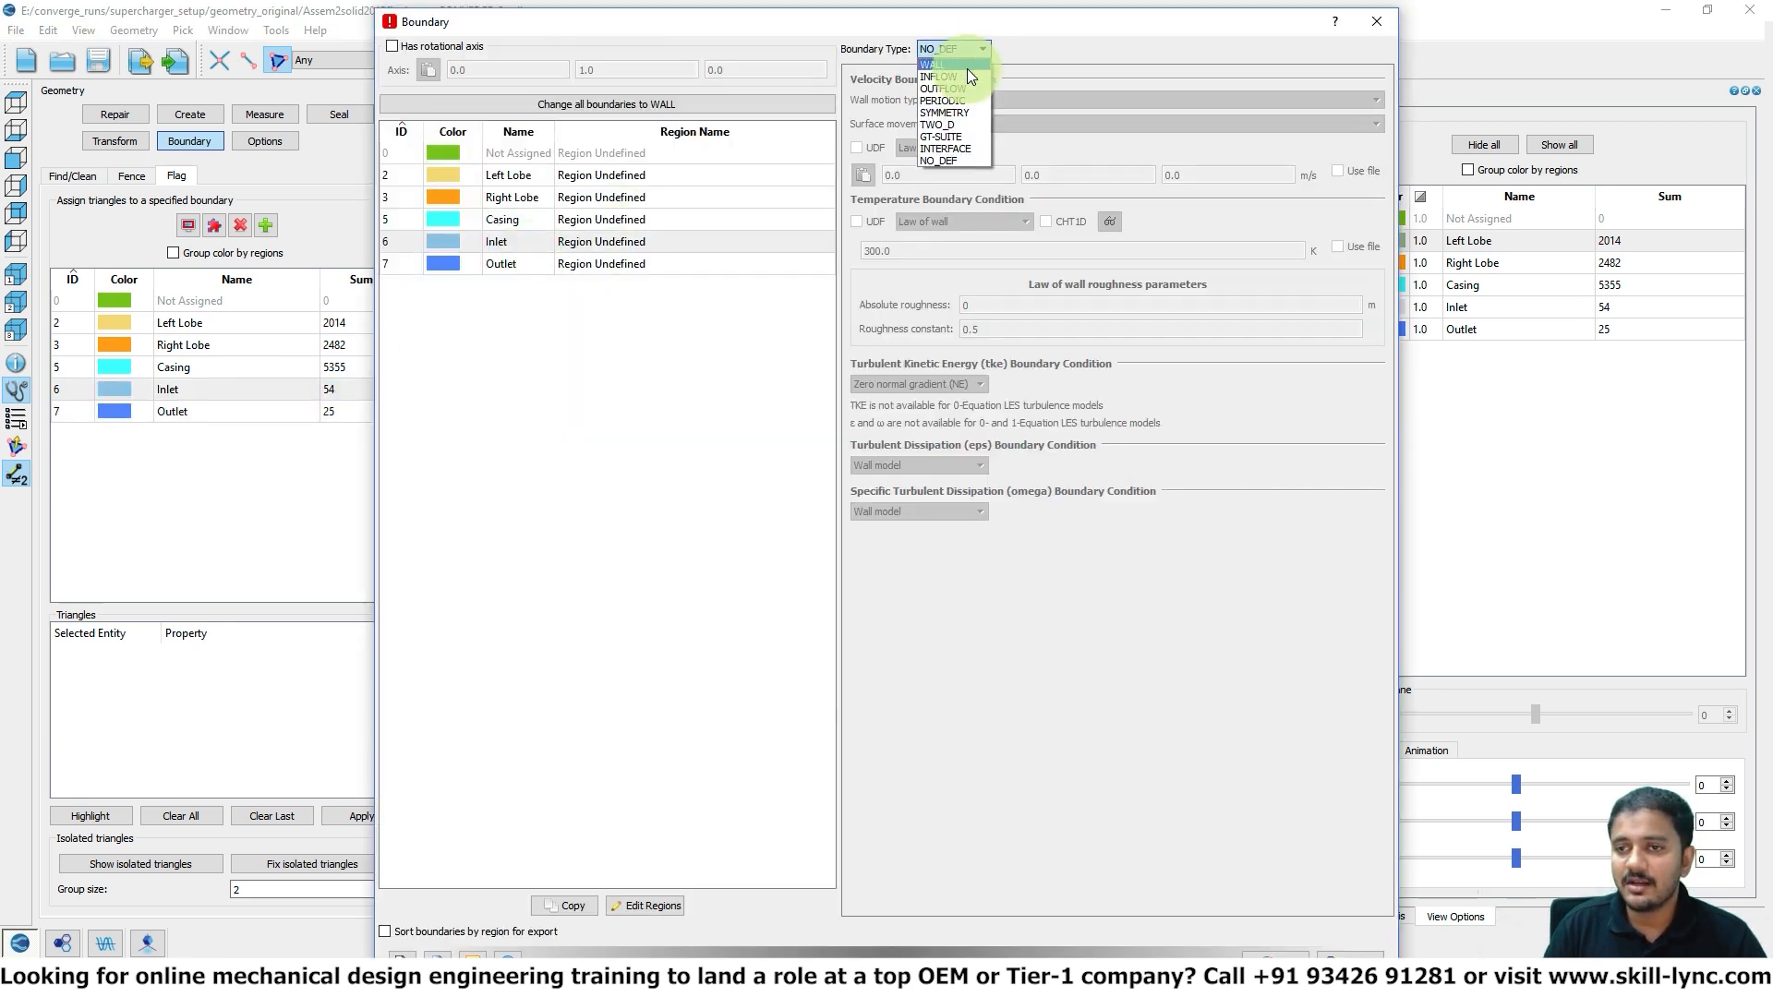
pyautogui.click(966, 76)
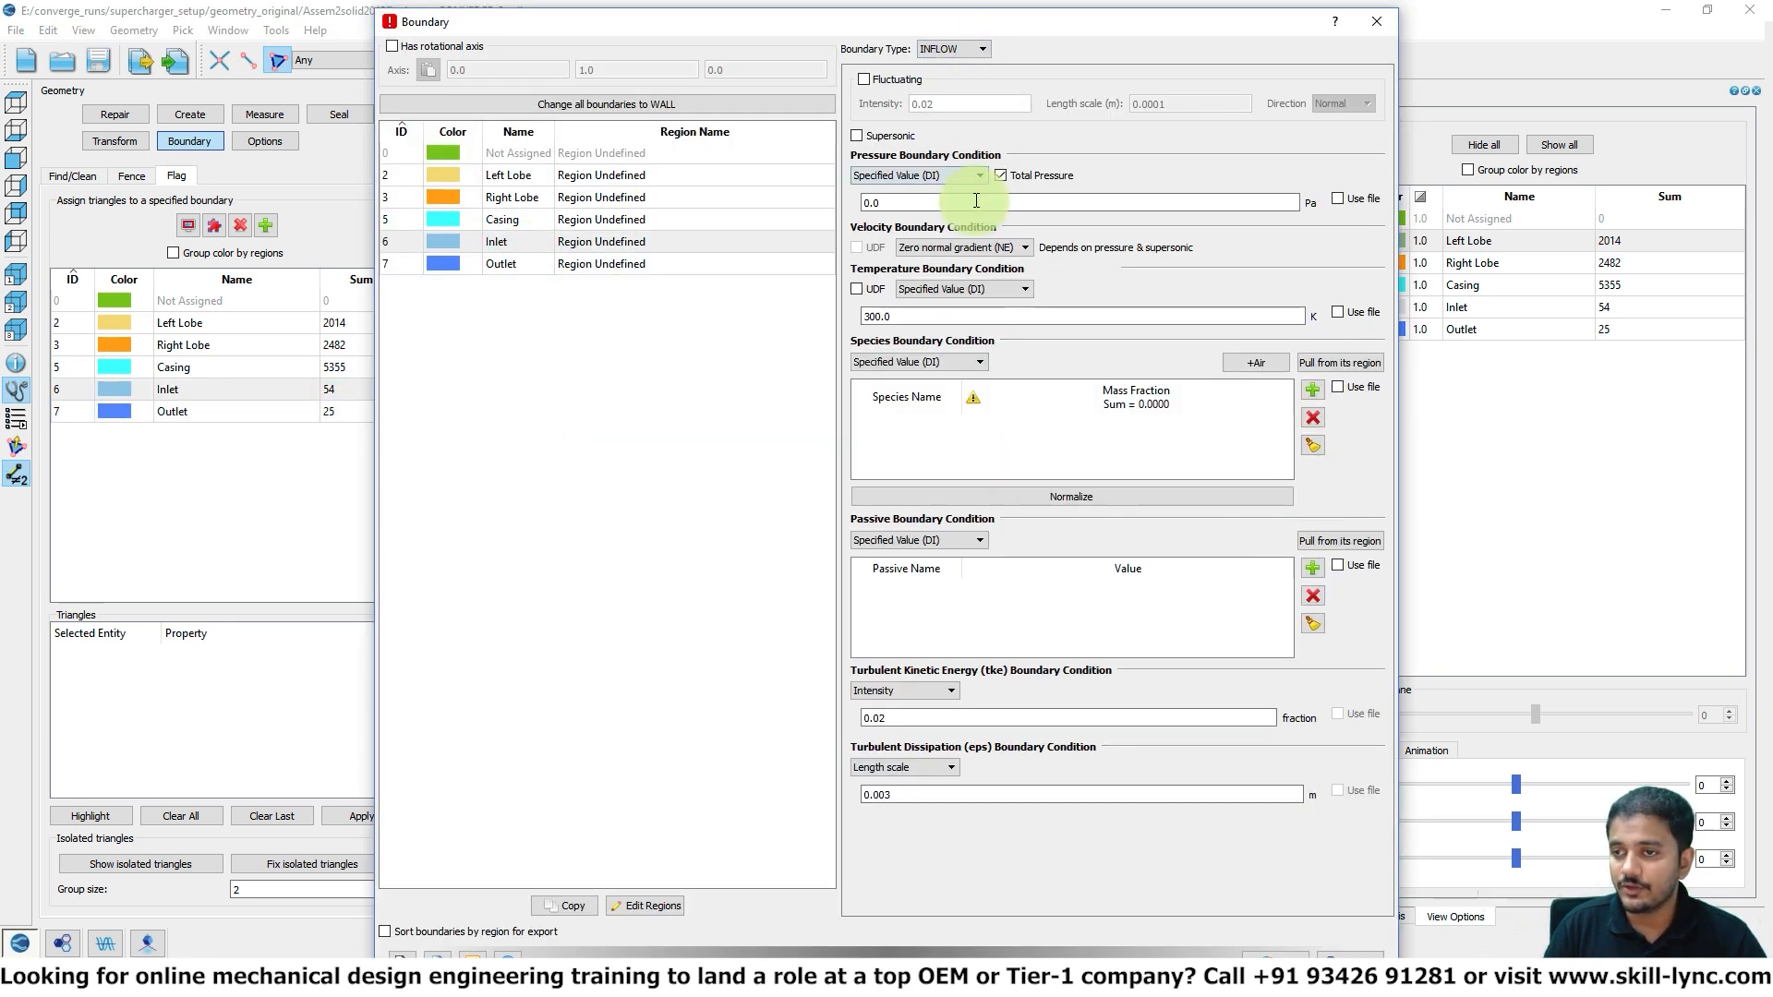
pyautogui.doubleClick(977, 203)
pyautogui.write('101325')
pyautogui.moveTo(976, 203); pyautogui.dragTo(810, 197)
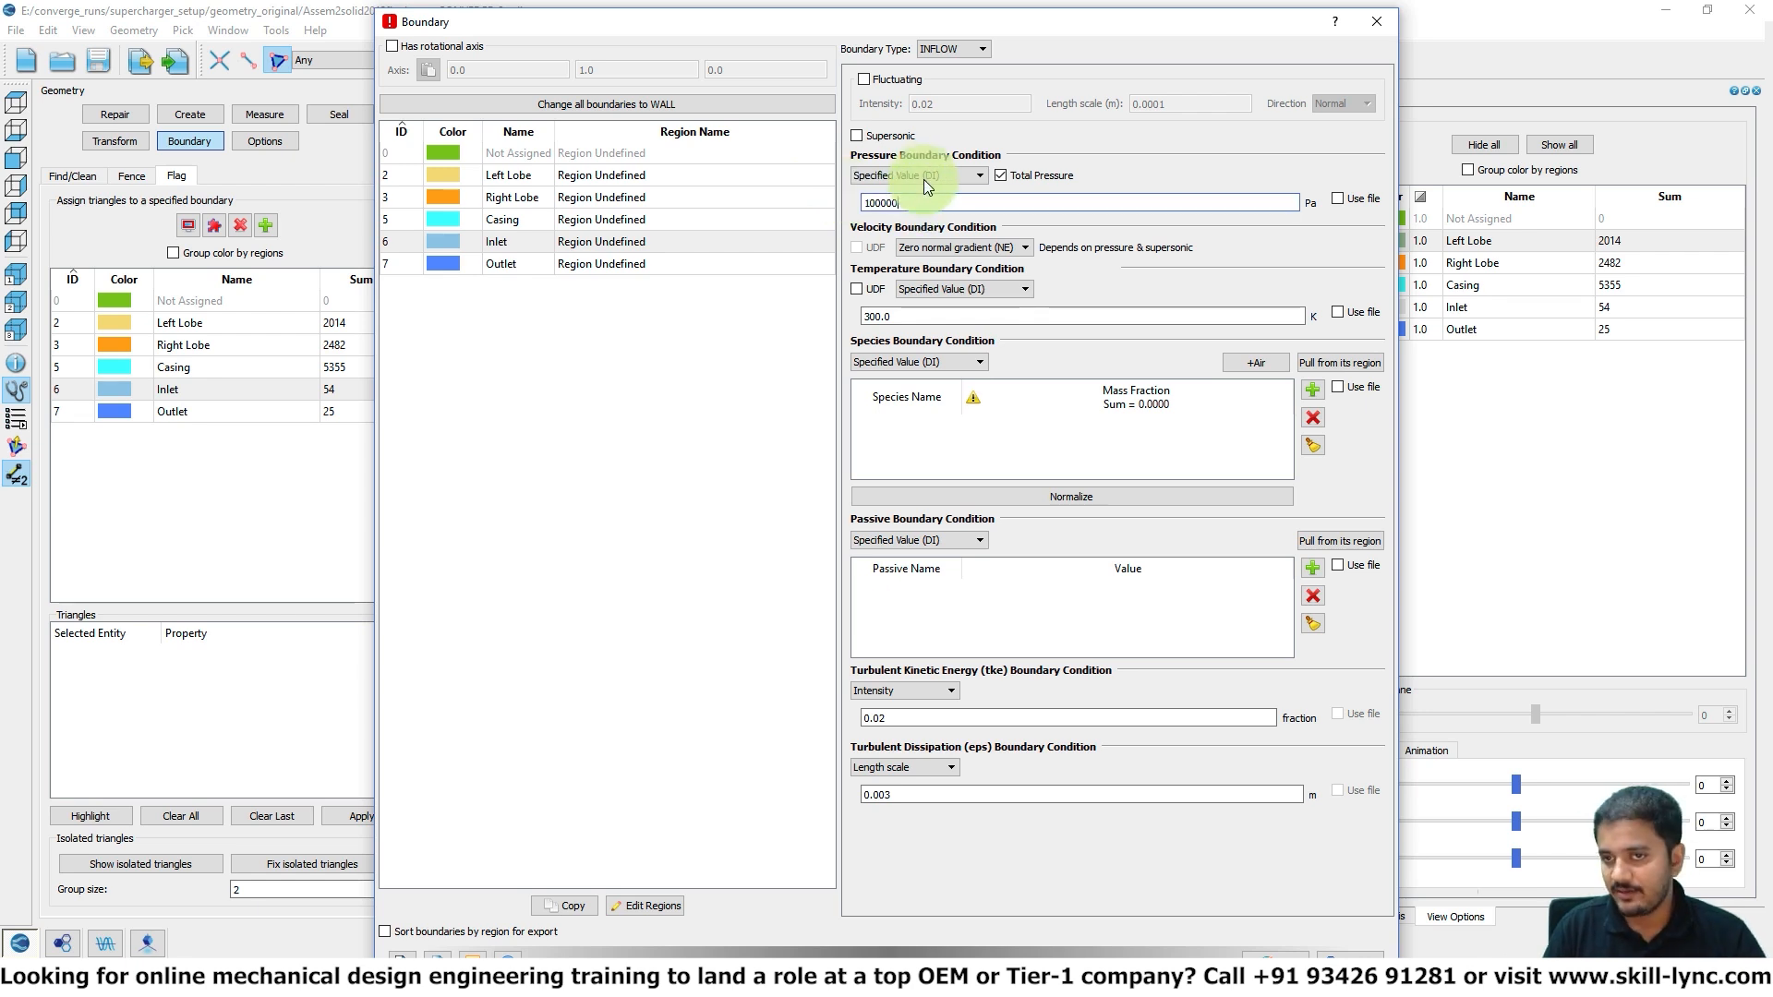
pyautogui.moveTo(927, 203); pyautogui.dragTo(824, 207)
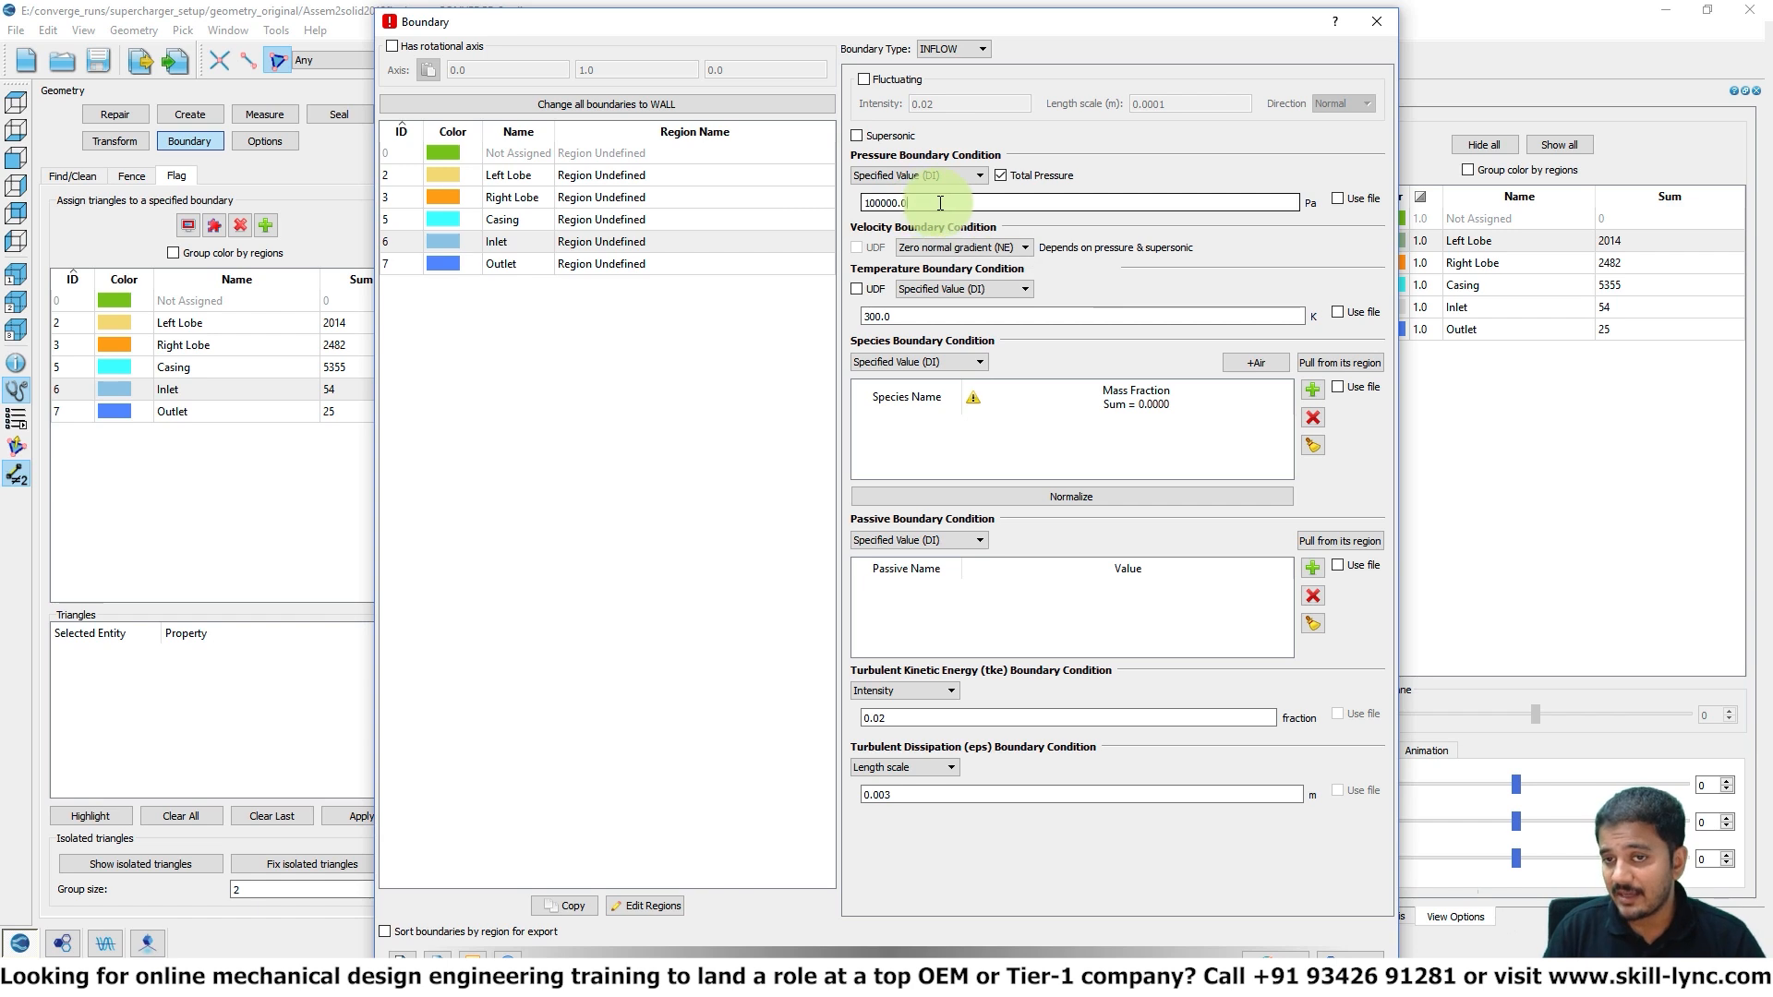
pyautogui.tripleClick(877, 316)
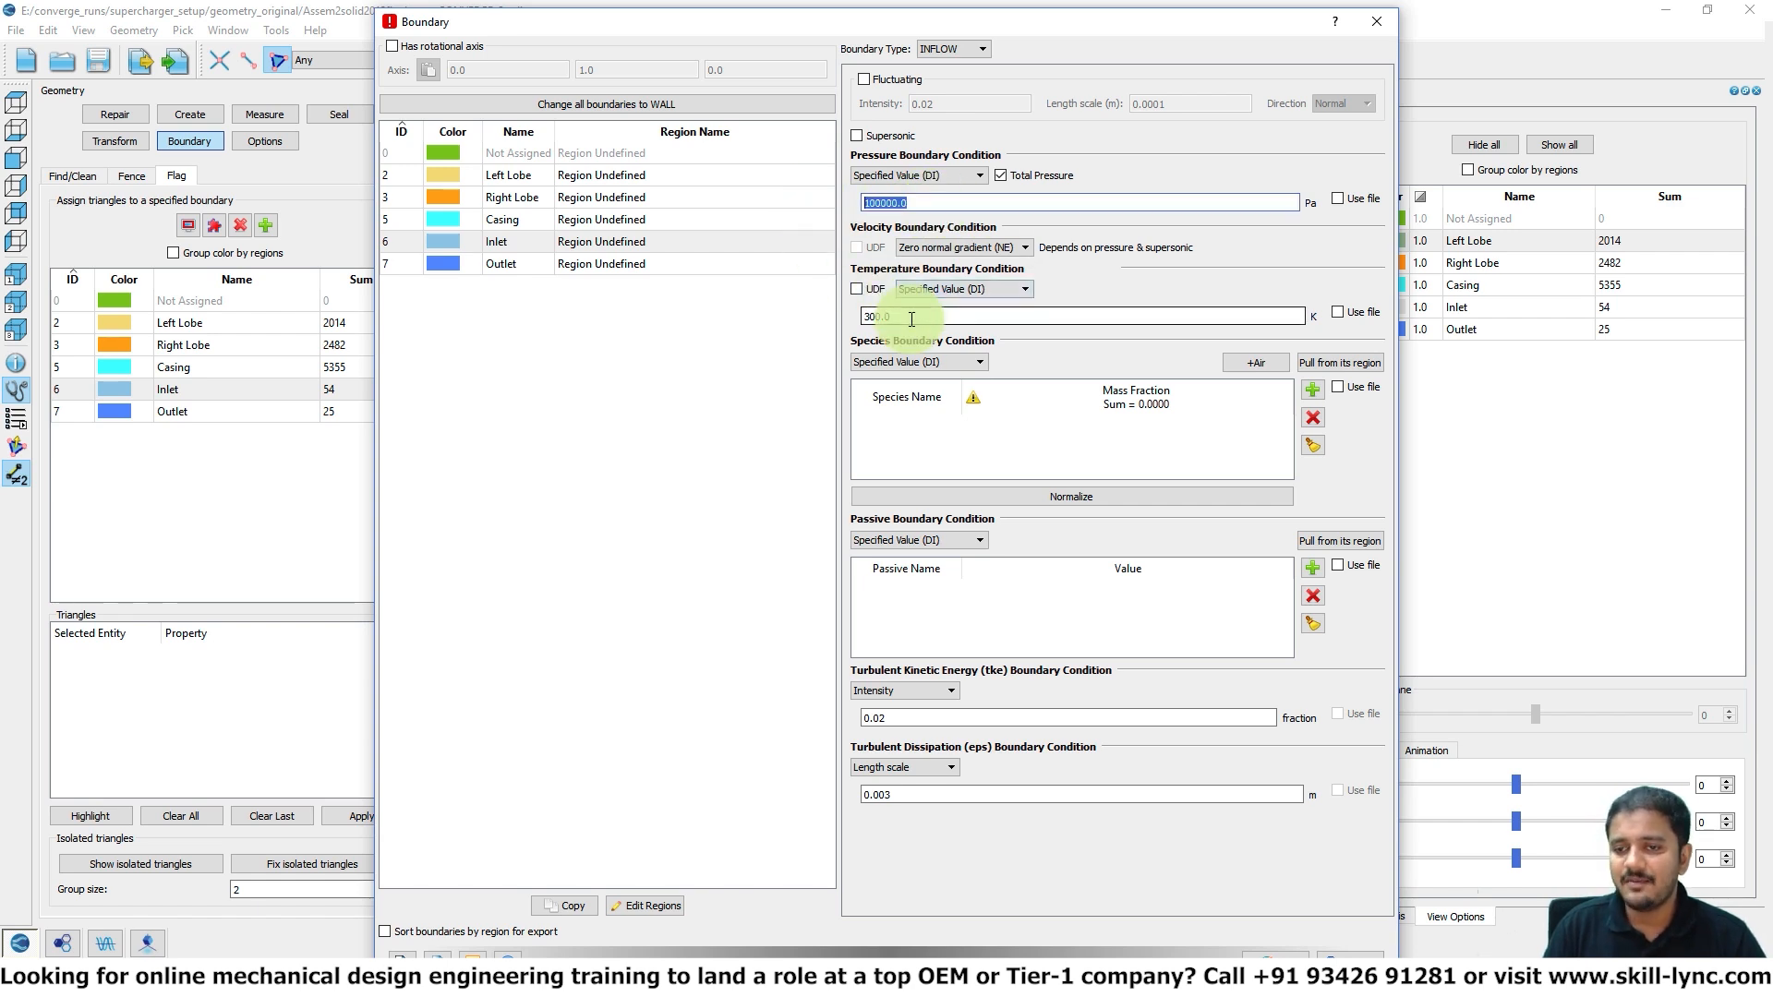
pyautogui.click(1257, 364)
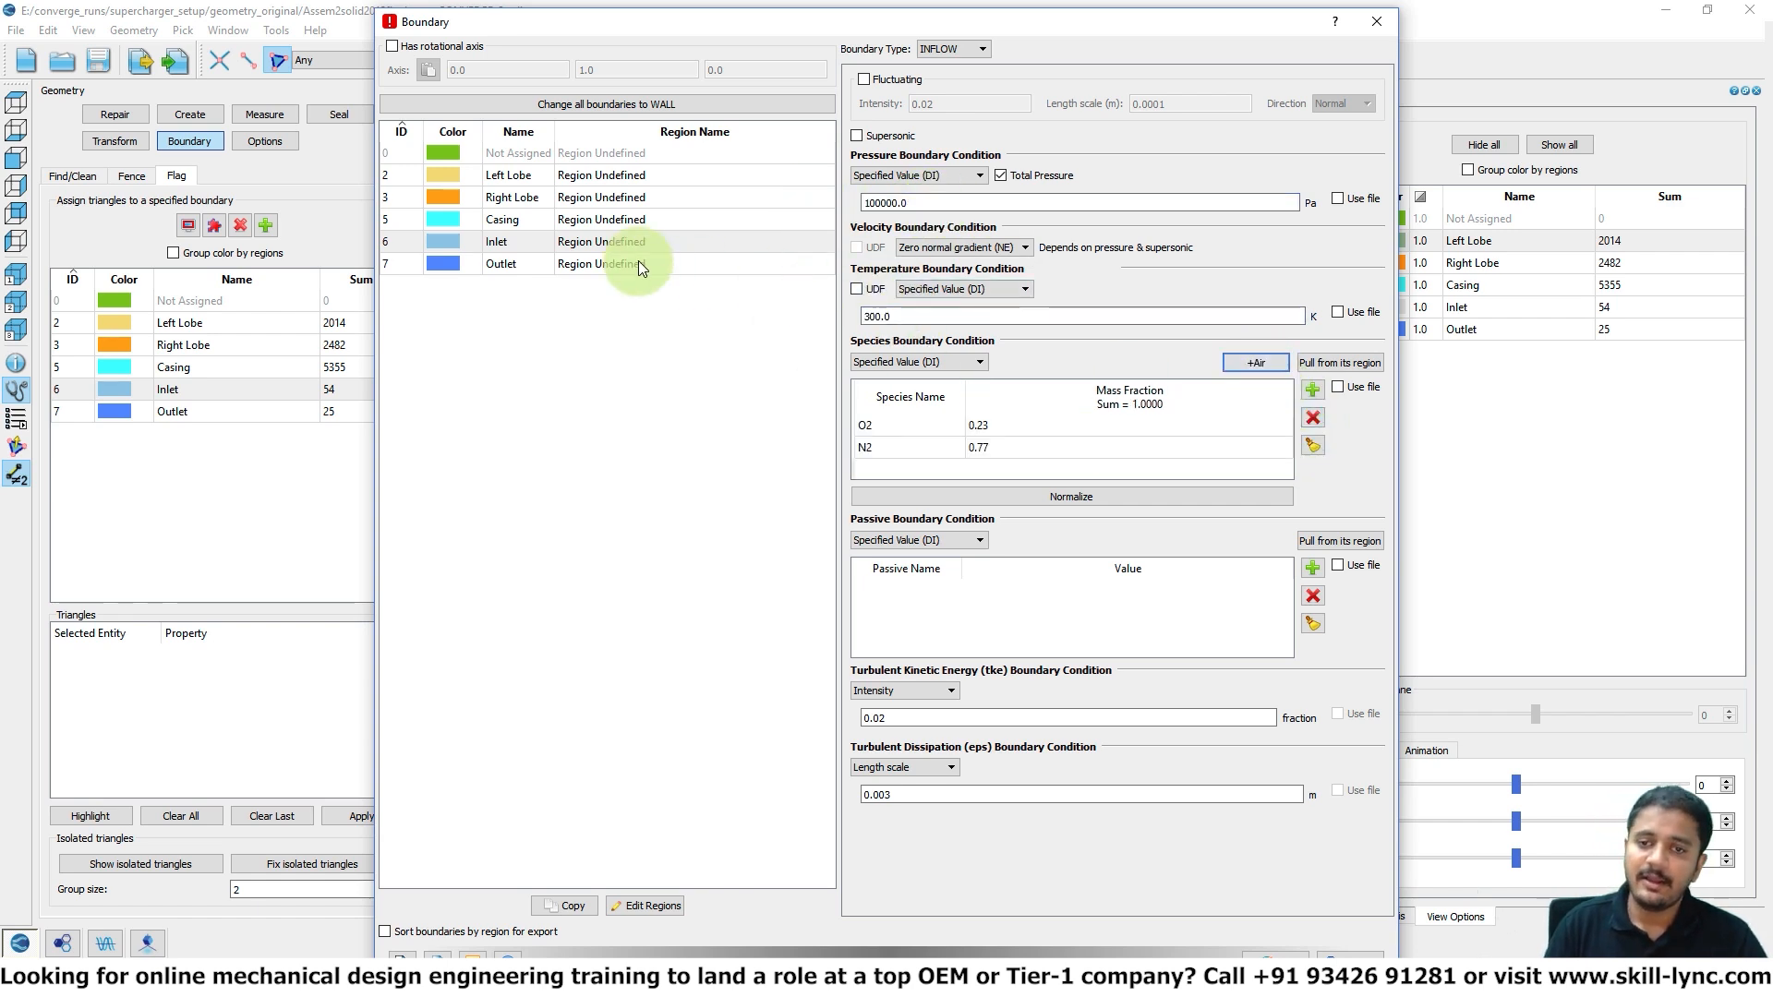
# - Make the Outlet an OUTFLOW boundary with a specified pressure of 200000 Pa and air as the backflow species
pyautogui.click(513, 265)
pyautogui.click(979, 50)
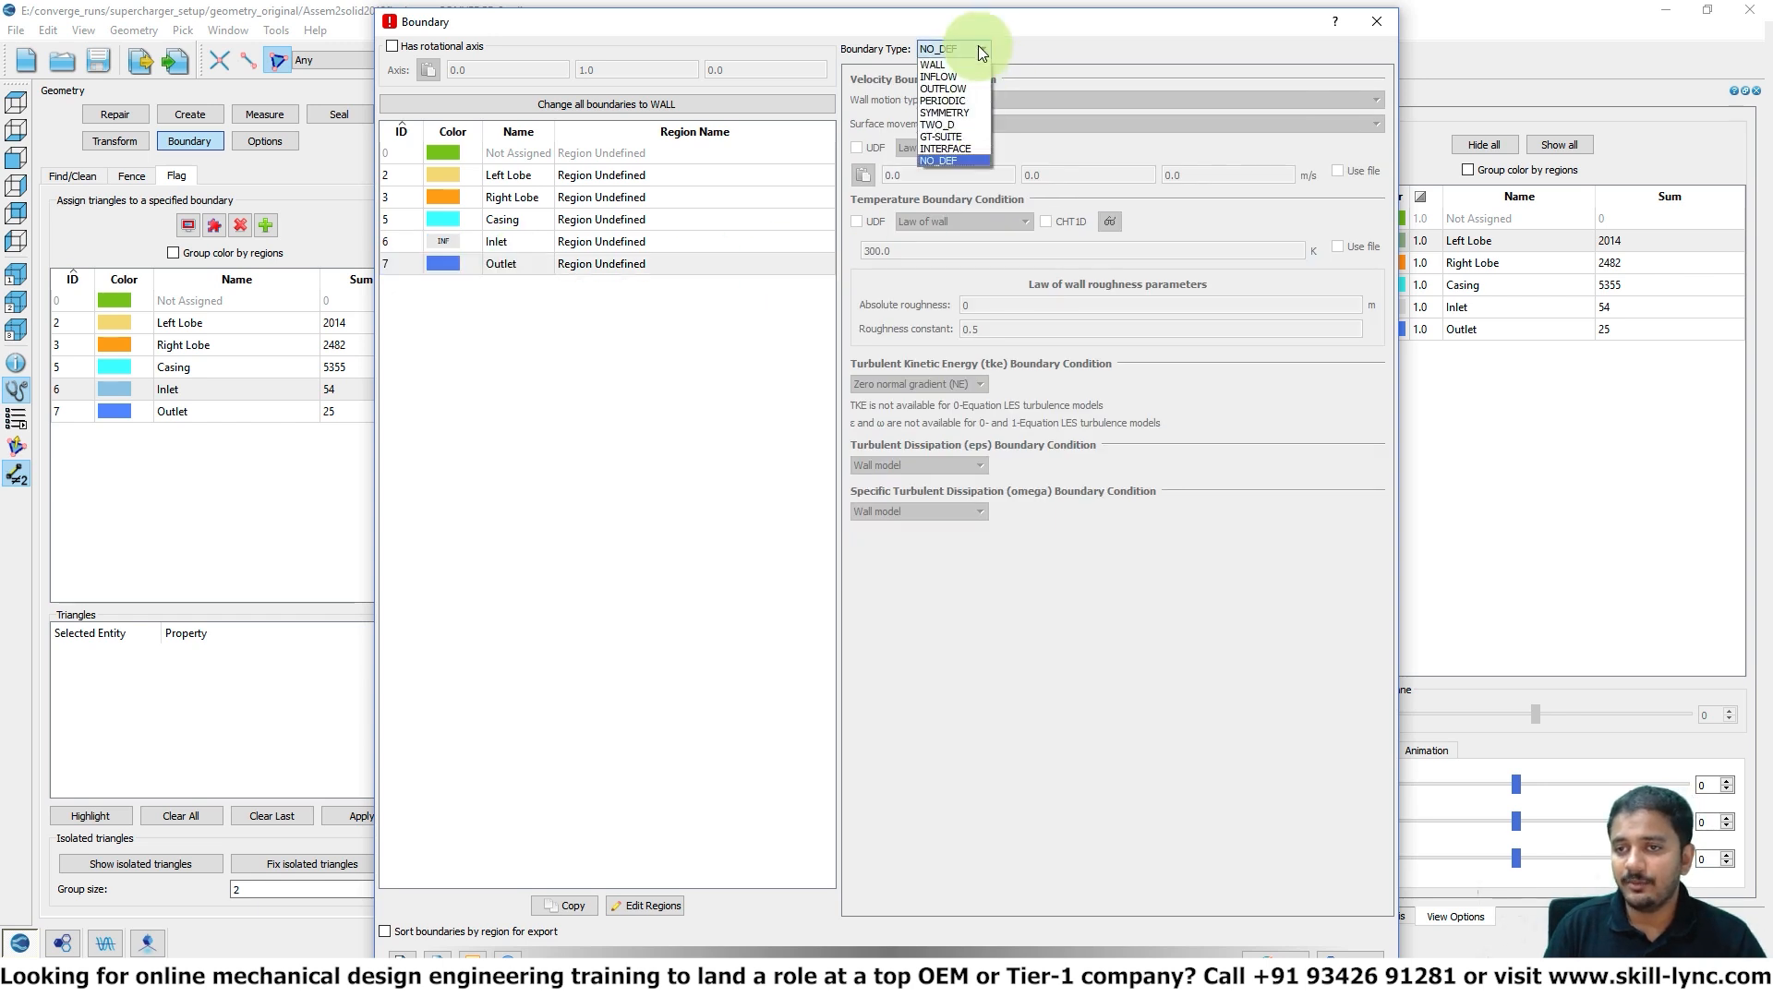
pyautogui.click(964, 88)
pyautogui.doubleClick(922, 125)
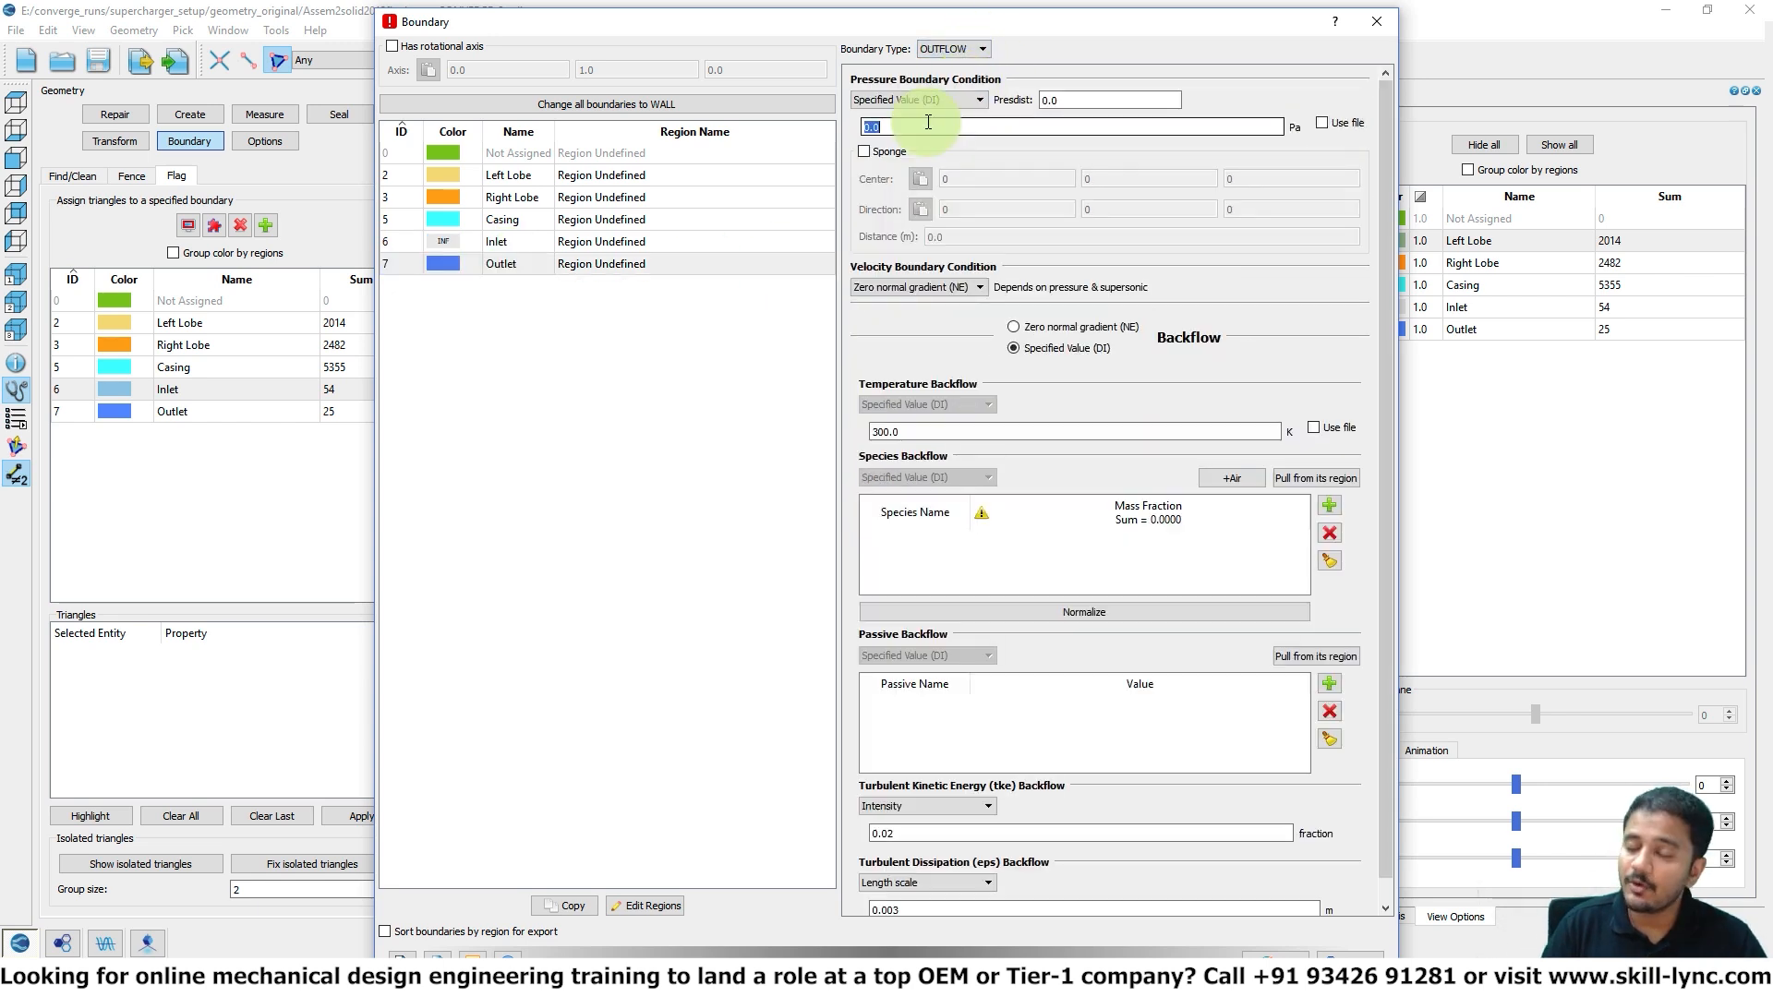
pyautogui.write('20000')
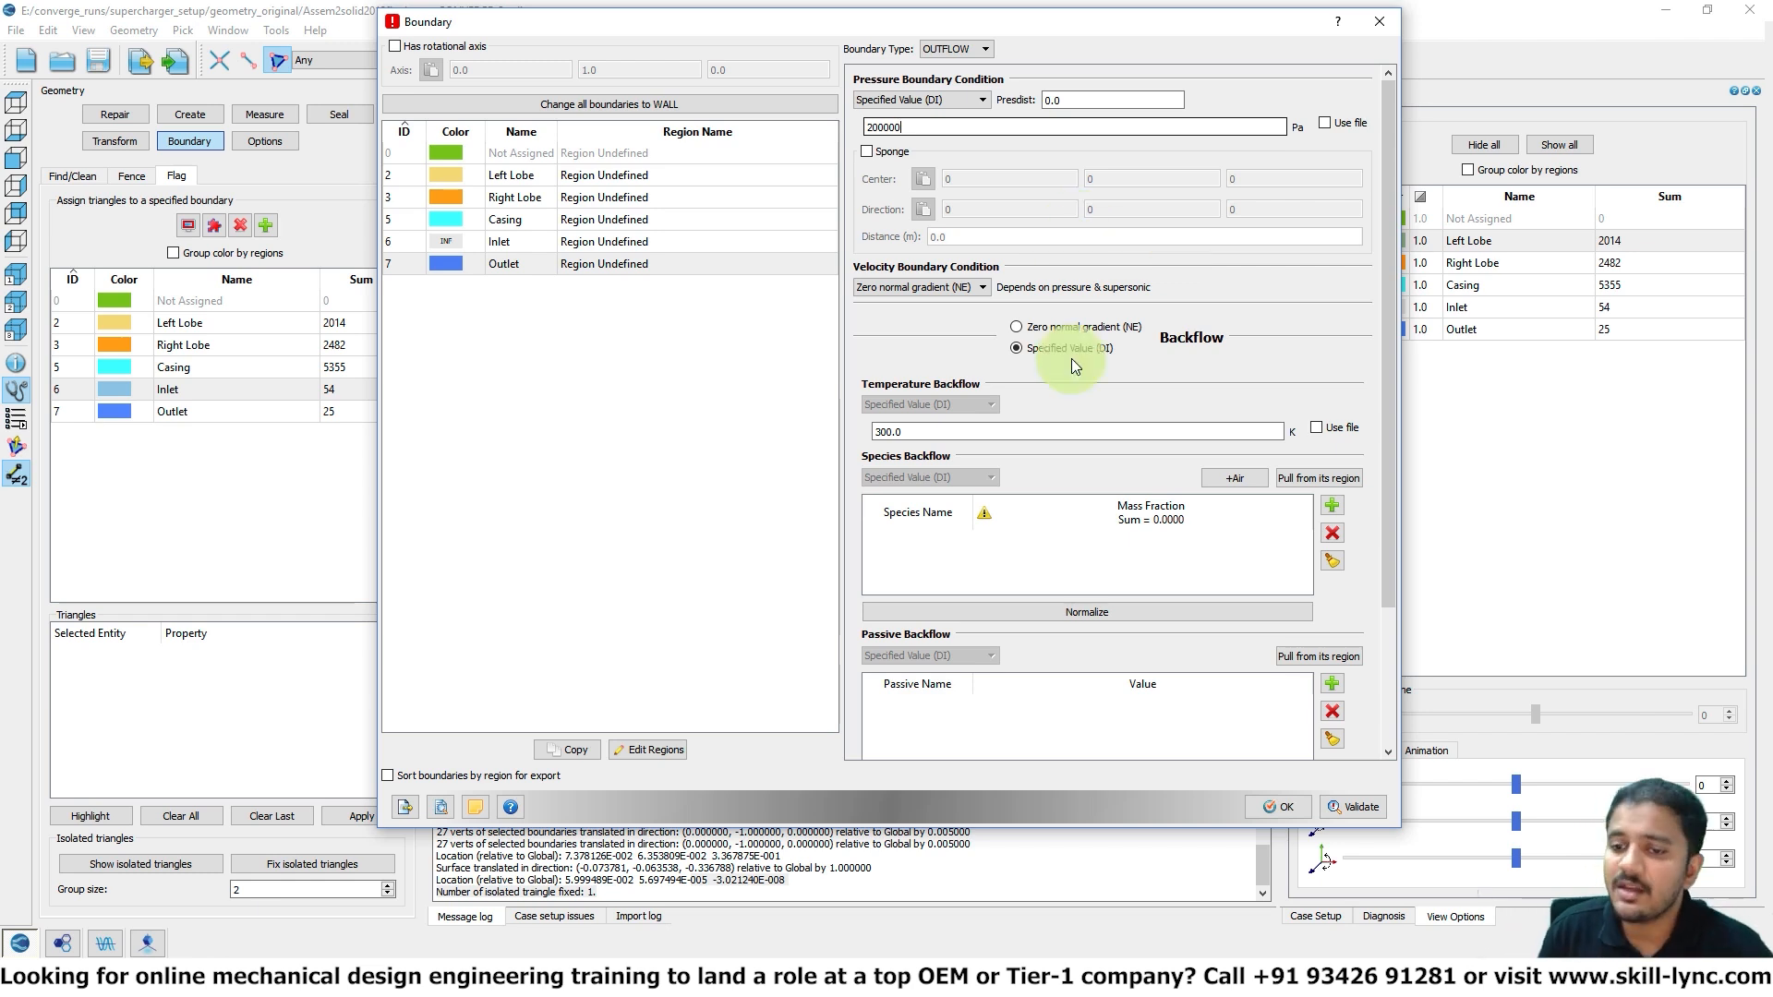
pyautogui.click(1245, 477)
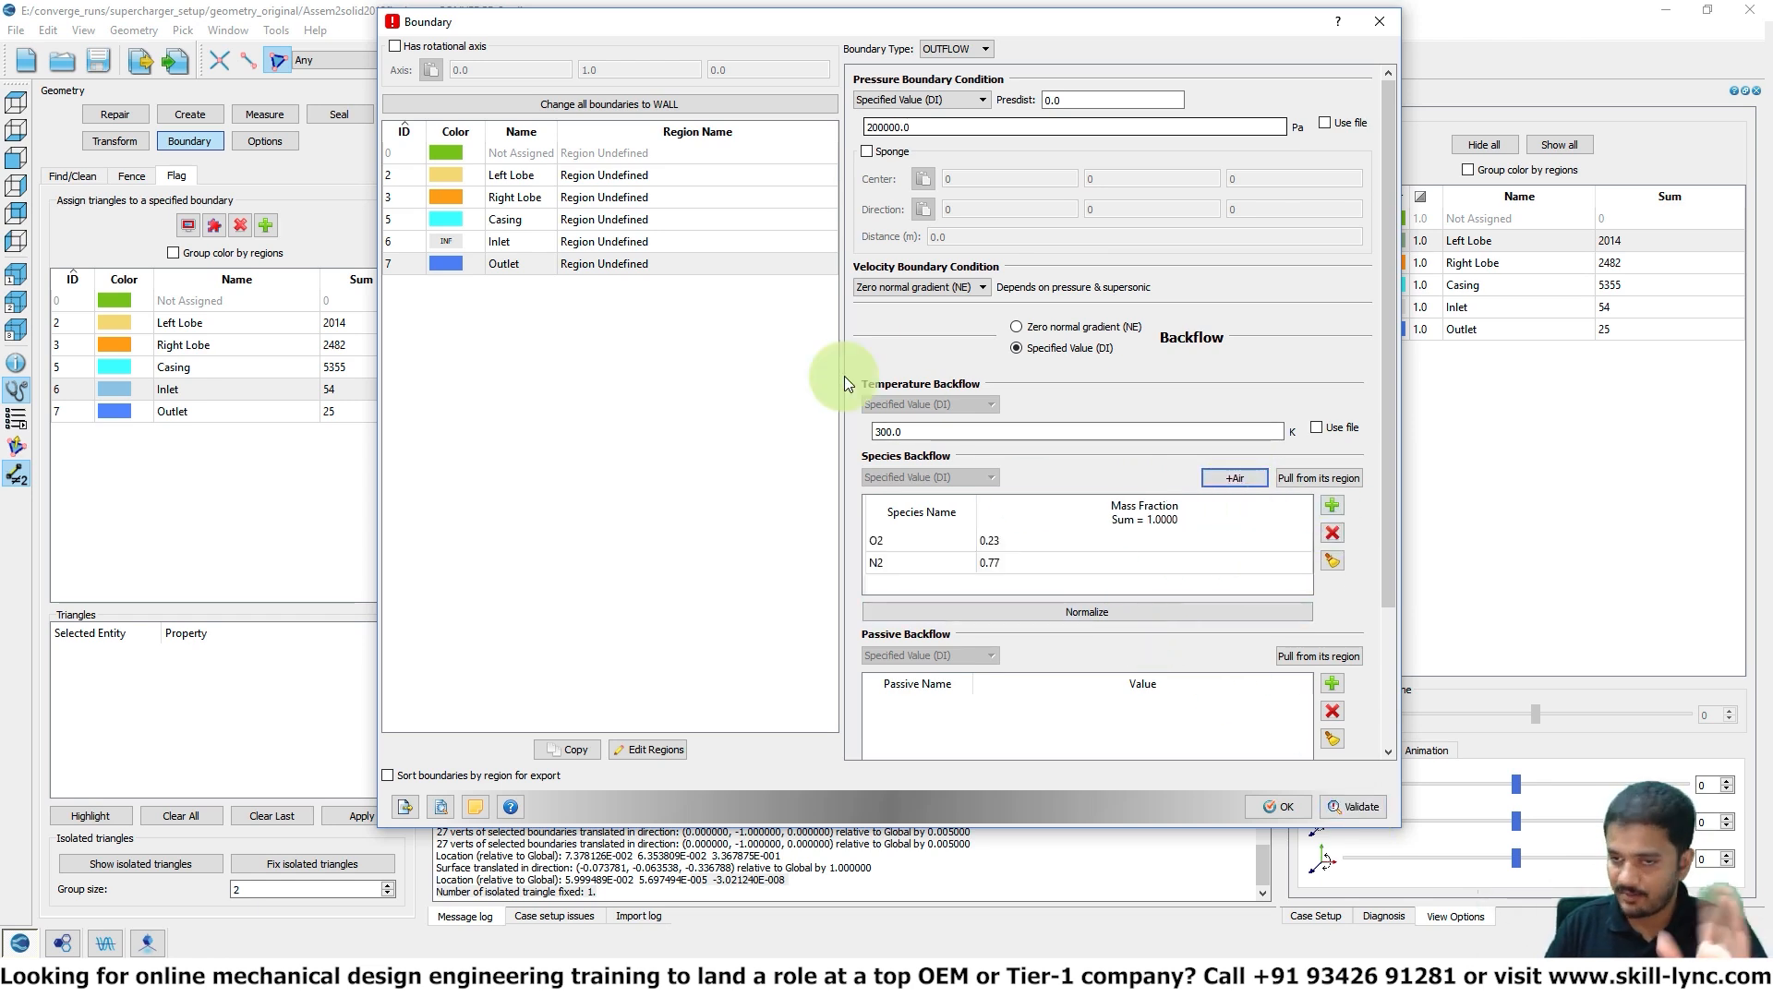
pyautogui.click(1343, 805)
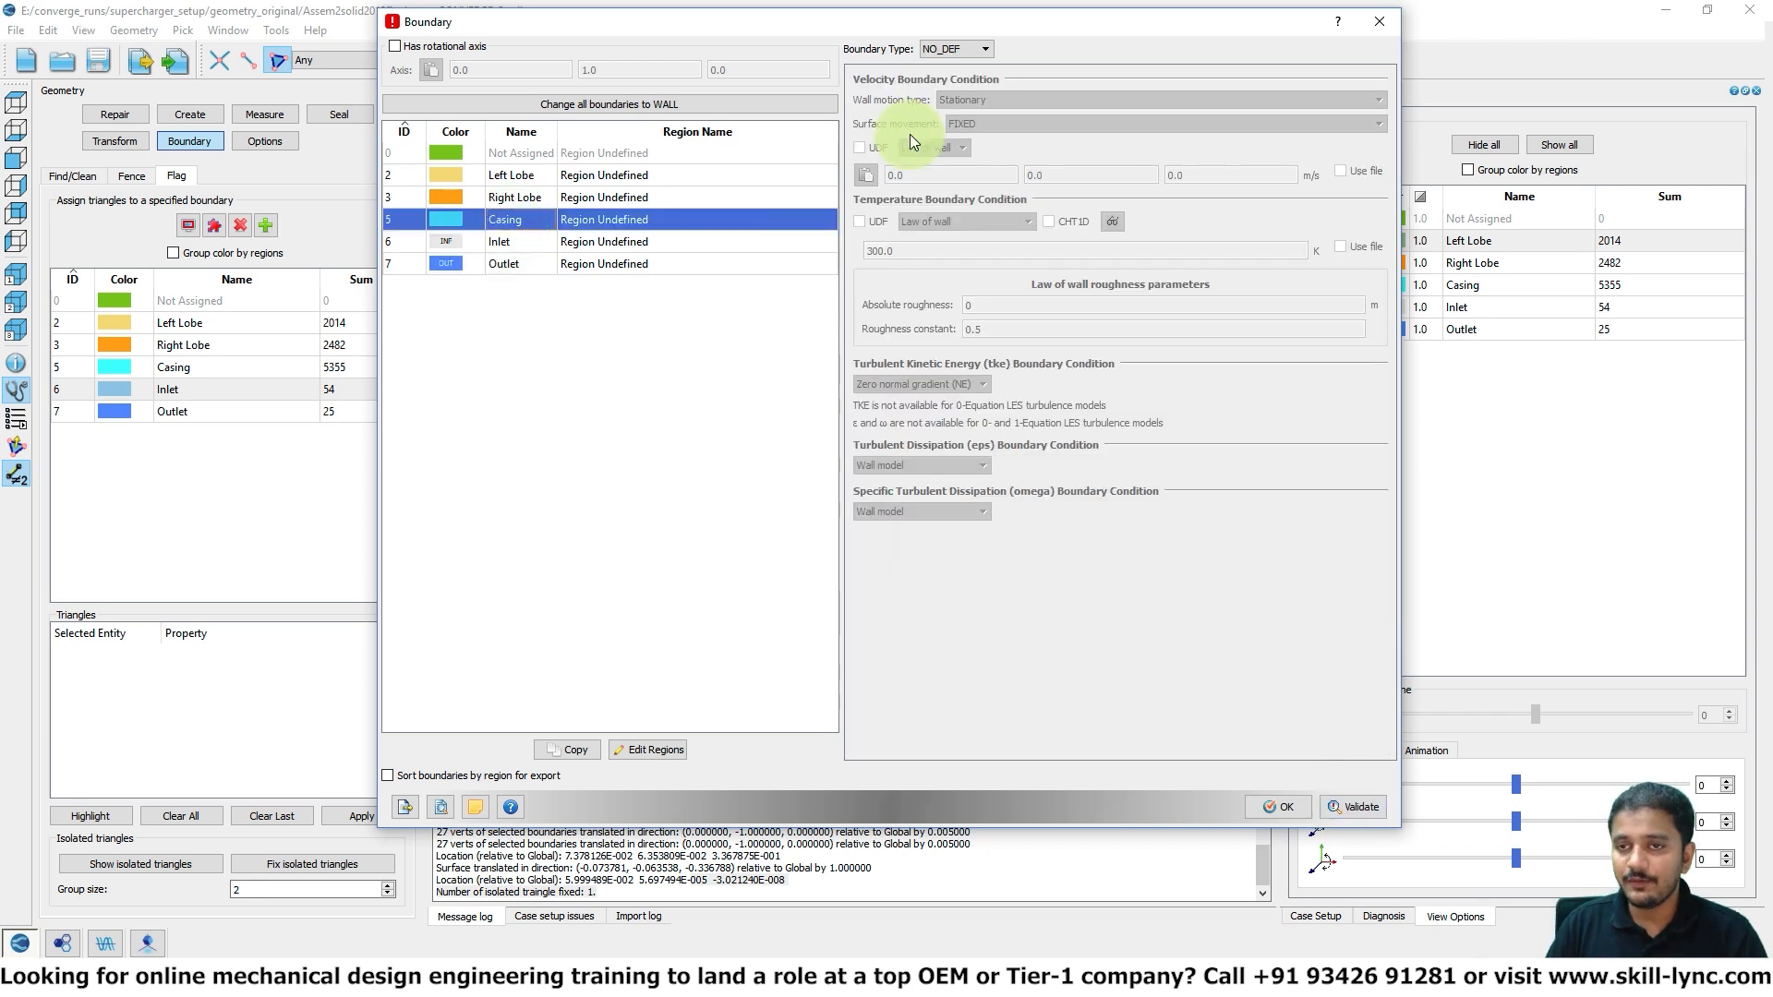
# - Set the Casing's boundary type to WALL and display every boundary except the casing to expose the rotors
pyautogui.click(956, 49)
pyautogui.click(956, 66)
pyautogui.moveTo(839, 30); pyautogui.dragTo(946, 584)
pyautogui.click(750, 312)
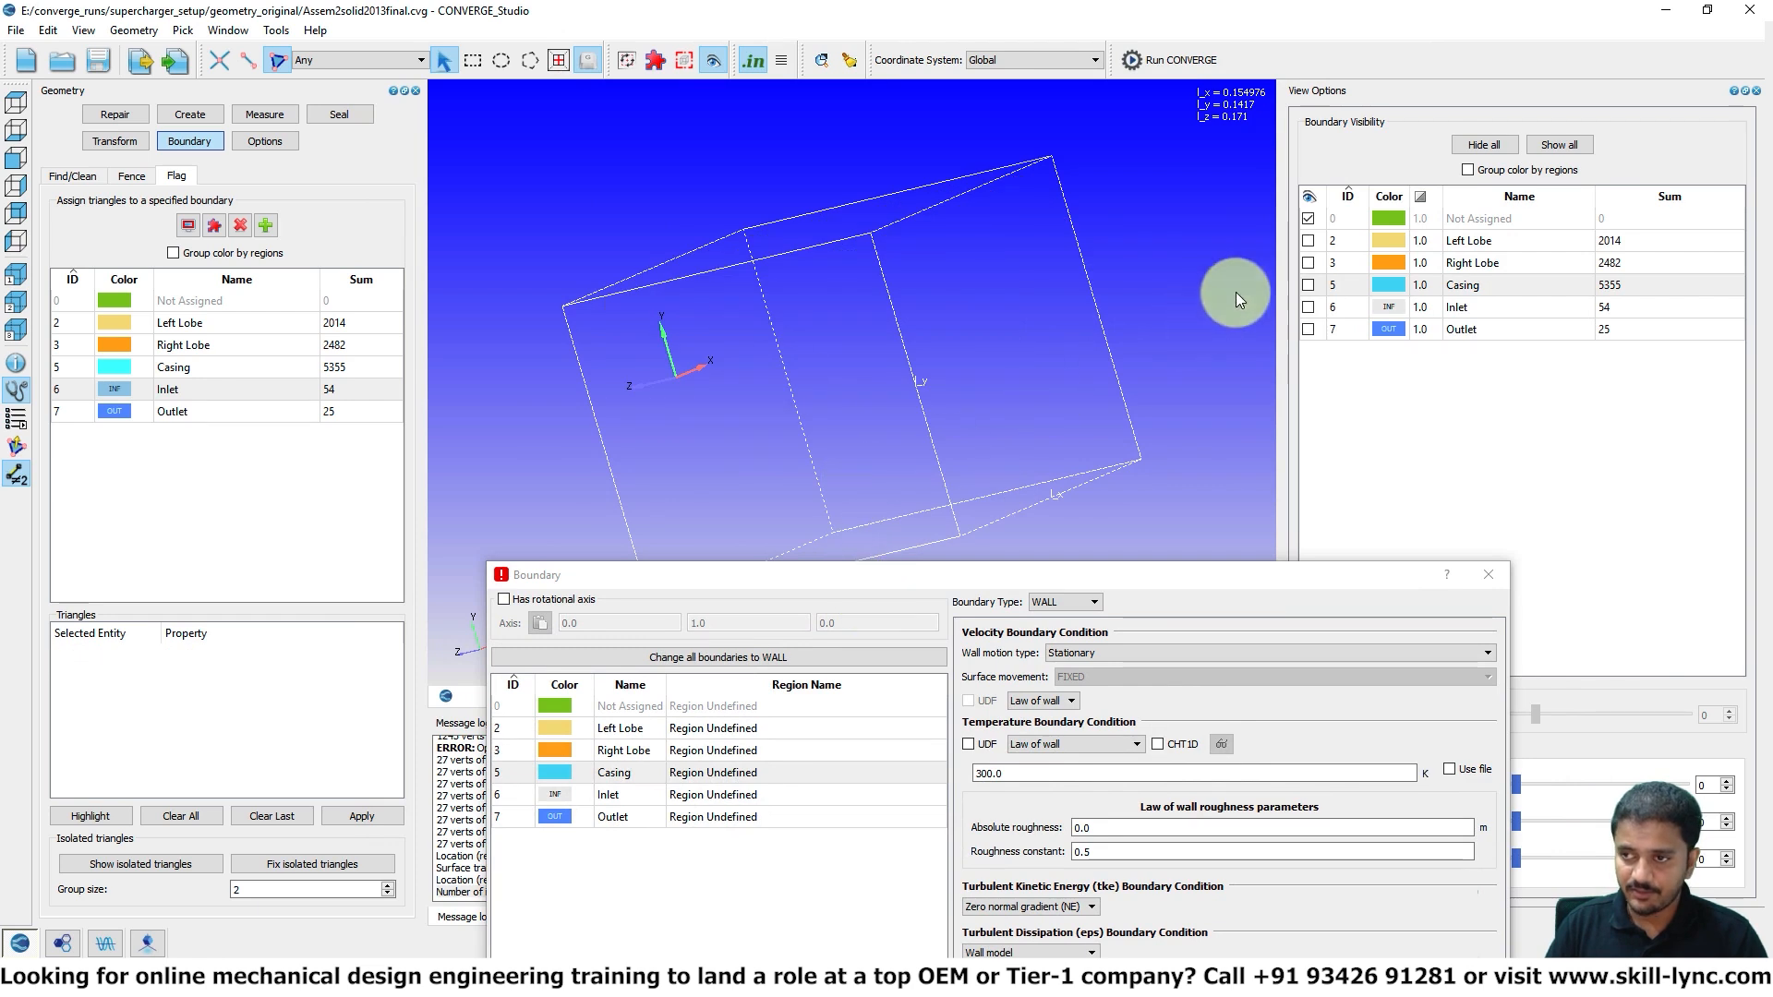
pyautogui.click(1559, 145)
pyautogui.doubleClick(790, 394)
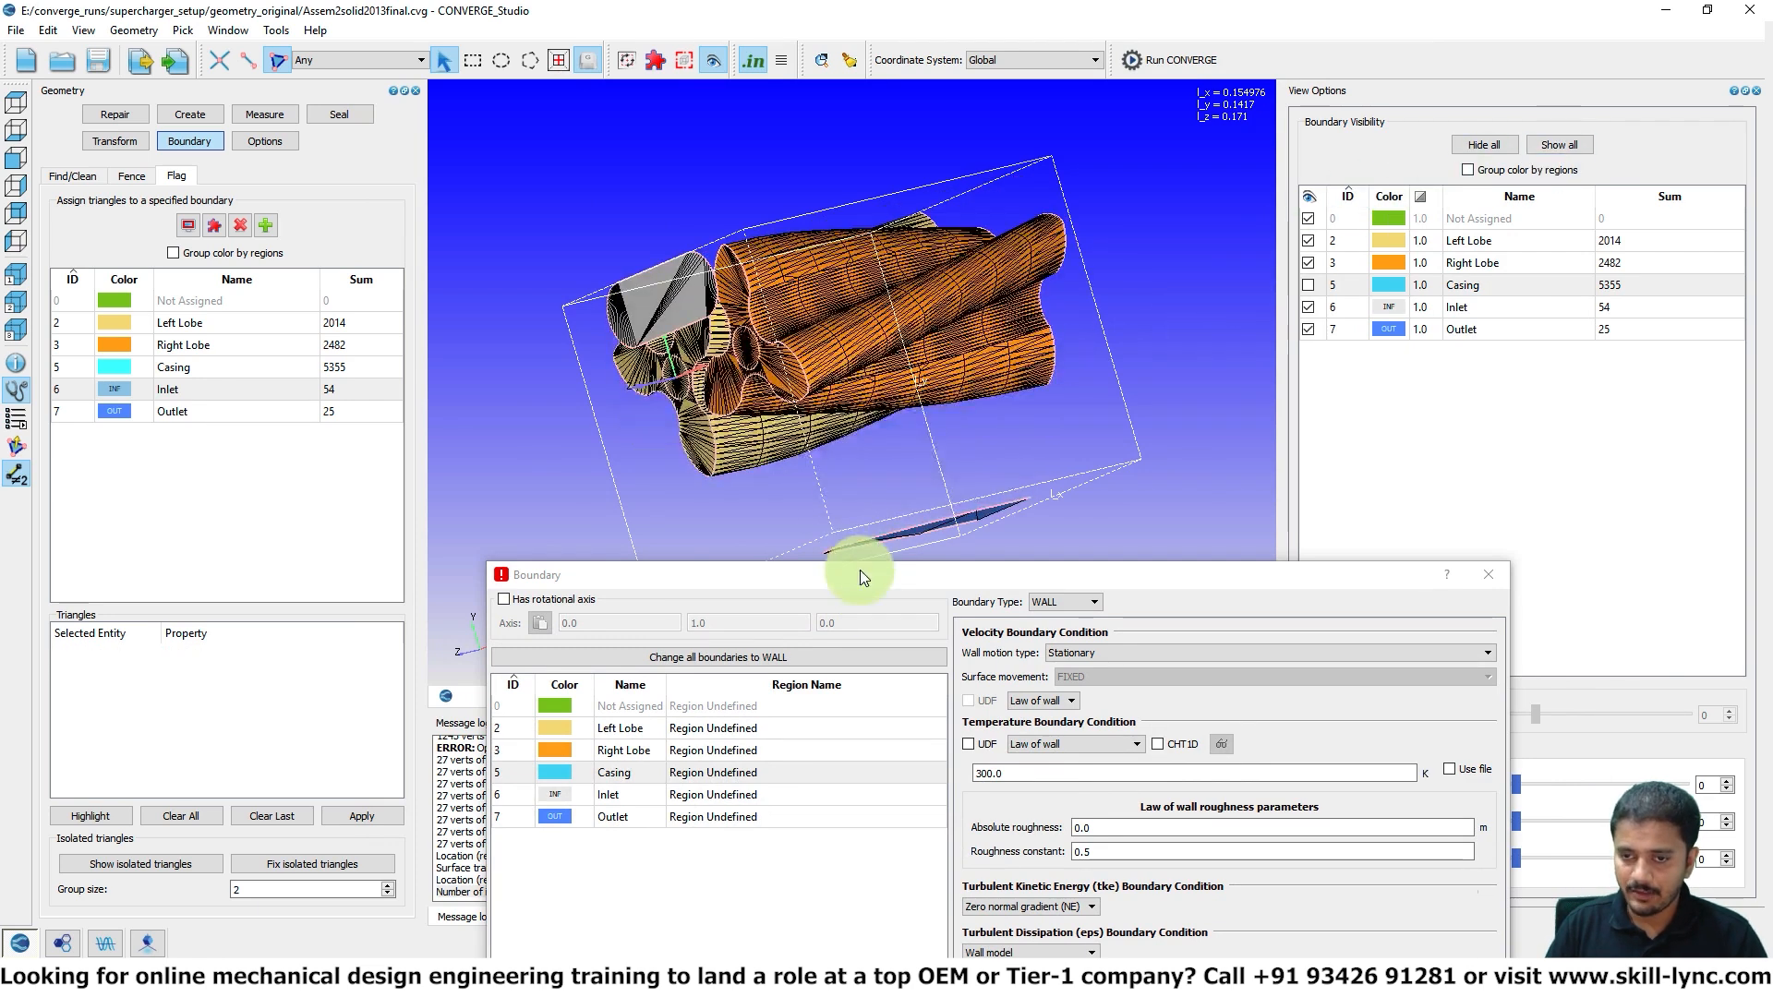
# - Set the Right Lobe's boundary type to WALL with a Rotating wall motion
pyautogui.click(628, 750)
pyautogui.moveTo(1099, 577); pyautogui.dragTo(964, 493)
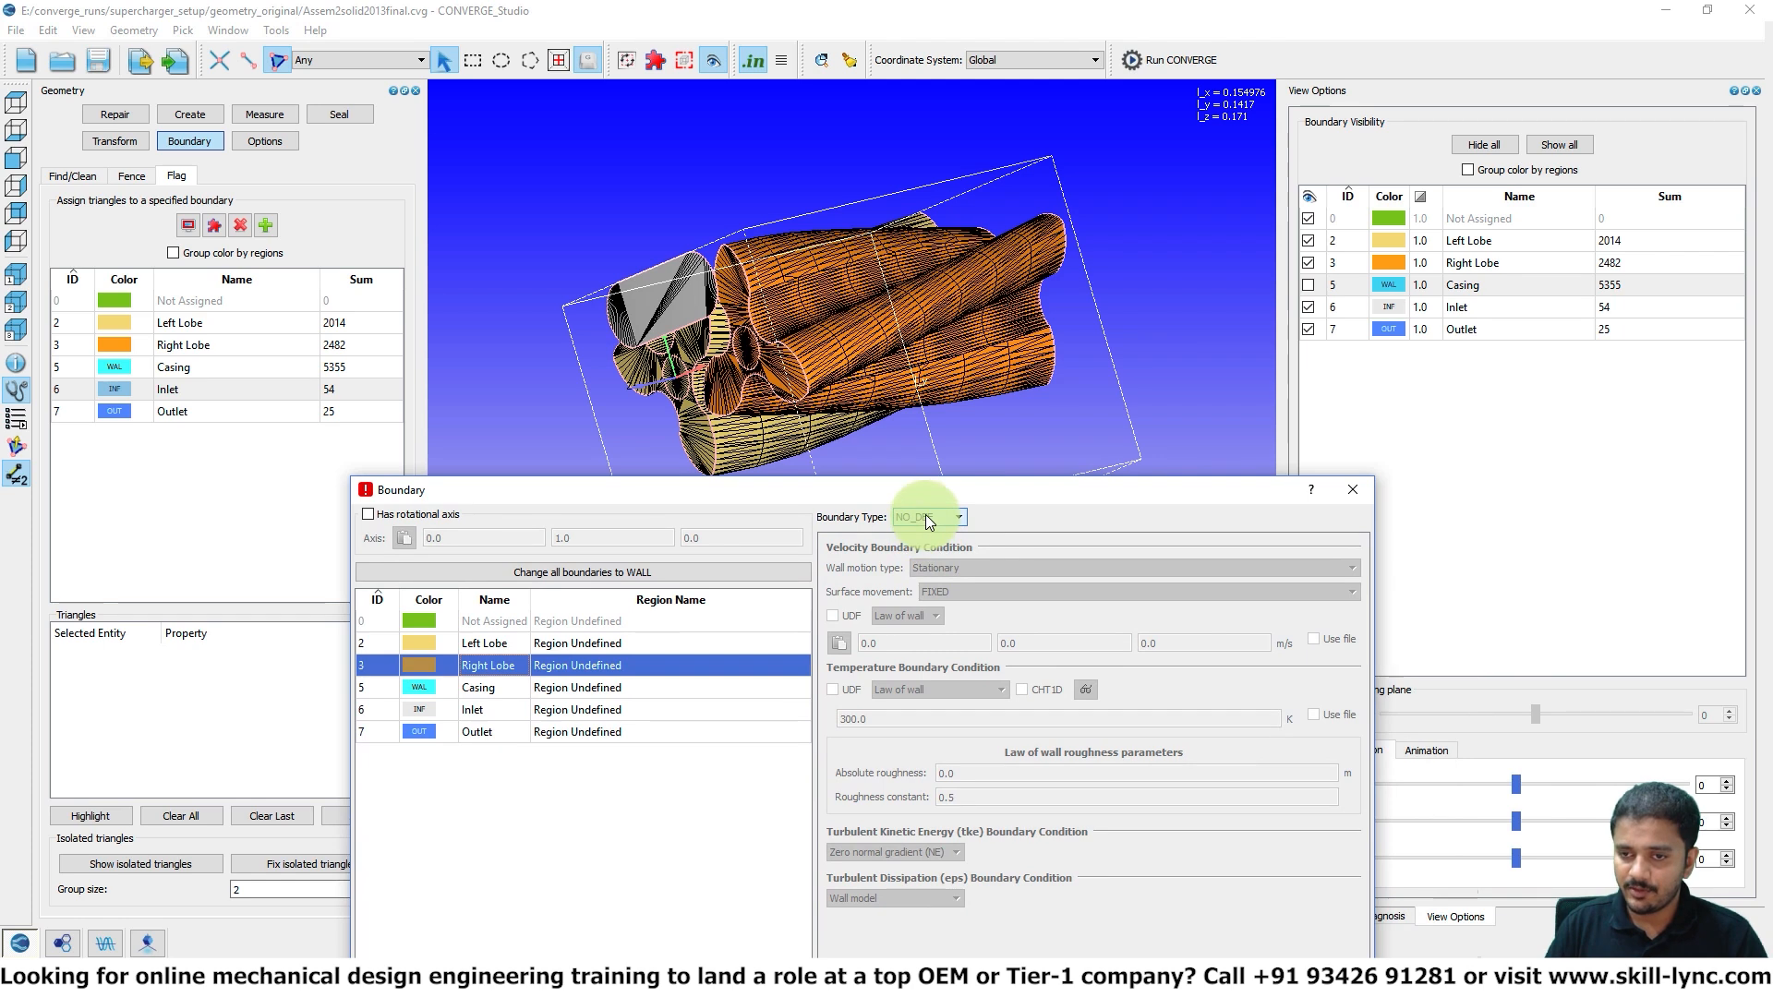
pyautogui.click(928, 521)
pyautogui.click(927, 536)
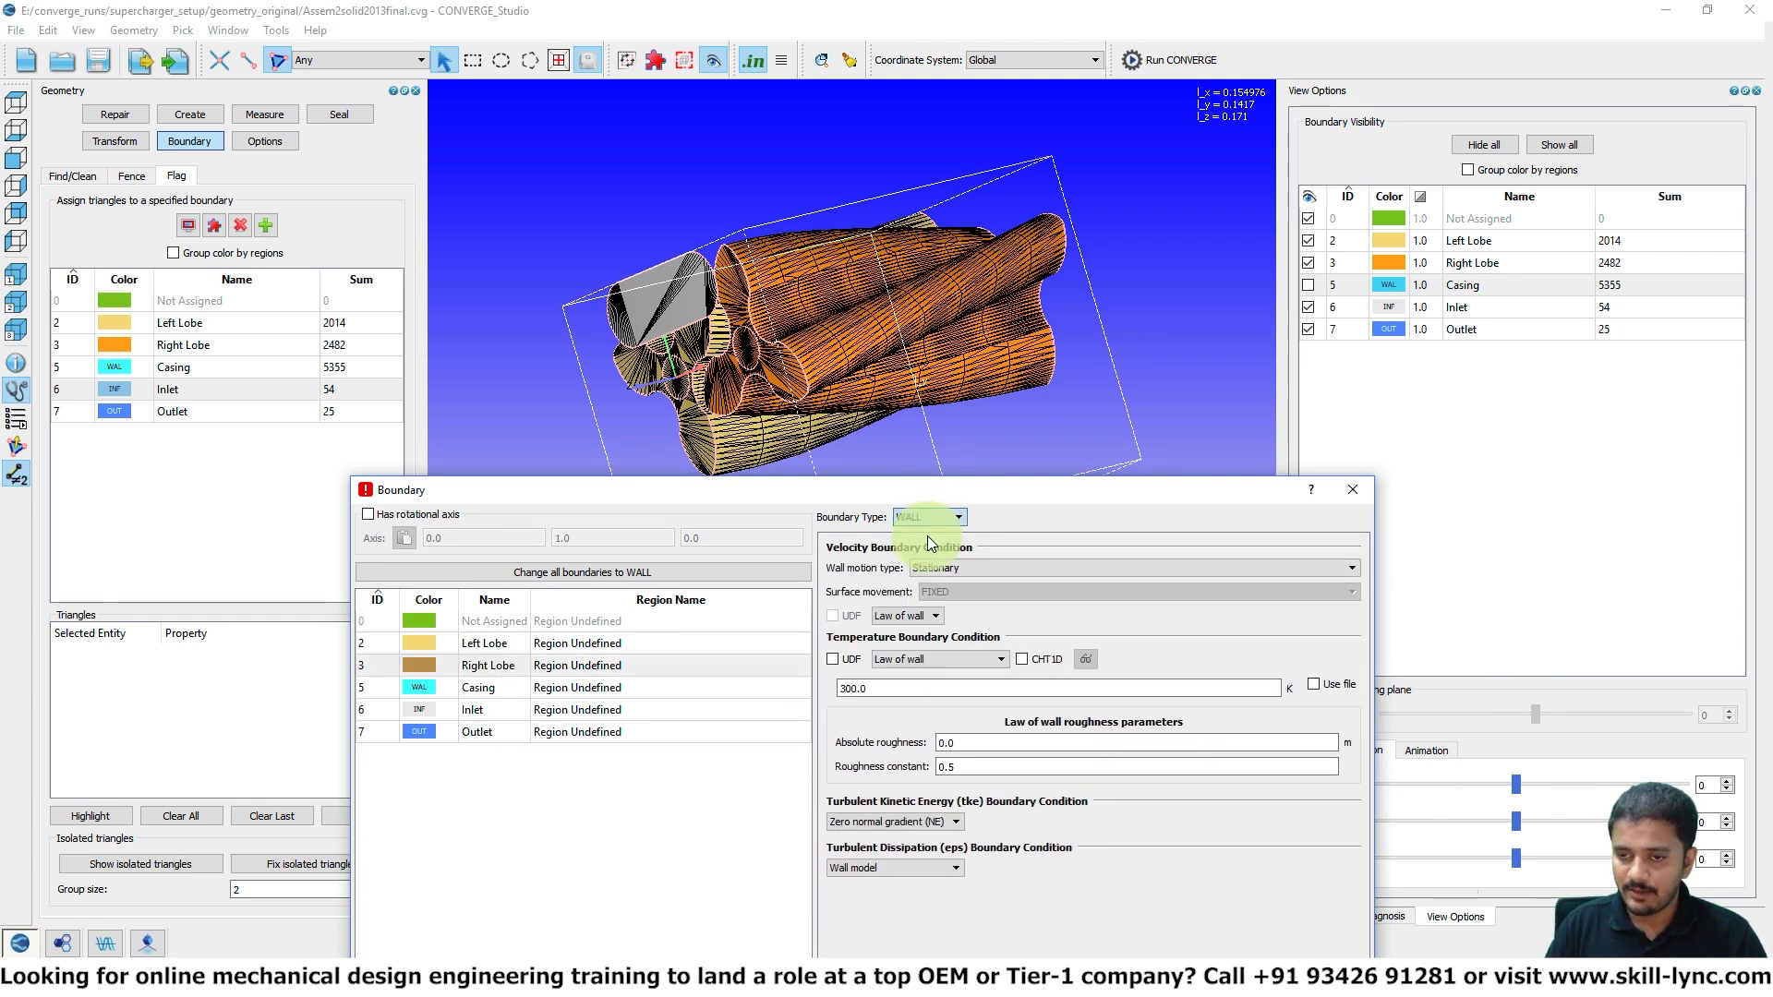
pyautogui.click(934, 565)
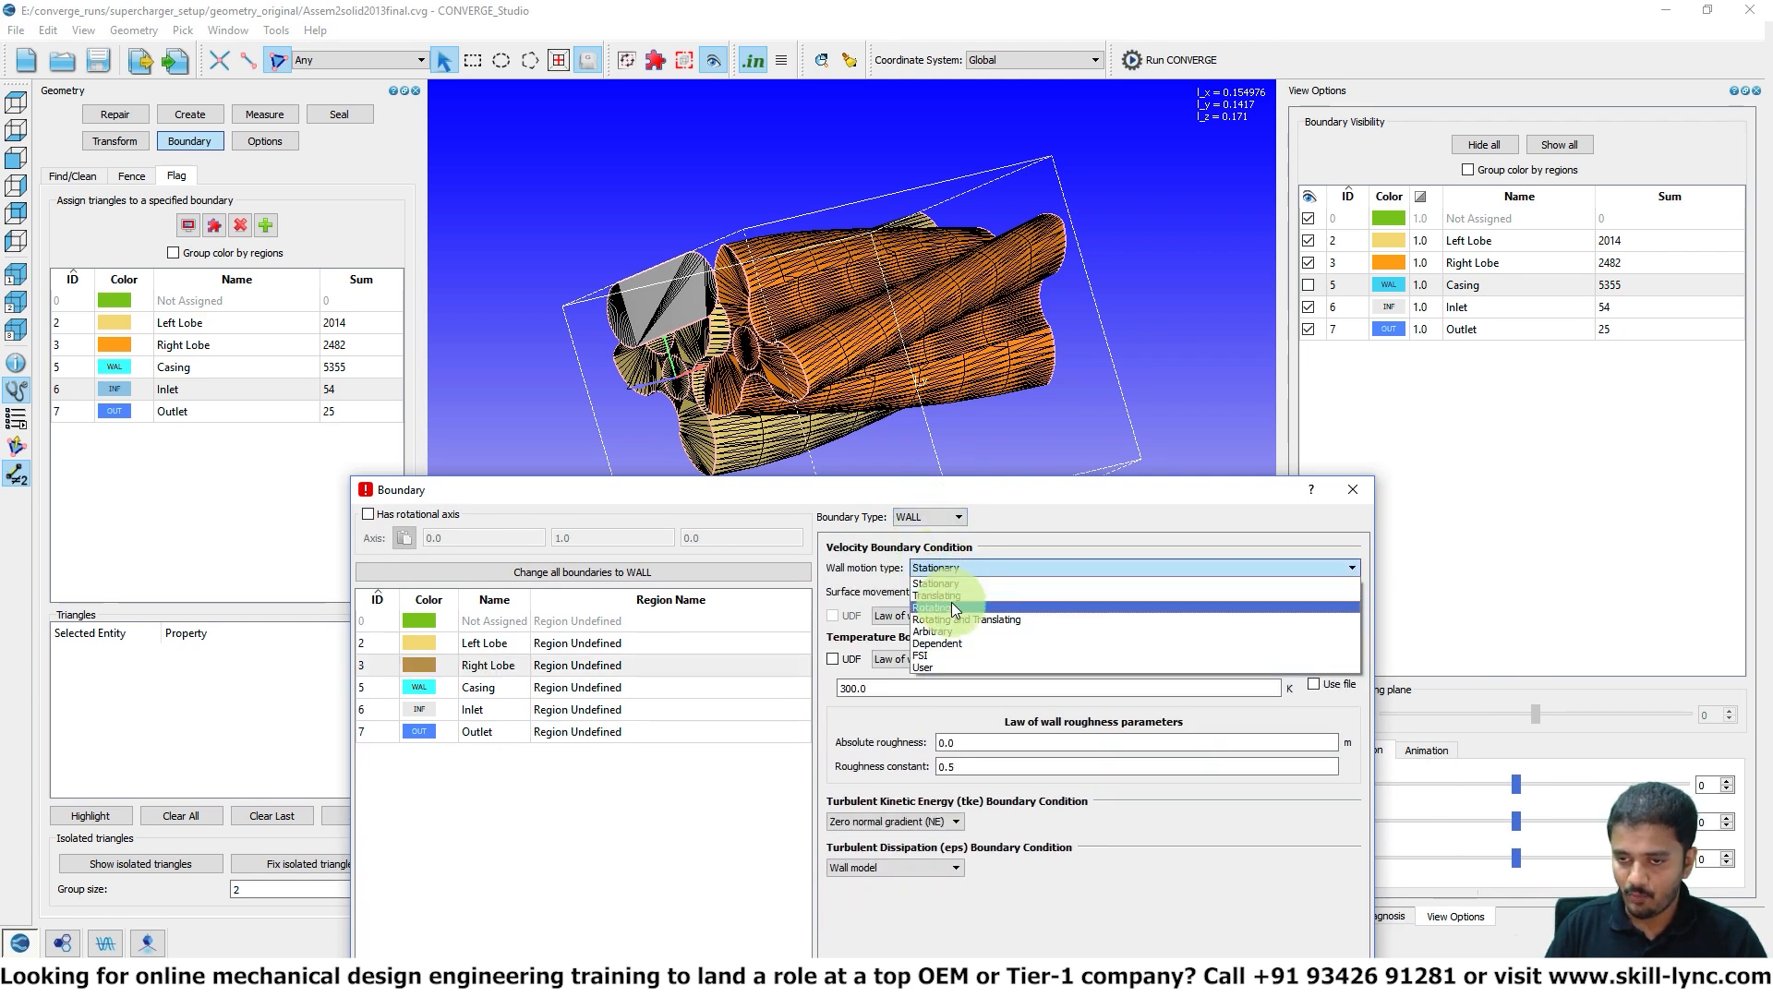
pyautogui.click(951, 607)
# - Copy 216000 from the speed calculations in Notepad and set it as the Right Lobe's rotation rate in degrees per second
pyautogui.moveTo(881, 924)
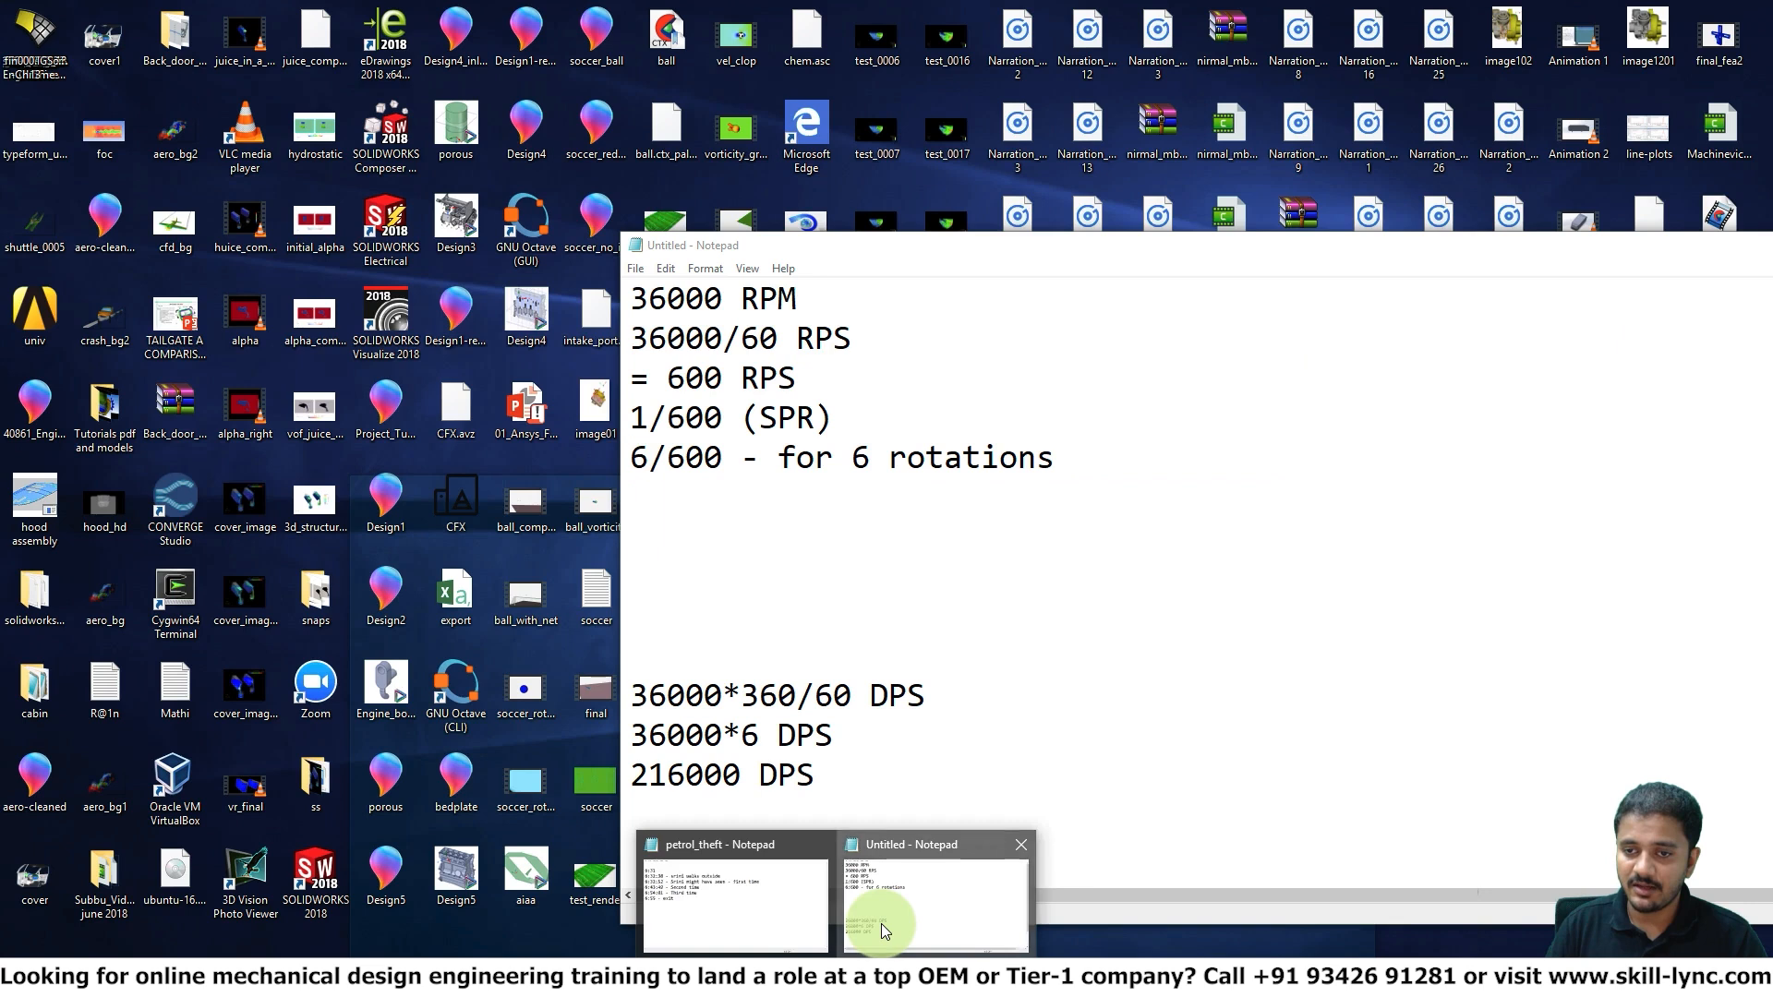
pyautogui.click(881, 924)
pyautogui.moveTo(741, 775); pyautogui.dragTo(628, 776)
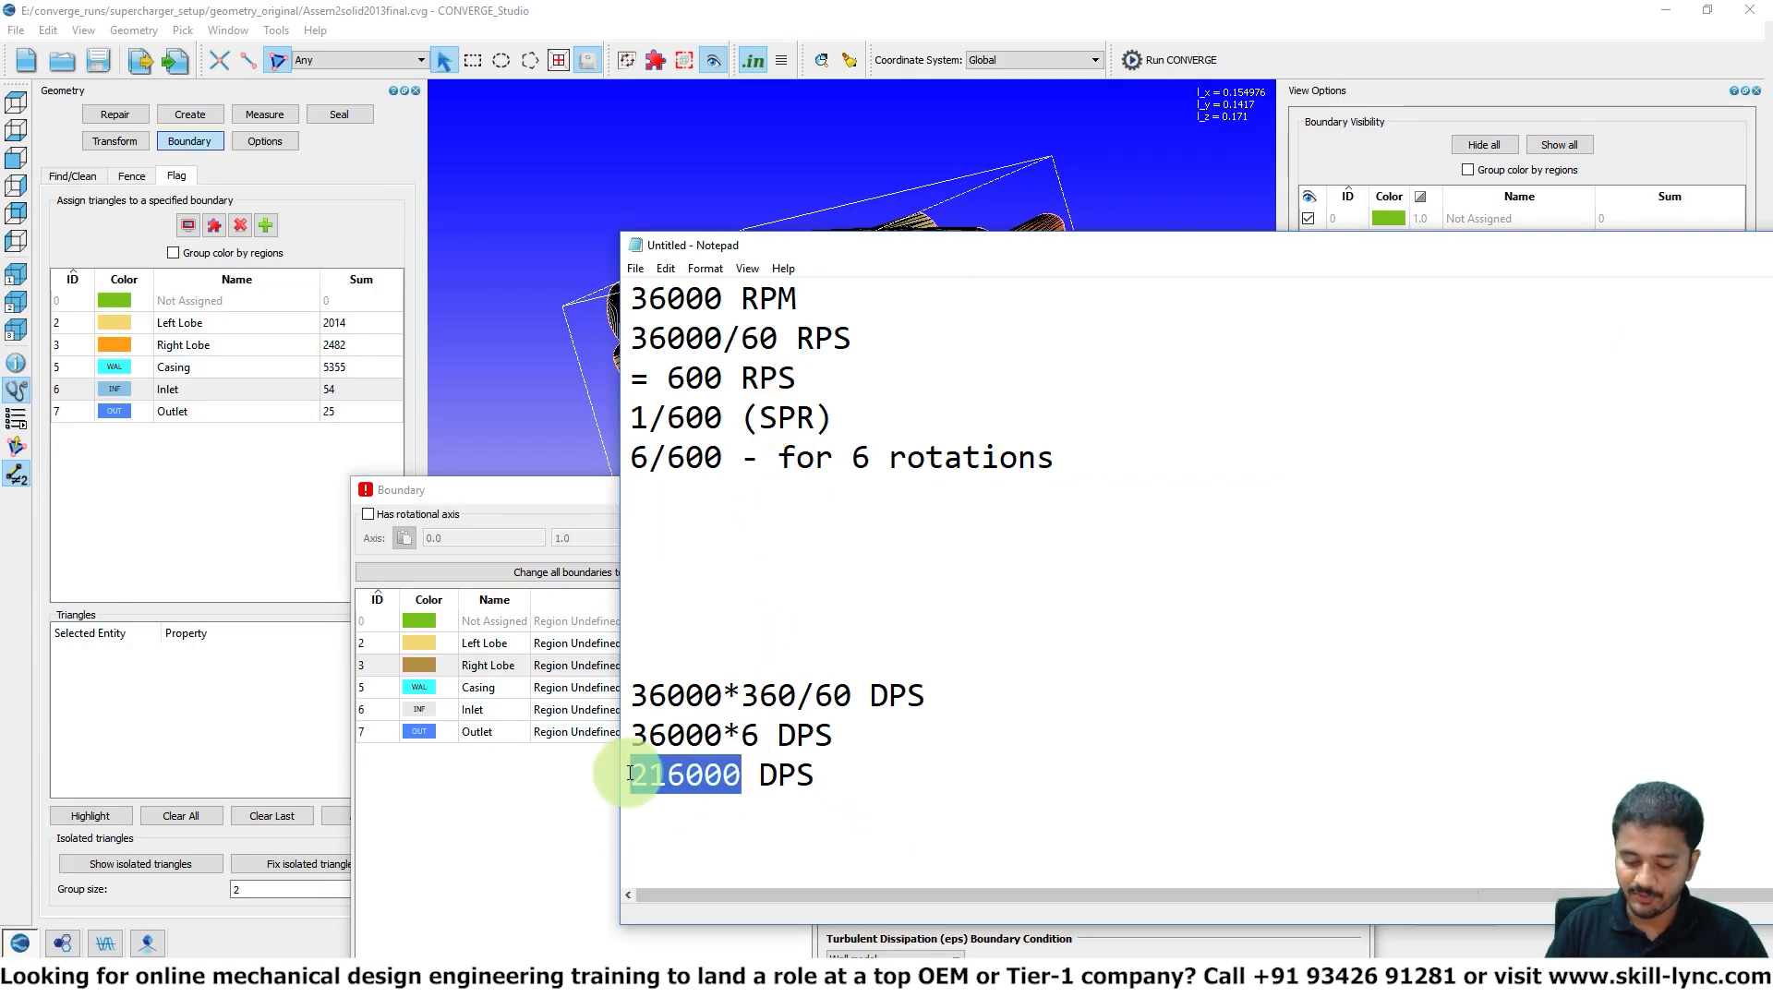
pyautogui.click(554, 782)
pyautogui.moveTo(961, 643); pyautogui.dragTo(716, 643)
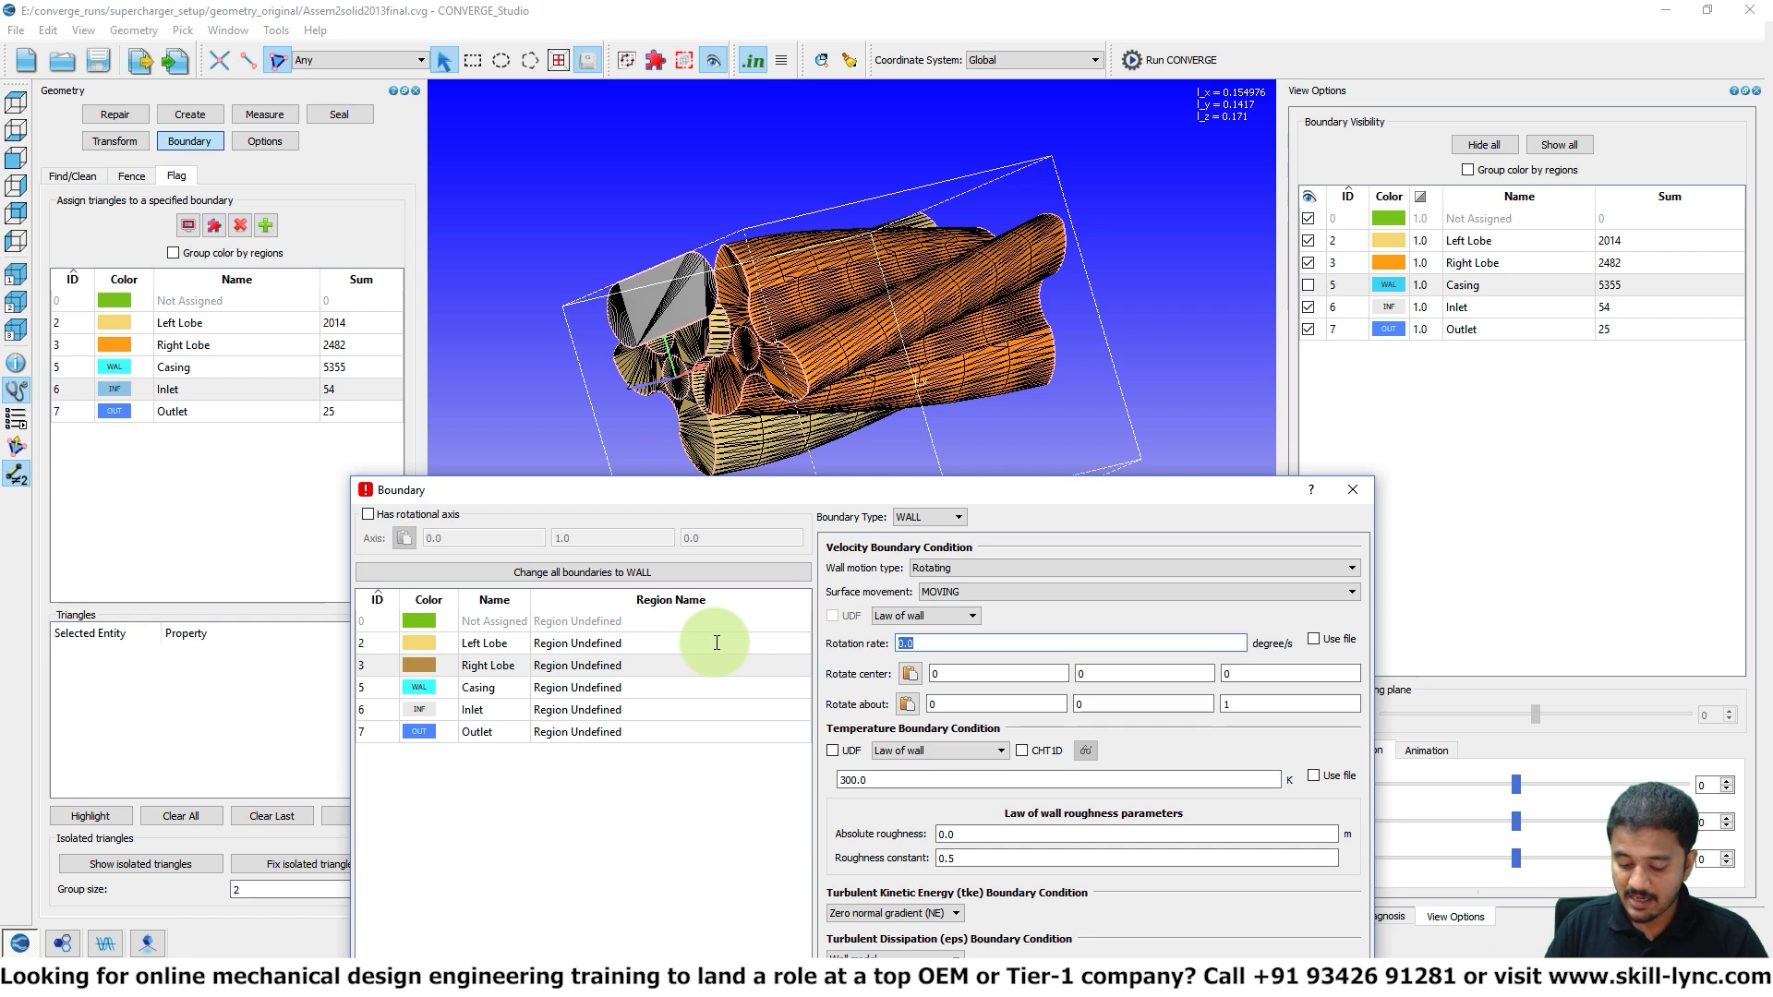
# - Copy the last measured location from the message log and use it as the Right Lobe's rotate center (0.05999489, 5.697494e-05, -3.02124e-08)
pyautogui.moveTo(638, 489); pyautogui.dragTo(1068, 260)
pyautogui.moveTo(909, 268); pyautogui.dragTo(1135, 197)
pyautogui.moveTo(787, 885); pyautogui.dragTo(566, 880)
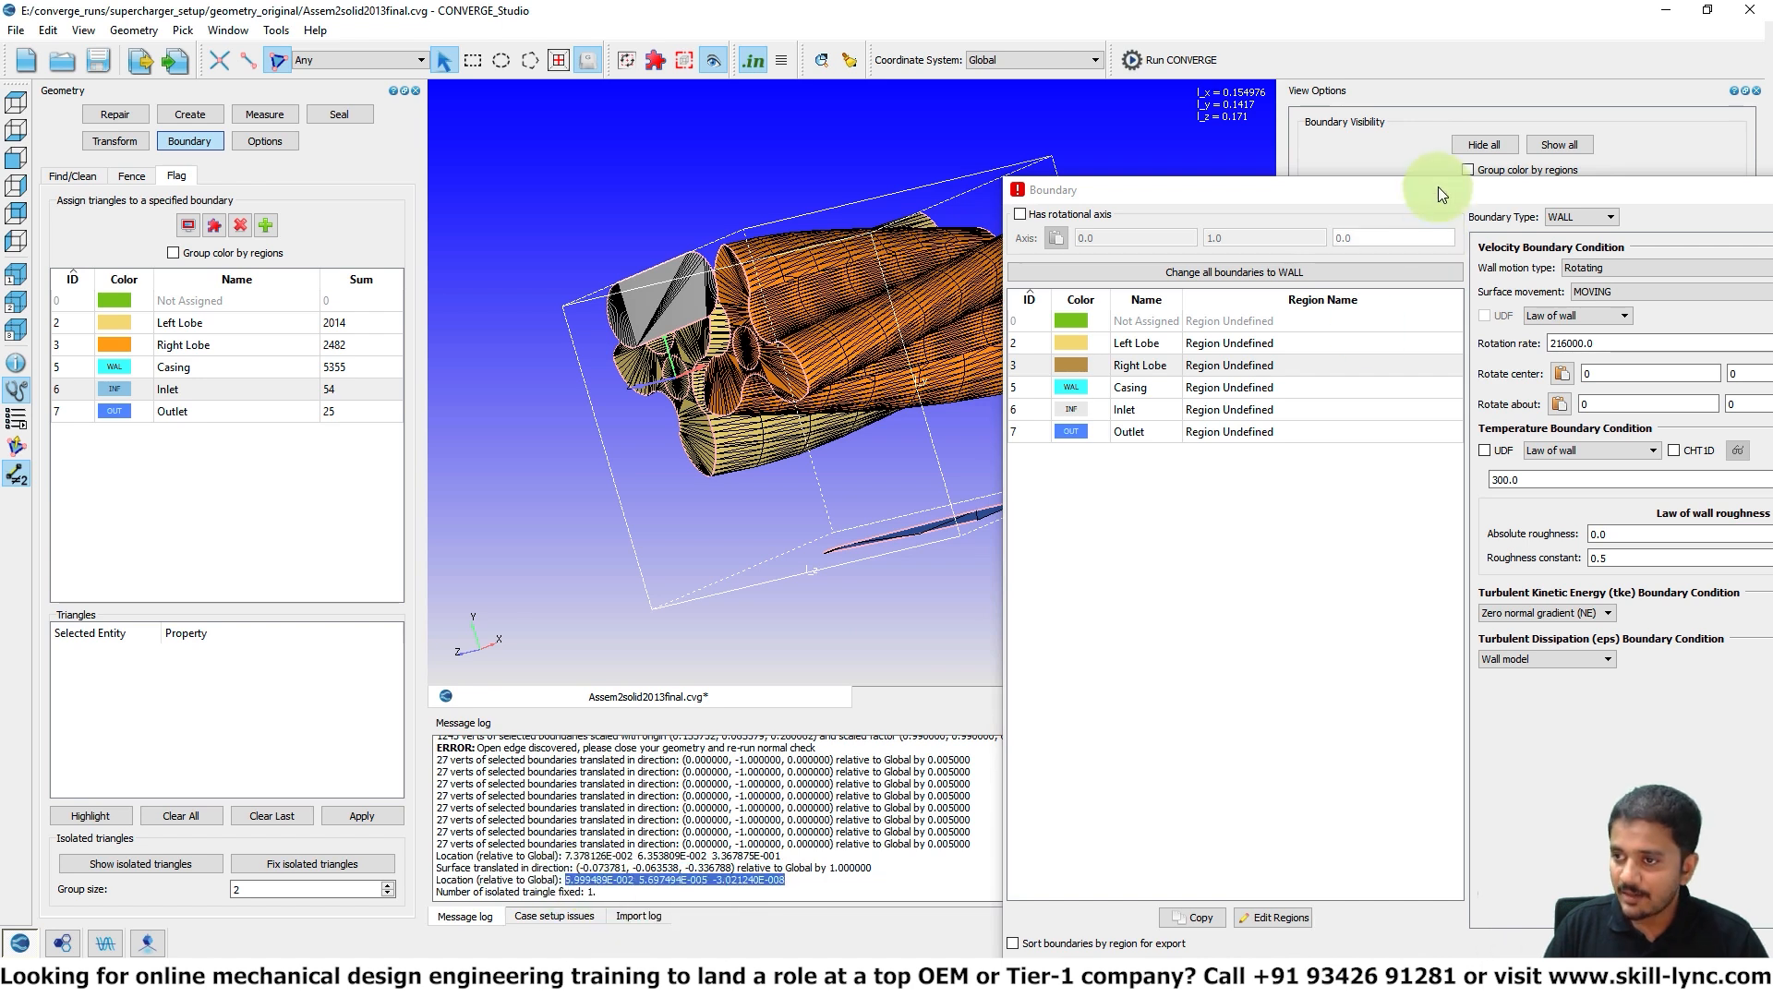
pyautogui.moveTo(1438, 187); pyautogui.dragTo(700, 159)
pyautogui.click(823, 346)
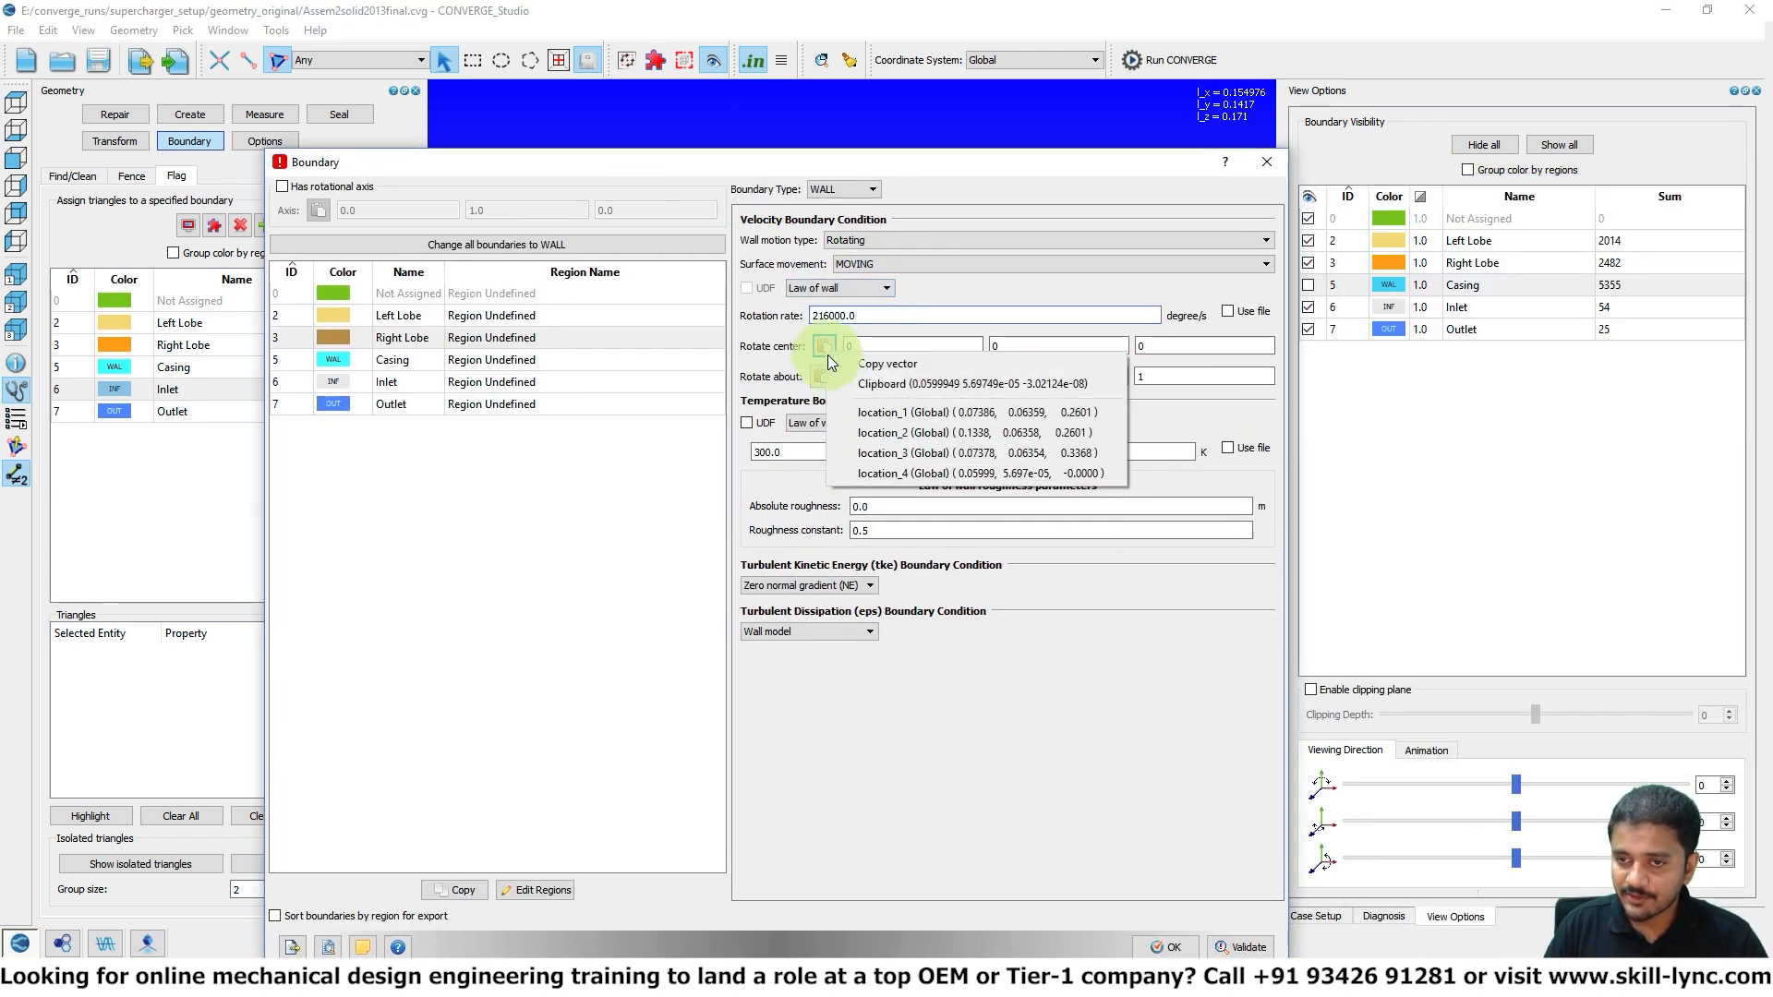
pyautogui.click(854, 386)
# - Set the Right Lobe's rotate-about vector to 0, 0, -1 and validate the boundary settings
pyautogui.moveTo(764, 165); pyautogui.dragTo(776, 524)
pyautogui.moveTo(739, 388); pyautogui.dragTo(816, 357)
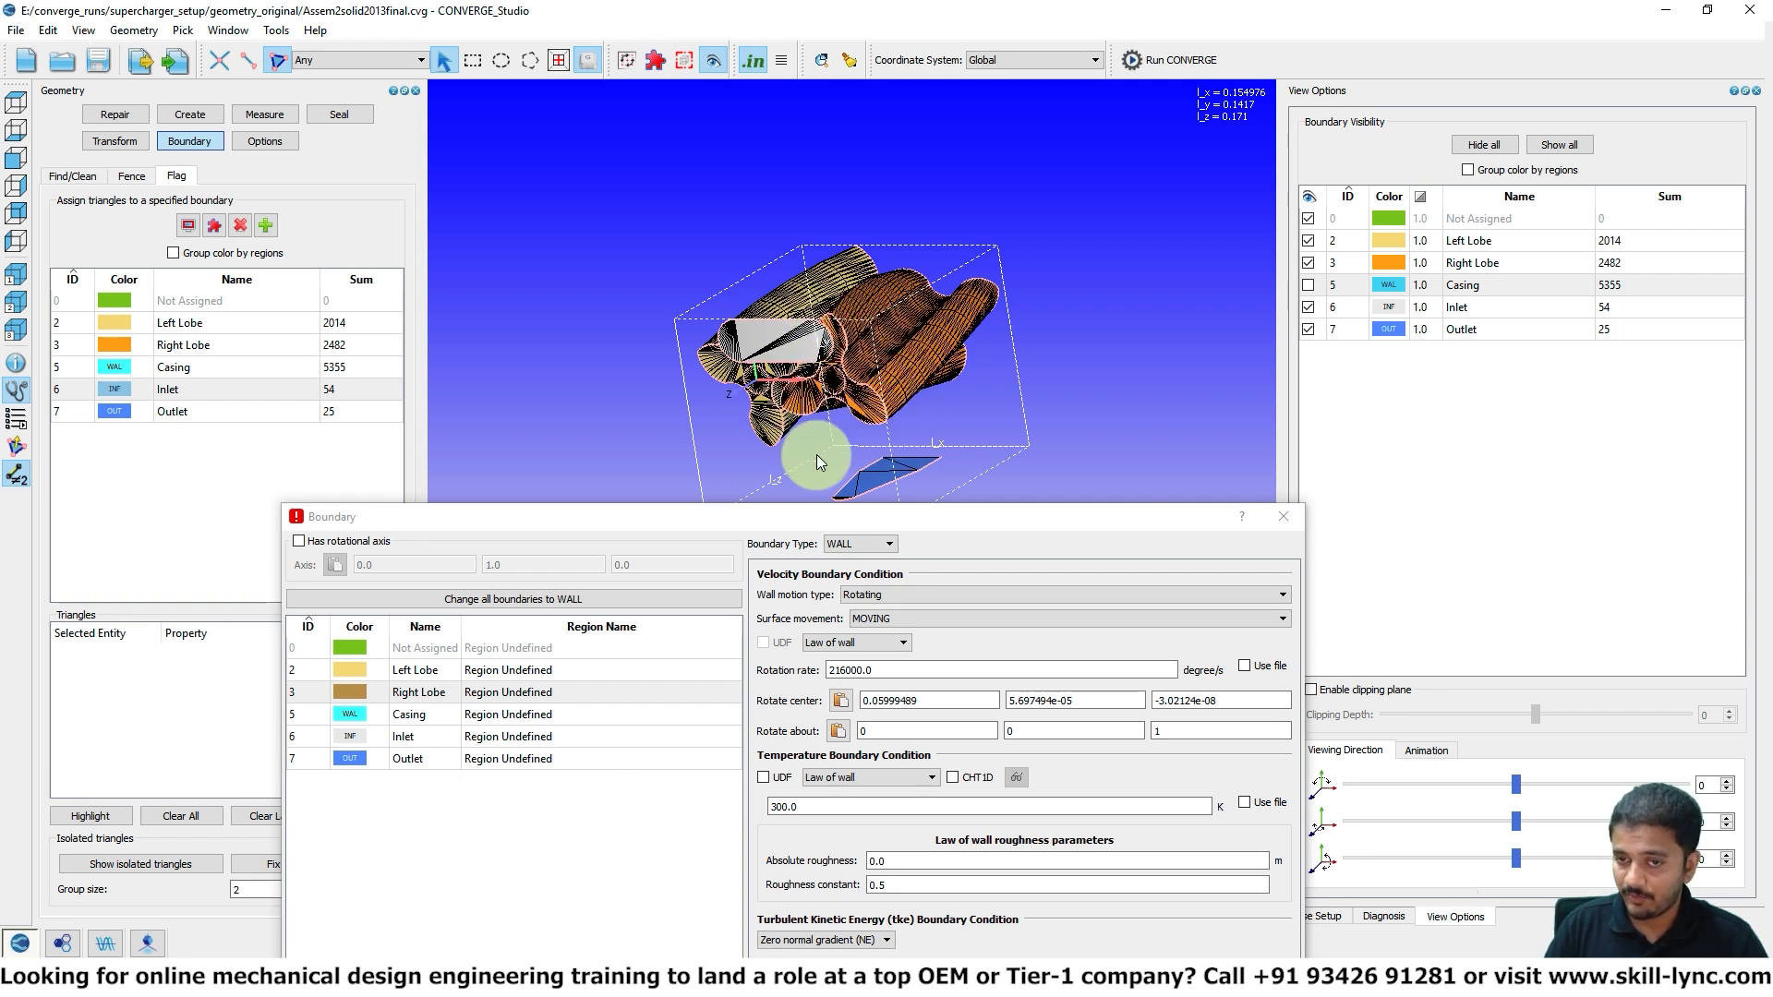
pyautogui.click(1191, 730)
pyautogui.moveTo(1191, 730); pyautogui.dragTo(1126, 732)
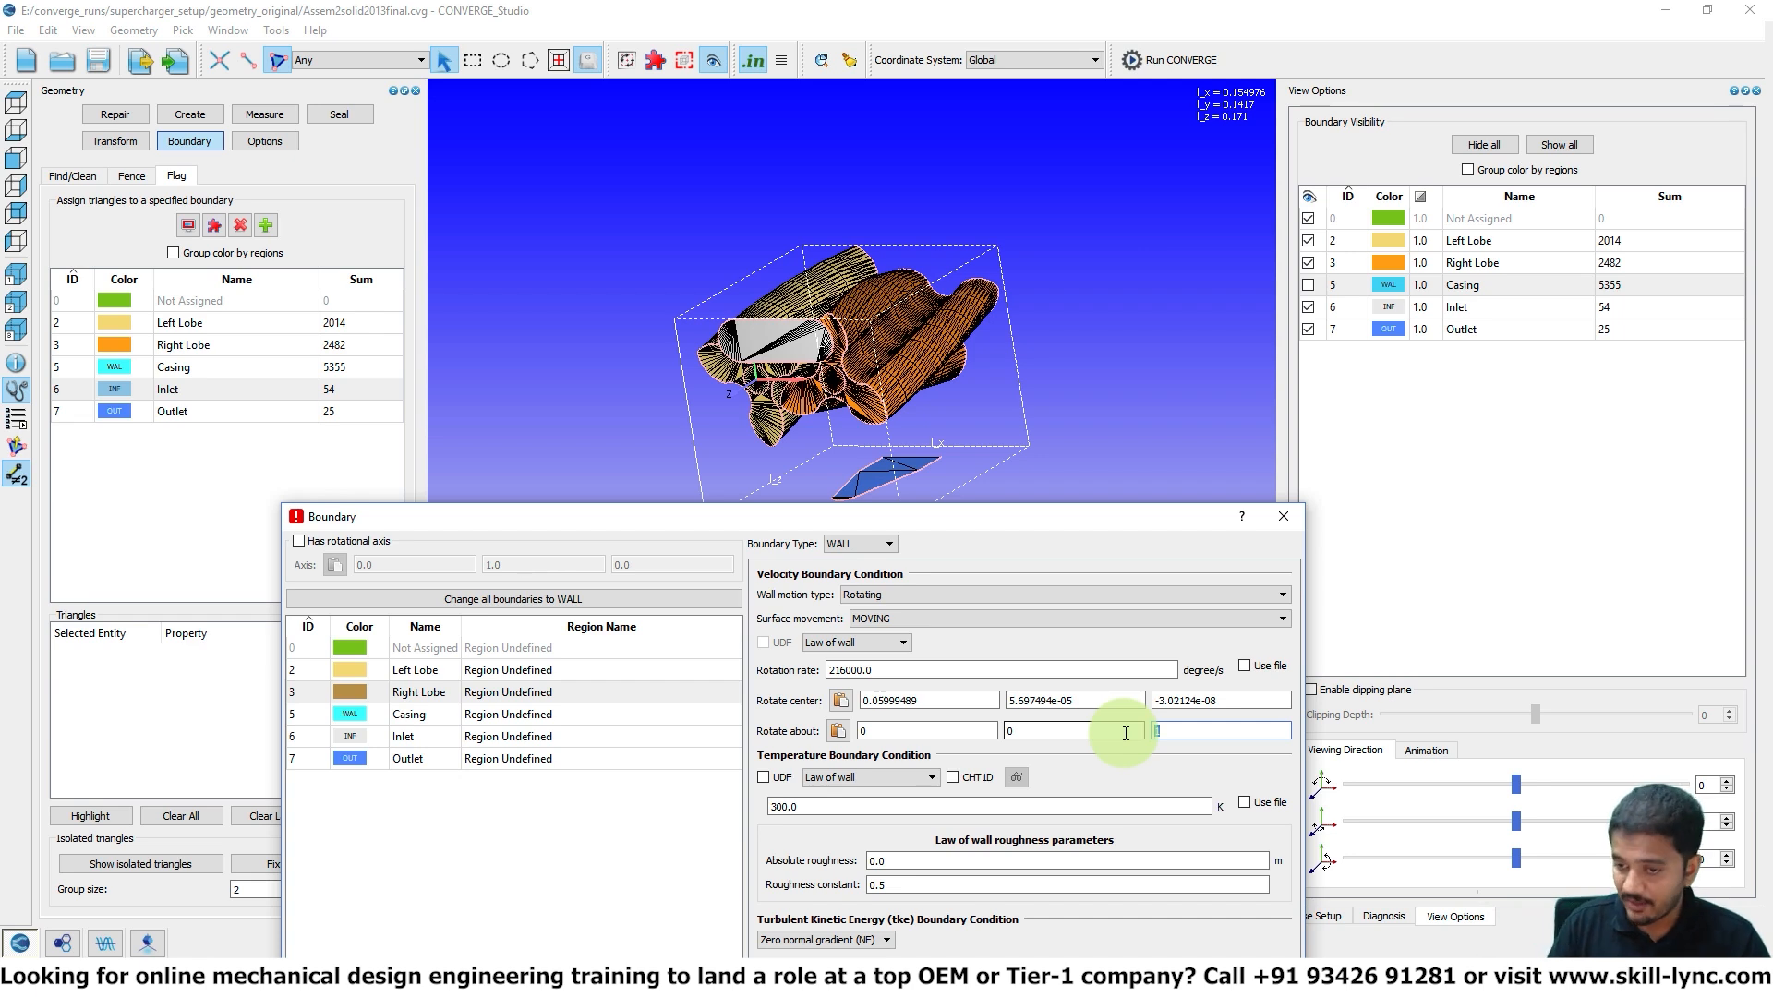
pyautogui.click(1171, 733)
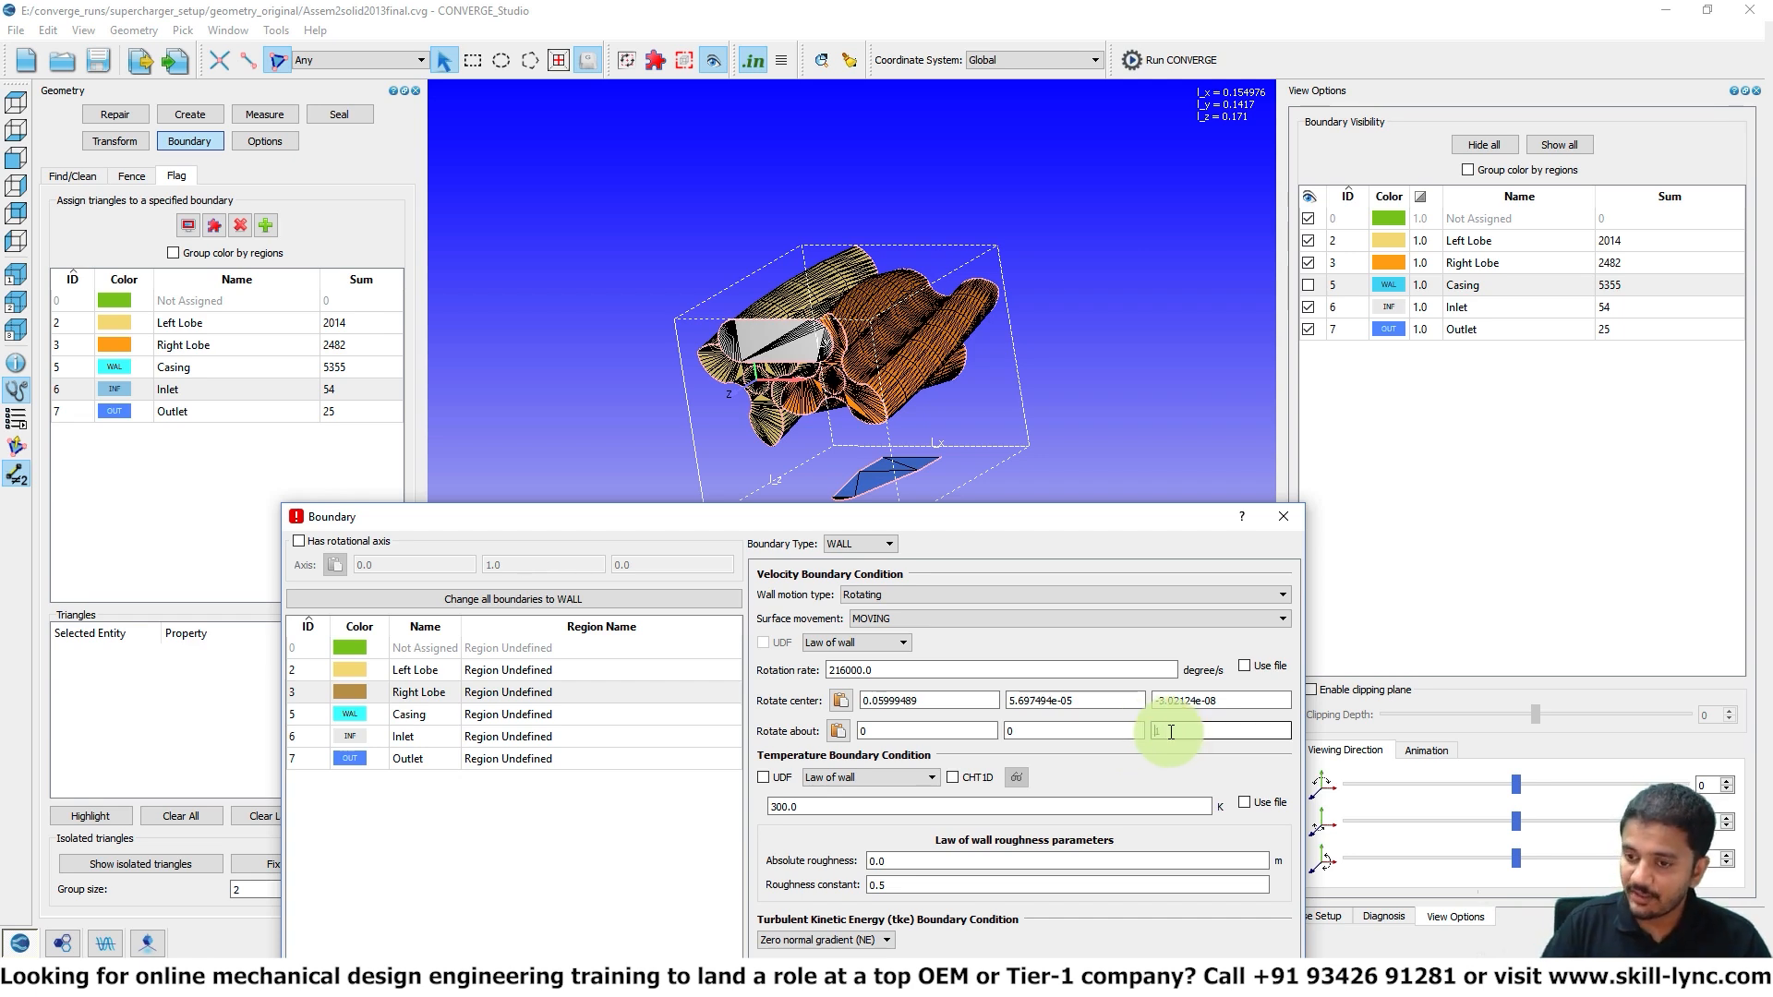
pyautogui.click(893, 669)
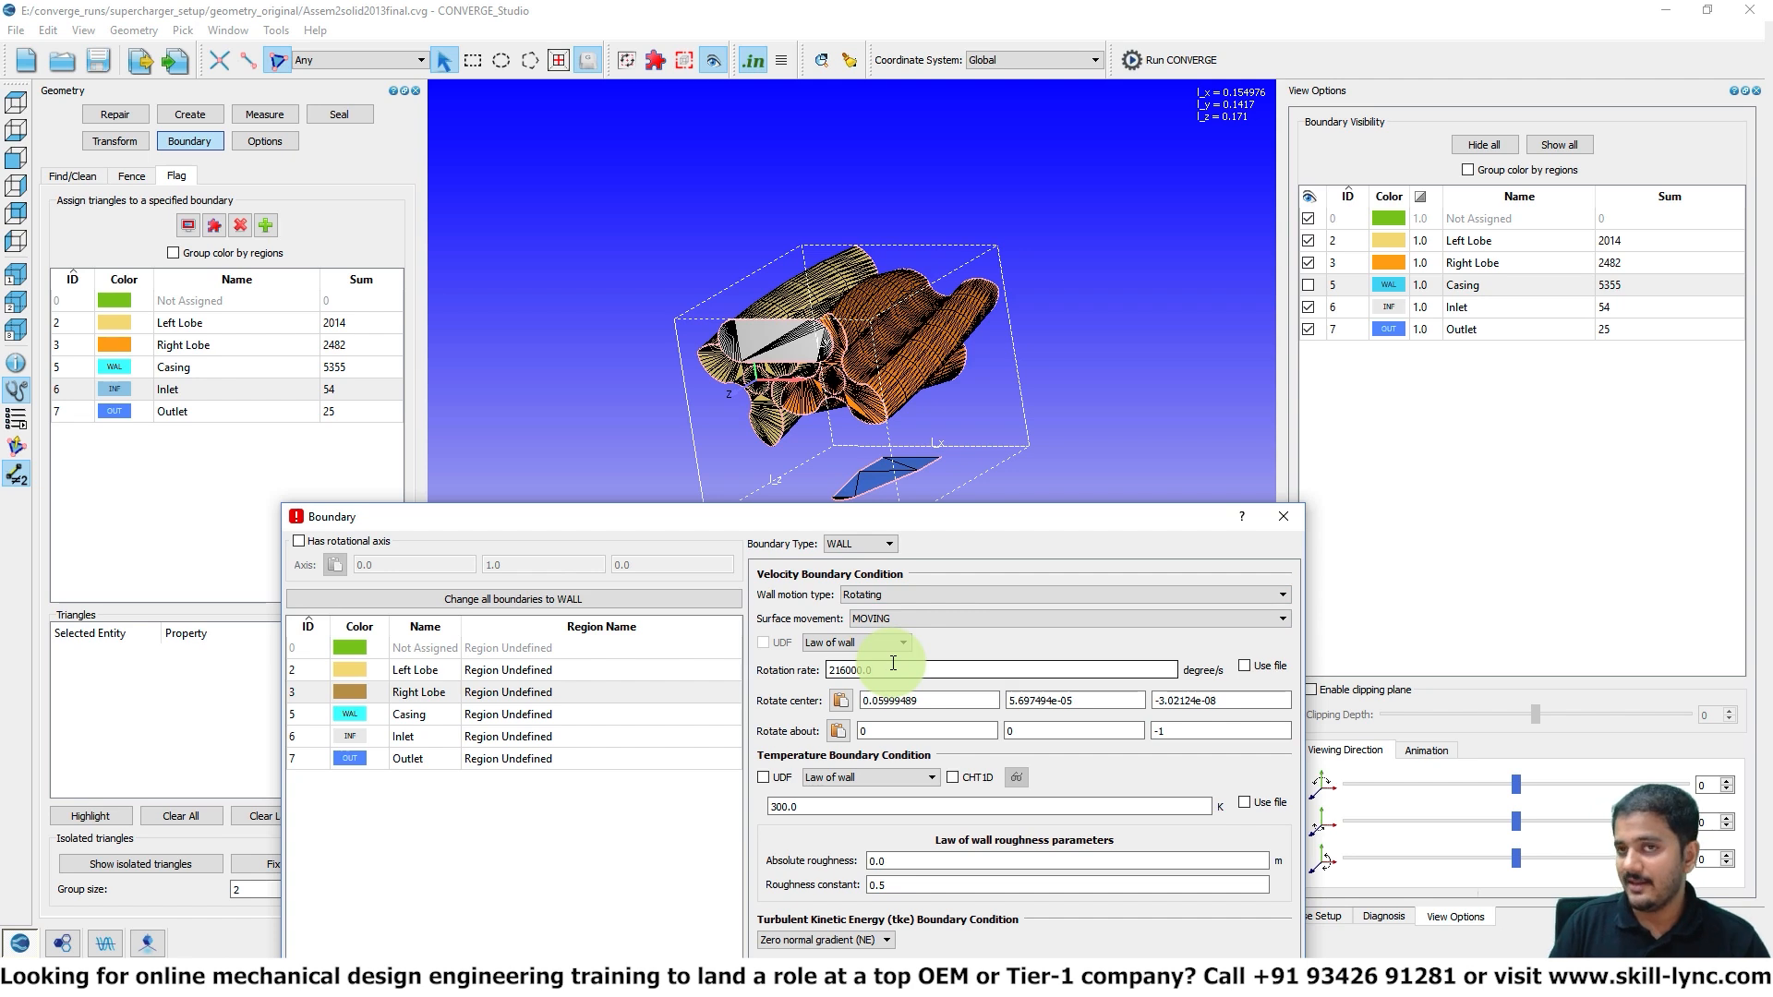
pyautogui.moveTo(1200, 733); pyautogui.dragTo(949, 735)
pyautogui.moveTo(914, 522); pyautogui.dragTo(929, 130)
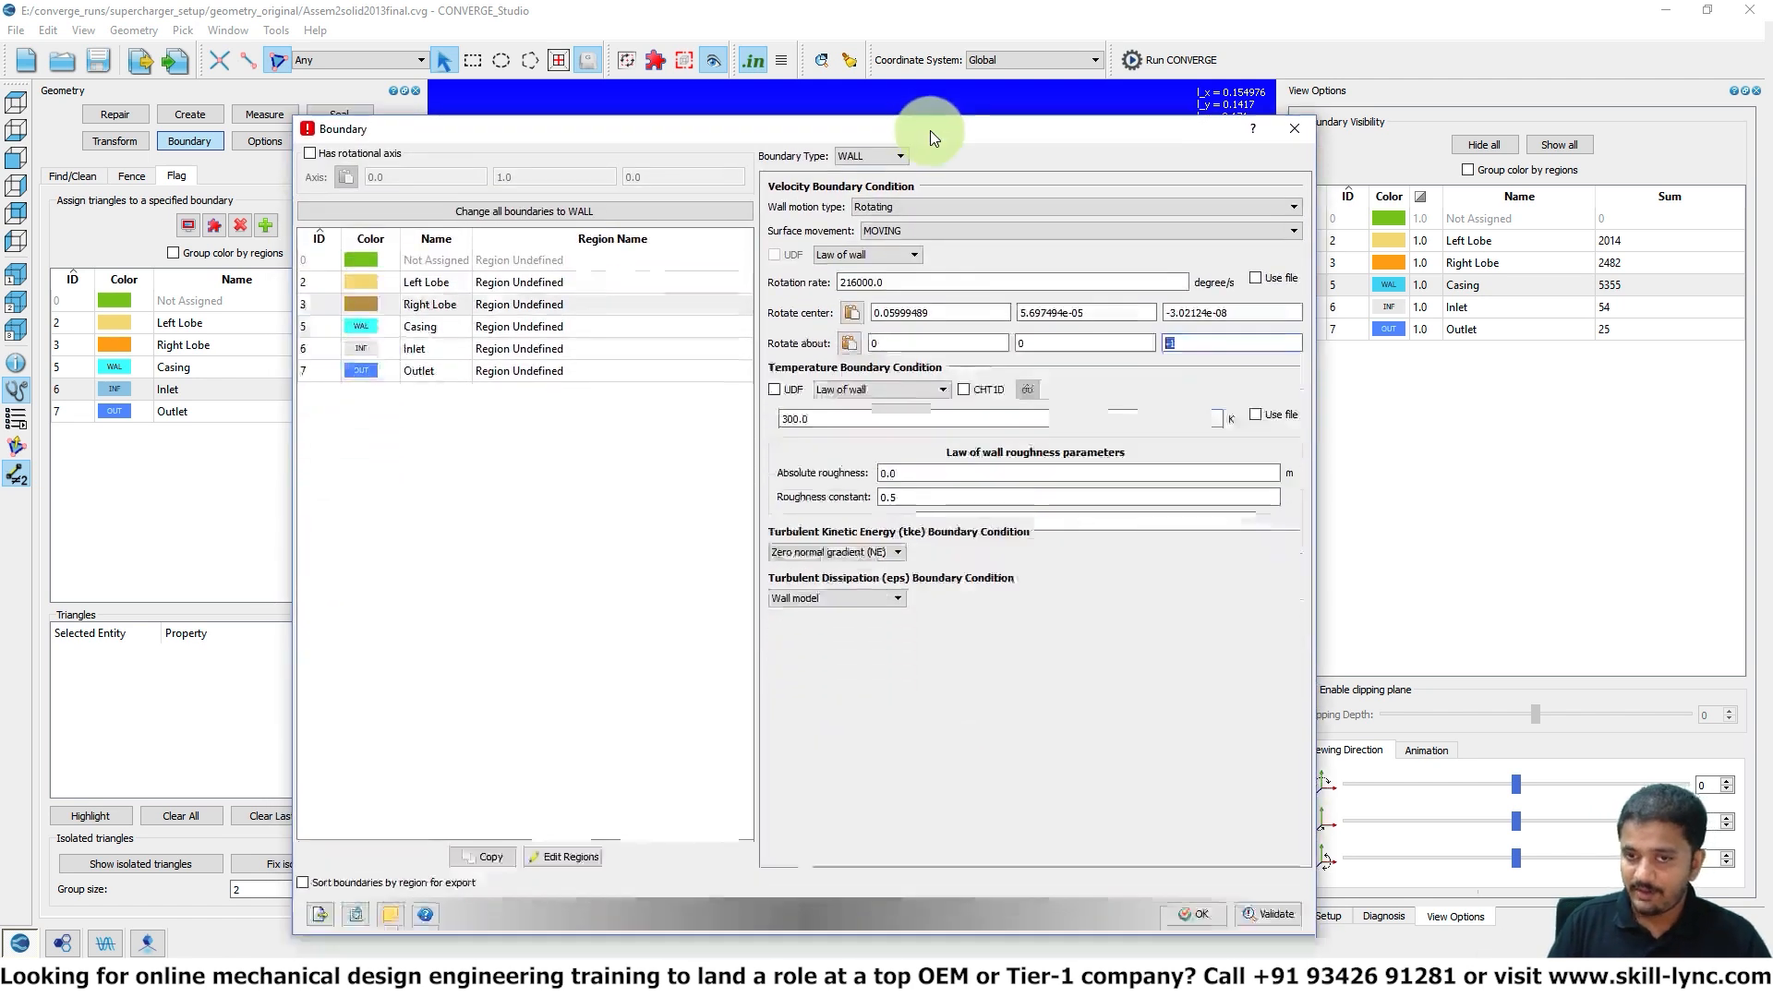
pyautogui.click(1273, 905)
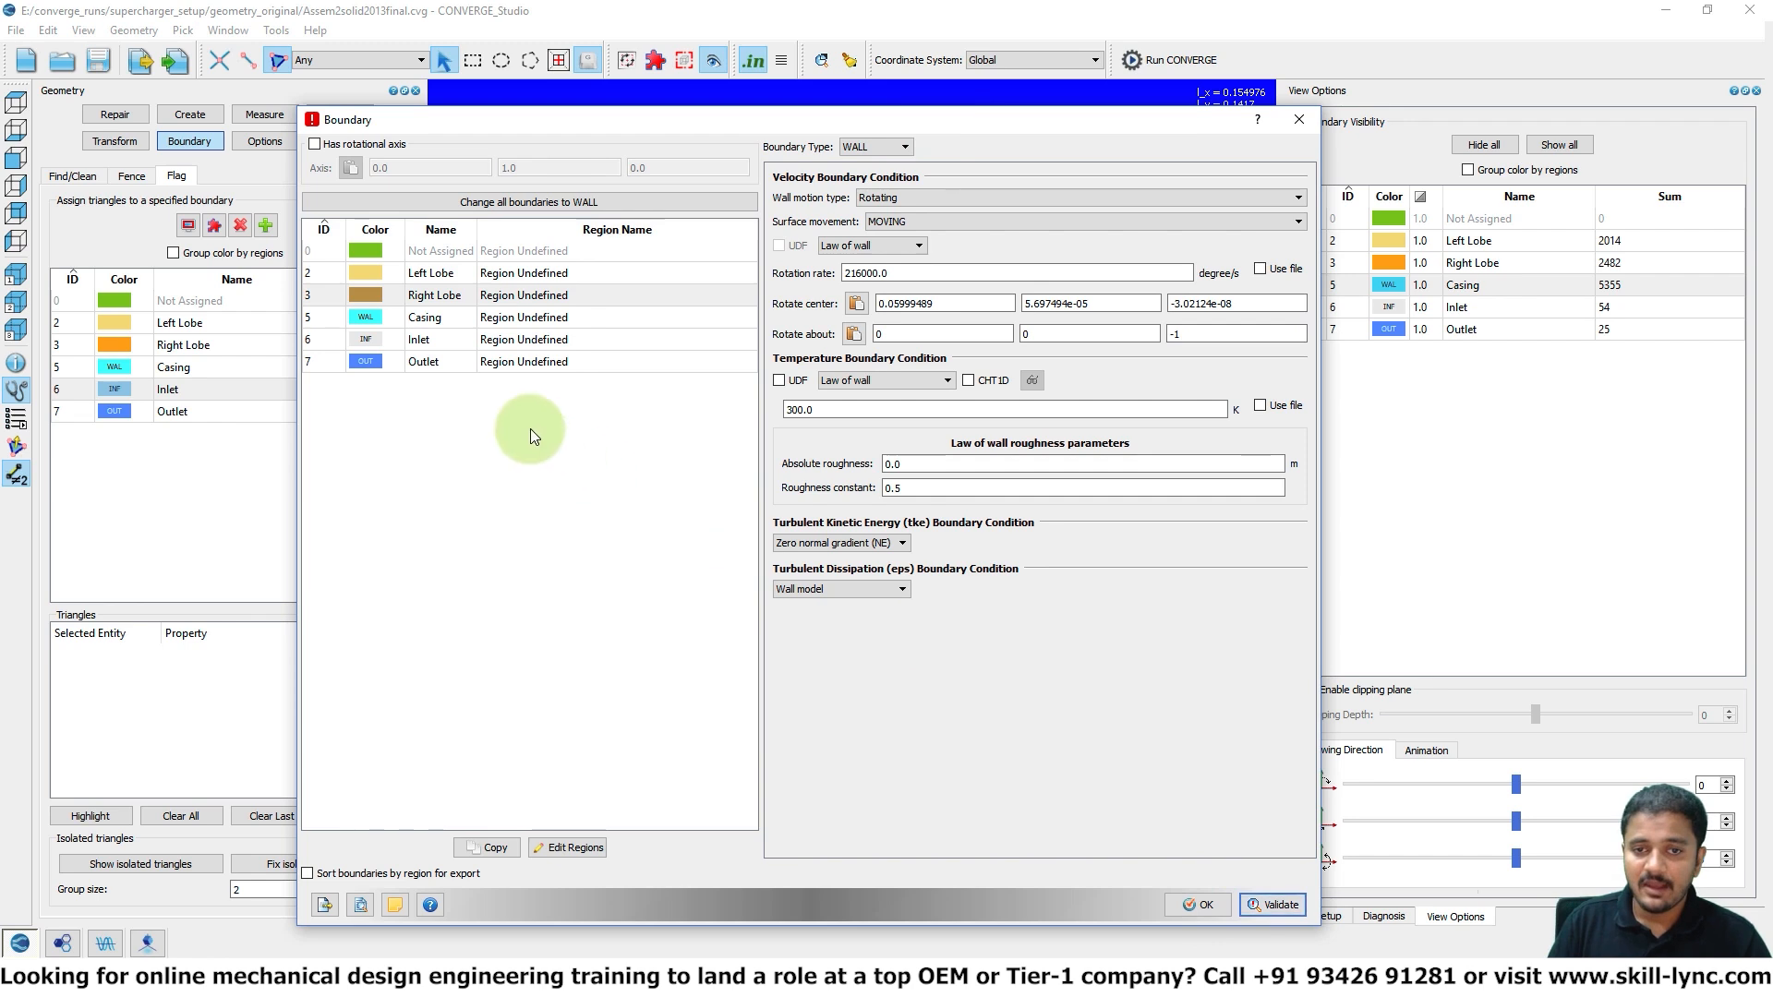
# - Make the Left Lobe a WALL boundary with Rotating wall motion and a rotation rate of 216000 degrees per second
pyautogui.click(453, 273)
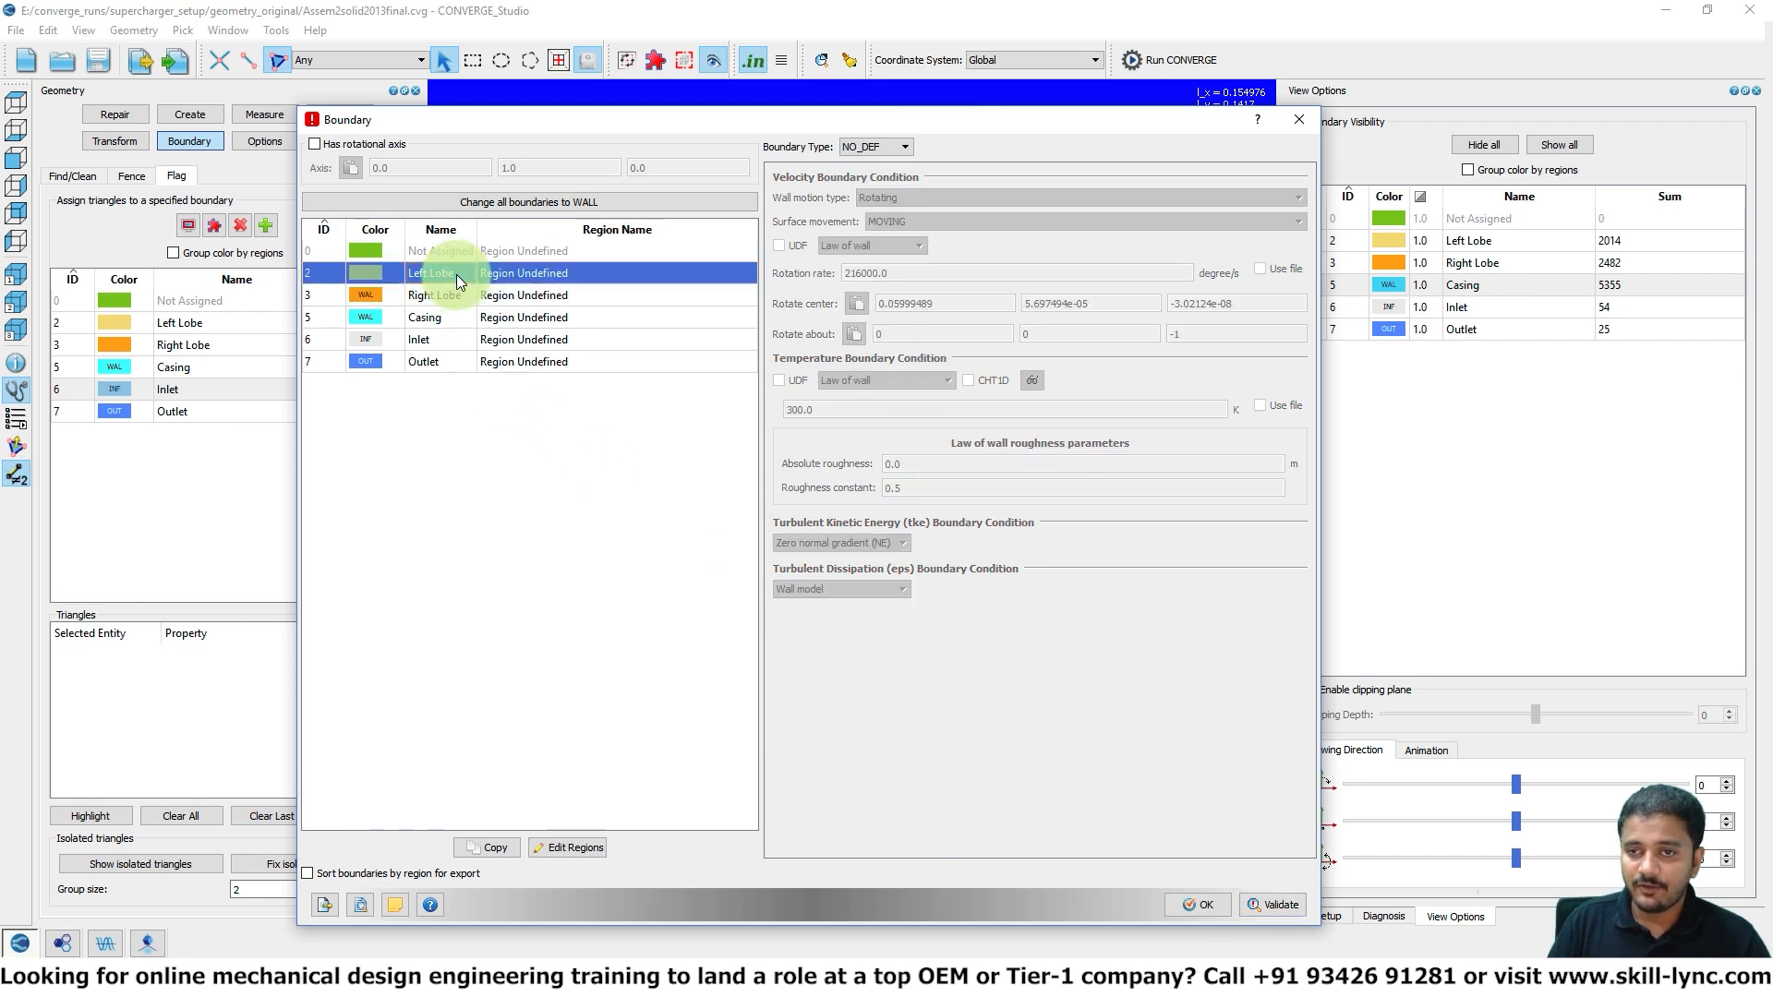
pyautogui.click(850, 147)
pyautogui.click(861, 158)
pyautogui.click(881, 197)
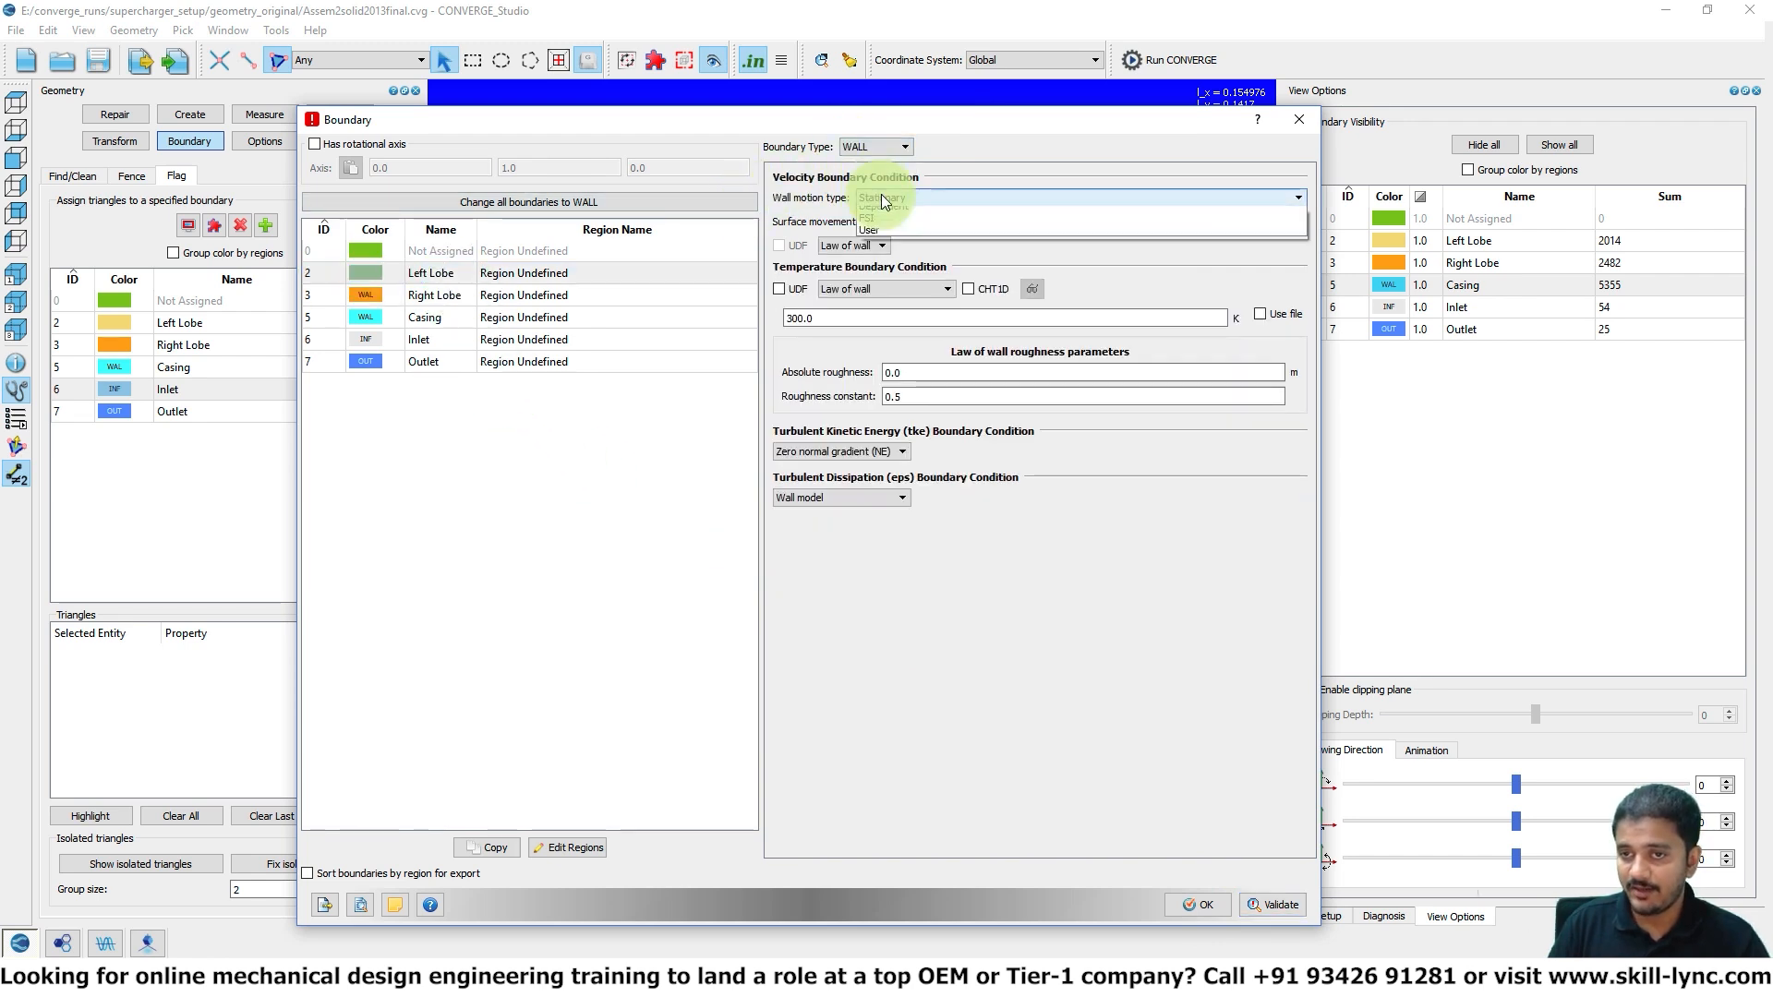
pyautogui.click(888, 236)
pyautogui.moveTo(884, 278); pyautogui.dragTo(803, 255)
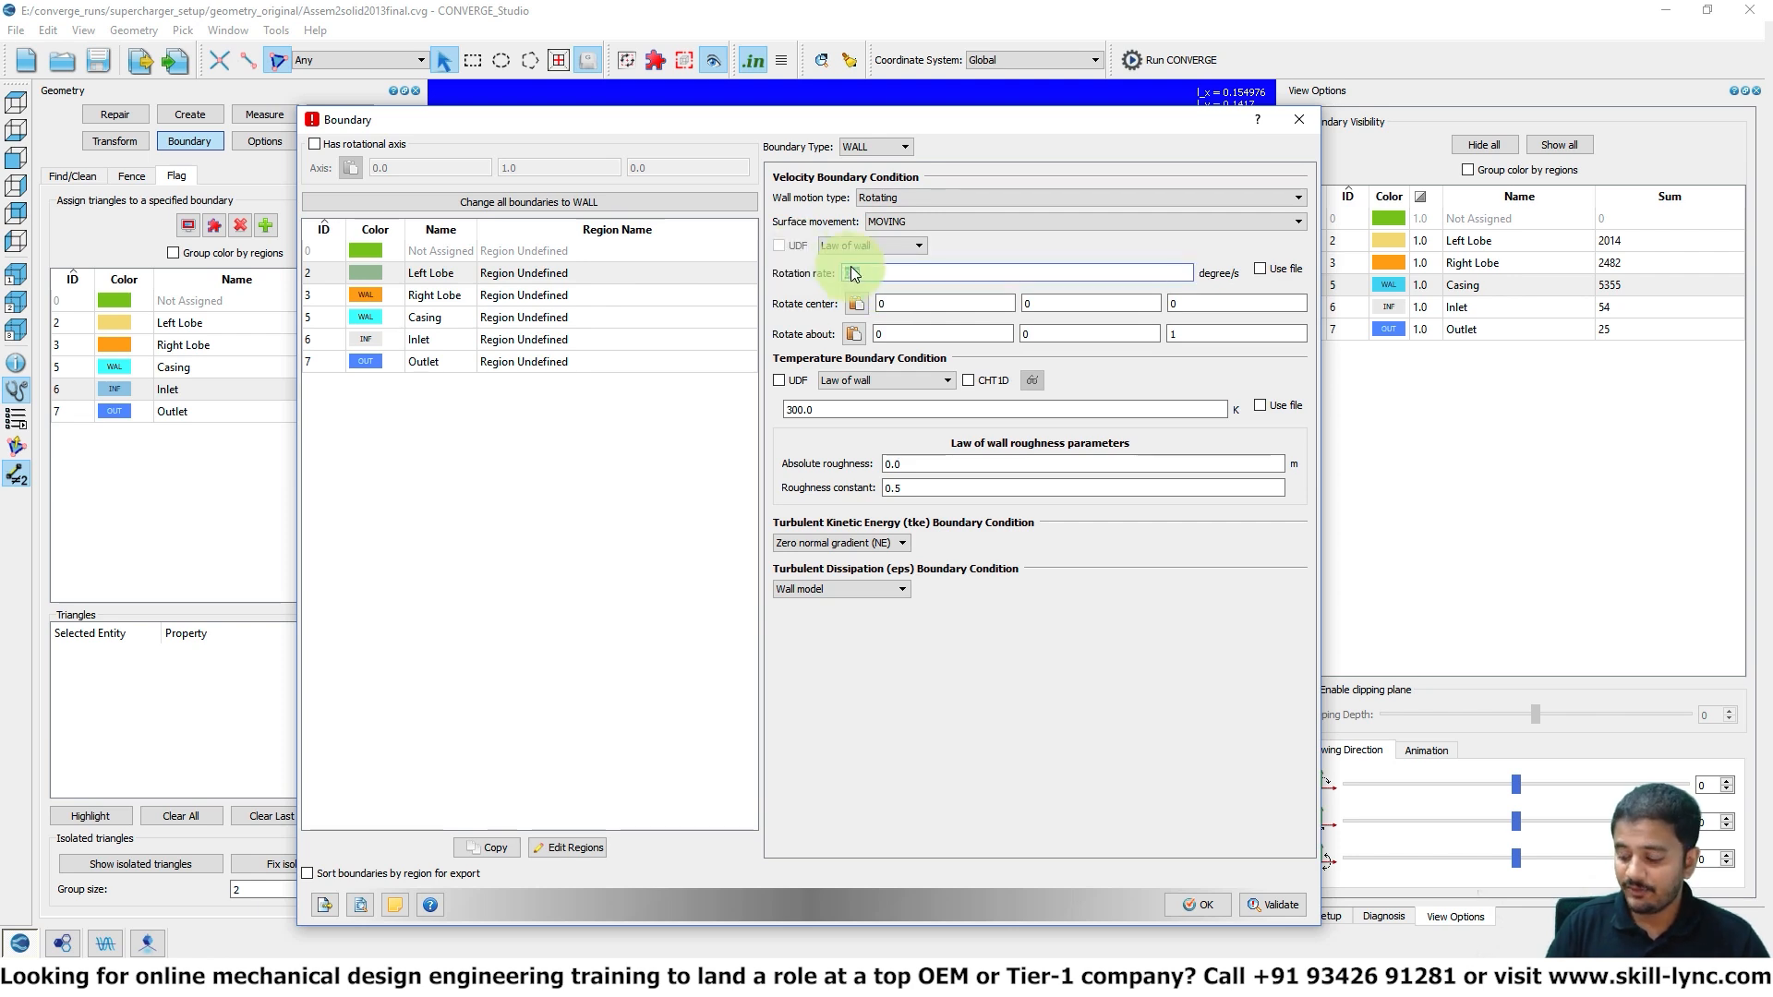
pyautogui.write('216000')
pyautogui.click(545, 273)
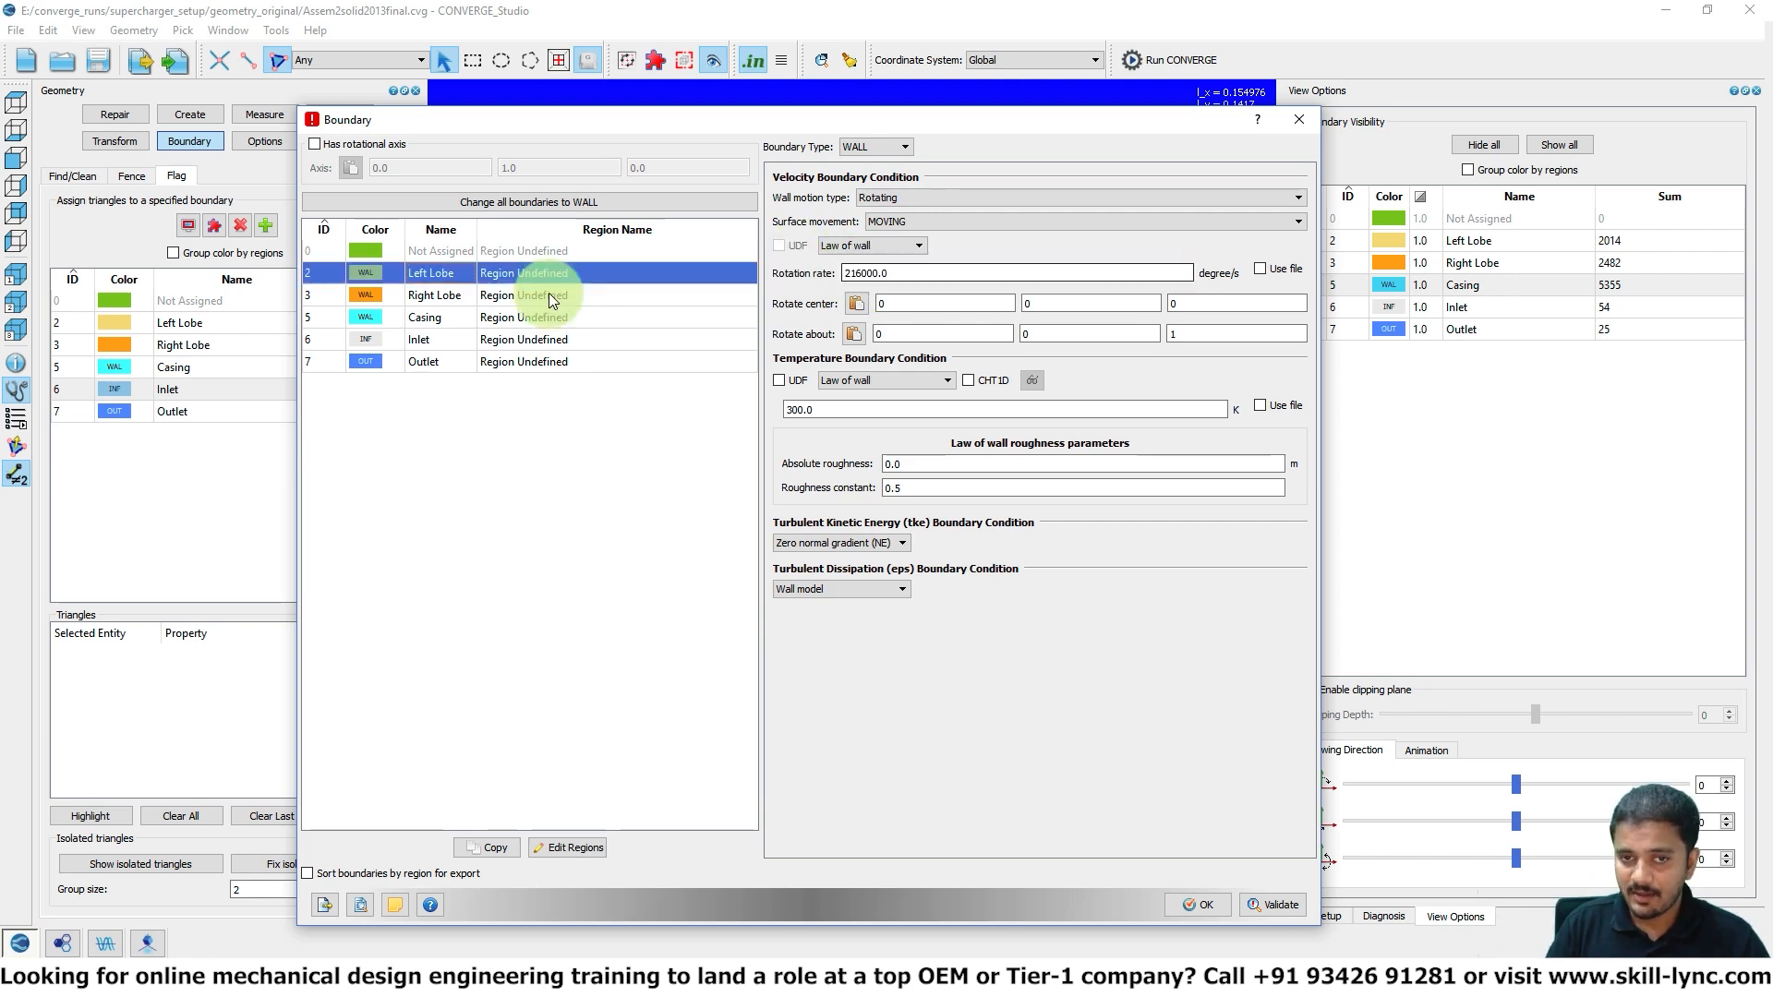
# - Compare the Right Lobe's and Left Lobe's rotation centers and axes, check them against the rotor geometry, and accept the boundary settings
pyautogui.click(448, 298)
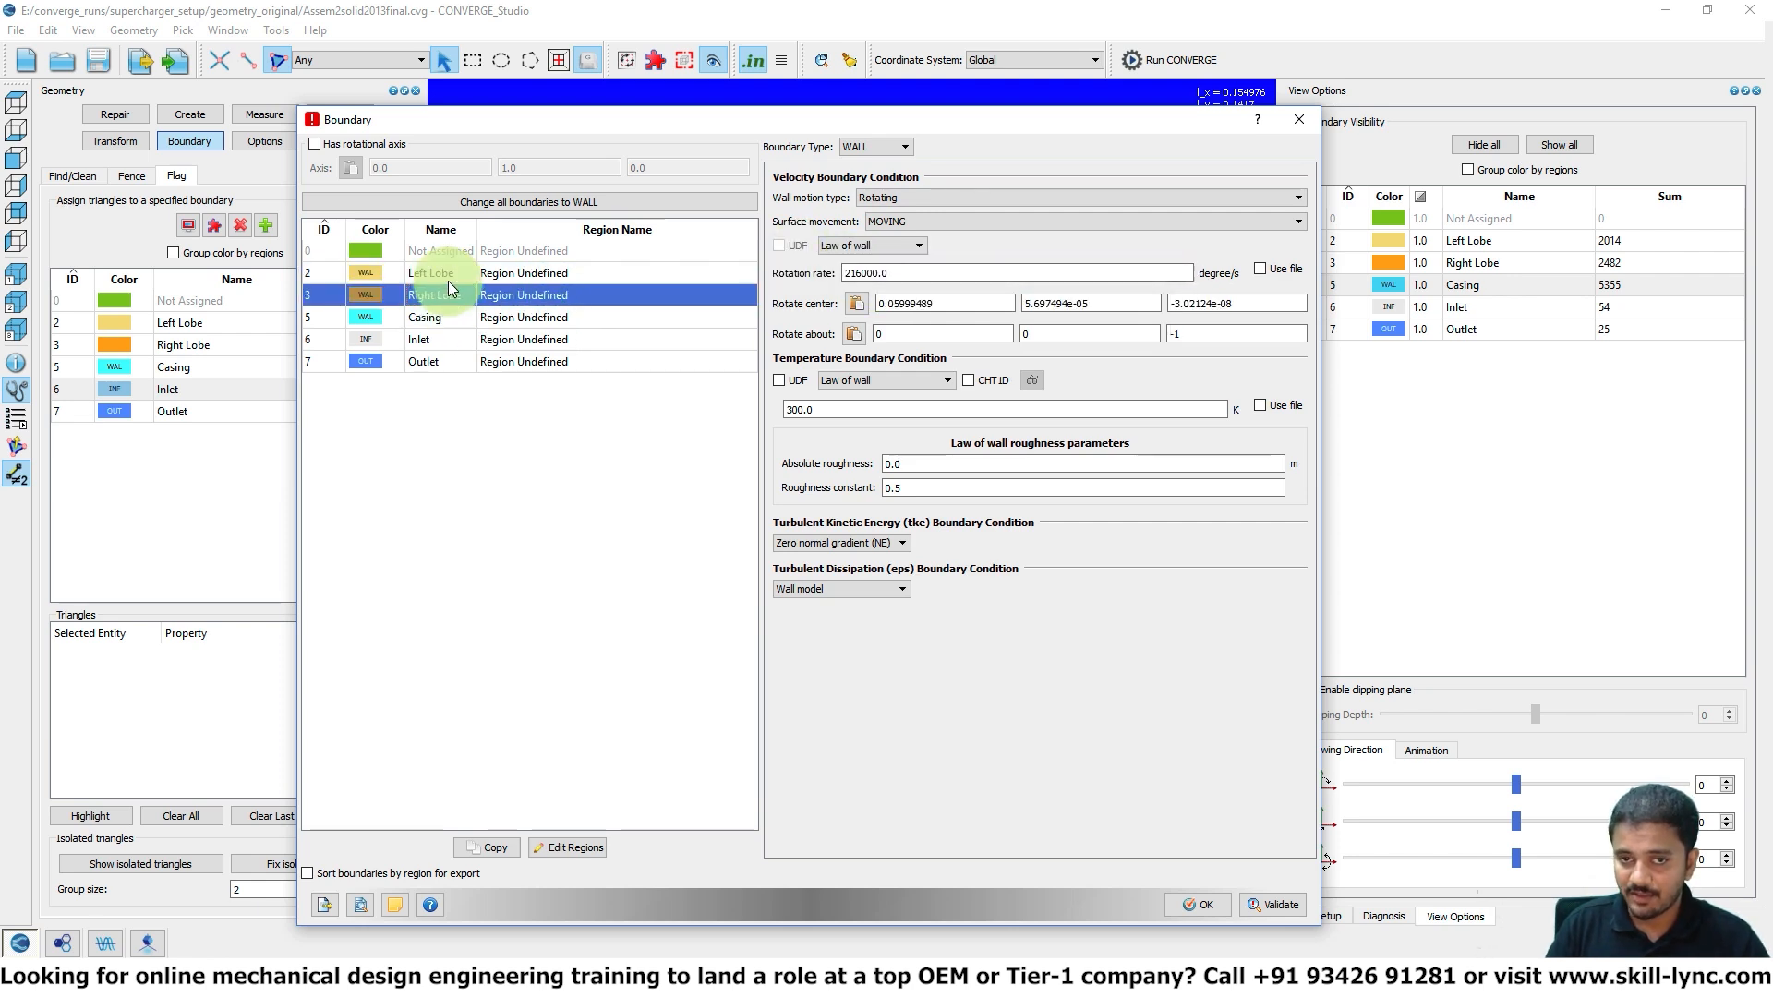
pyautogui.click(447, 268)
pyautogui.click(1201, 310)
pyautogui.moveTo(911, 115); pyautogui.dragTo(867, 519)
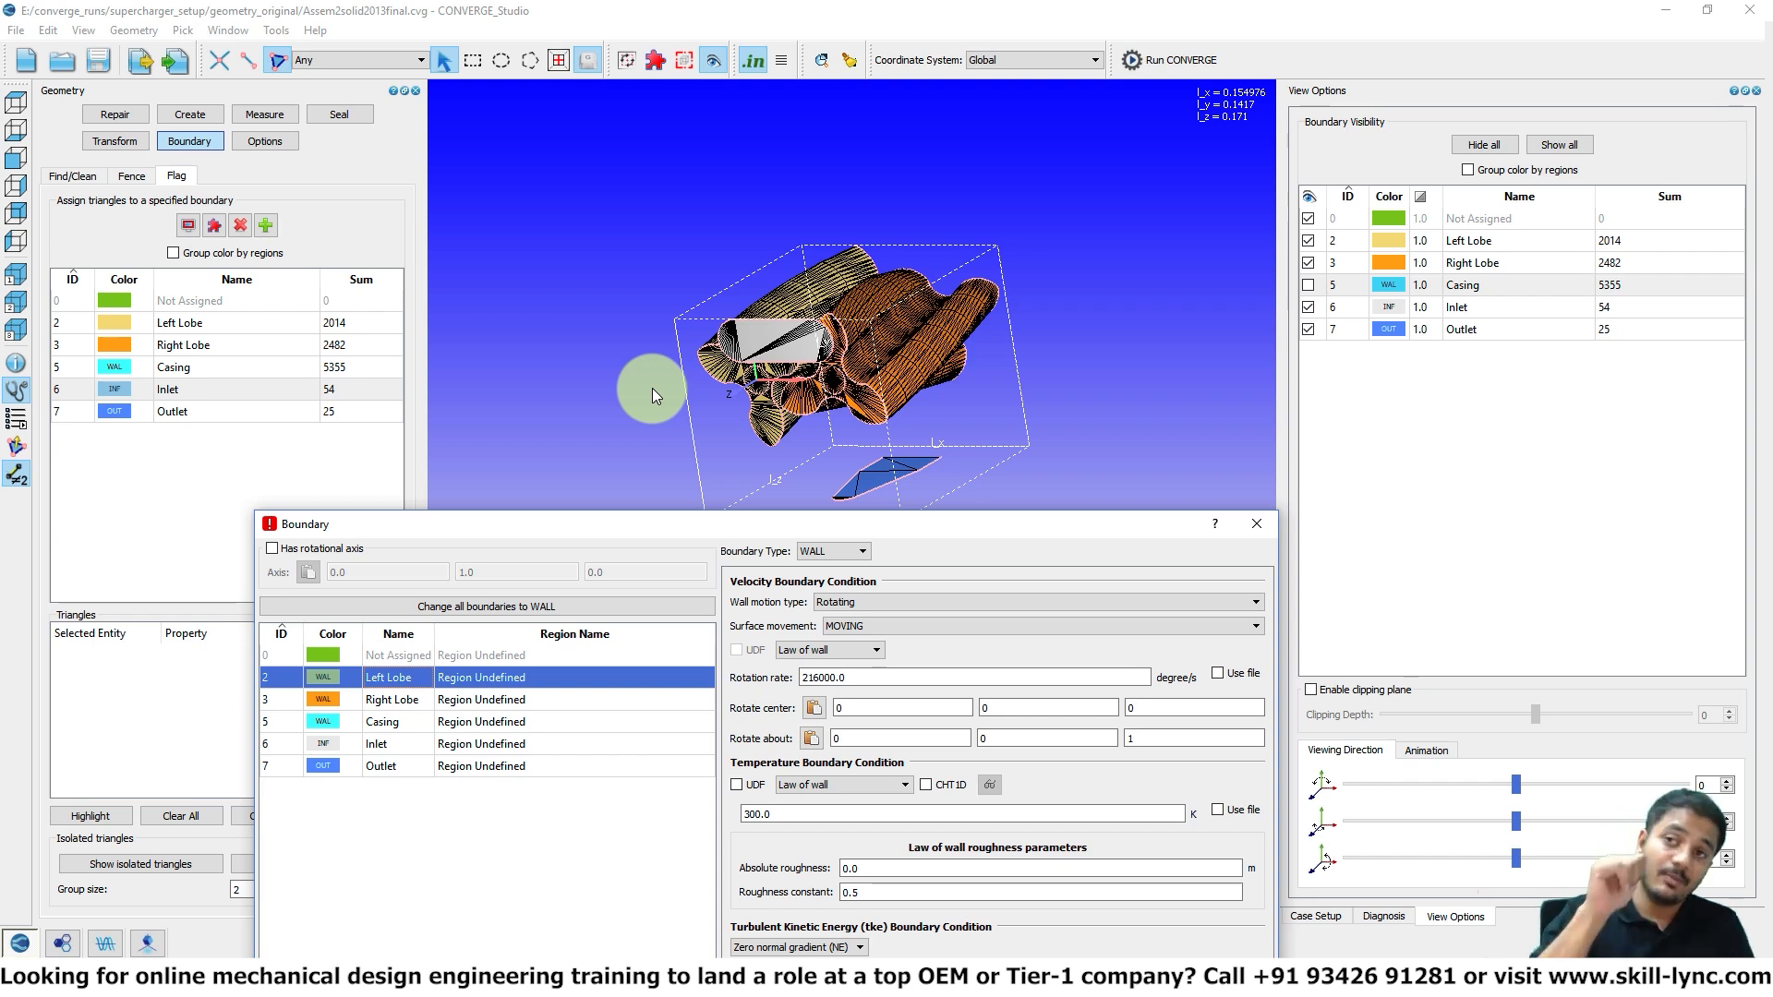
pyautogui.moveTo(802, 526); pyautogui.dragTo(767, 158)
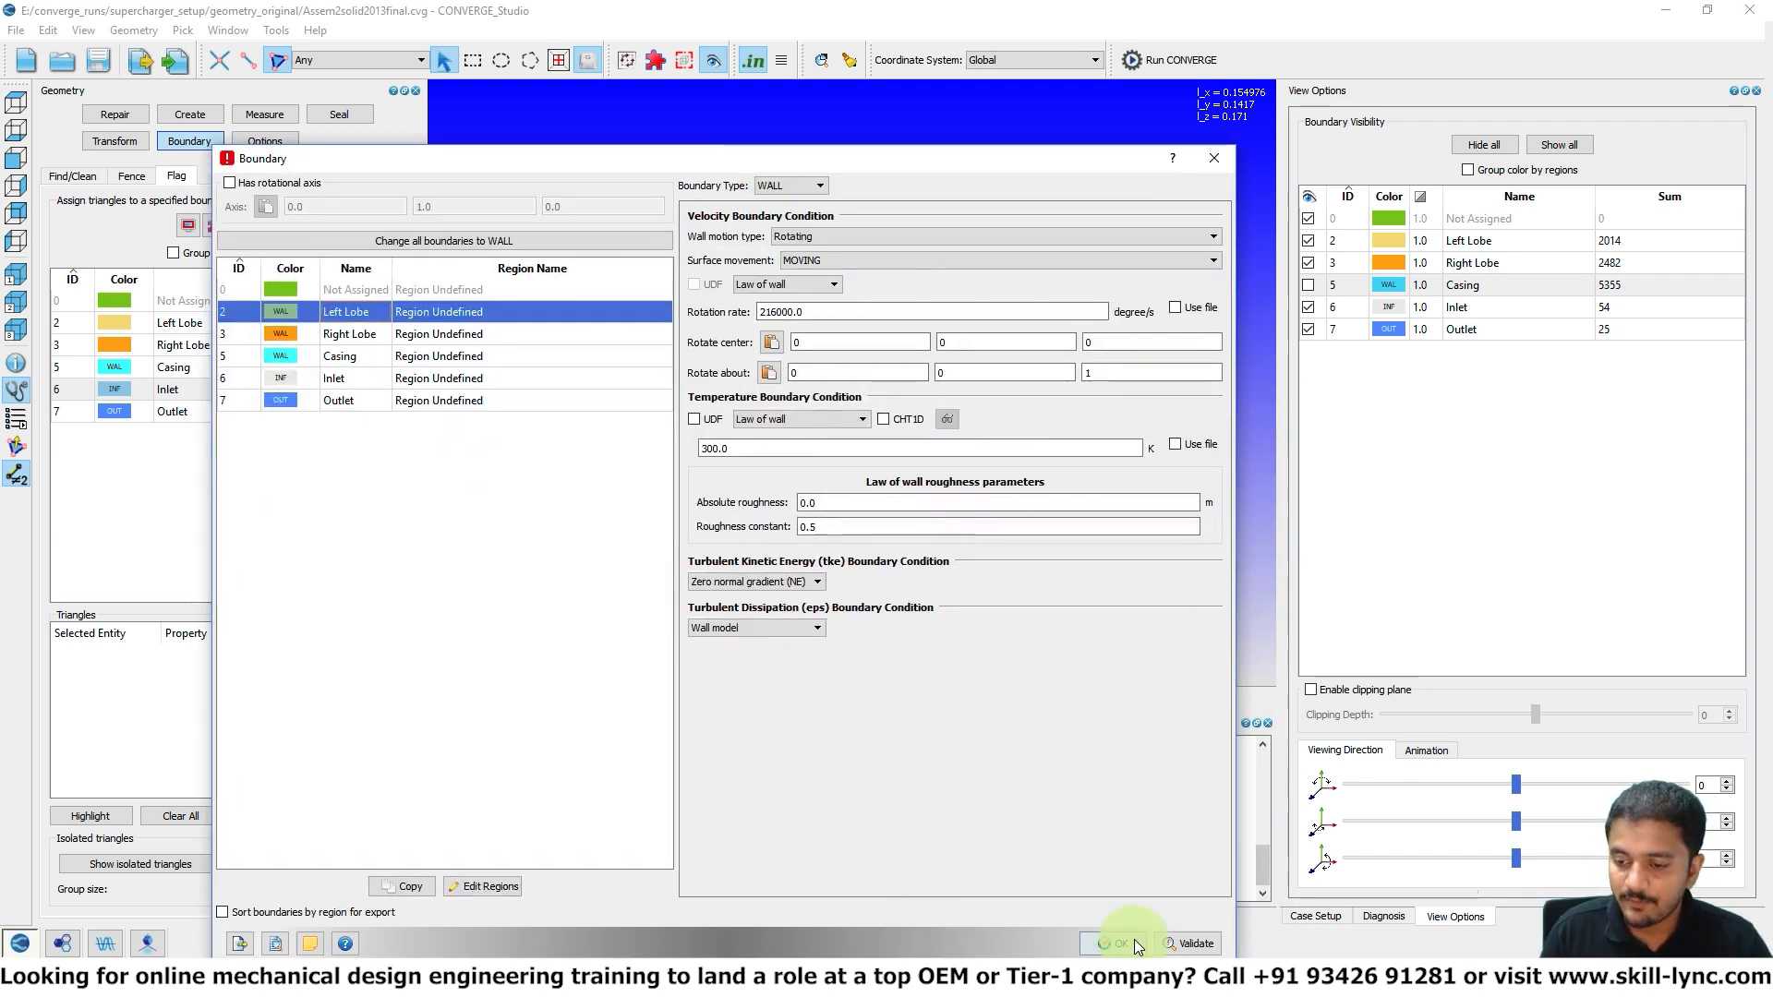
pyautogui.click(1136, 945)
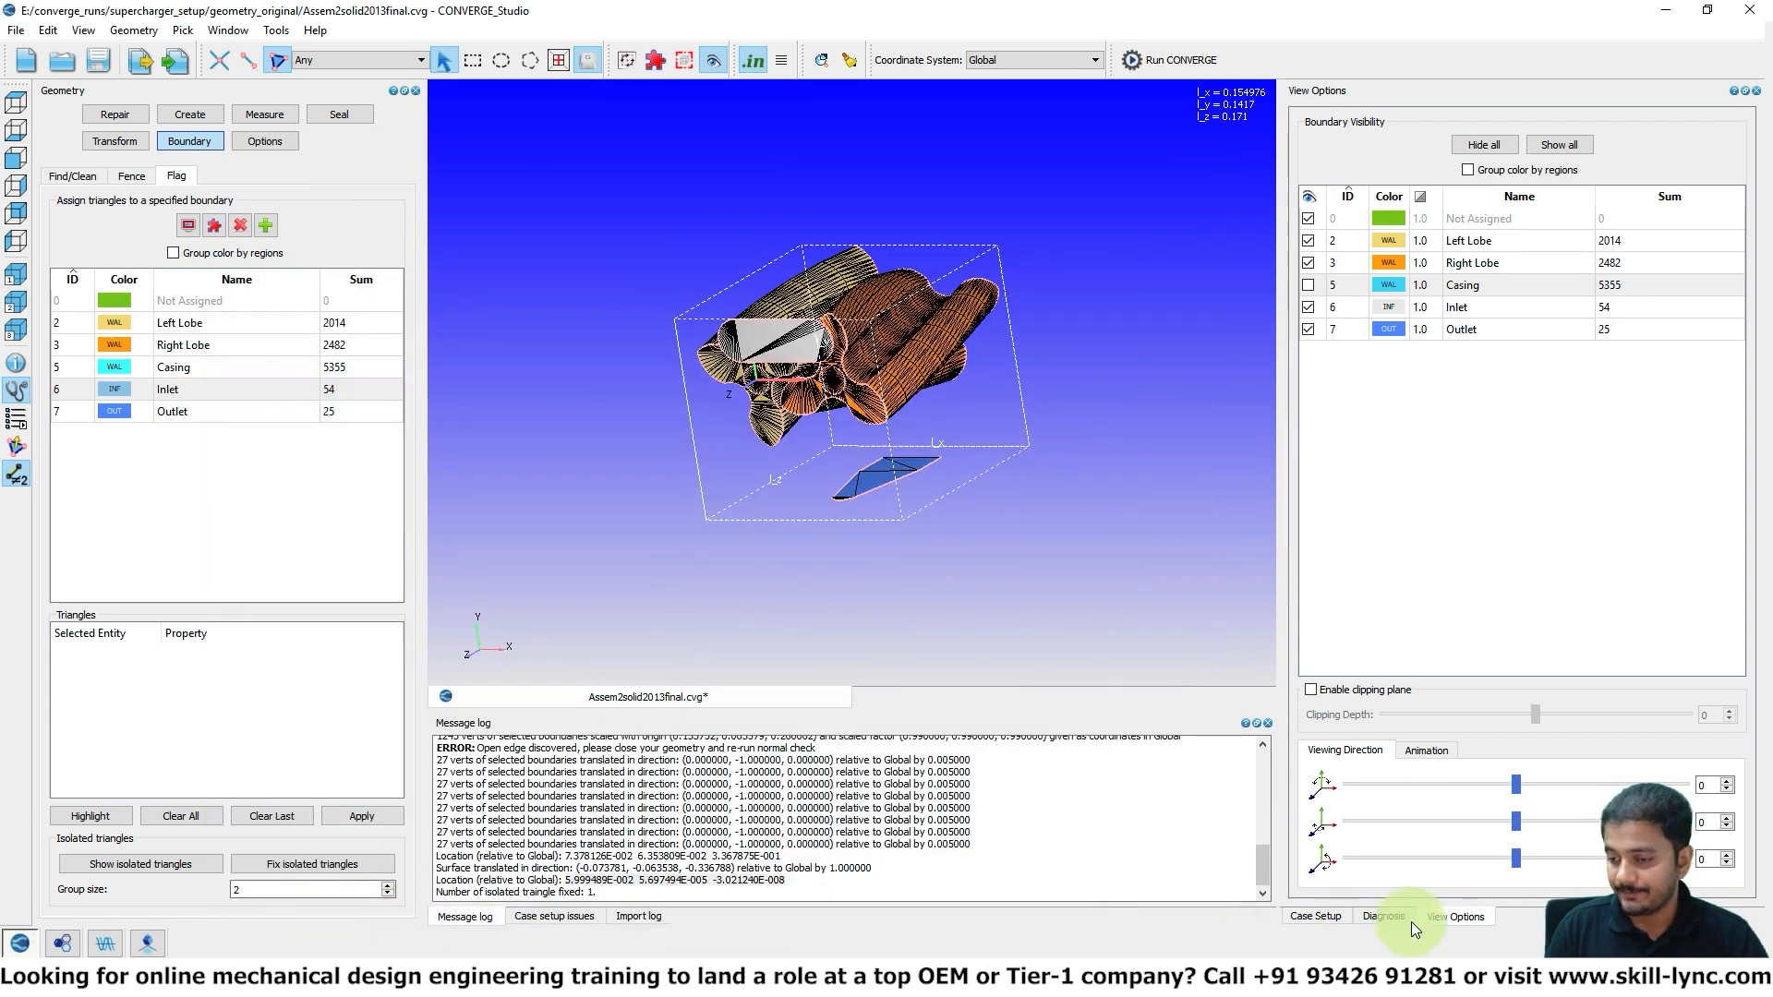
# - Add a region under Regions and initialization, fill it with air as the species, and validate and accept it
pyautogui.click(1404, 916)
pyautogui.click(1327, 923)
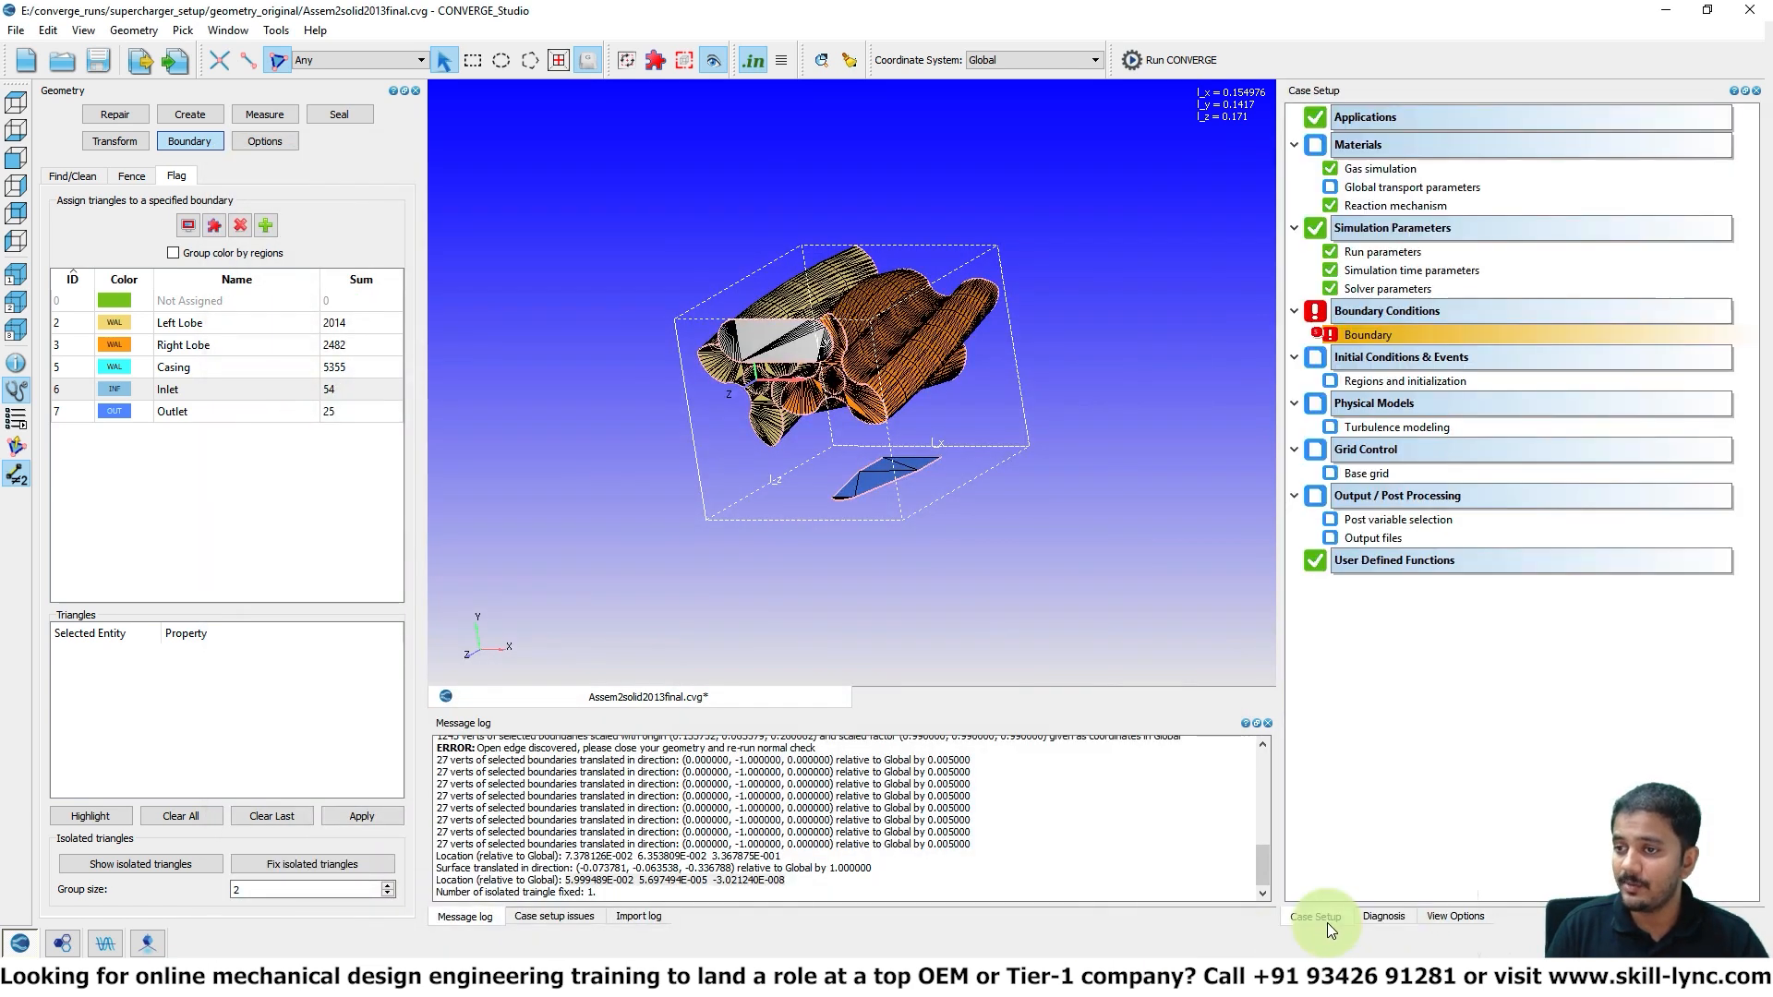
pyautogui.click(1372, 336)
pyautogui.doubleClick(1384, 377)
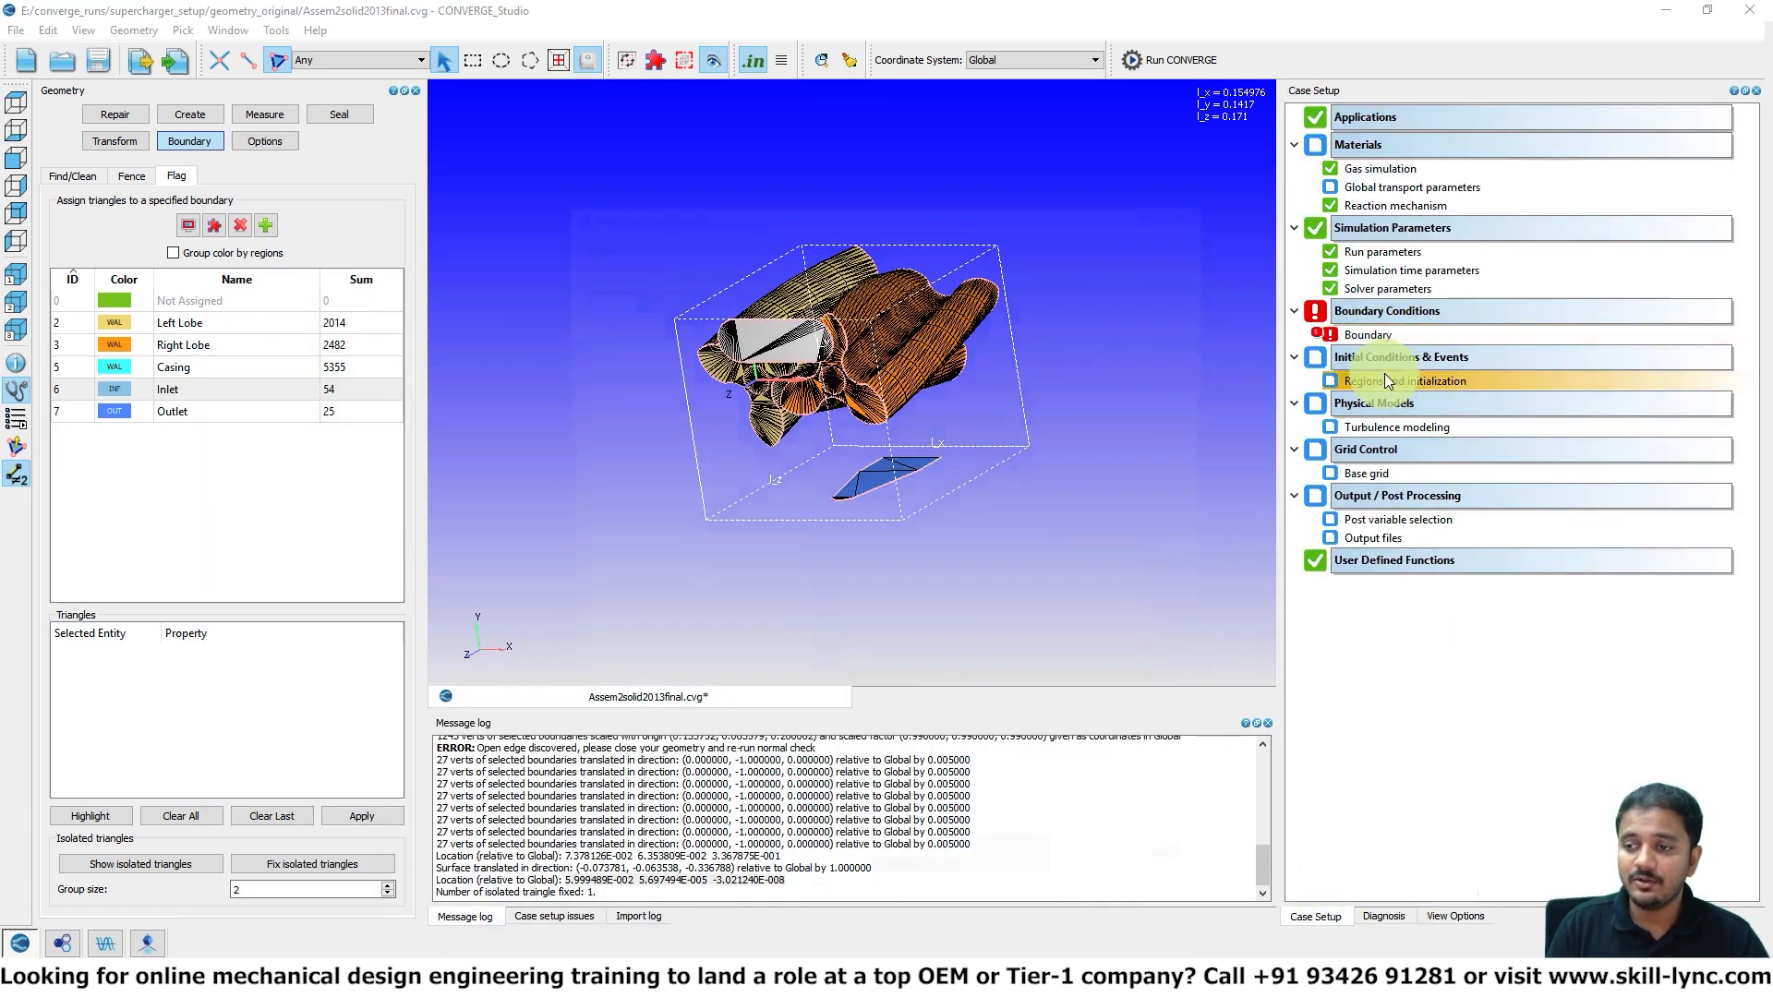
pyautogui.click(668, 776)
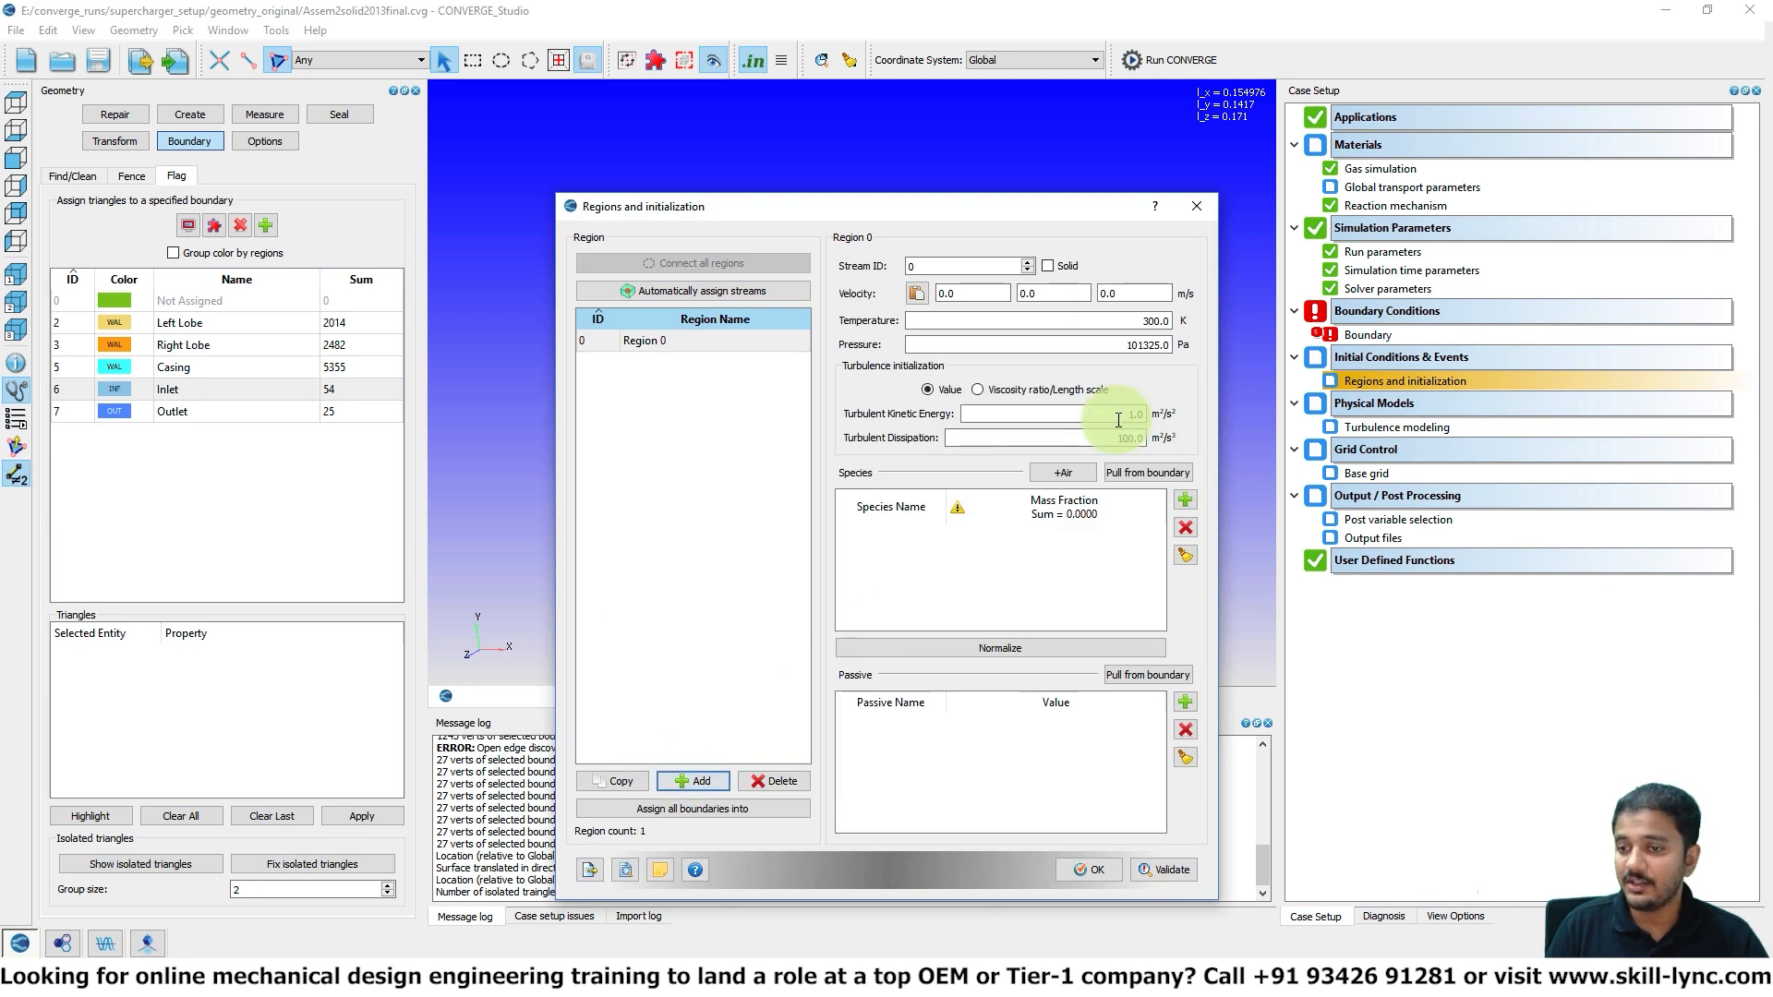
pyautogui.click(1094, 475)
pyautogui.click(1171, 879)
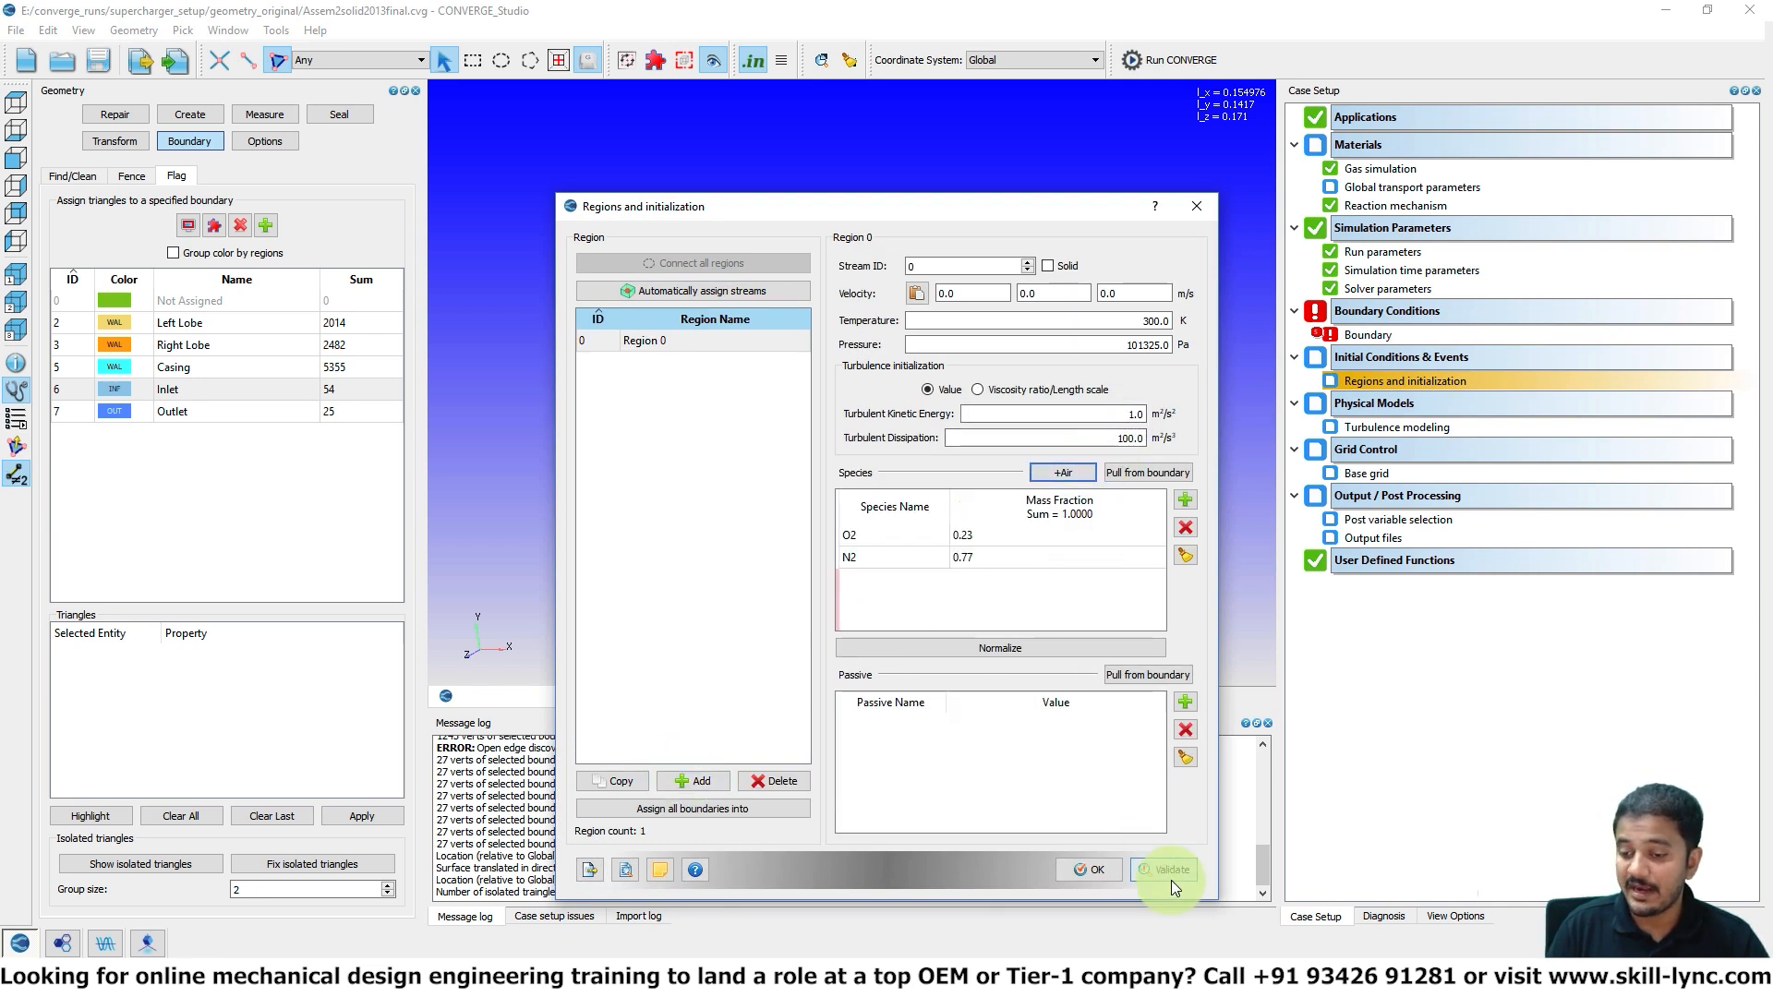
pyautogui.click(1094, 874)
# - Assign the Left Lobe and Right Lobe boundaries to Region 0
pyautogui.click(1367, 329)
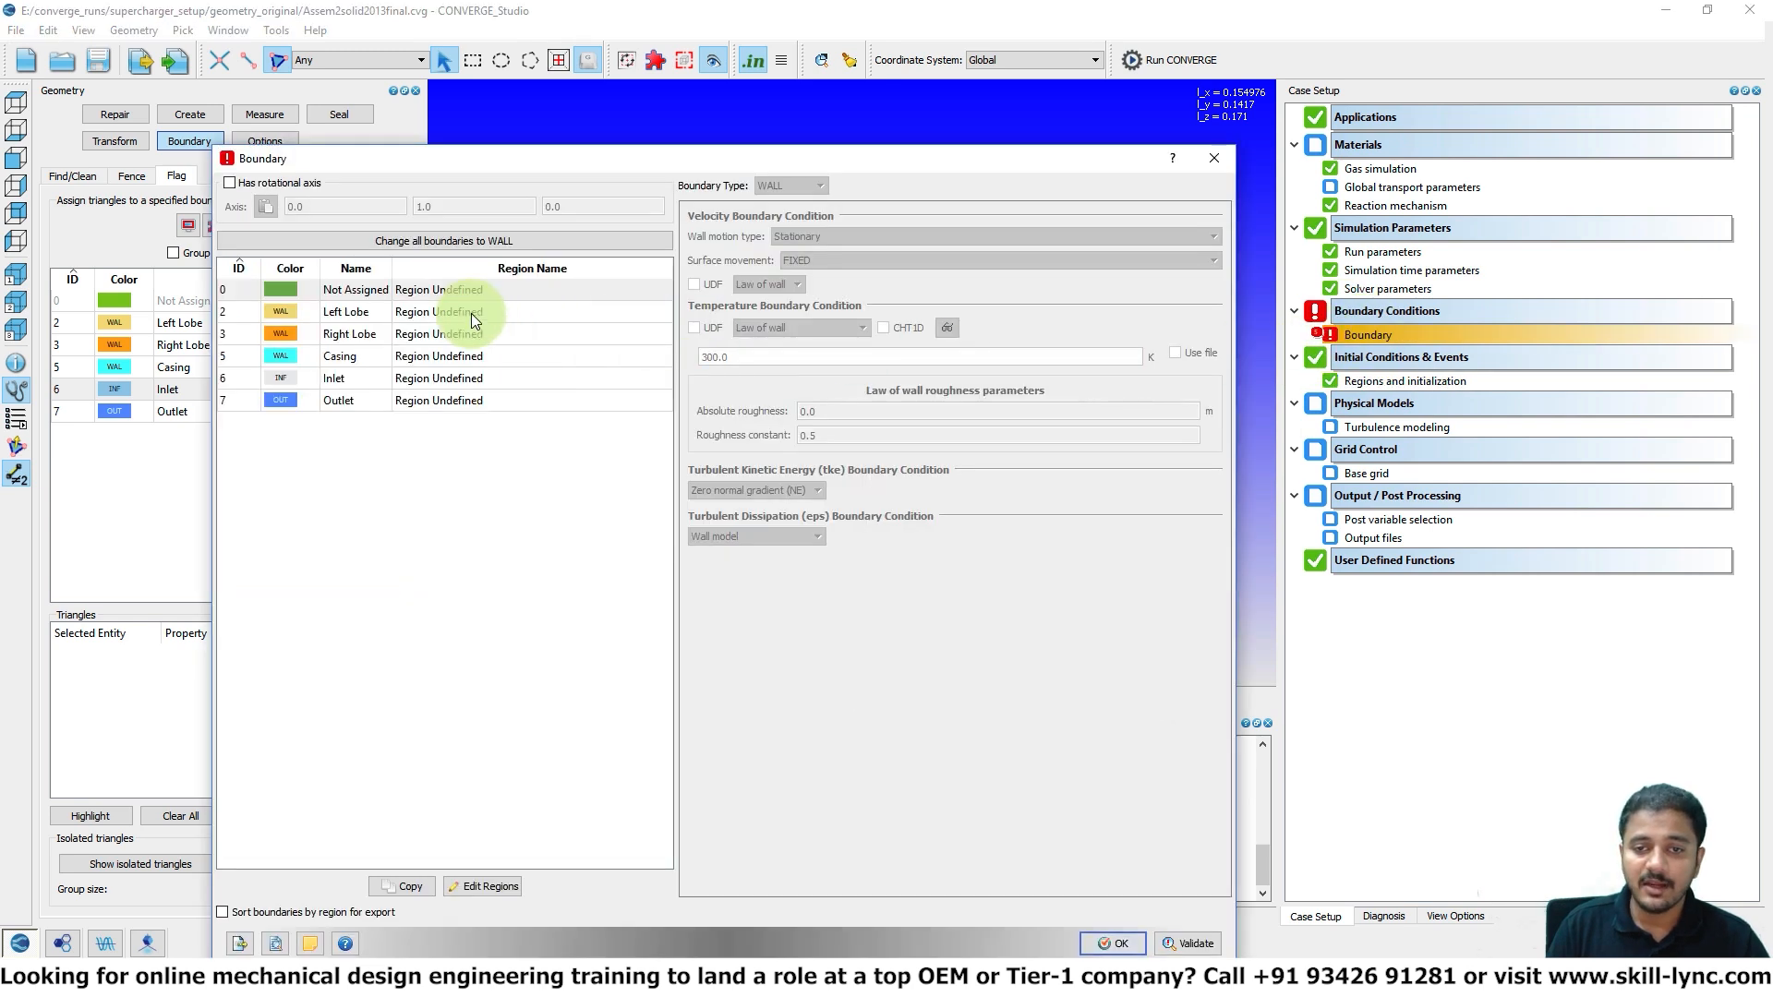
pyautogui.click(469, 315)
pyautogui.click(469, 315)
pyautogui.click(469, 356)
pyautogui.click(469, 338)
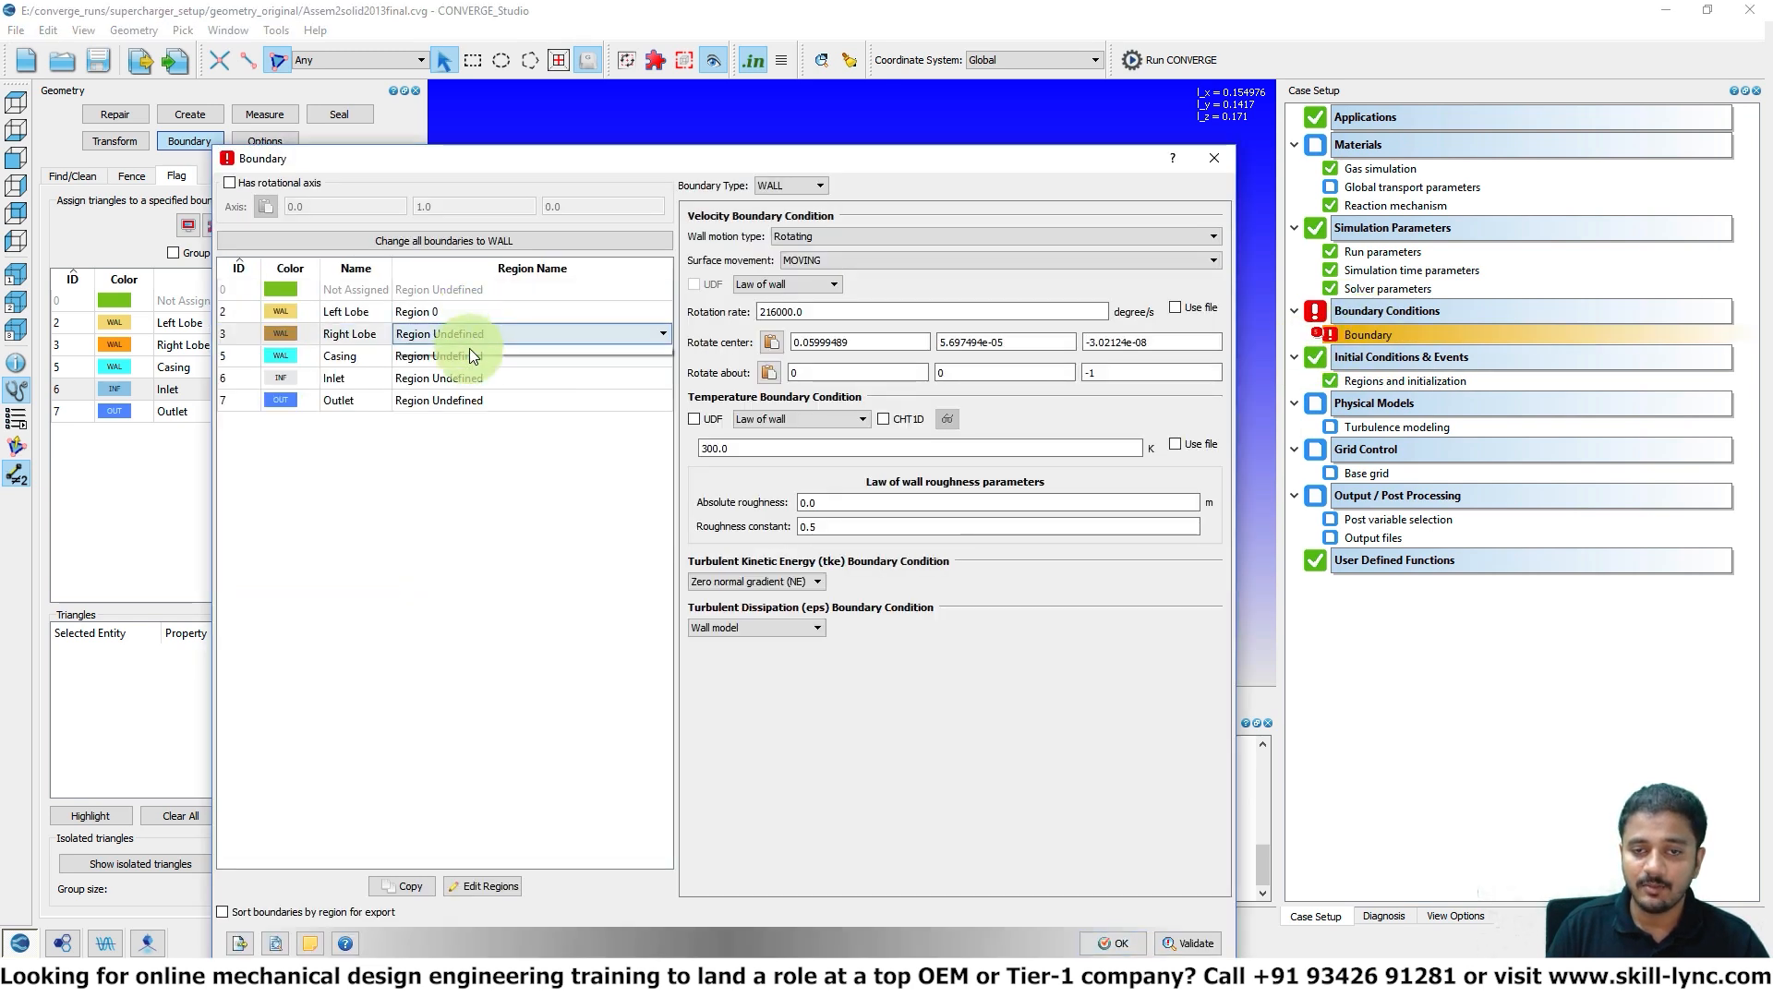
pyautogui.click(469, 337)
pyautogui.click(473, 376)
# - Assign the Casing, Inlet and Outlet boundaries to Region 0 and accept the boundary settings
pyautogui.click(468, 355)
pyautogui.click(469, 355)
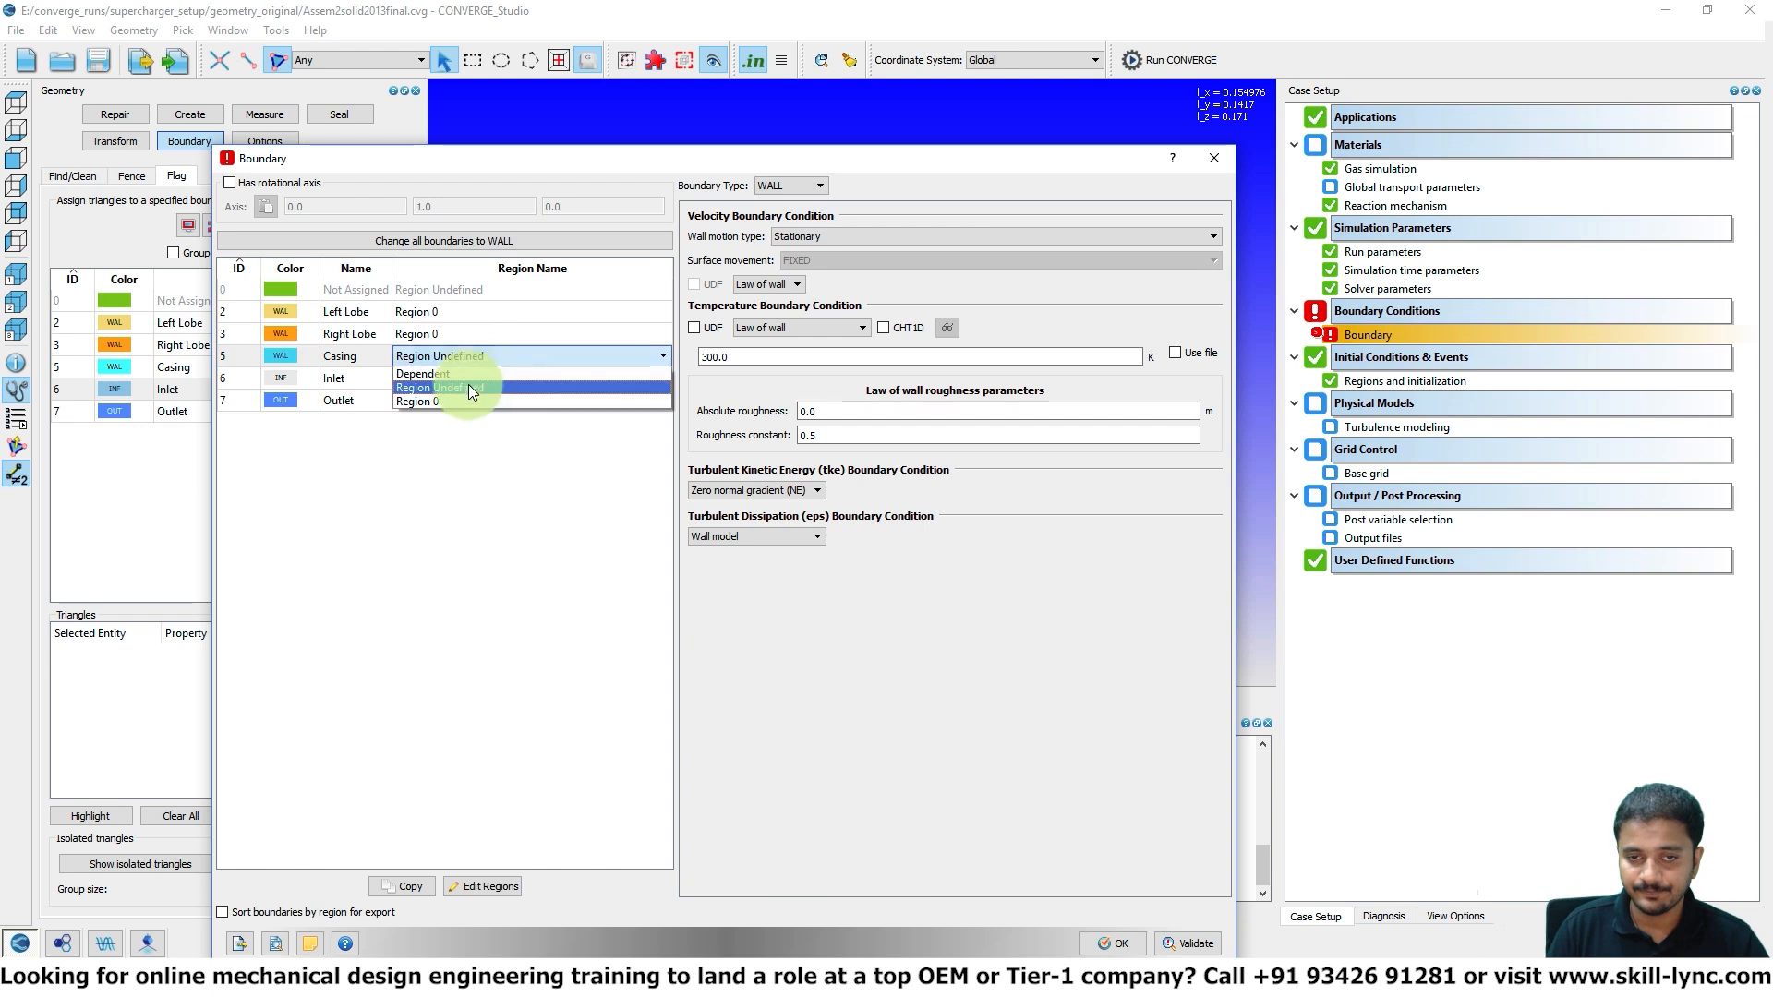
pyautogui.click(482, 401)
pyautogui.doubleClick(472, 380)
pyautogui.click(478, 423)
pyautogui.doubleClick(476, 402)
pyautogui.click(479, 445)
pyautogui.click(1096, 833)
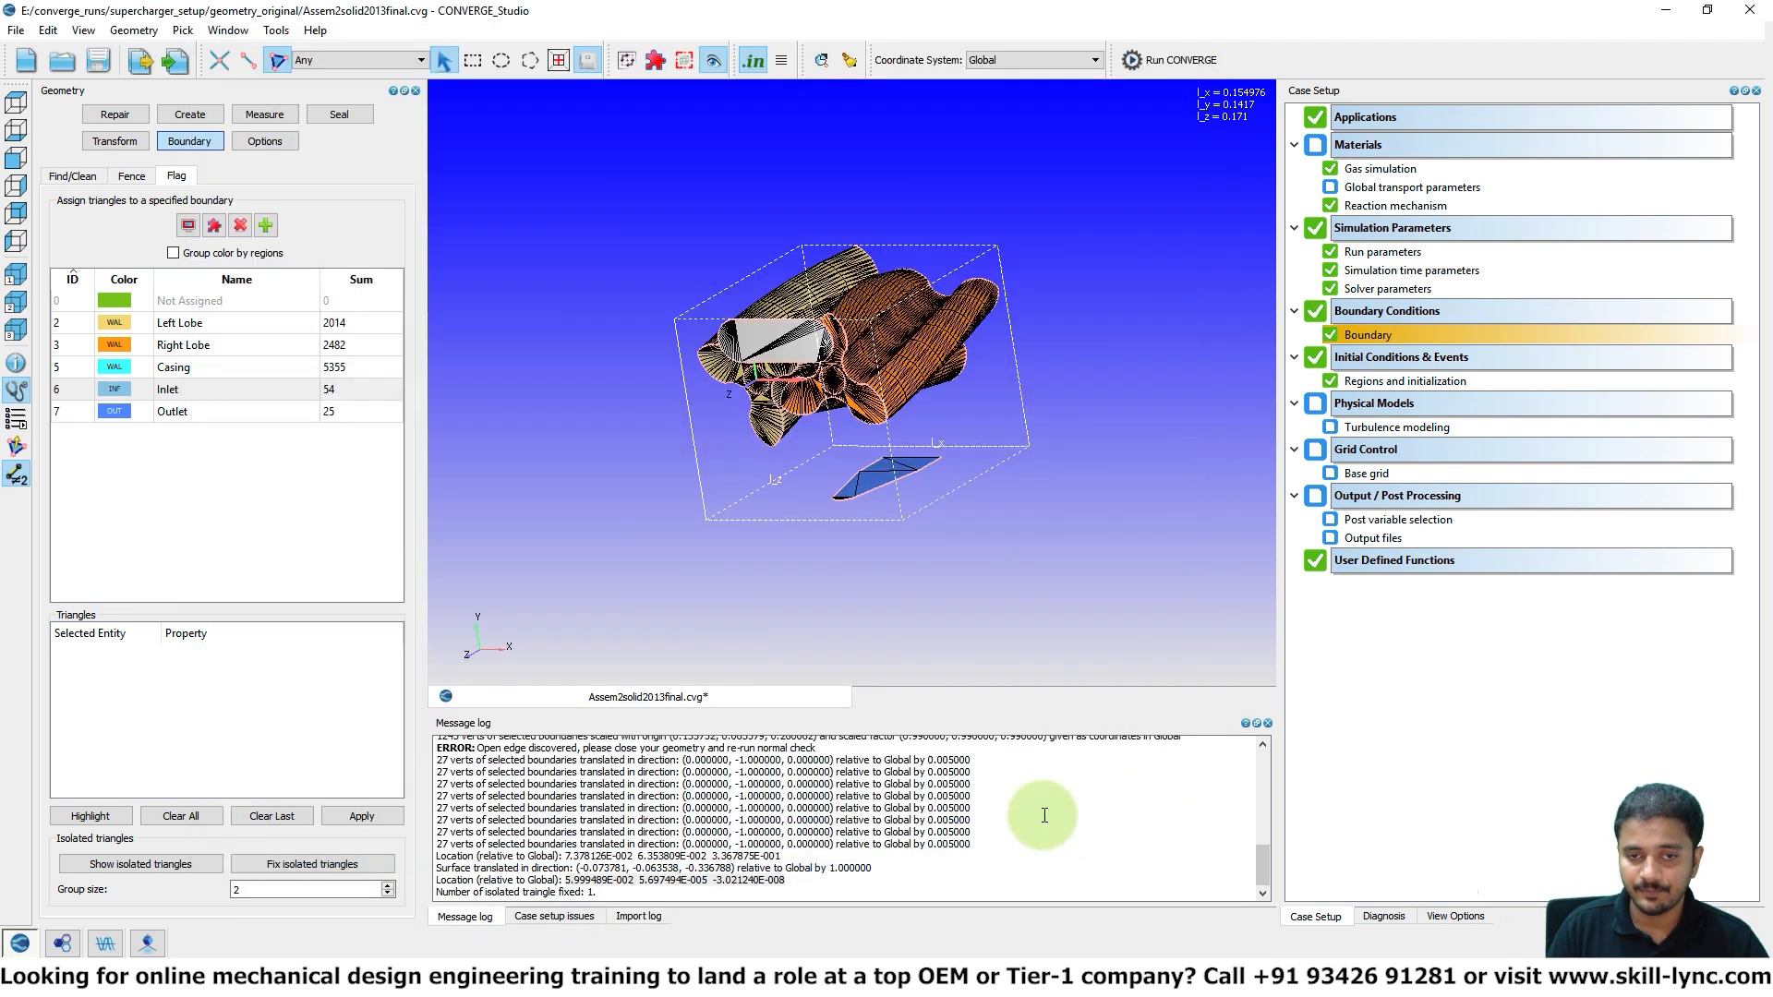
# - Accept the default RANS turbulence settings with the RNG k-e model and open the base grid settings
pyautogui.doubleClick(1370, 427)
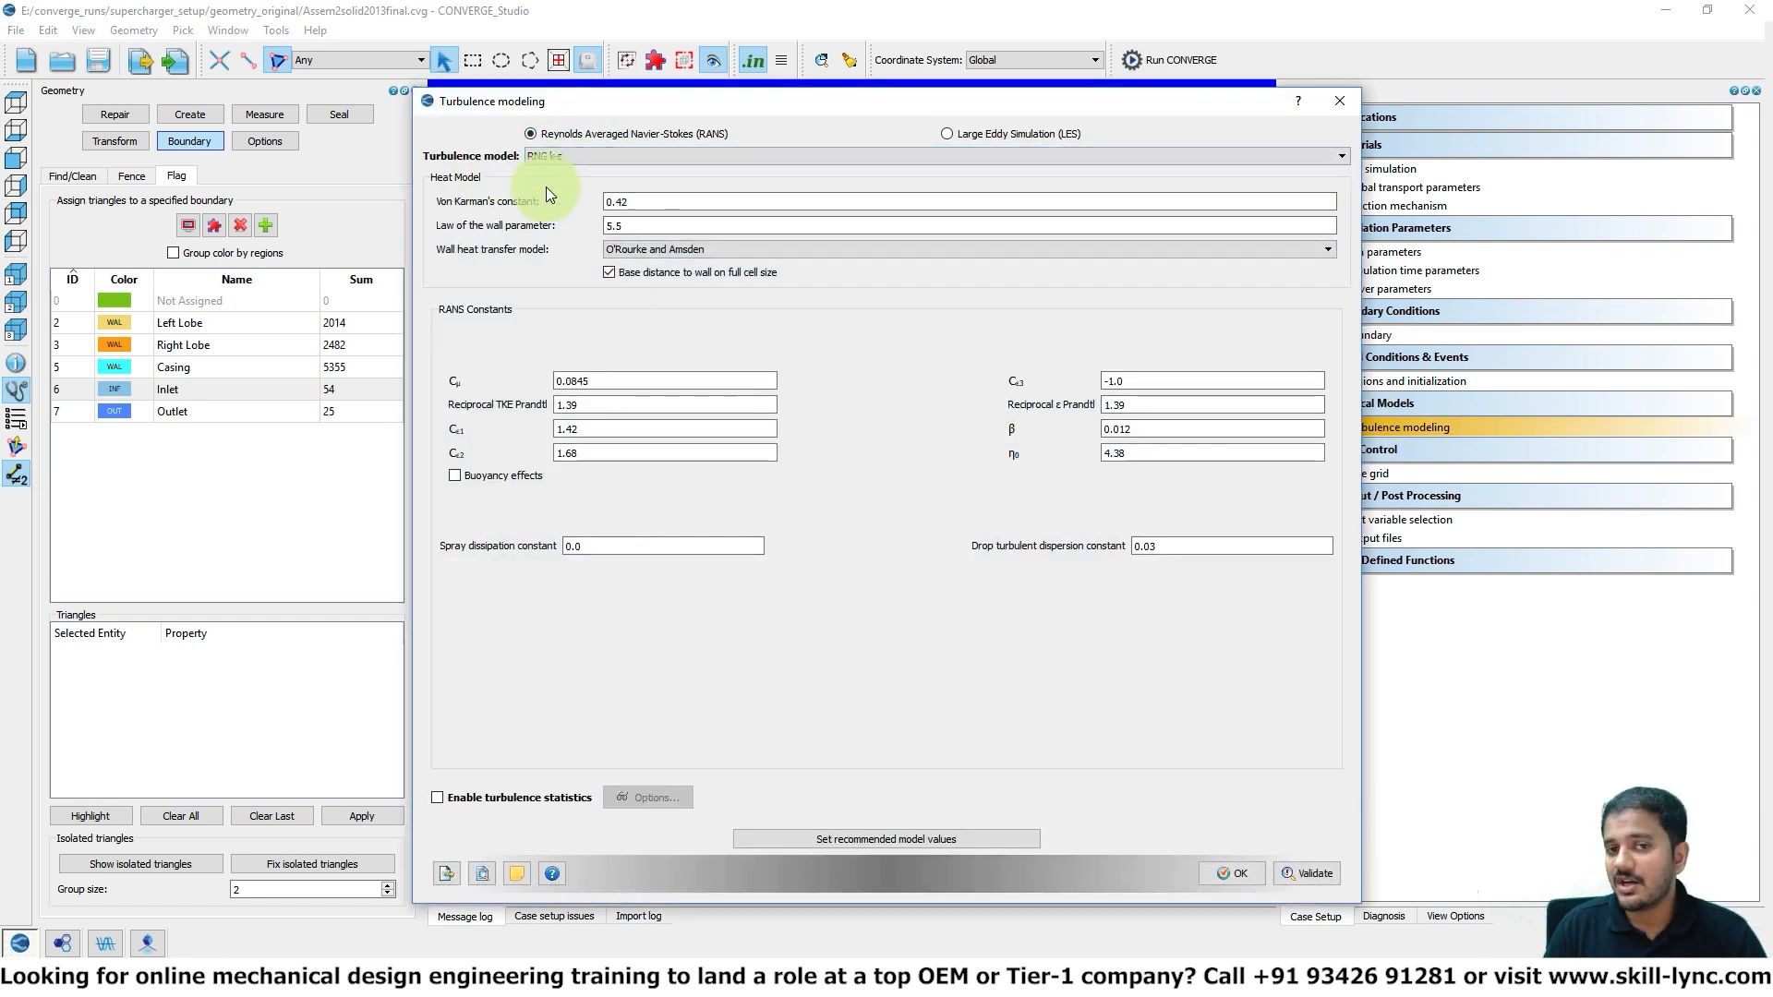
pyautogui.click(1302, 868)
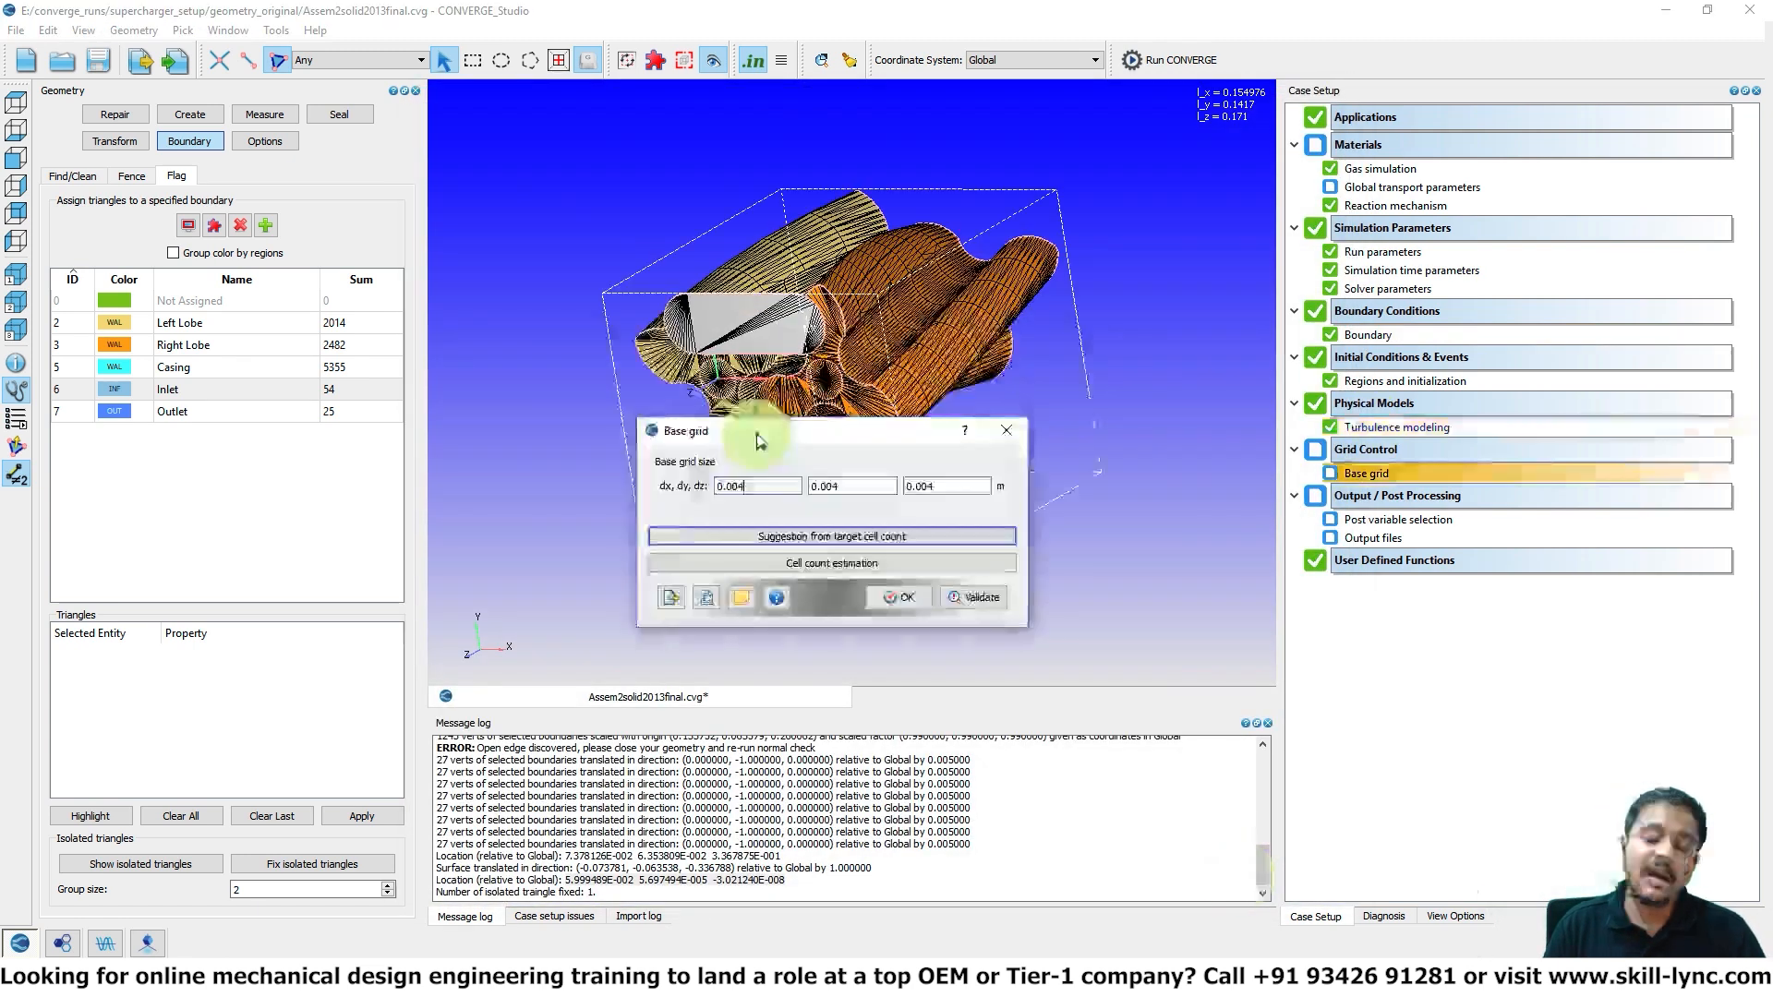
pyautogui.moveTo(774, 424); pyautogui.dragTo(1361, 348)
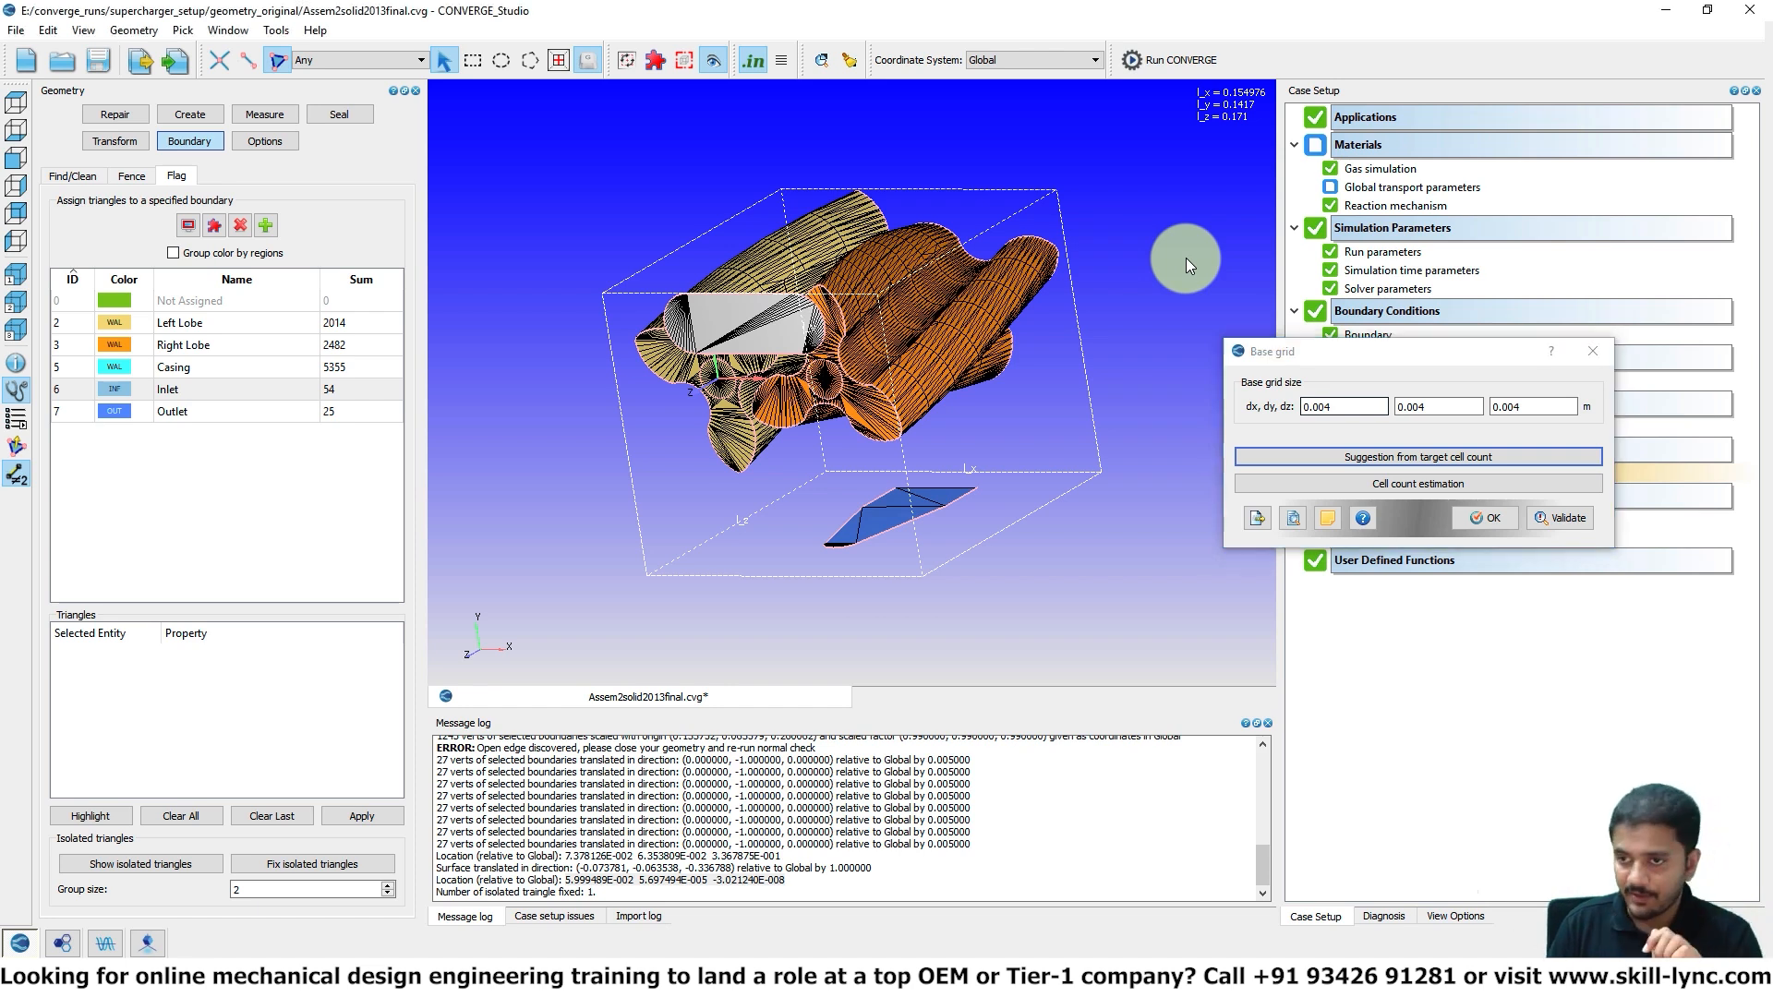
# - Display the casing again and estimate the cell count for a base grid size of 0.004 m in every direction
pyautogui.rightClick(1186, 257)
pyautogui.press('Escape')
pyautogui.click(805, 325)
pyautogui.click(1513, 500)
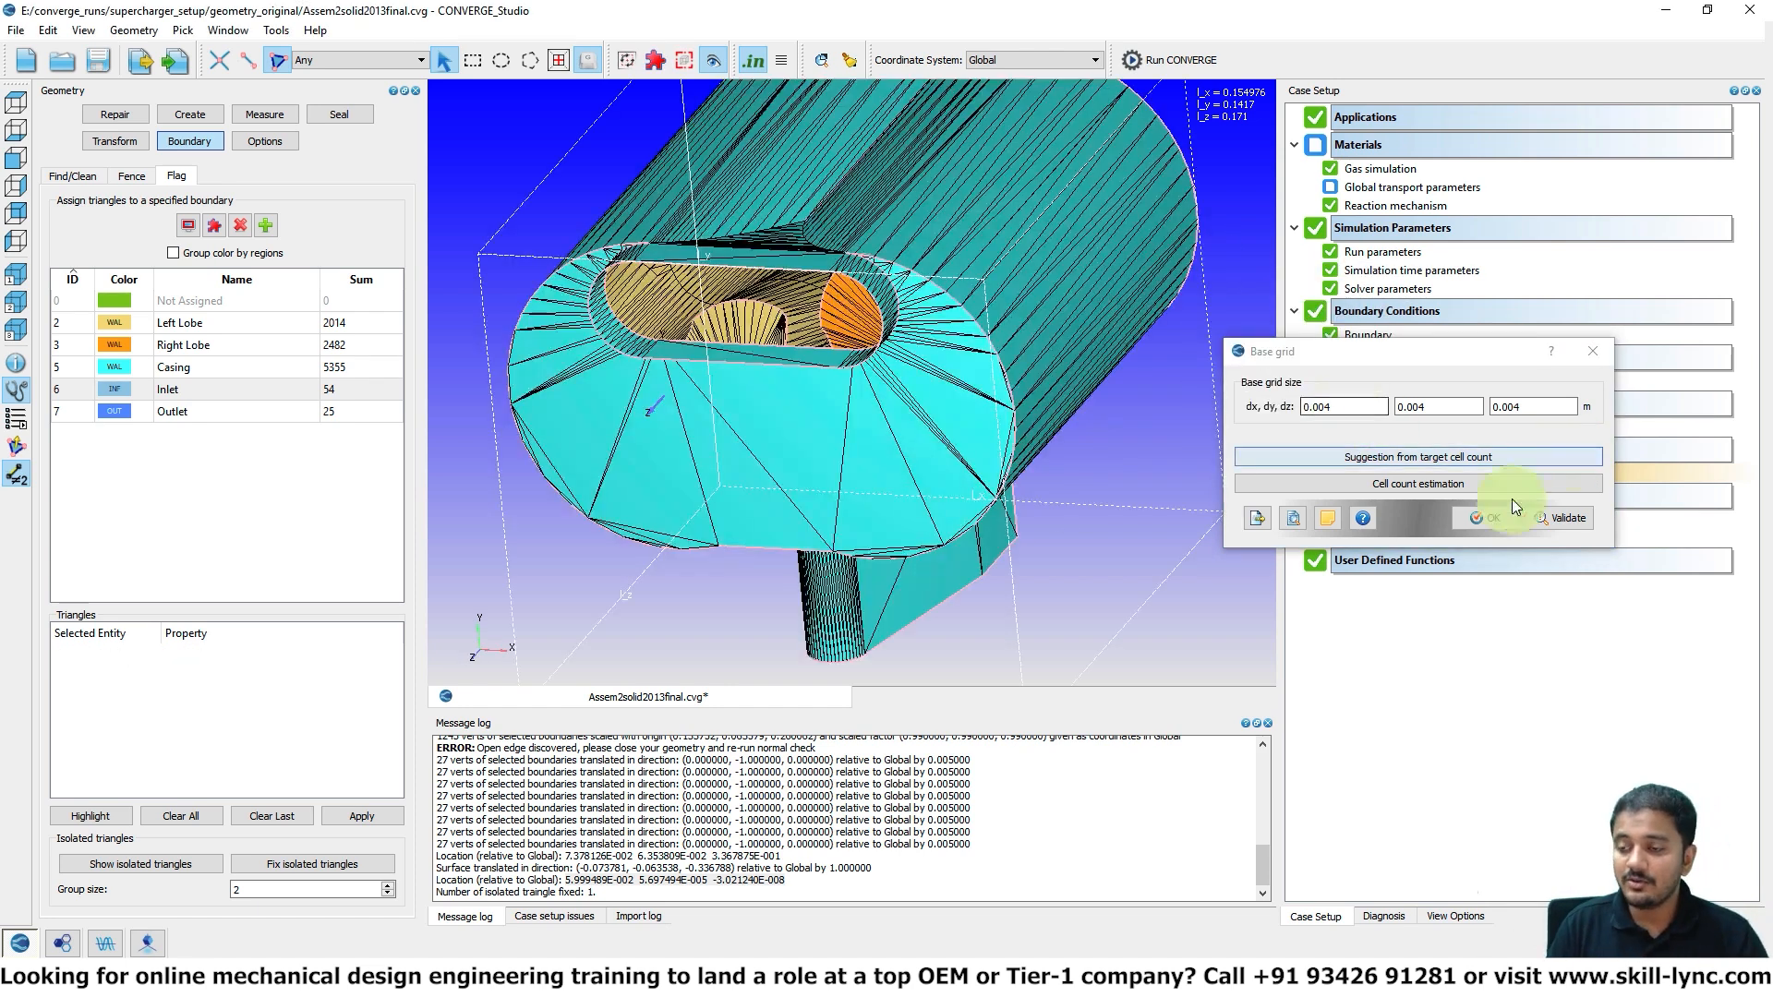
pyautogui.click(1421, 488)
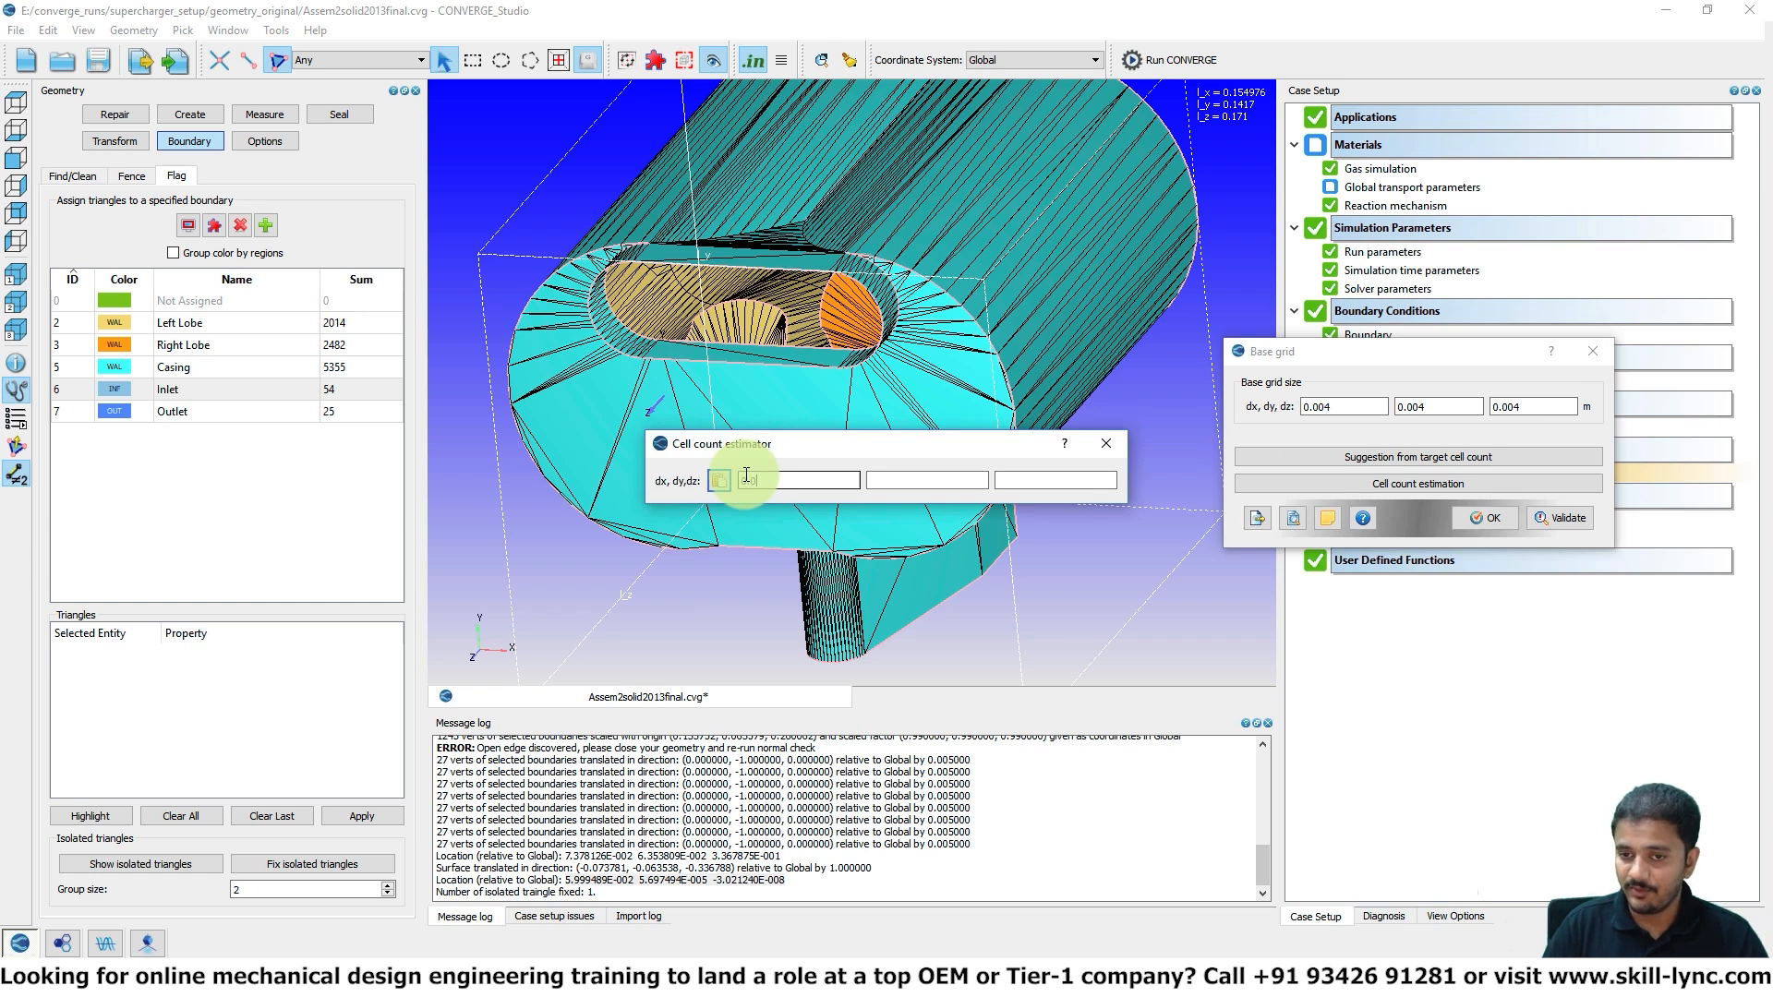
pyautogui.press('Tab')
pyautogui.write('0')
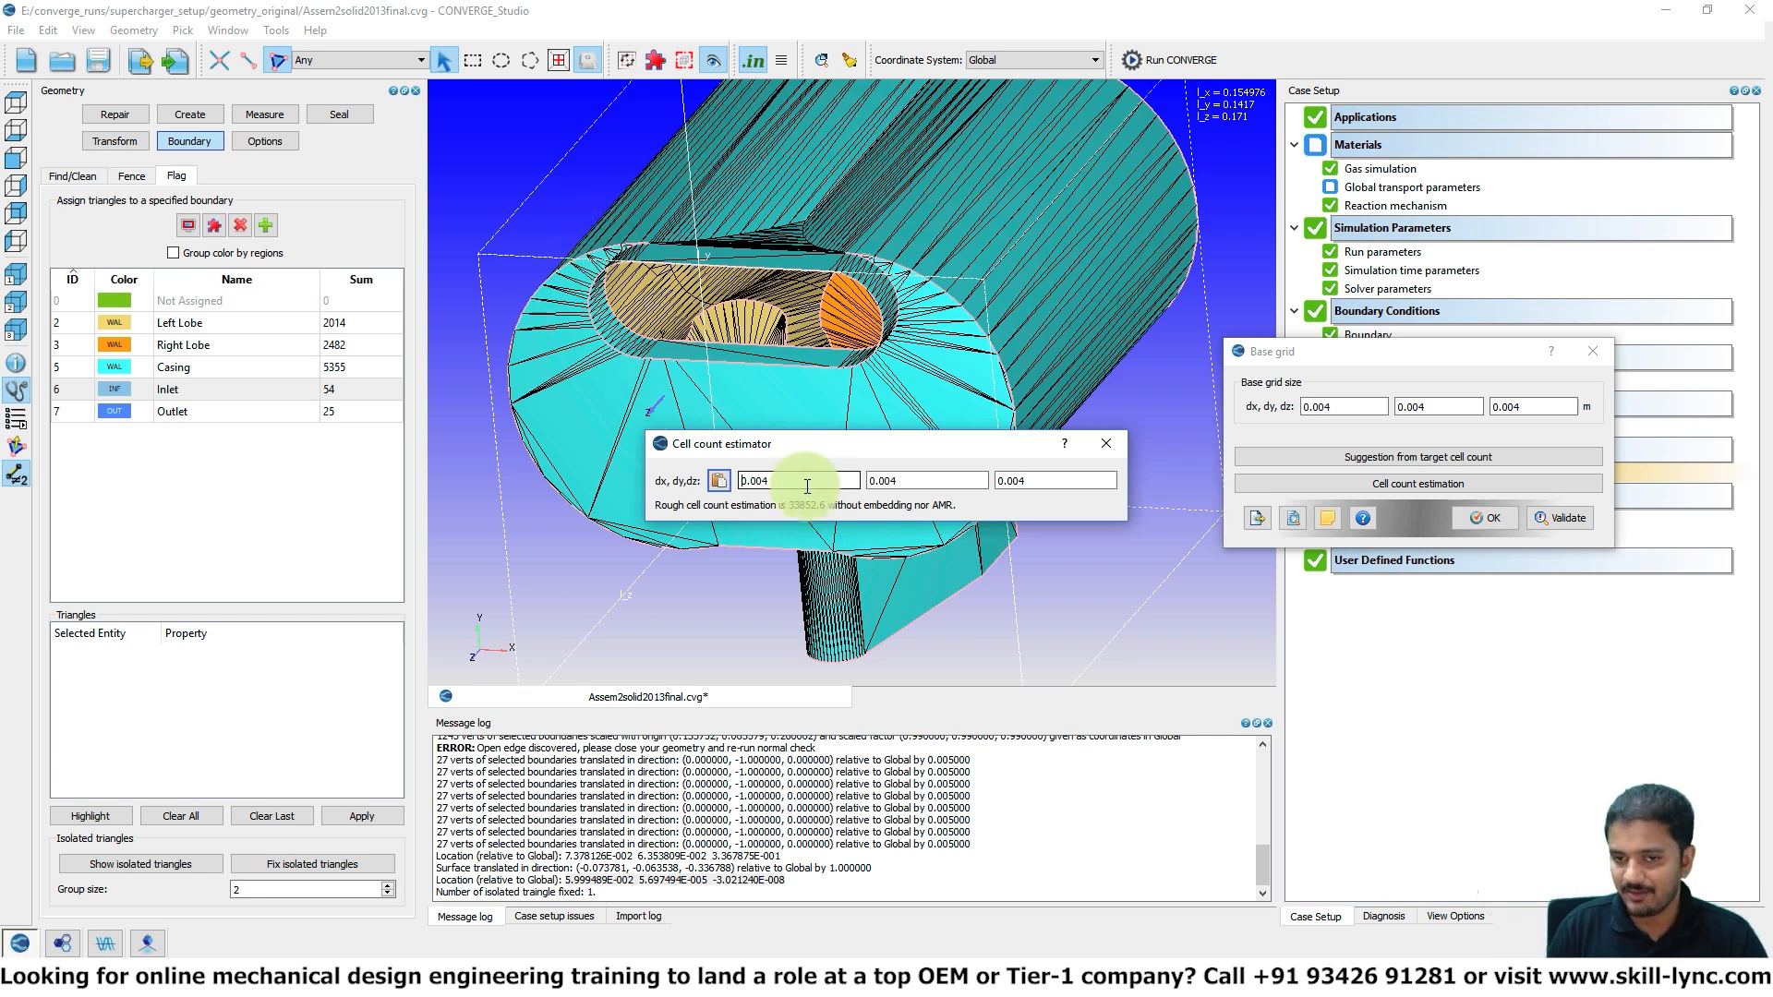
pyautogui.moveTo(799, 483); pyautogui.dragTo(647, 462)
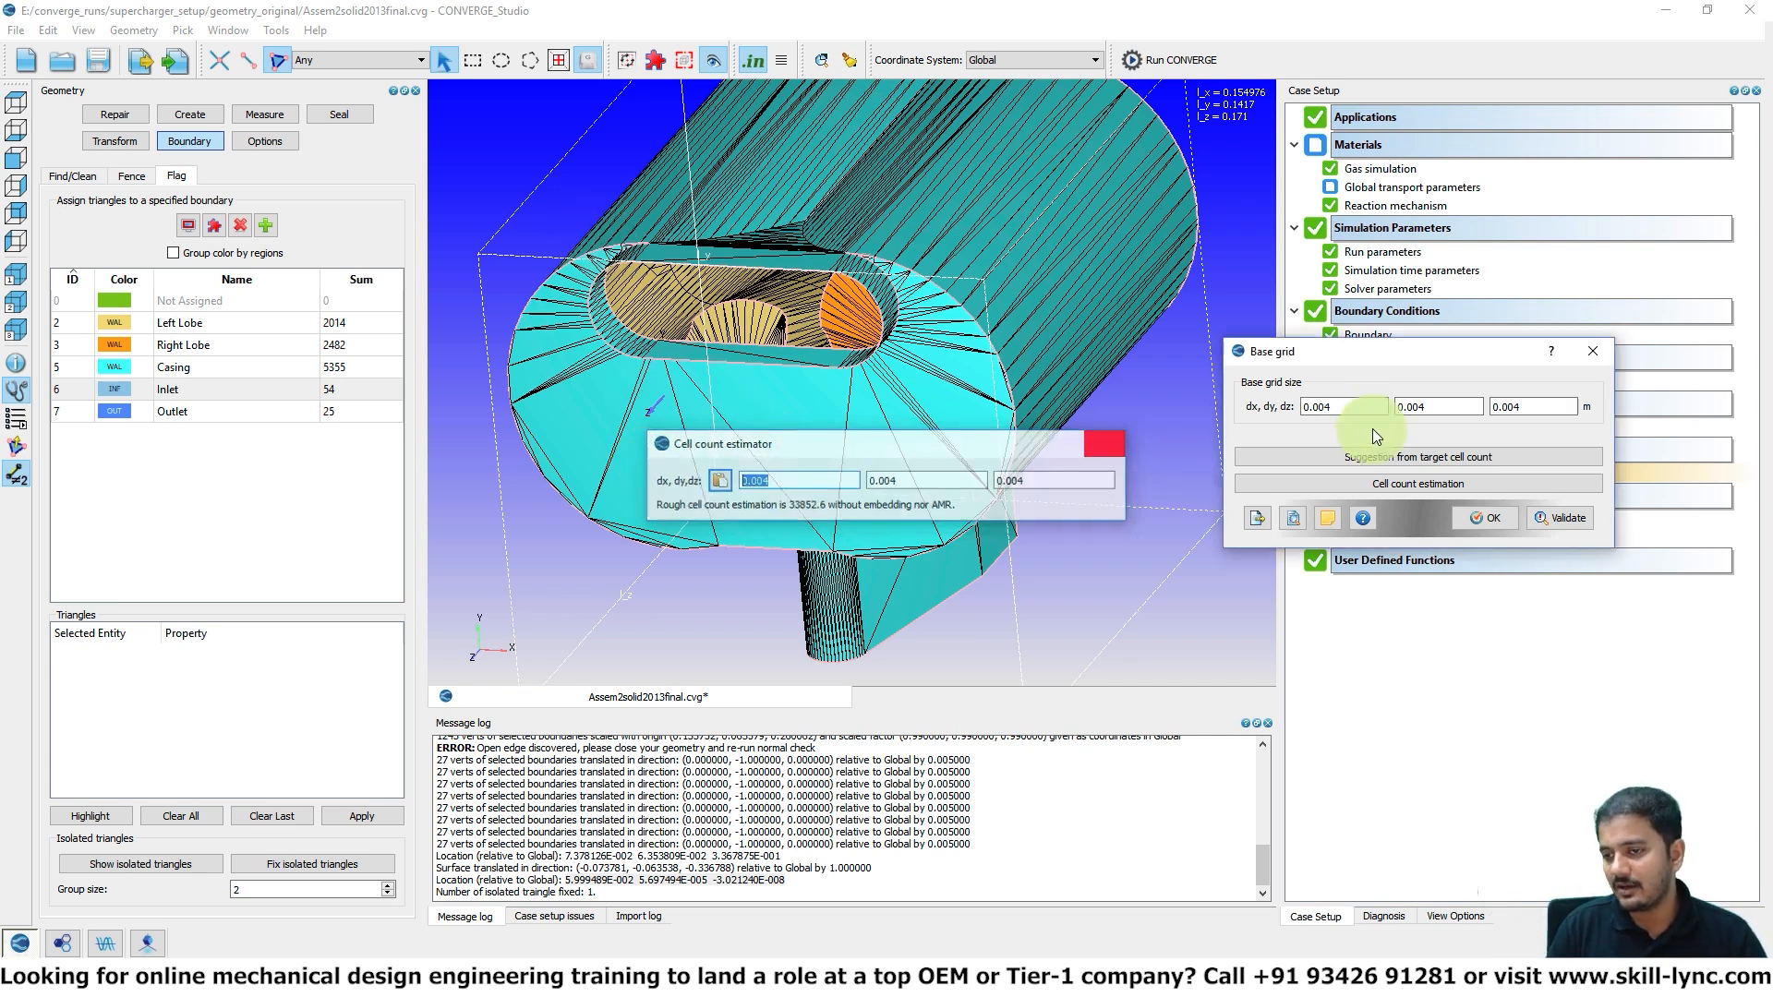
pyautogui.click(1105, 443)
# - Set the base grid size to 0.002 m for dx, dy and dz and accept it
pyautogui.click(1354, 408)
pyautogui.write('2')
pyautogui.press('Tab')
pyautogui.write('0.002')
pyautogui.press('Tab')
pyautogui.write('0.0')
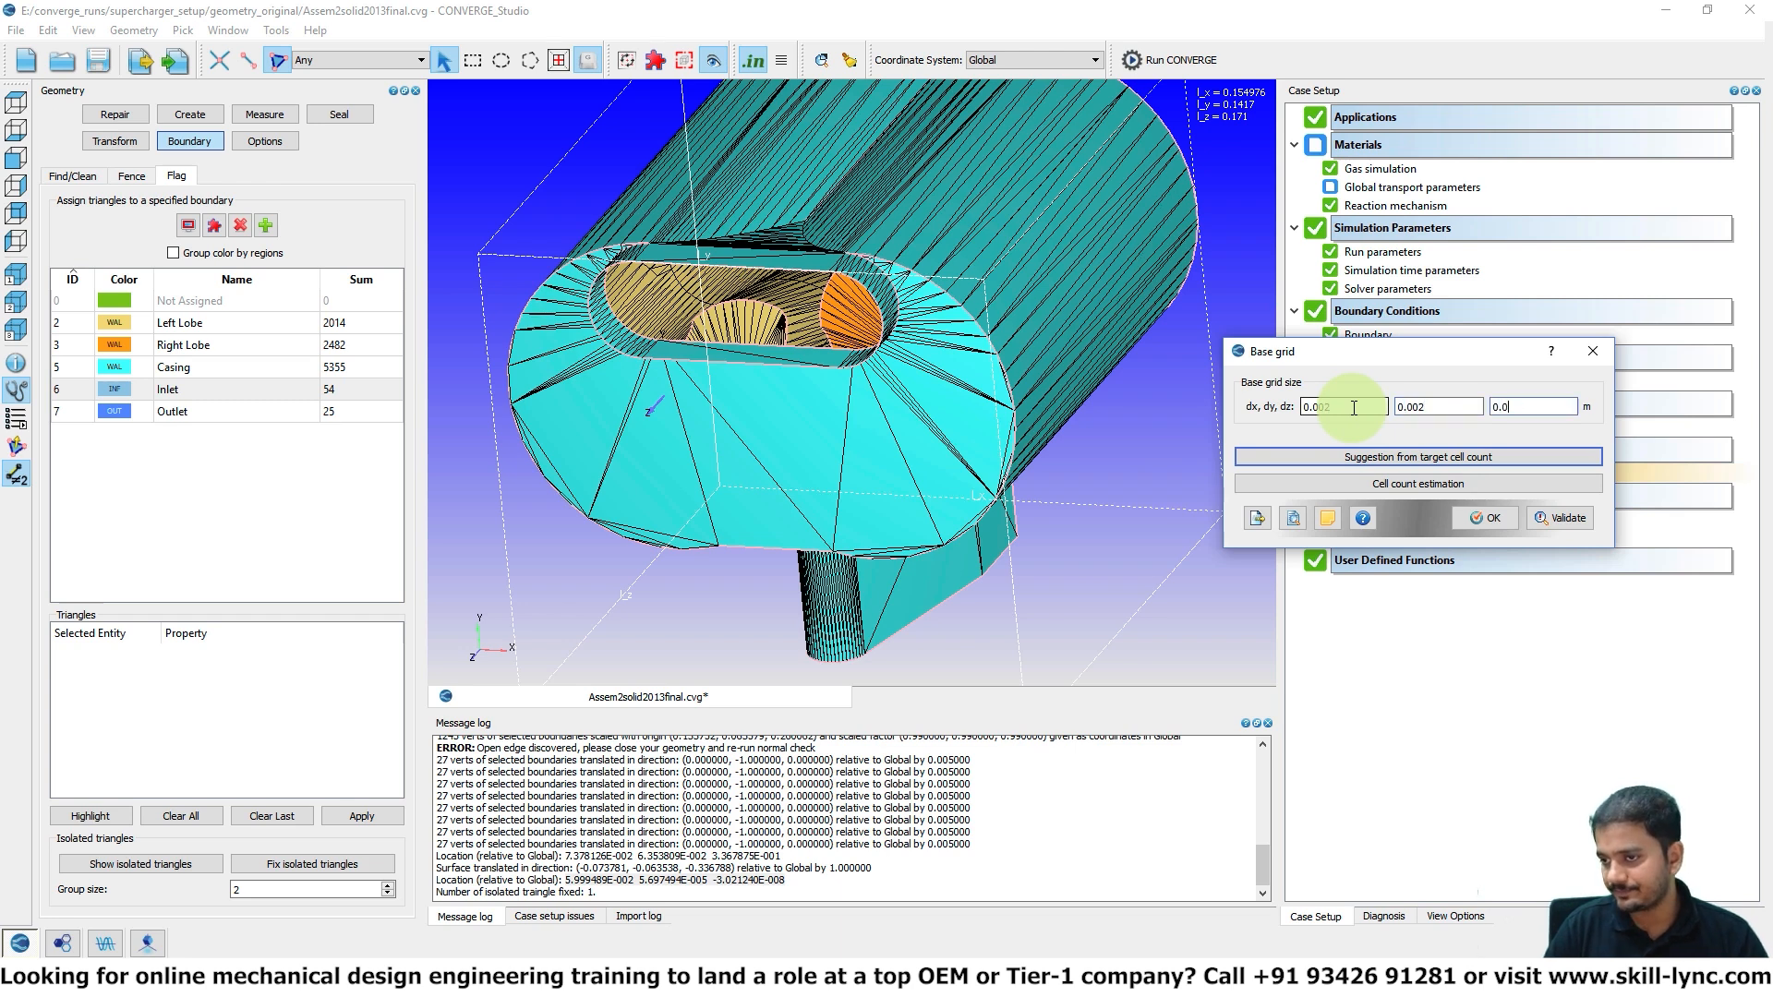
pyautogui.write('02')
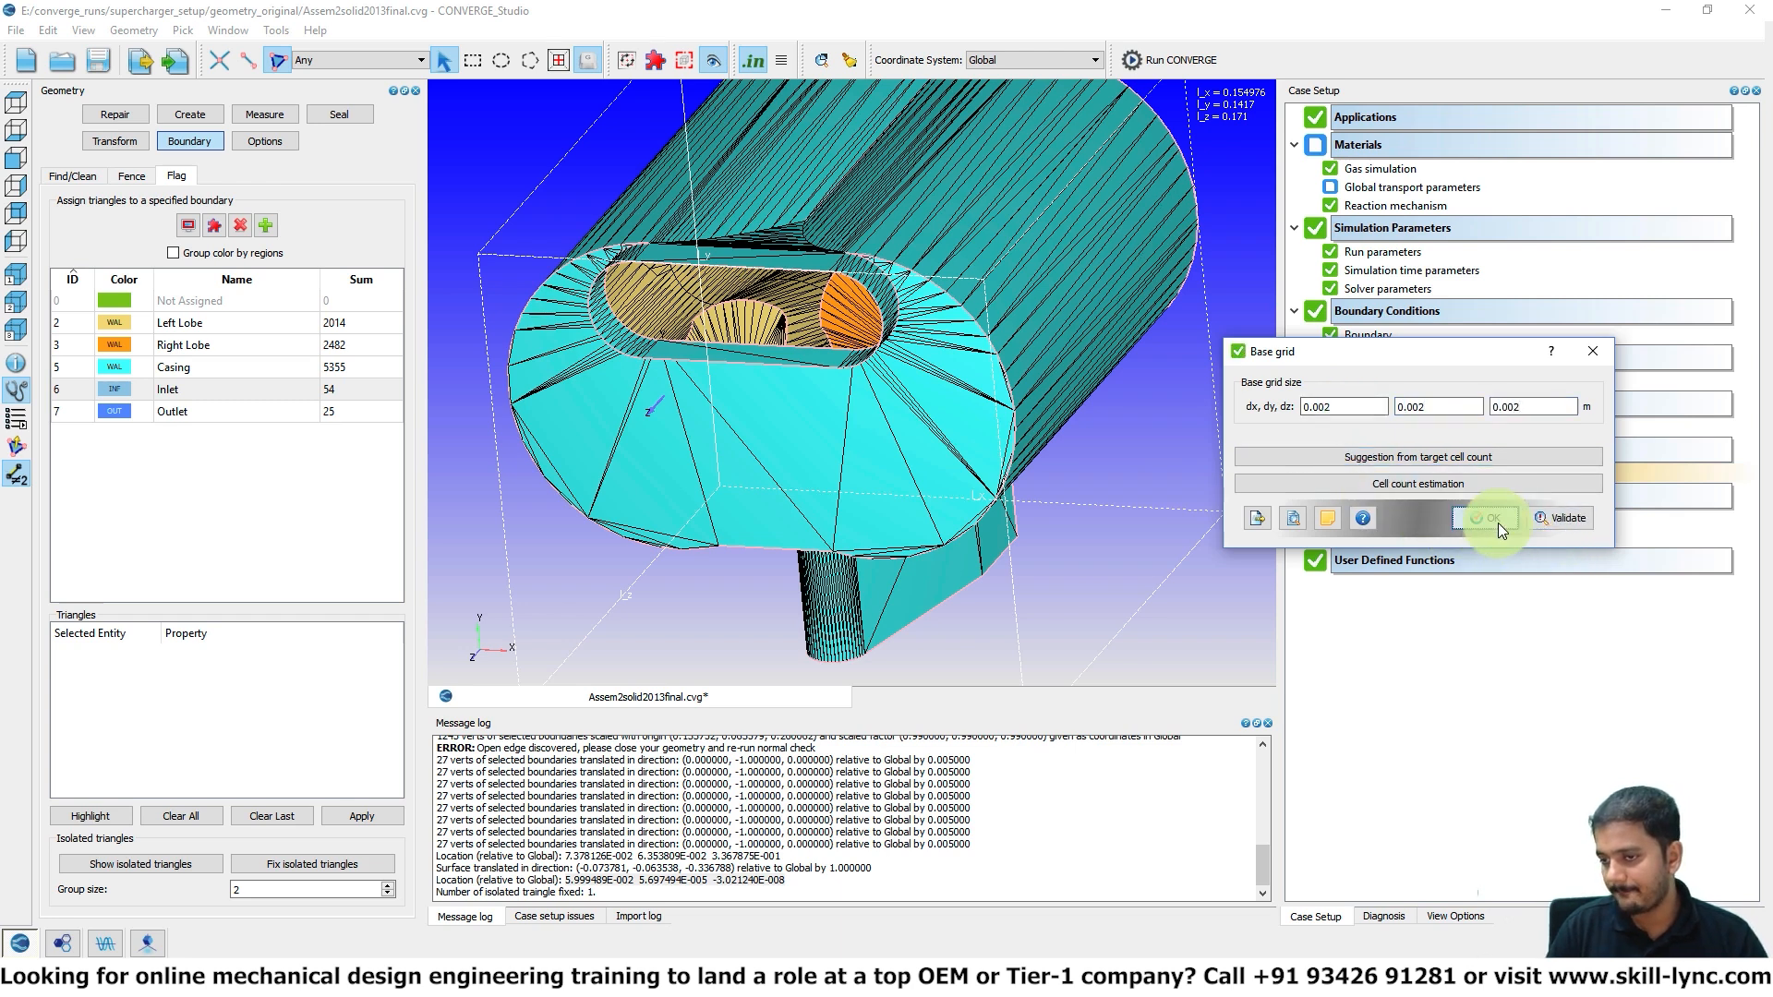
pyautogui.click(1498, 523)
# - Set the time intervals for writing 3D output files to 1e-4 s and restart output to 5e-4 s, checking the simulation end time
pyautogui.click(1386, 536)
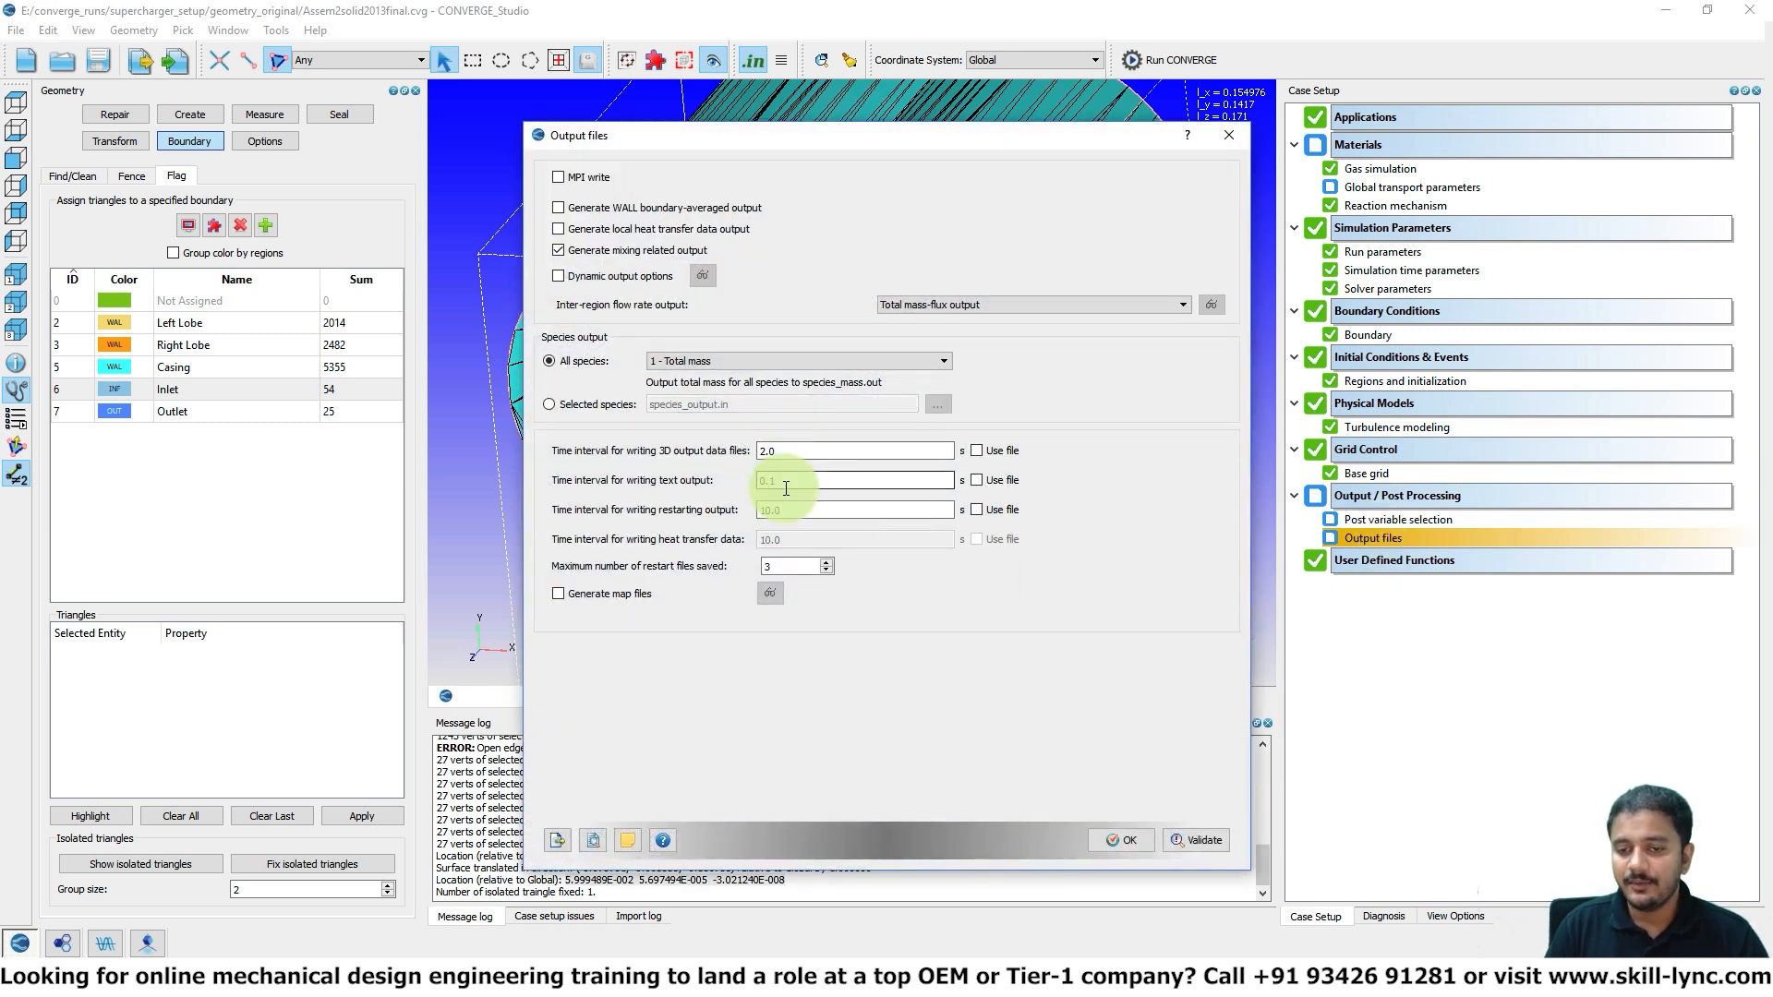
pyautogui.moveTo(792, 452); pyautogui.dragTo(702, 455)
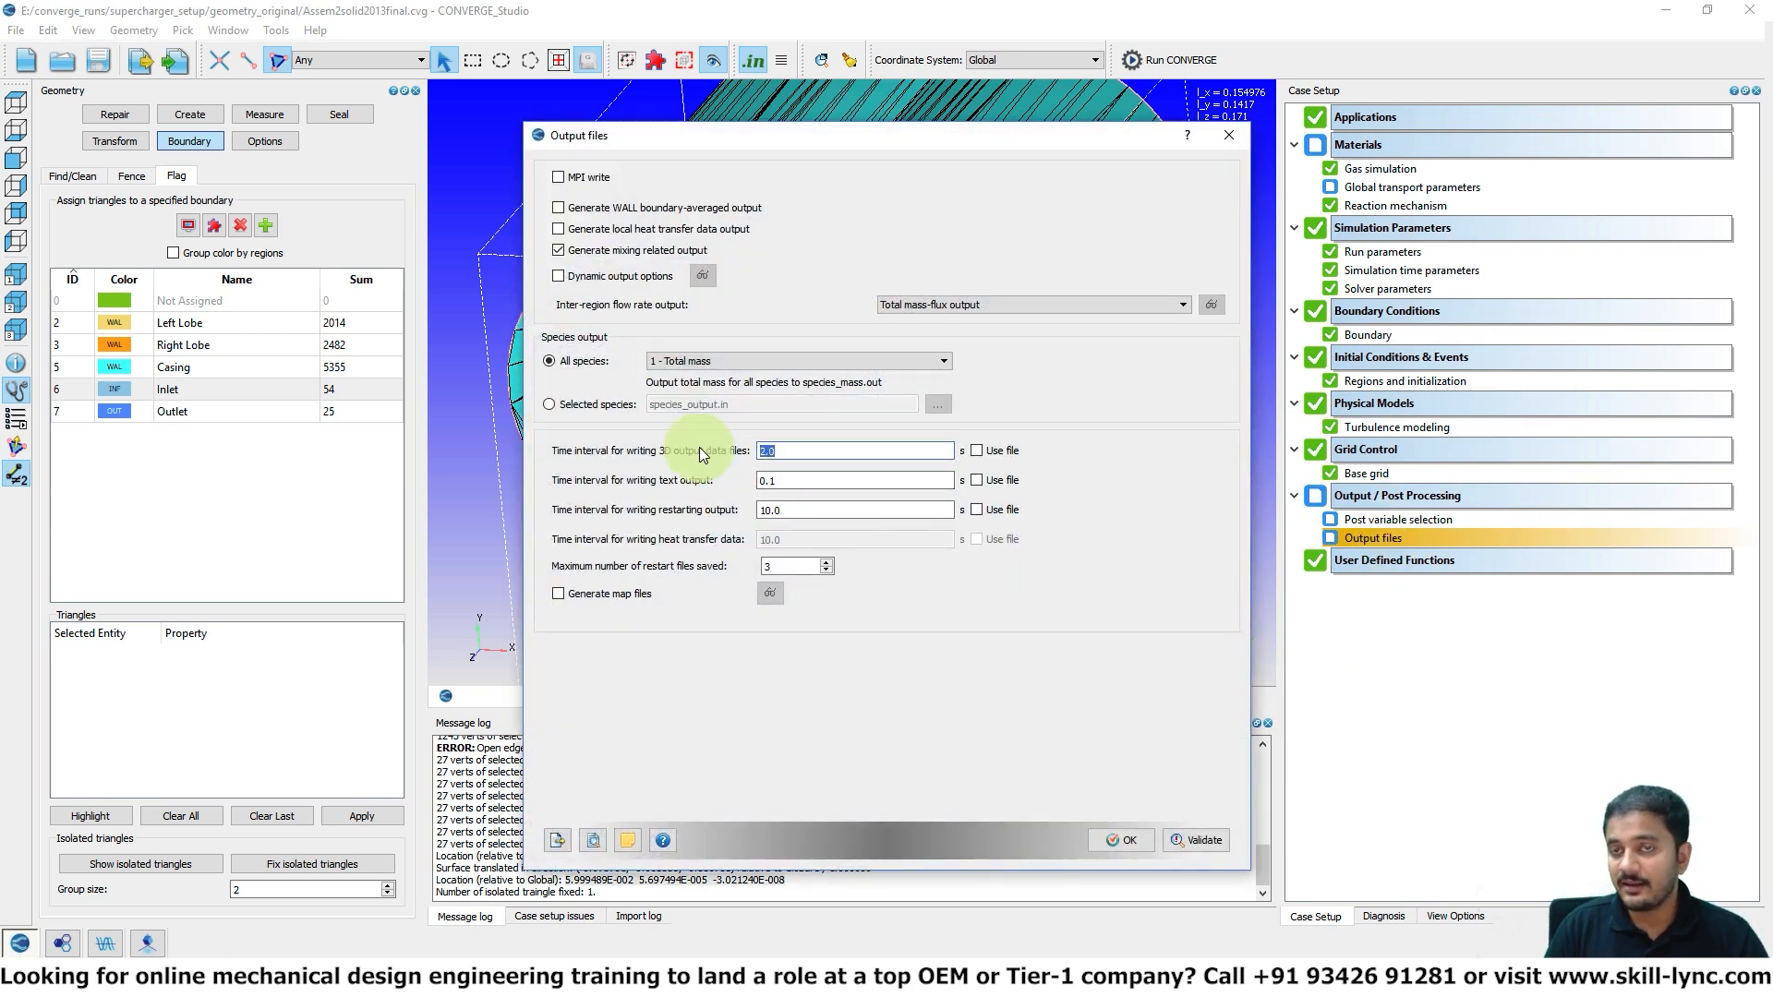
pyautogui.click(1411, 269)
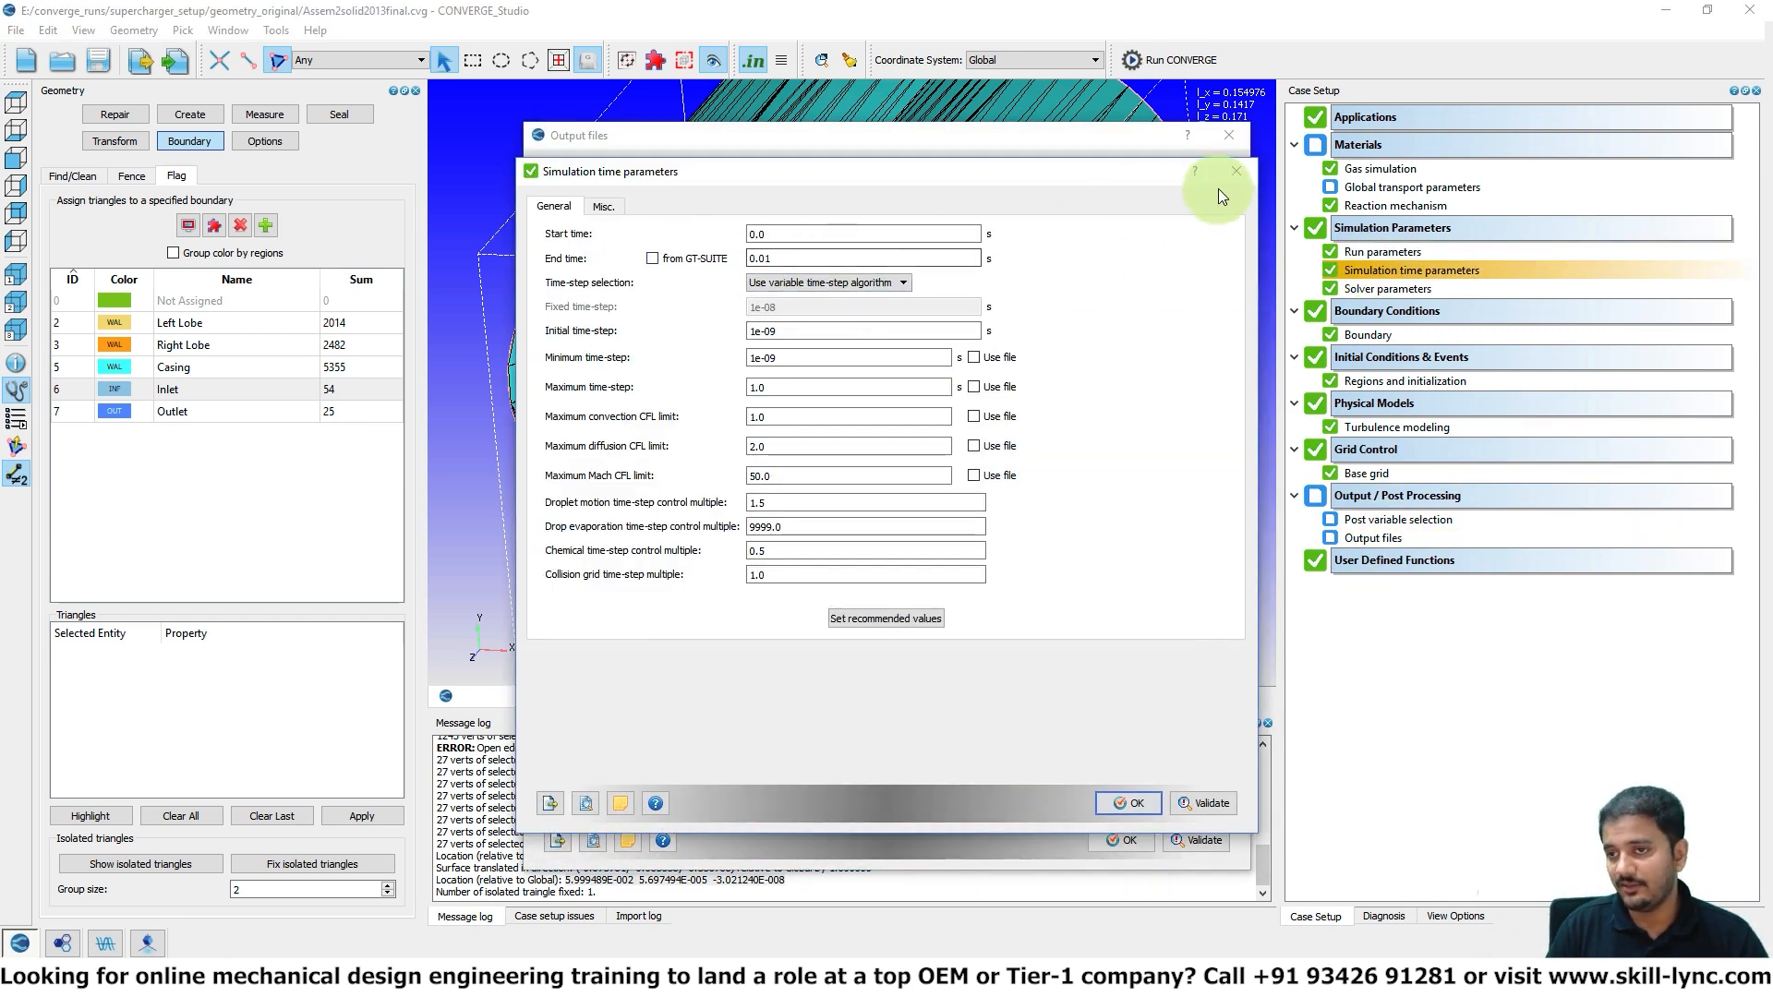
pyautogui.click(1236, 171)
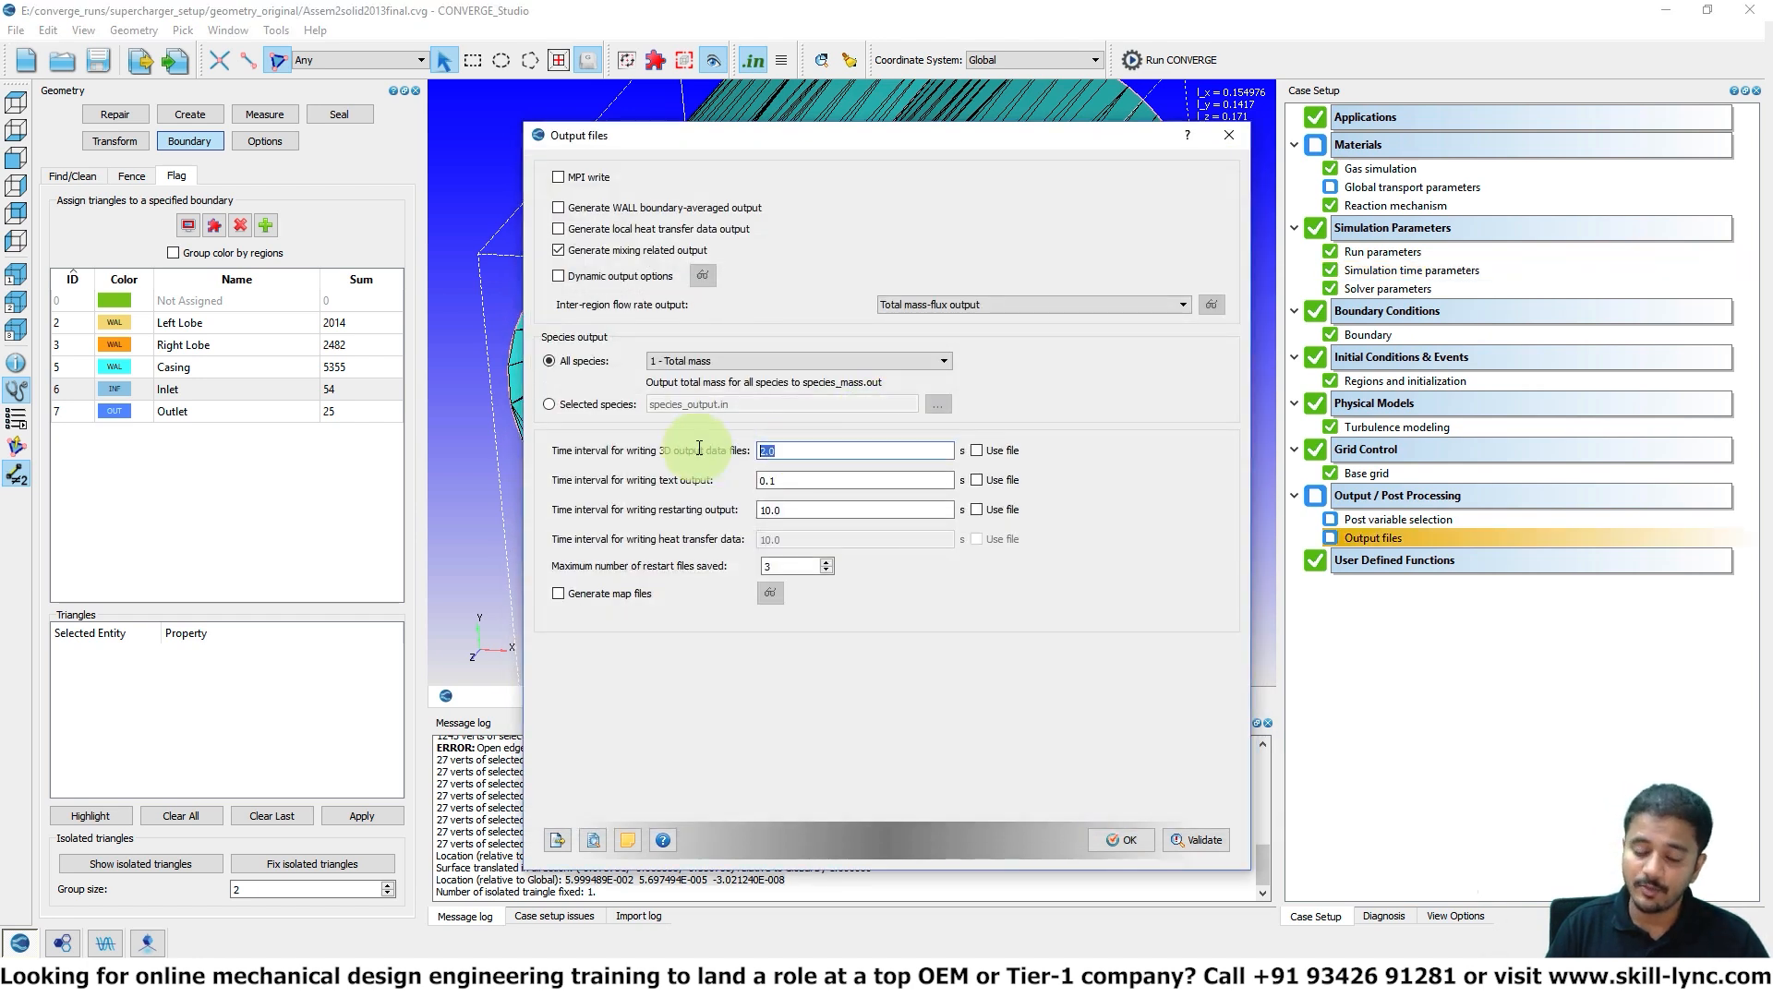
pyautogui.write('1e-4')
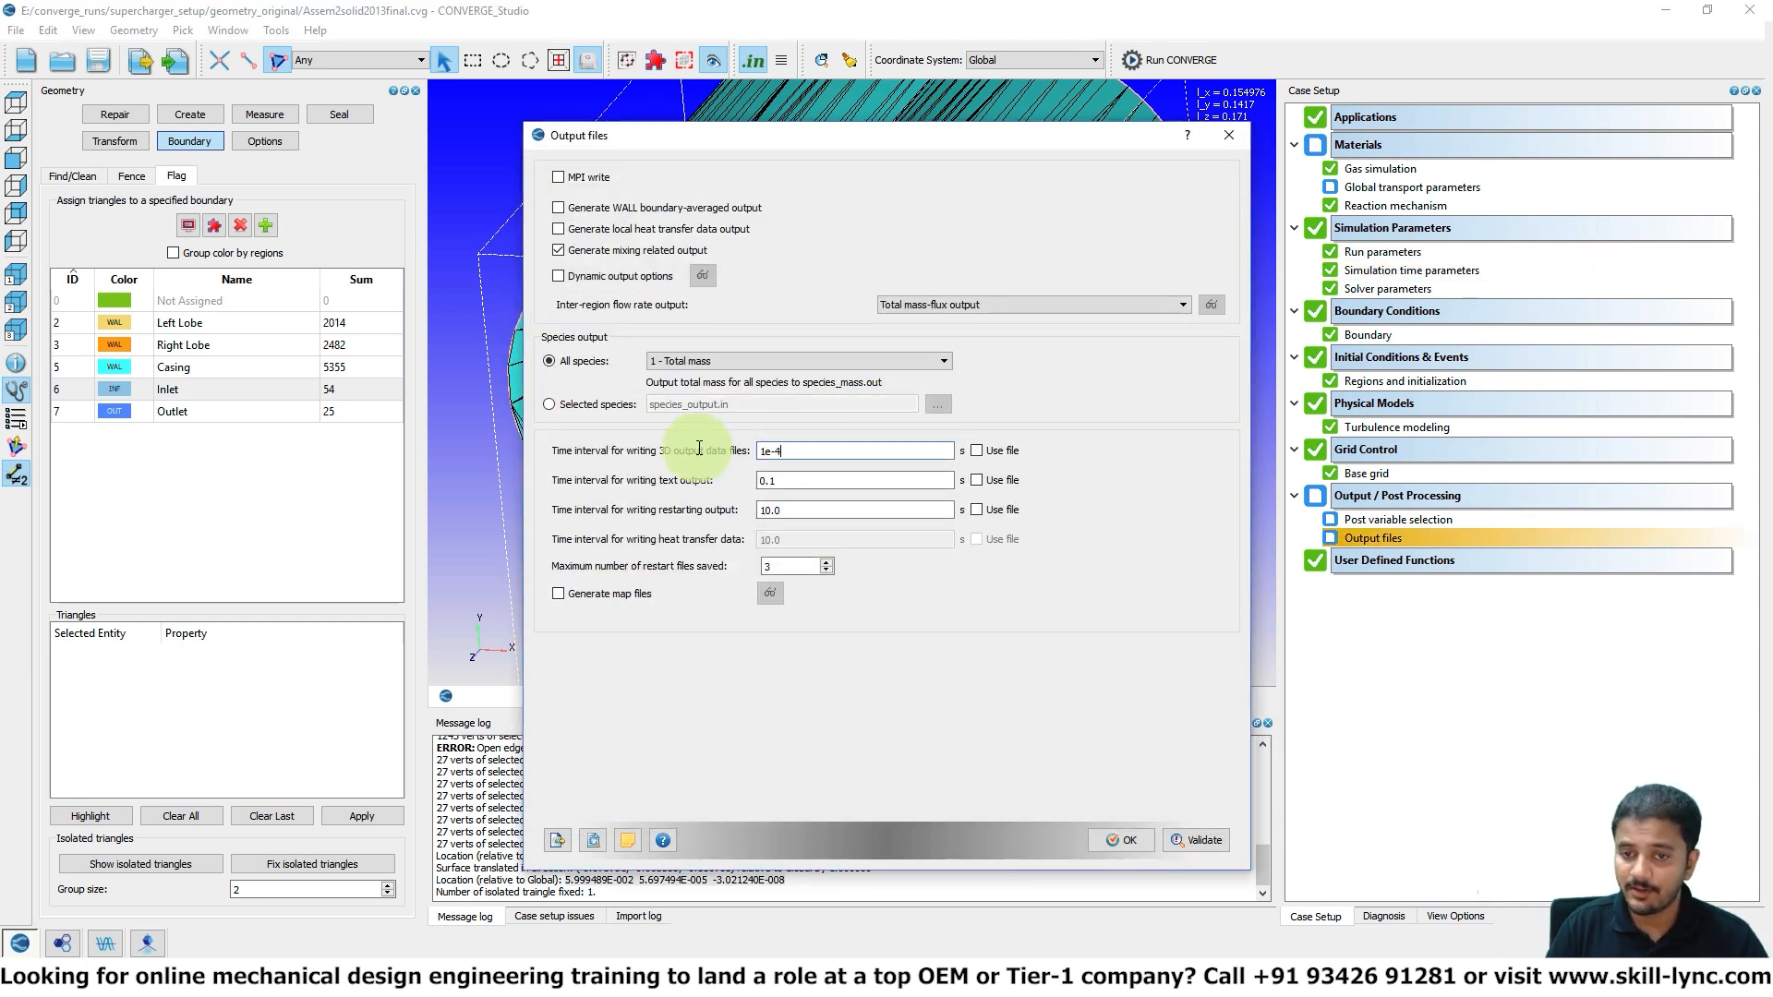
pyautogui.click(797, 481)
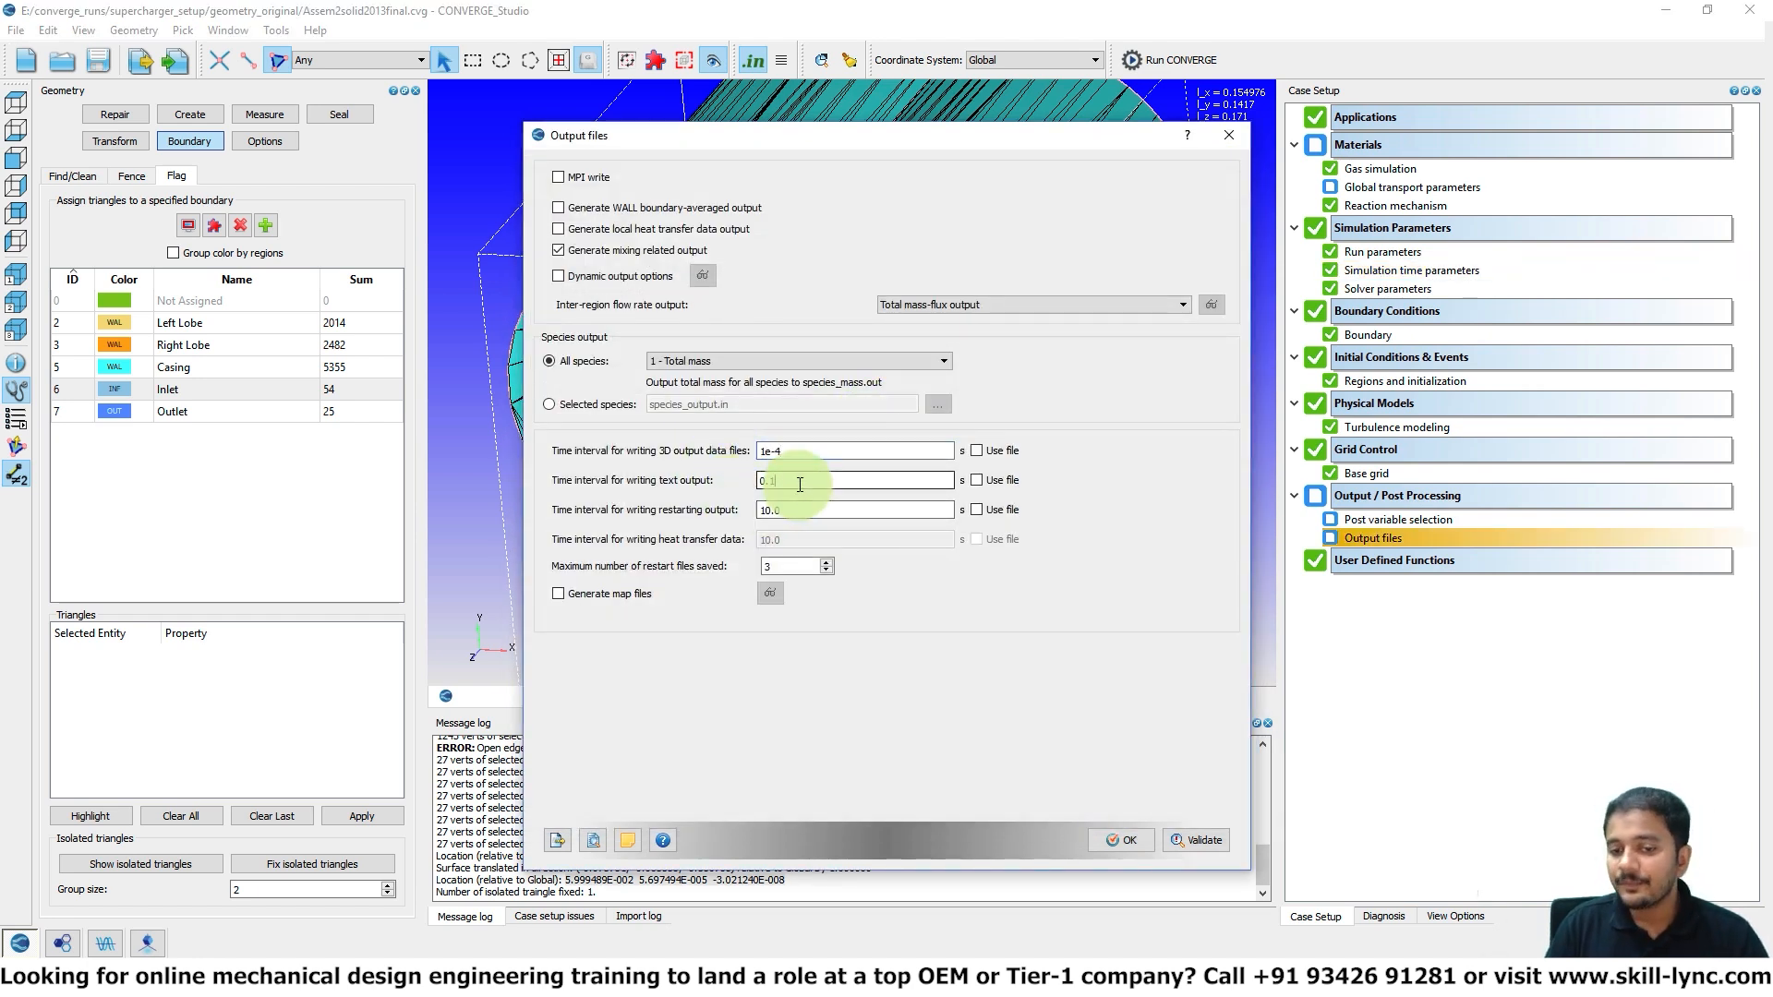
pyautogui.press('Tab')
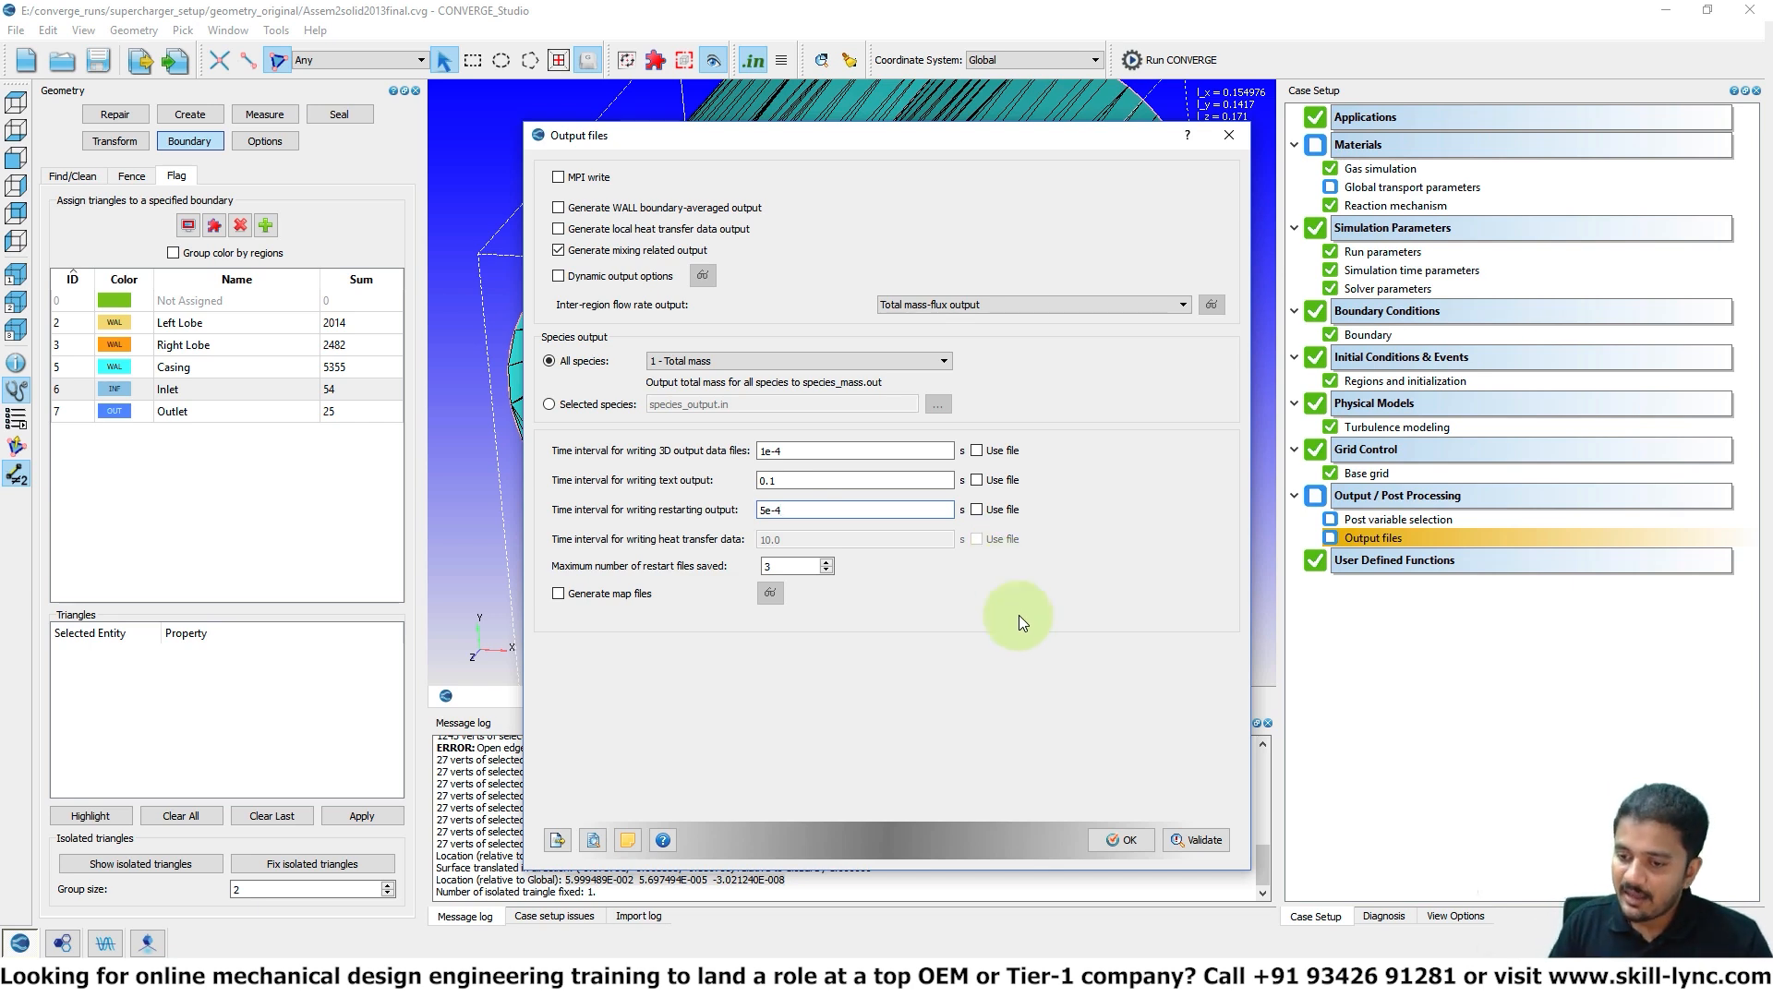
pyautogui.click(1180, 841)
pyautogui.click(1112, 842)
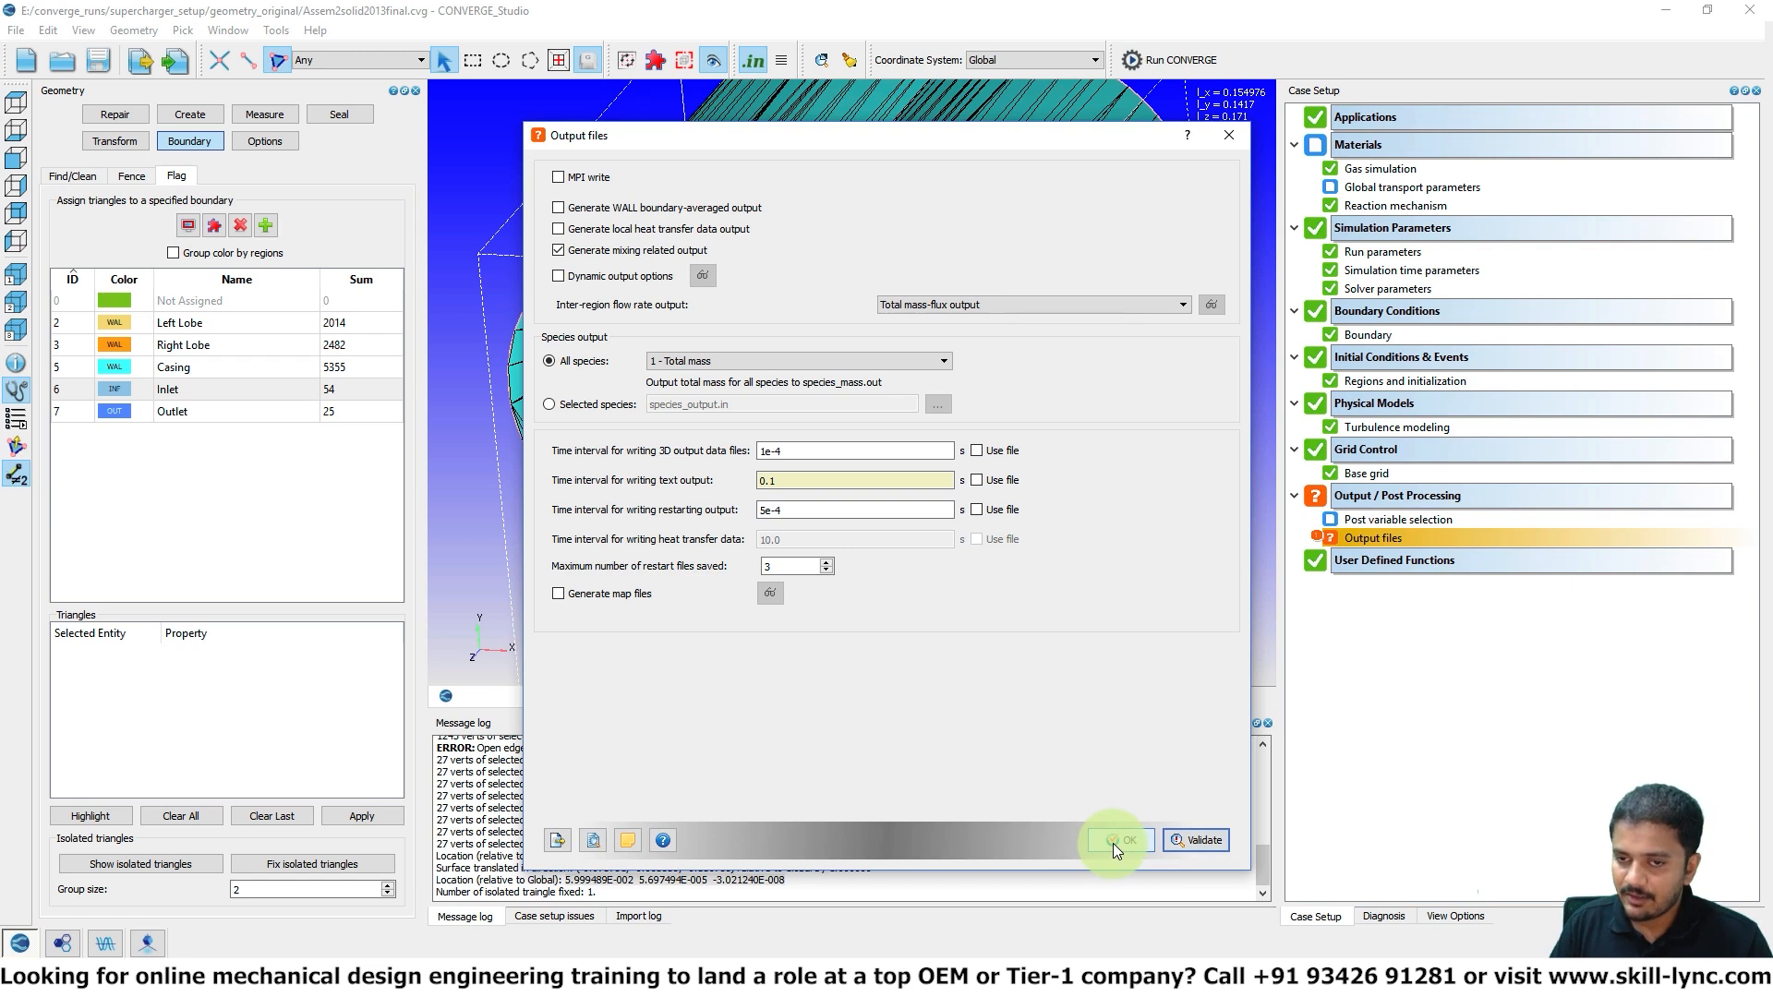
# - Set the time interval for writing text output to 1e-9 s, then validate and accept the output file settings
pyautogui.doubleClick(1349, 542)
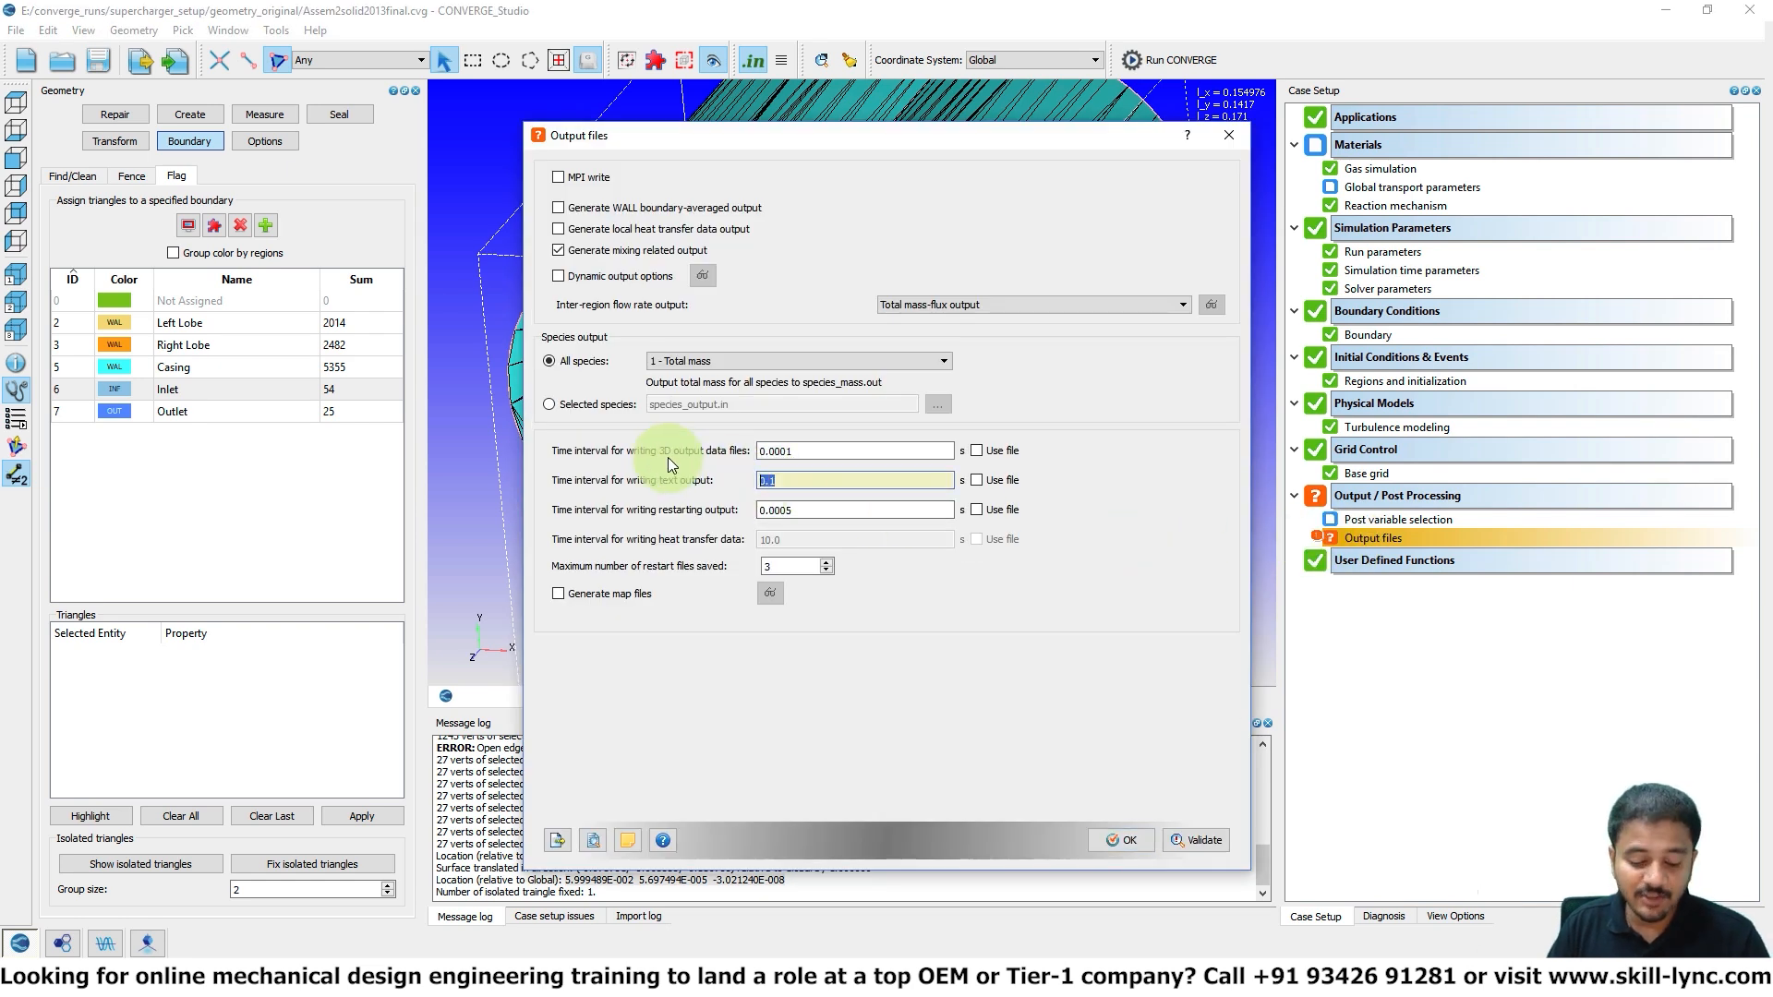
pyautogui.write('1e-9')
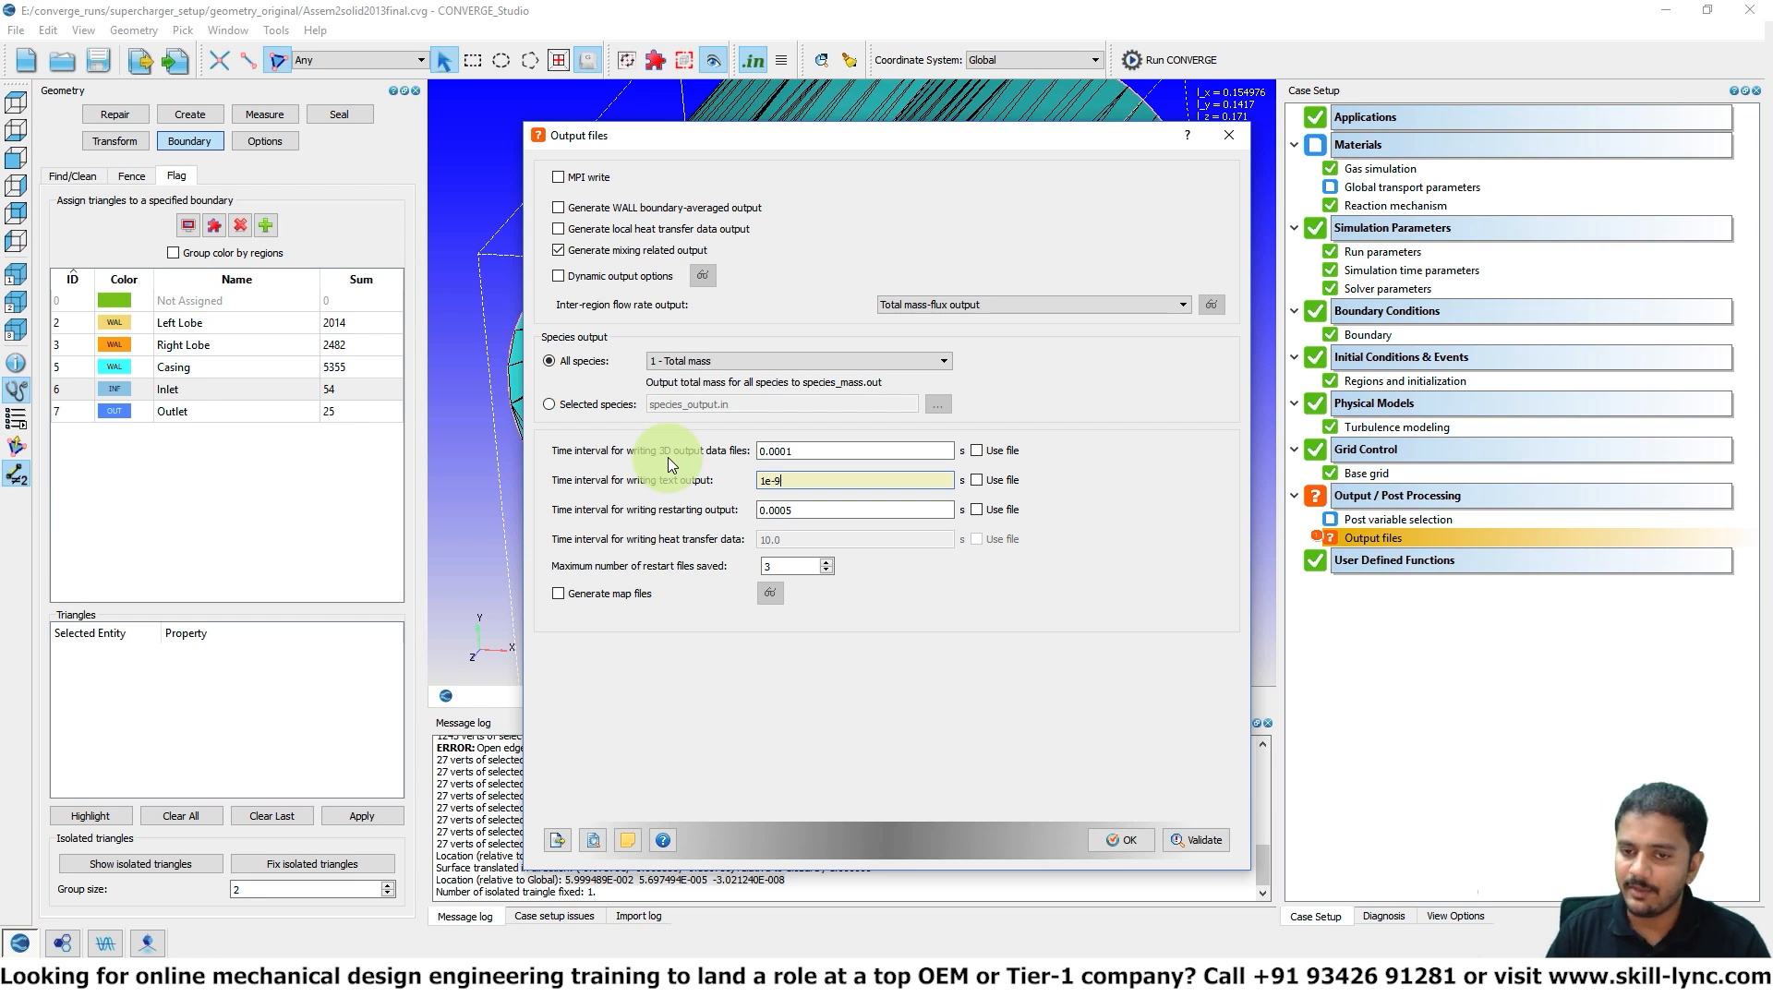
pyautogui.click(1171, 844)
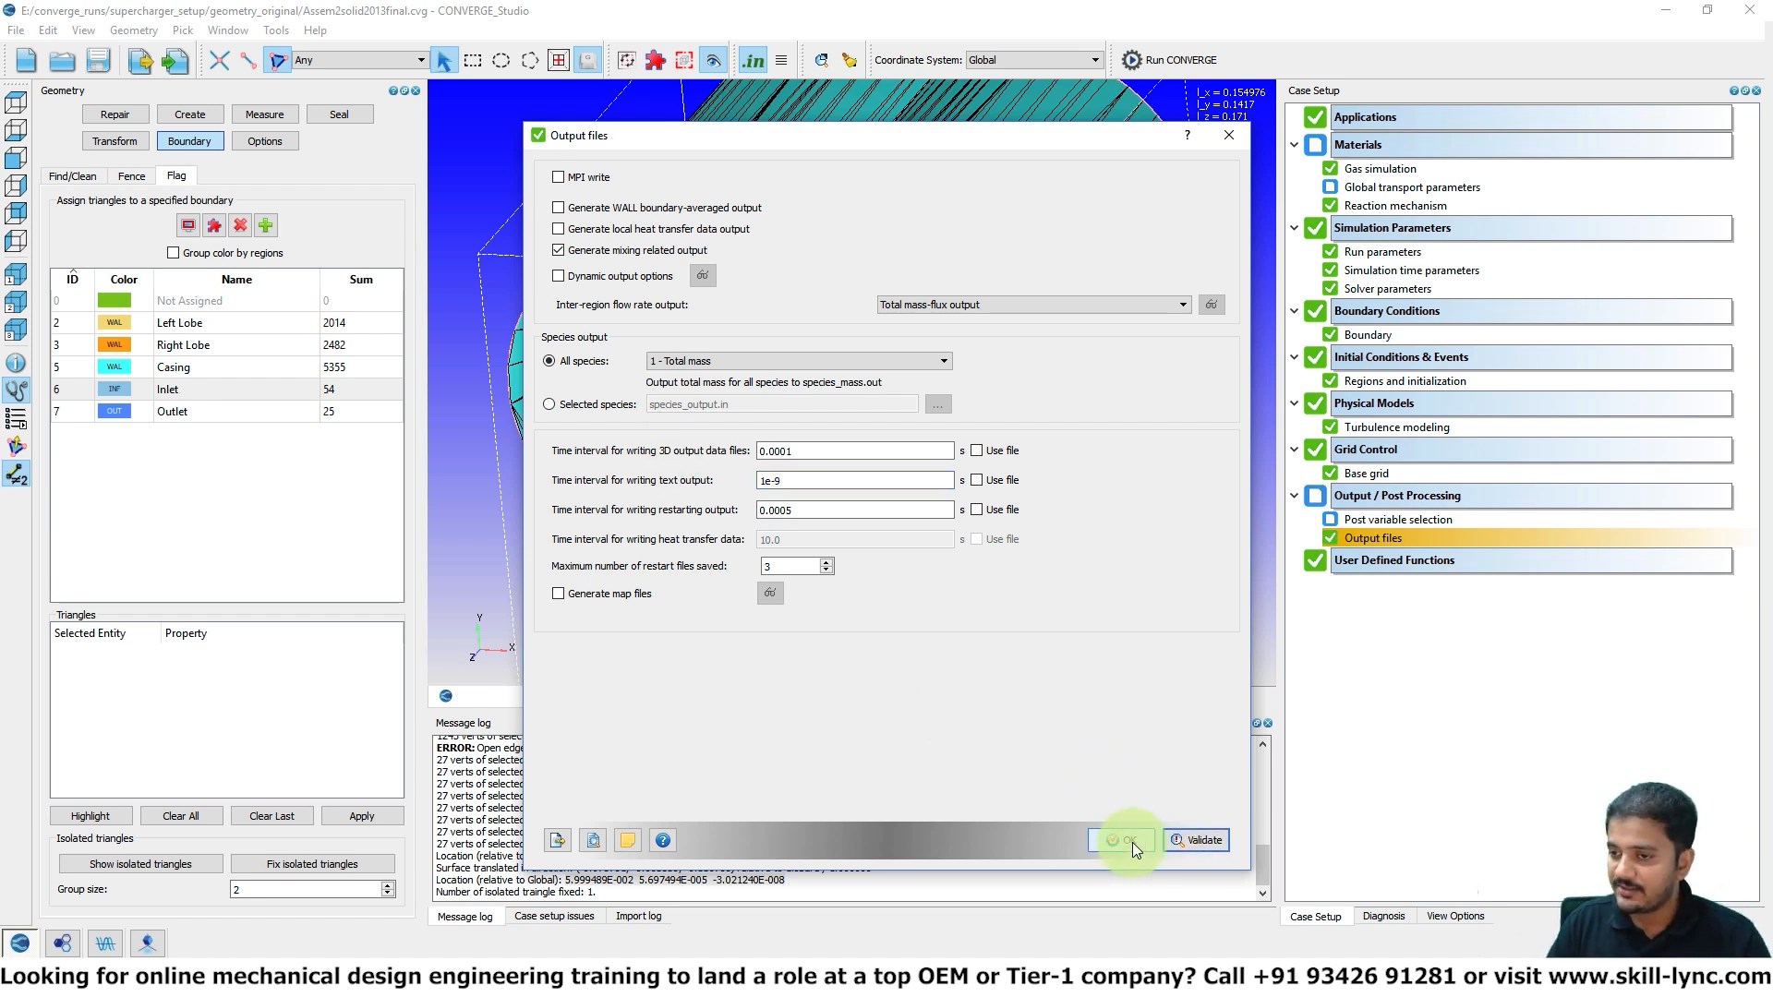
pyautogui.click(1133, 842)
# - Accept the default post variable selection and the default global transport parameters
pyautogui.doubleClick(1417, 519)
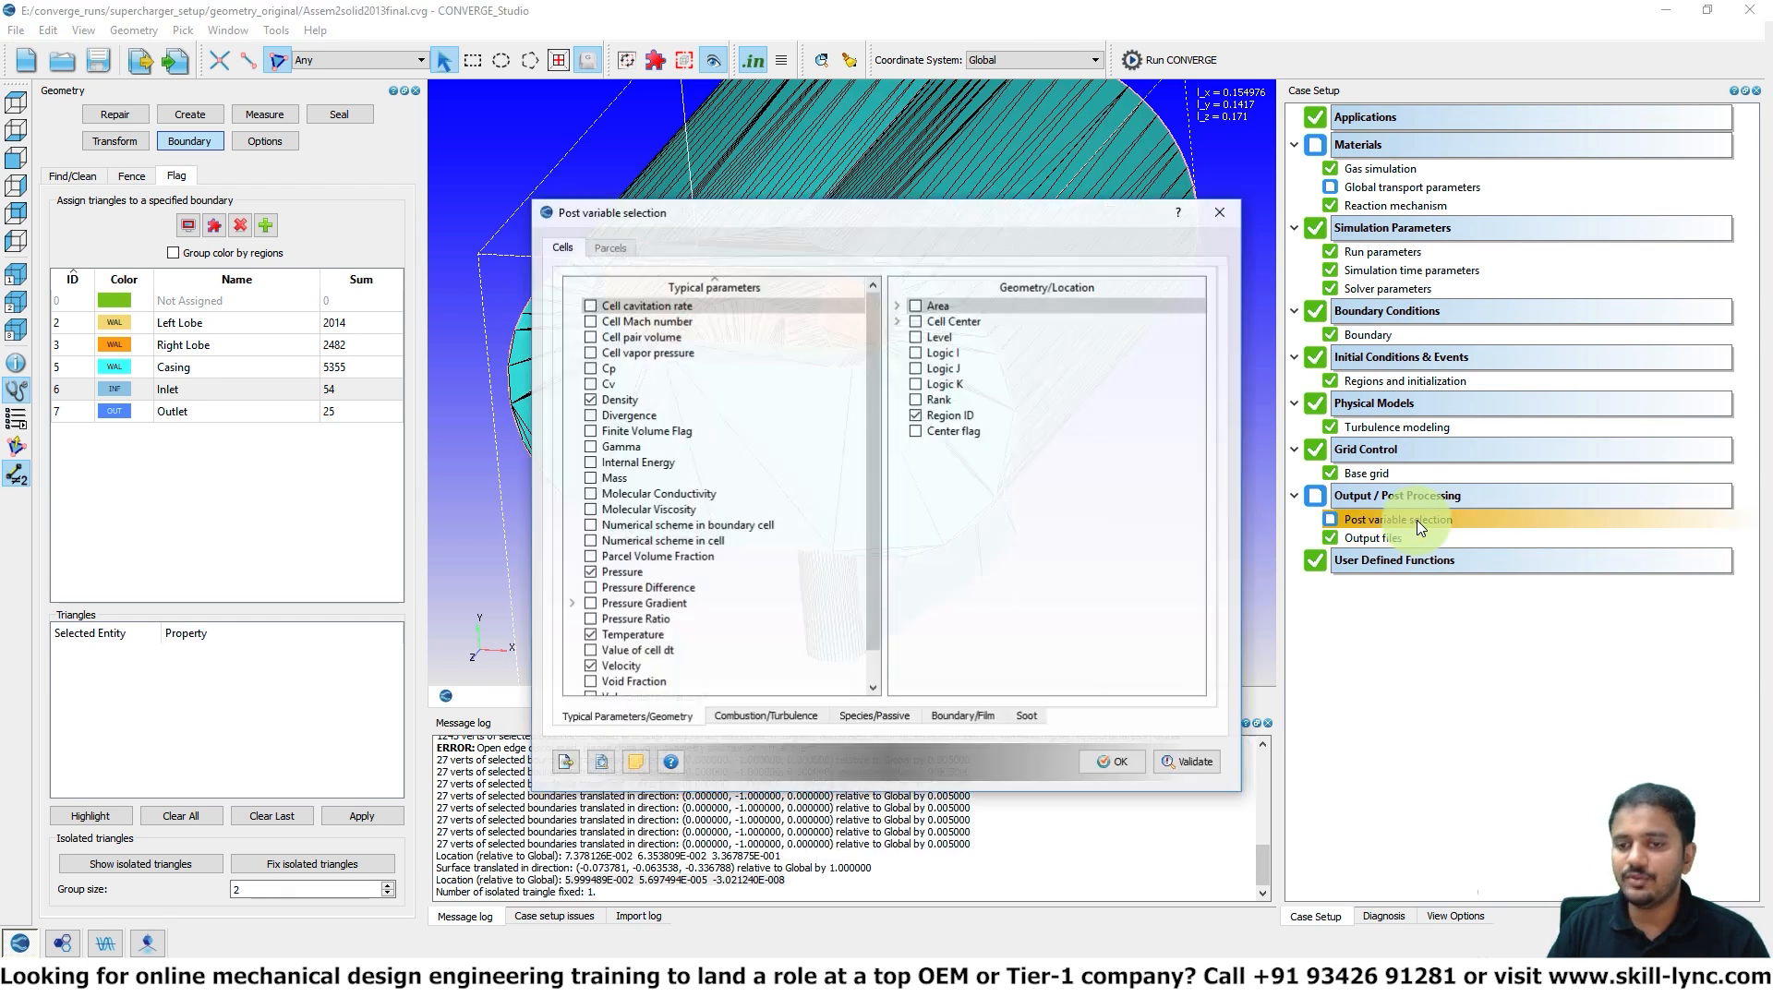
pyautogui.click(1117, 773)
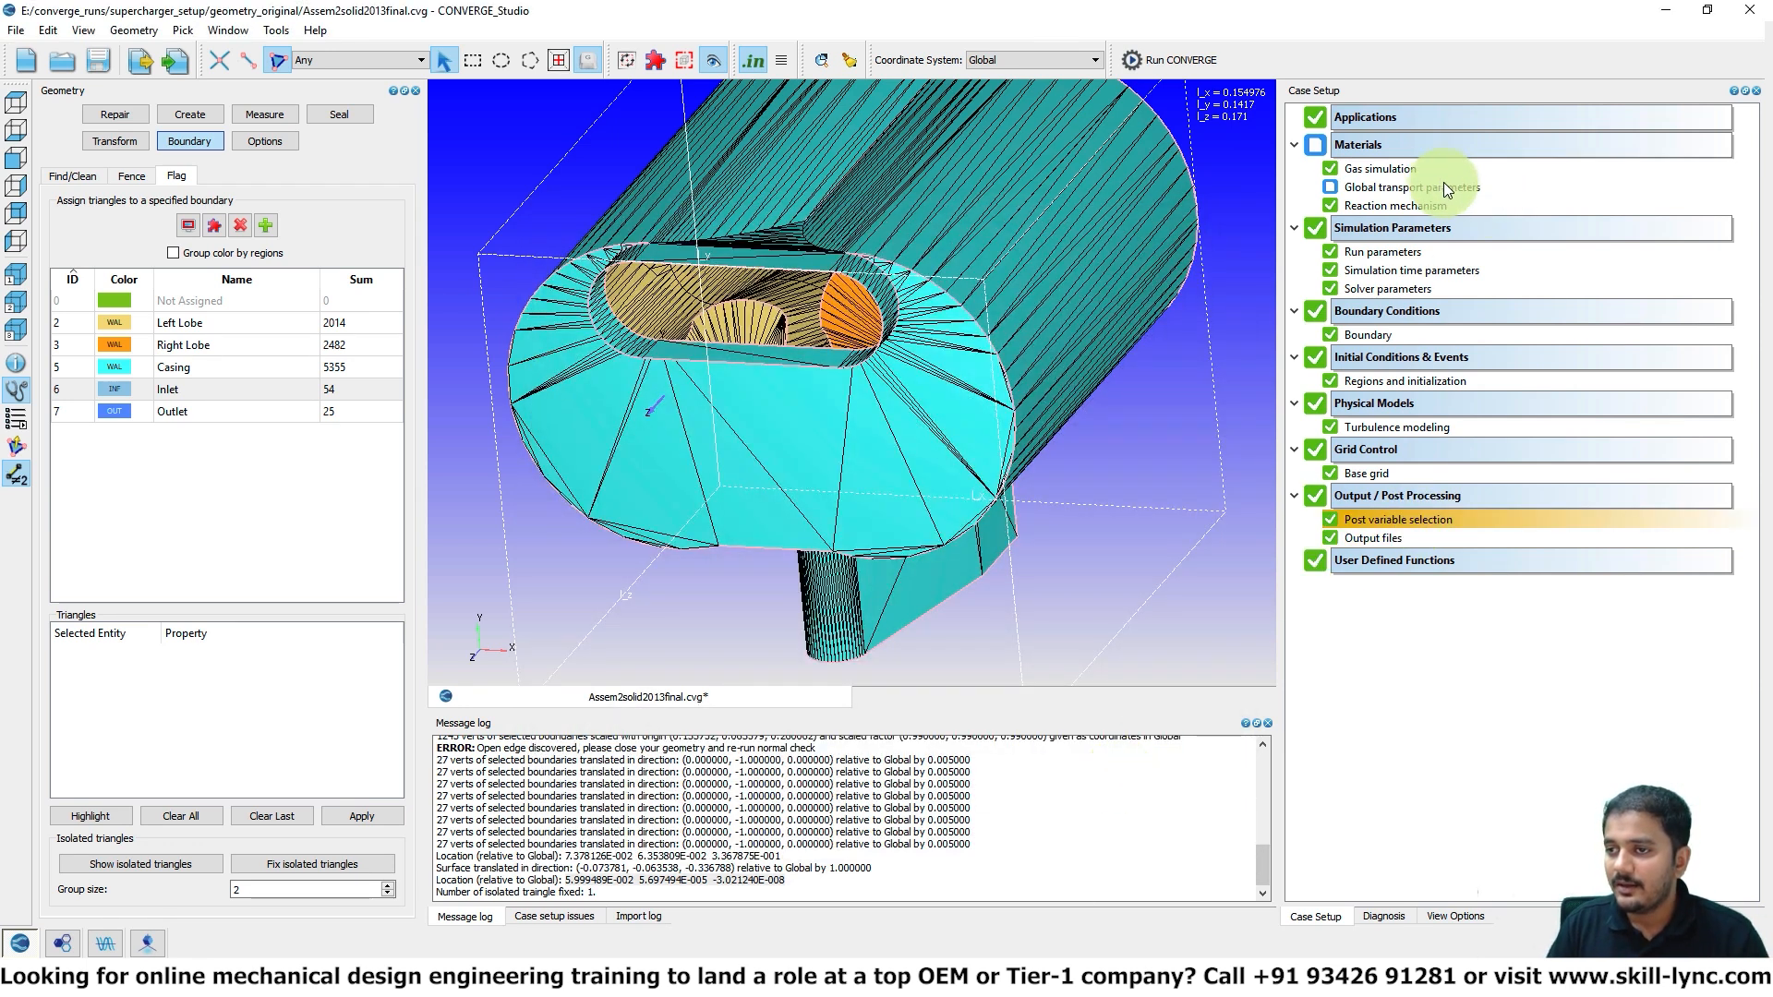
pyautogui.doubleClick(1445, 184)
pyautogui.click(945, 554)
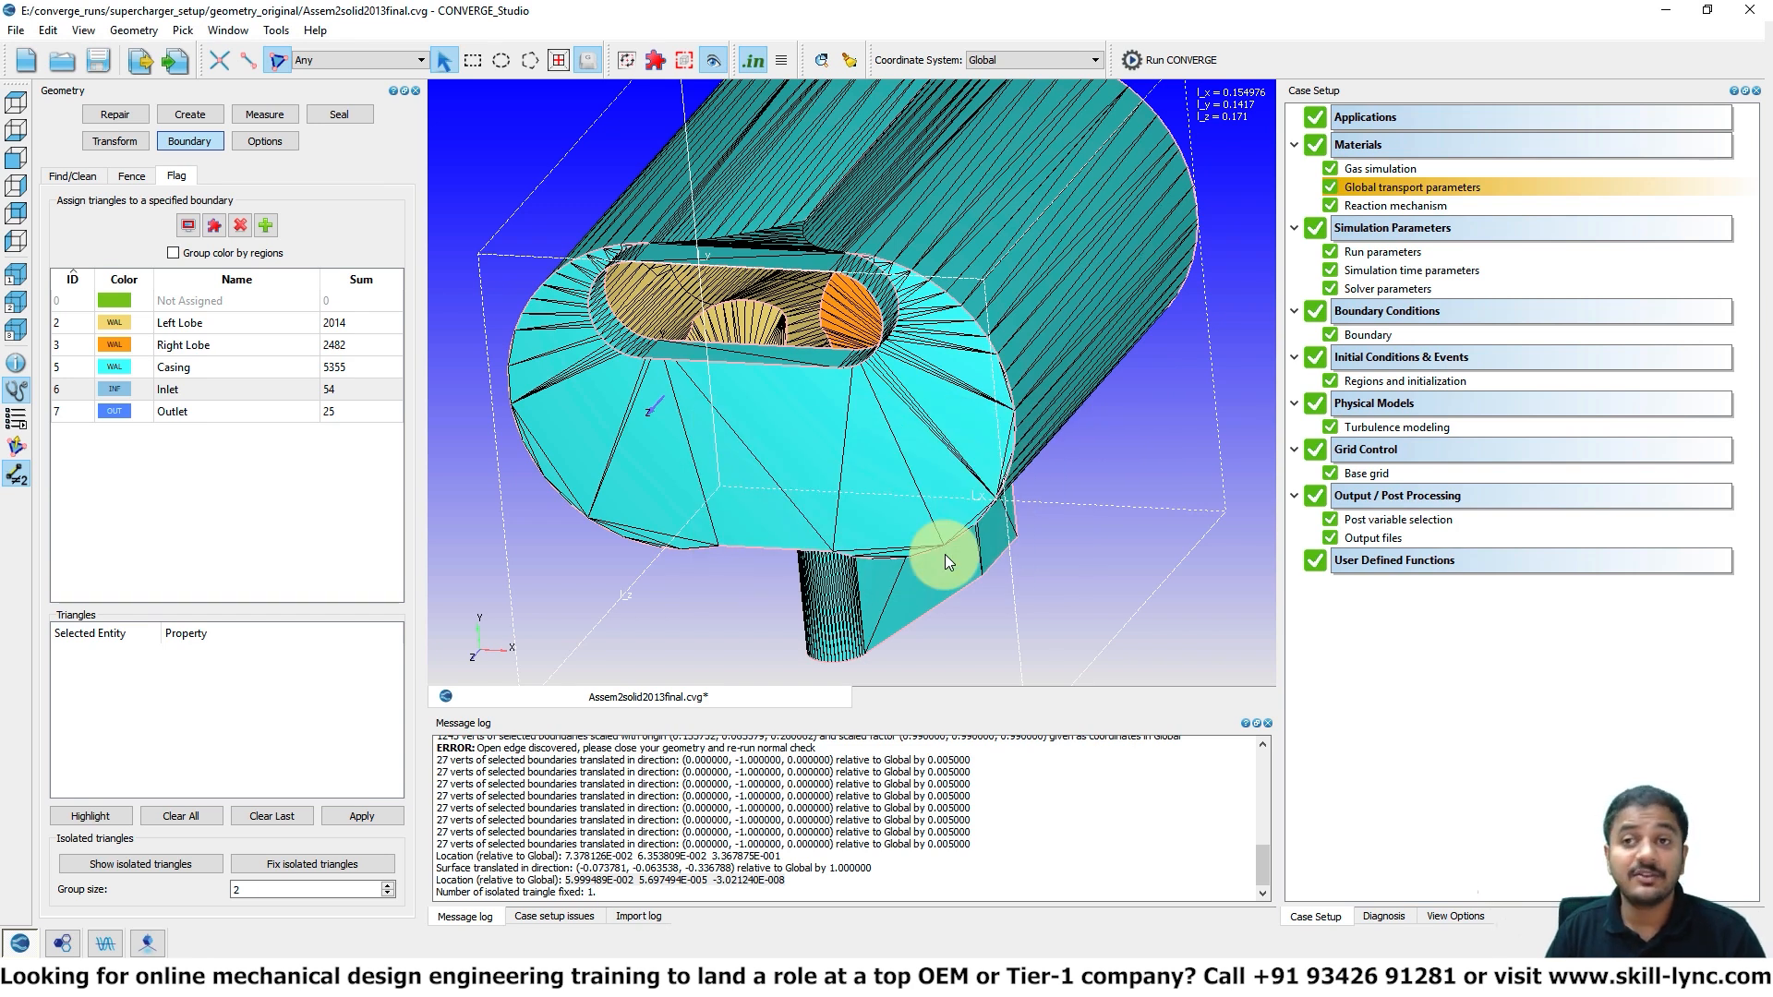
# - Change the simulation mode in the run parameters to "No hydrodynamic solver (for testing setup only)" and accept it
pyautogui.doubleClick(1393, 250)
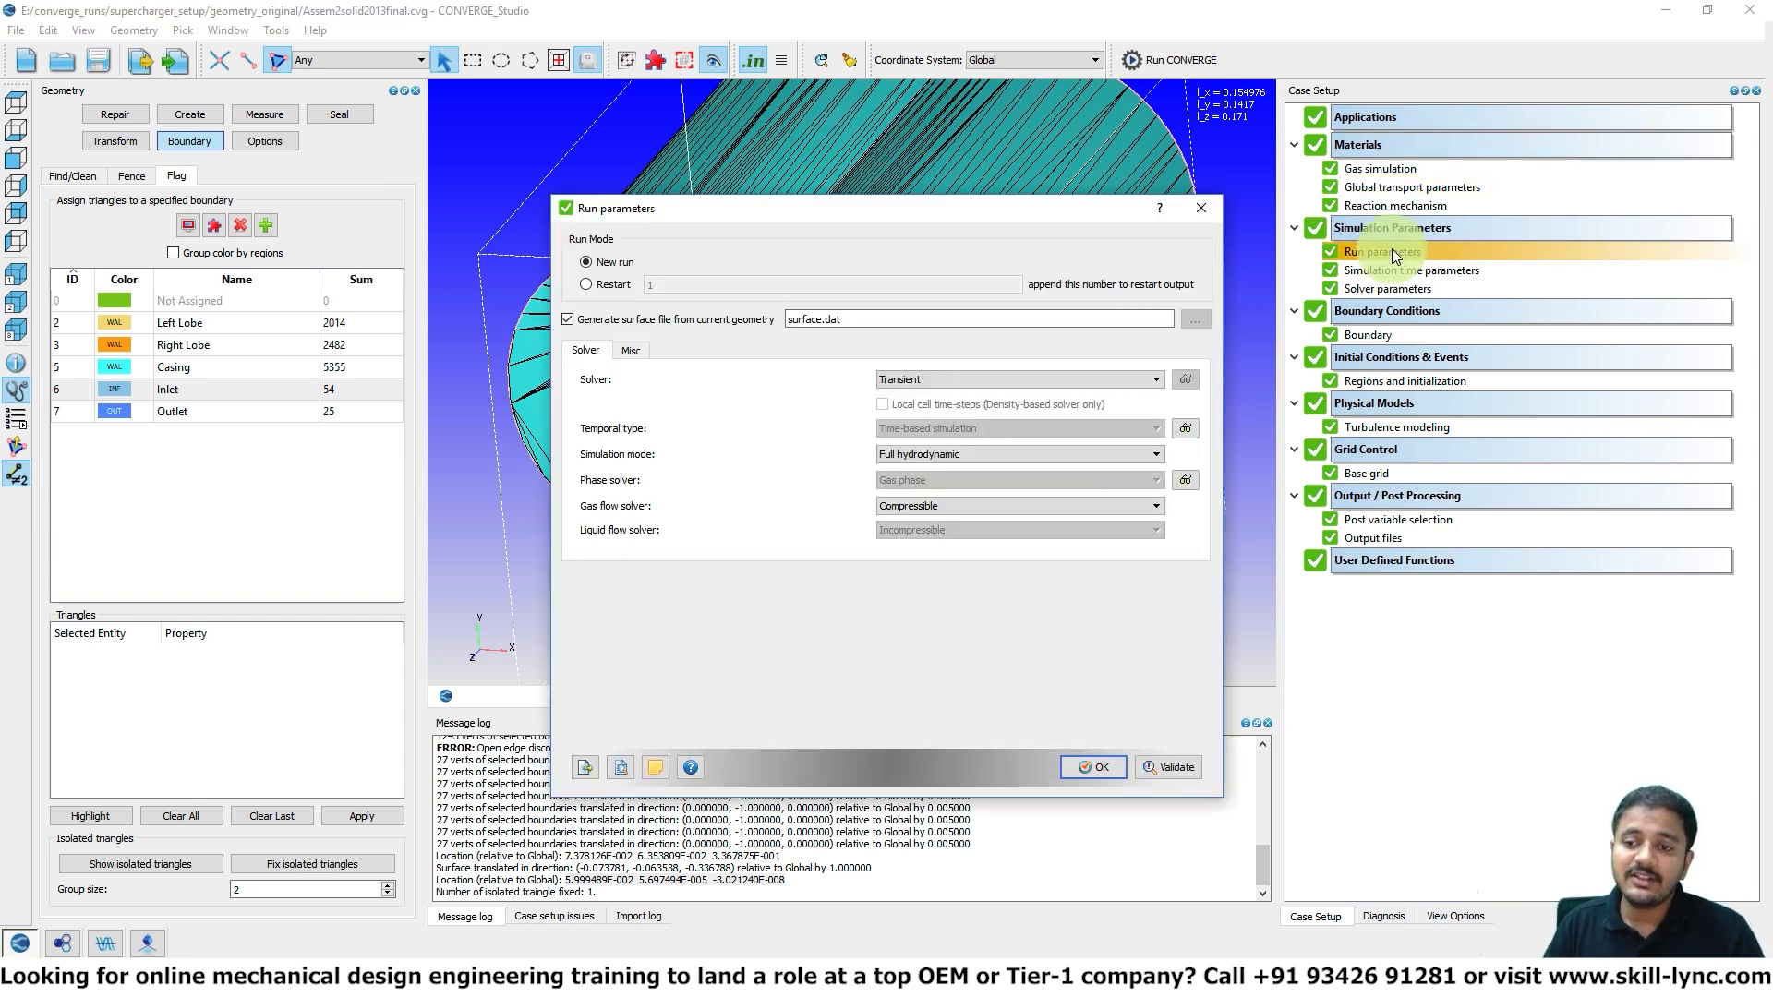
pyautogui.click(924, 456)
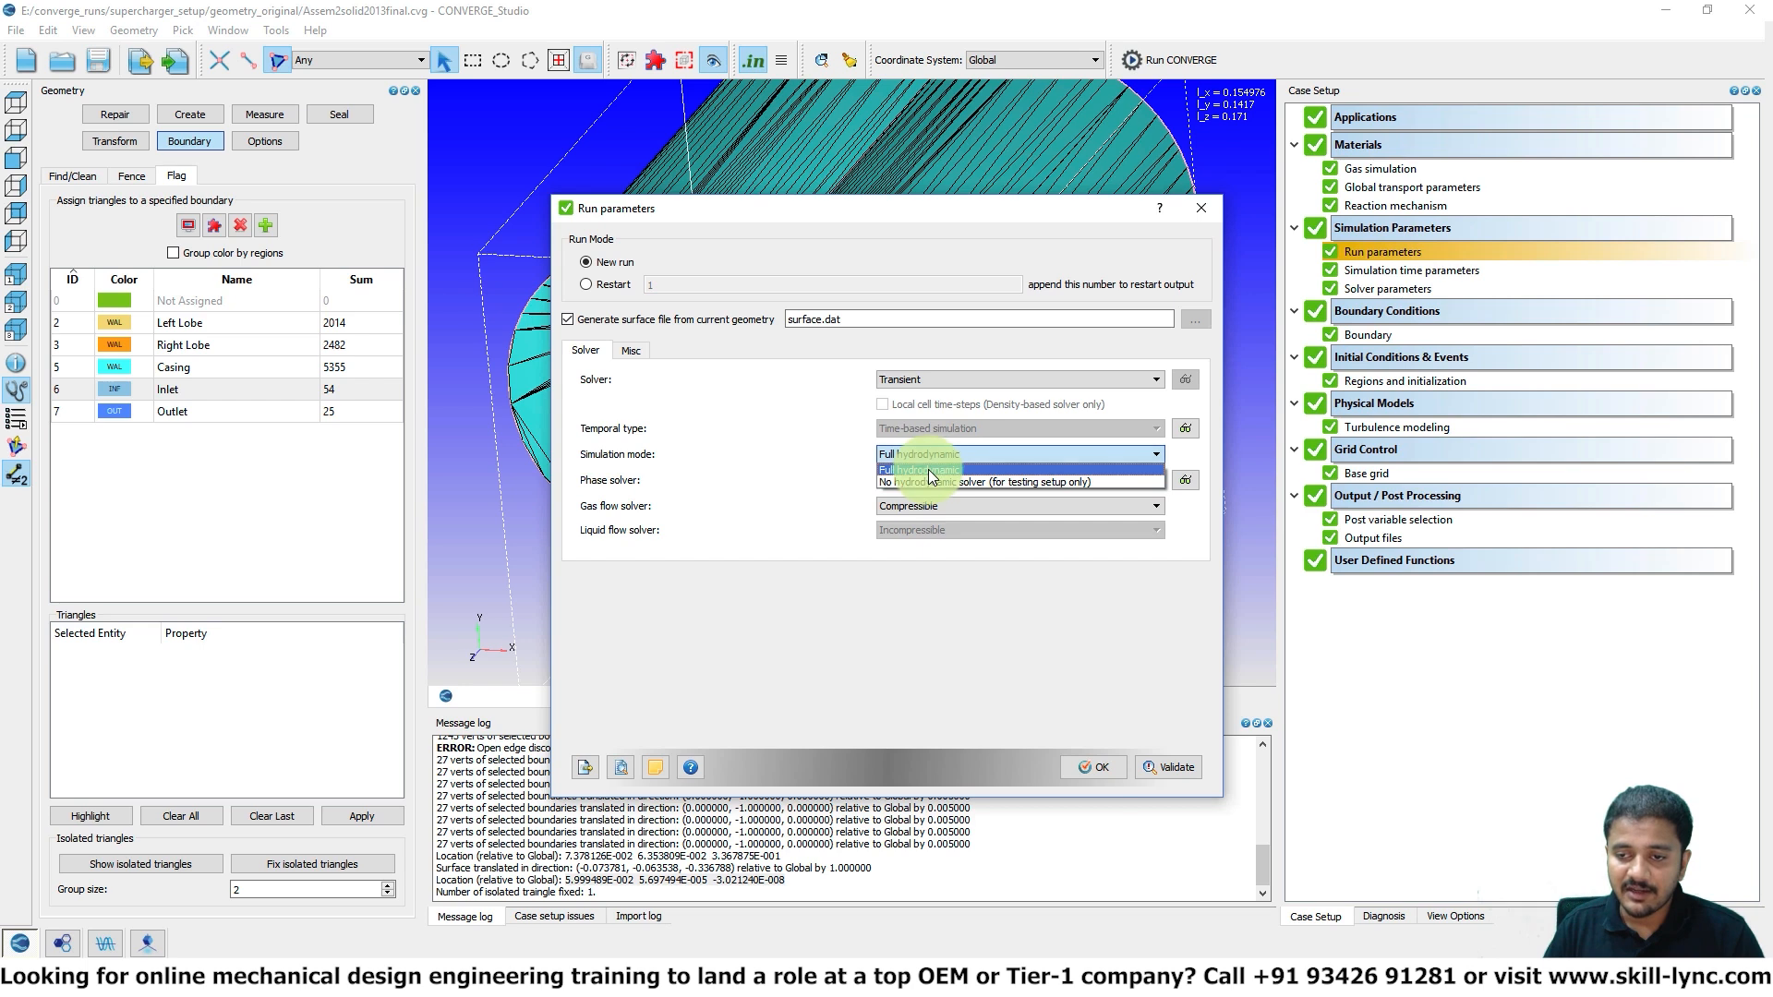
pyautogui.click(931, 480)
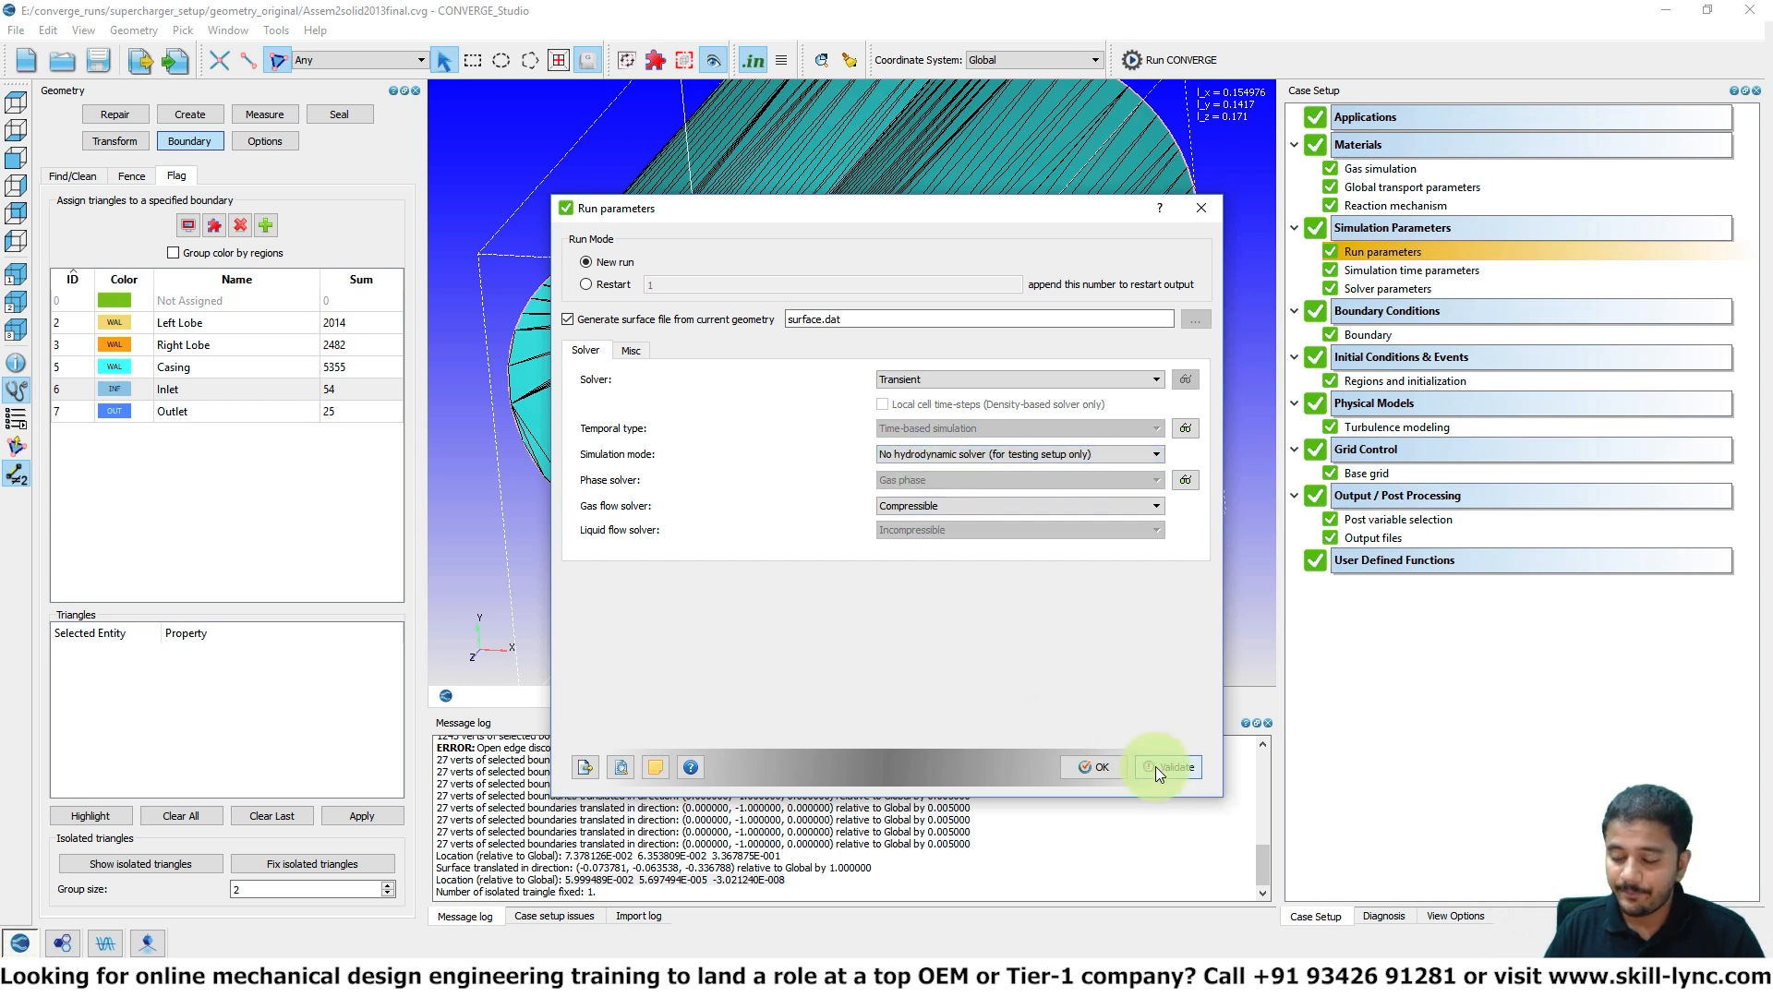
pyautogui.click(1090, 768)
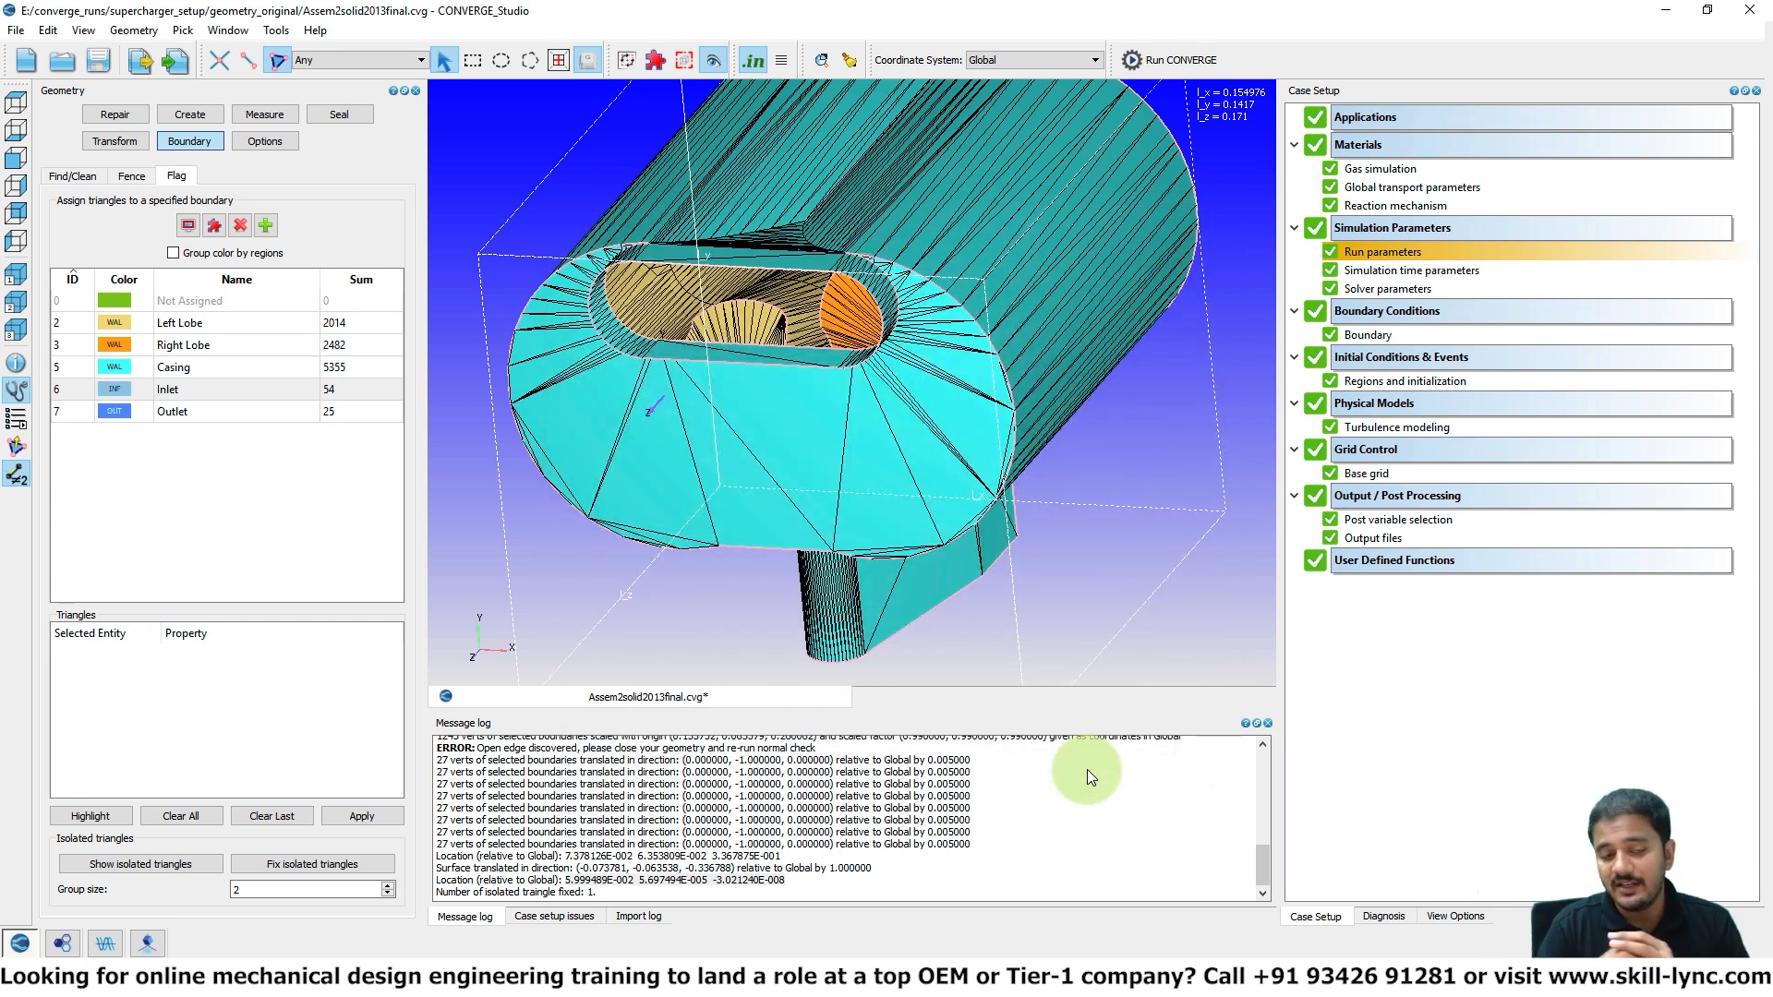
# - Attempt to fix all surface normals and inspect their directions around the casing and lobes, hiding the normals when finished
pyautogui.click(17, 448)
pyautogui.moveTo(438, 314); pyautogui.dragTo(554, 257)
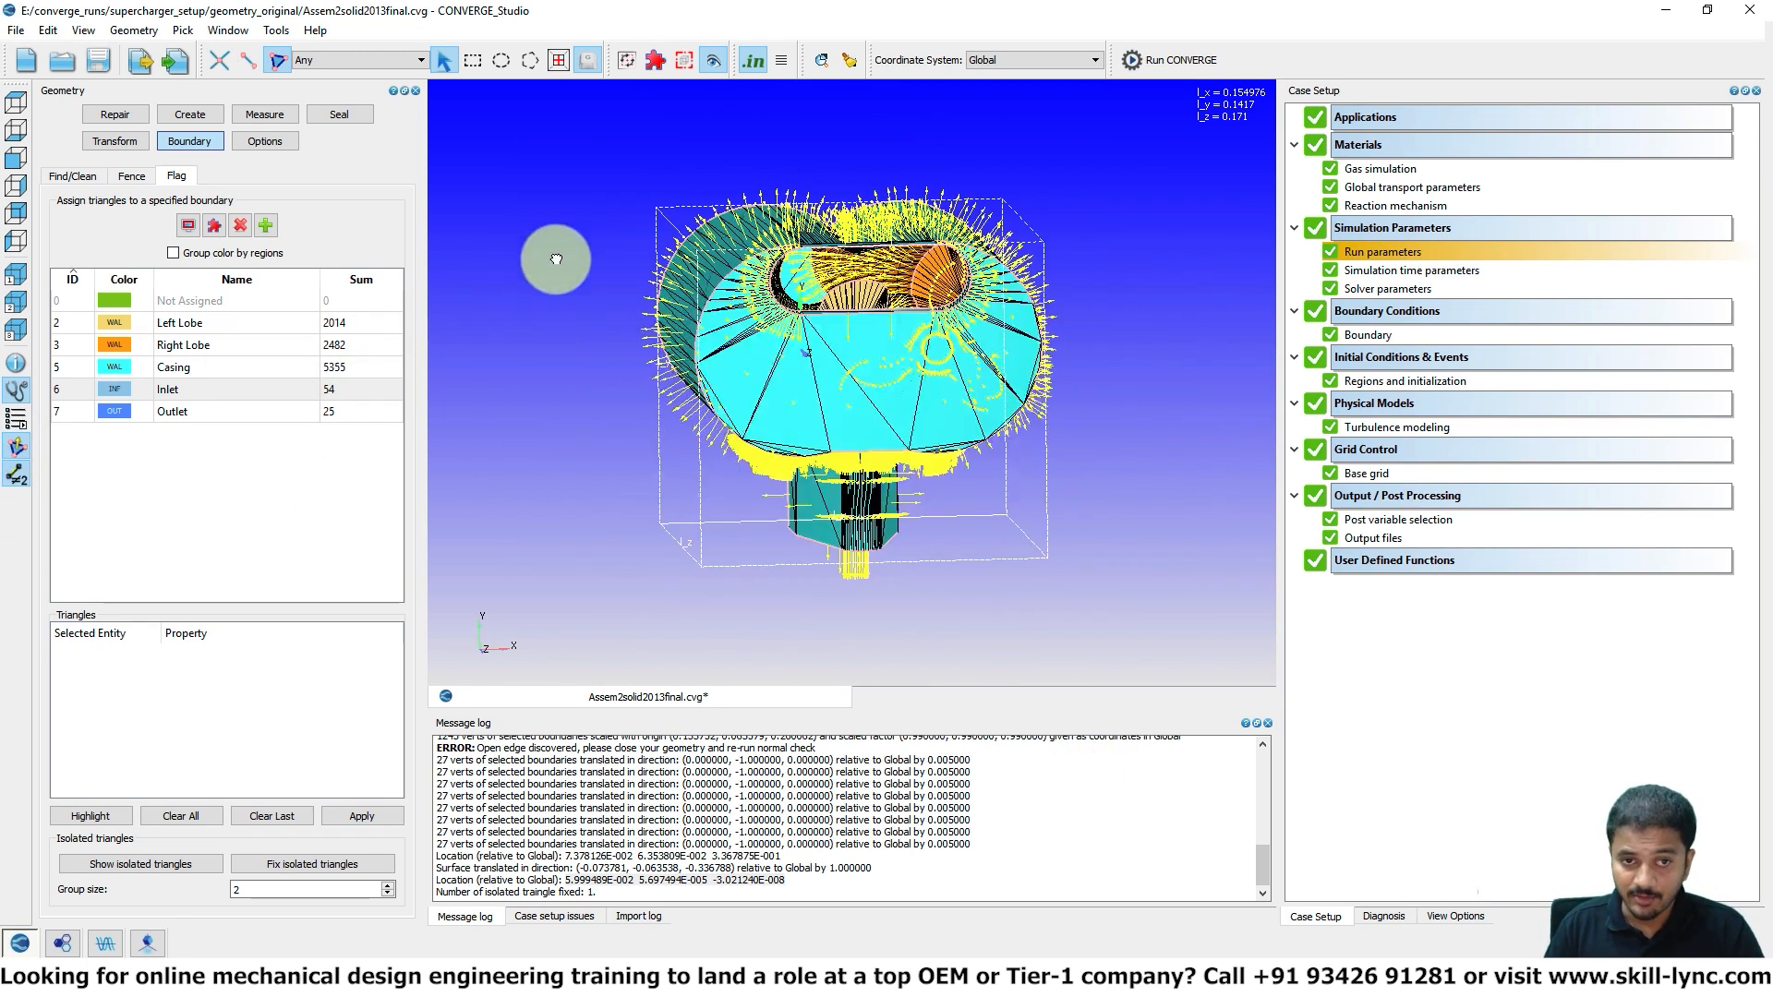
pyautogui.click(130, 136)
pyautogui.click(269, 180)
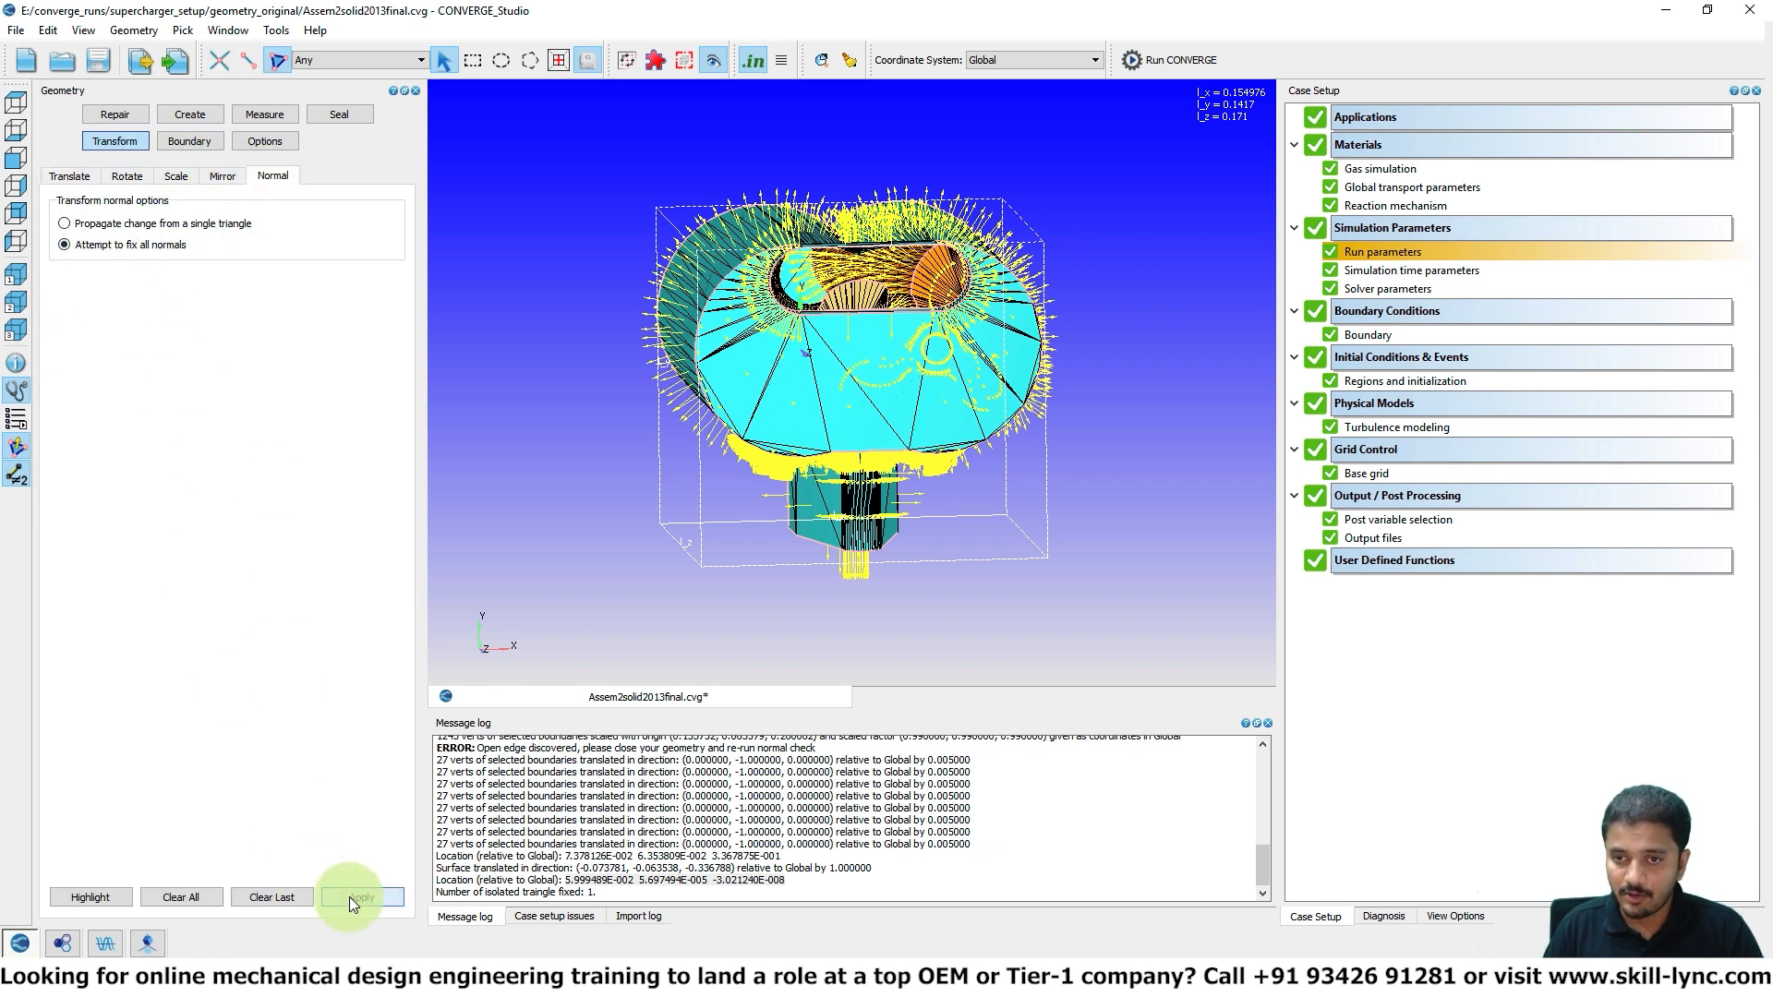
pyautogui.moveTo(714, 339); pyautogui.dragTo(678, 338)
pyautogui.scroll(4, 783, 279)
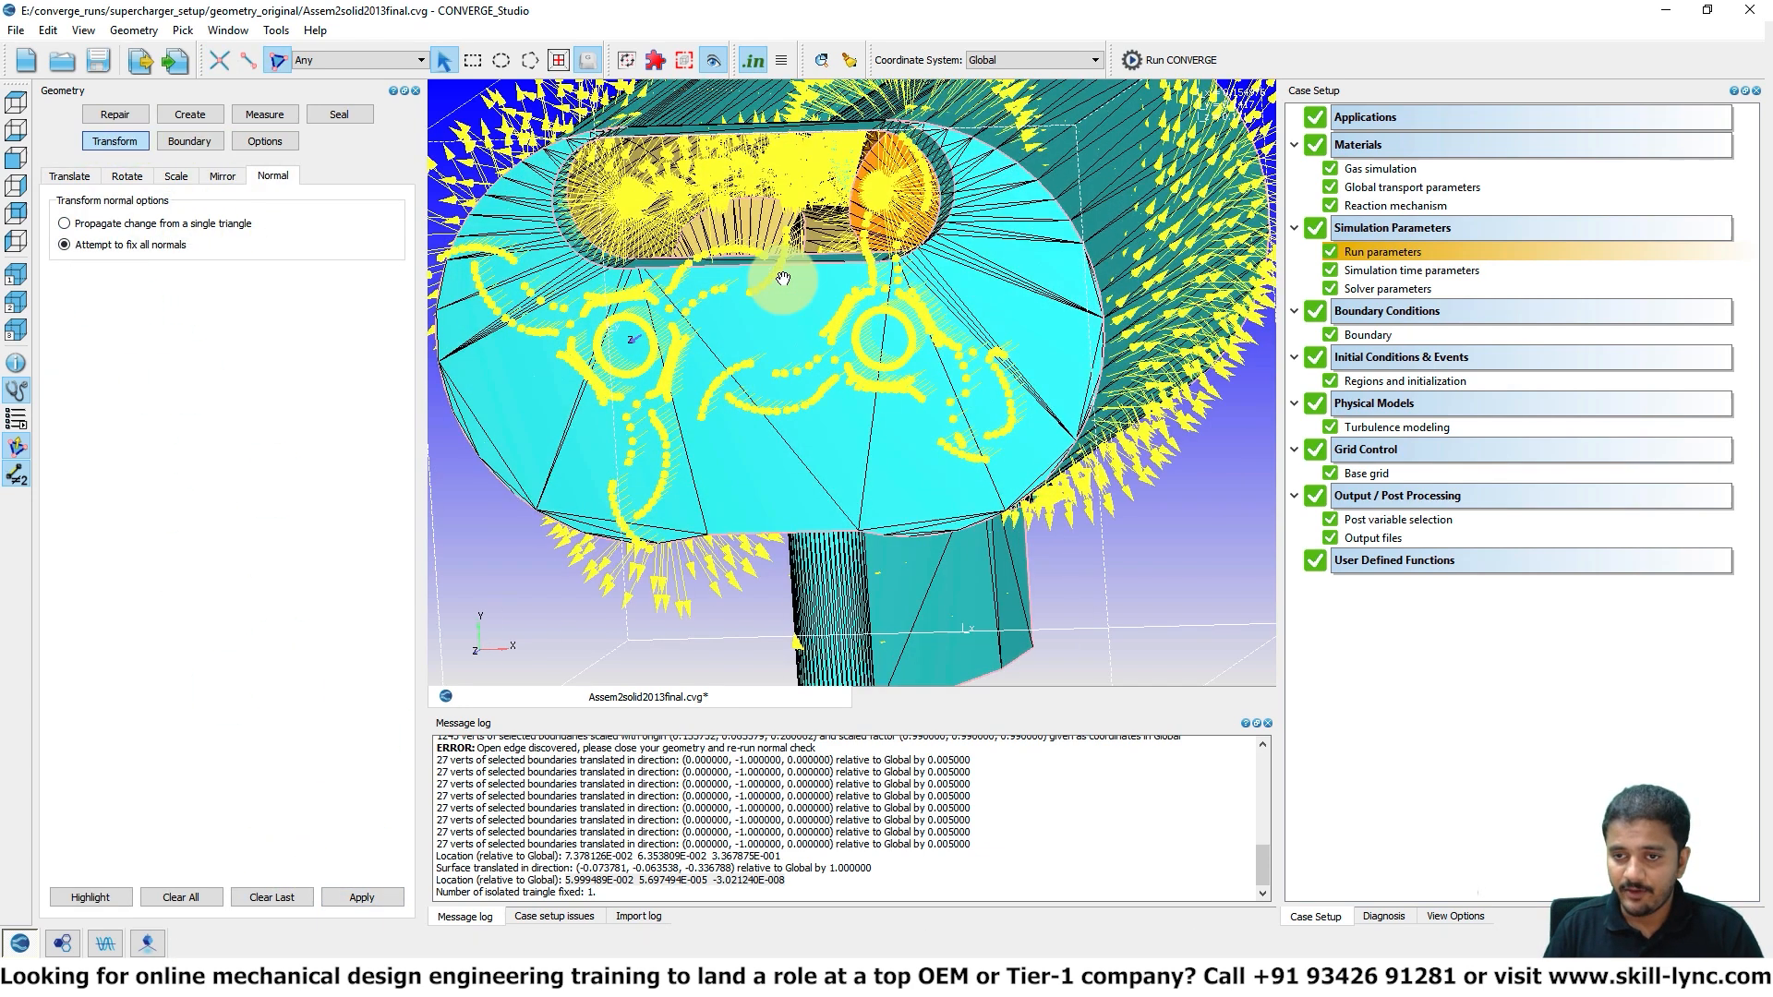
pyautogui.click(16, 450)
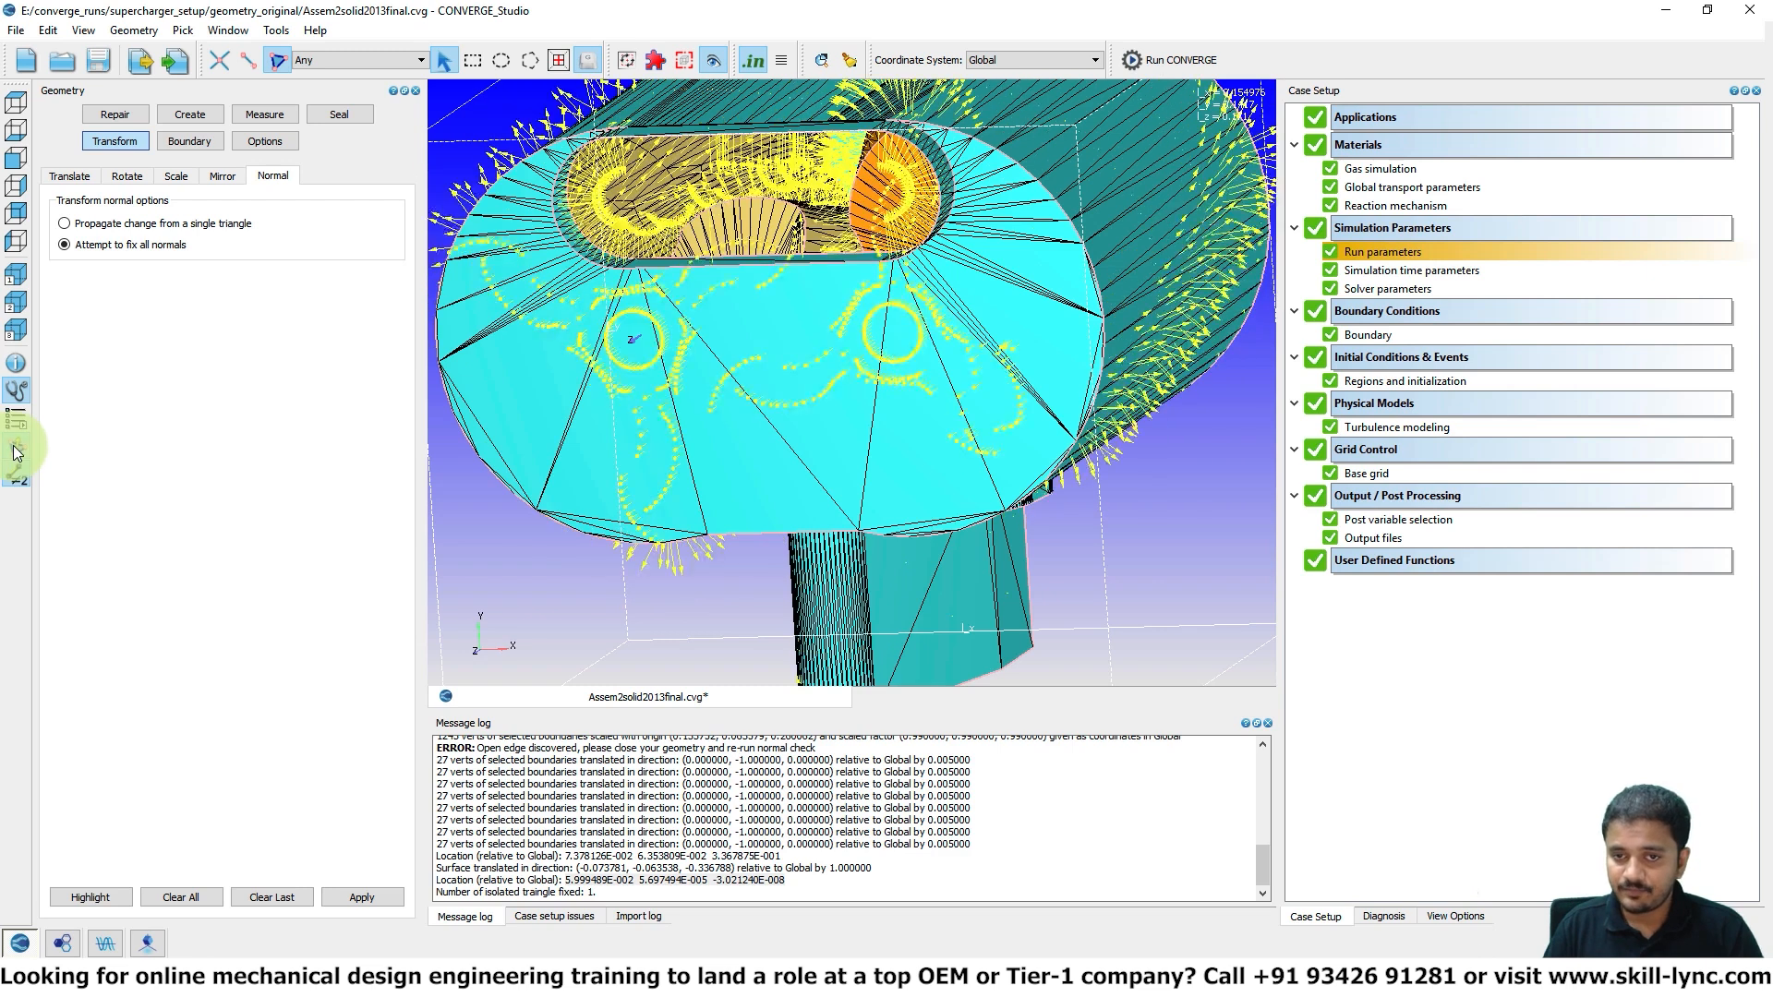
pyautogui.scroll(-5, 556, 236)
# - Start exporting the case input files and create an output folder named base_setup inside supercharger_setup
pyautogui.click(15, 30)
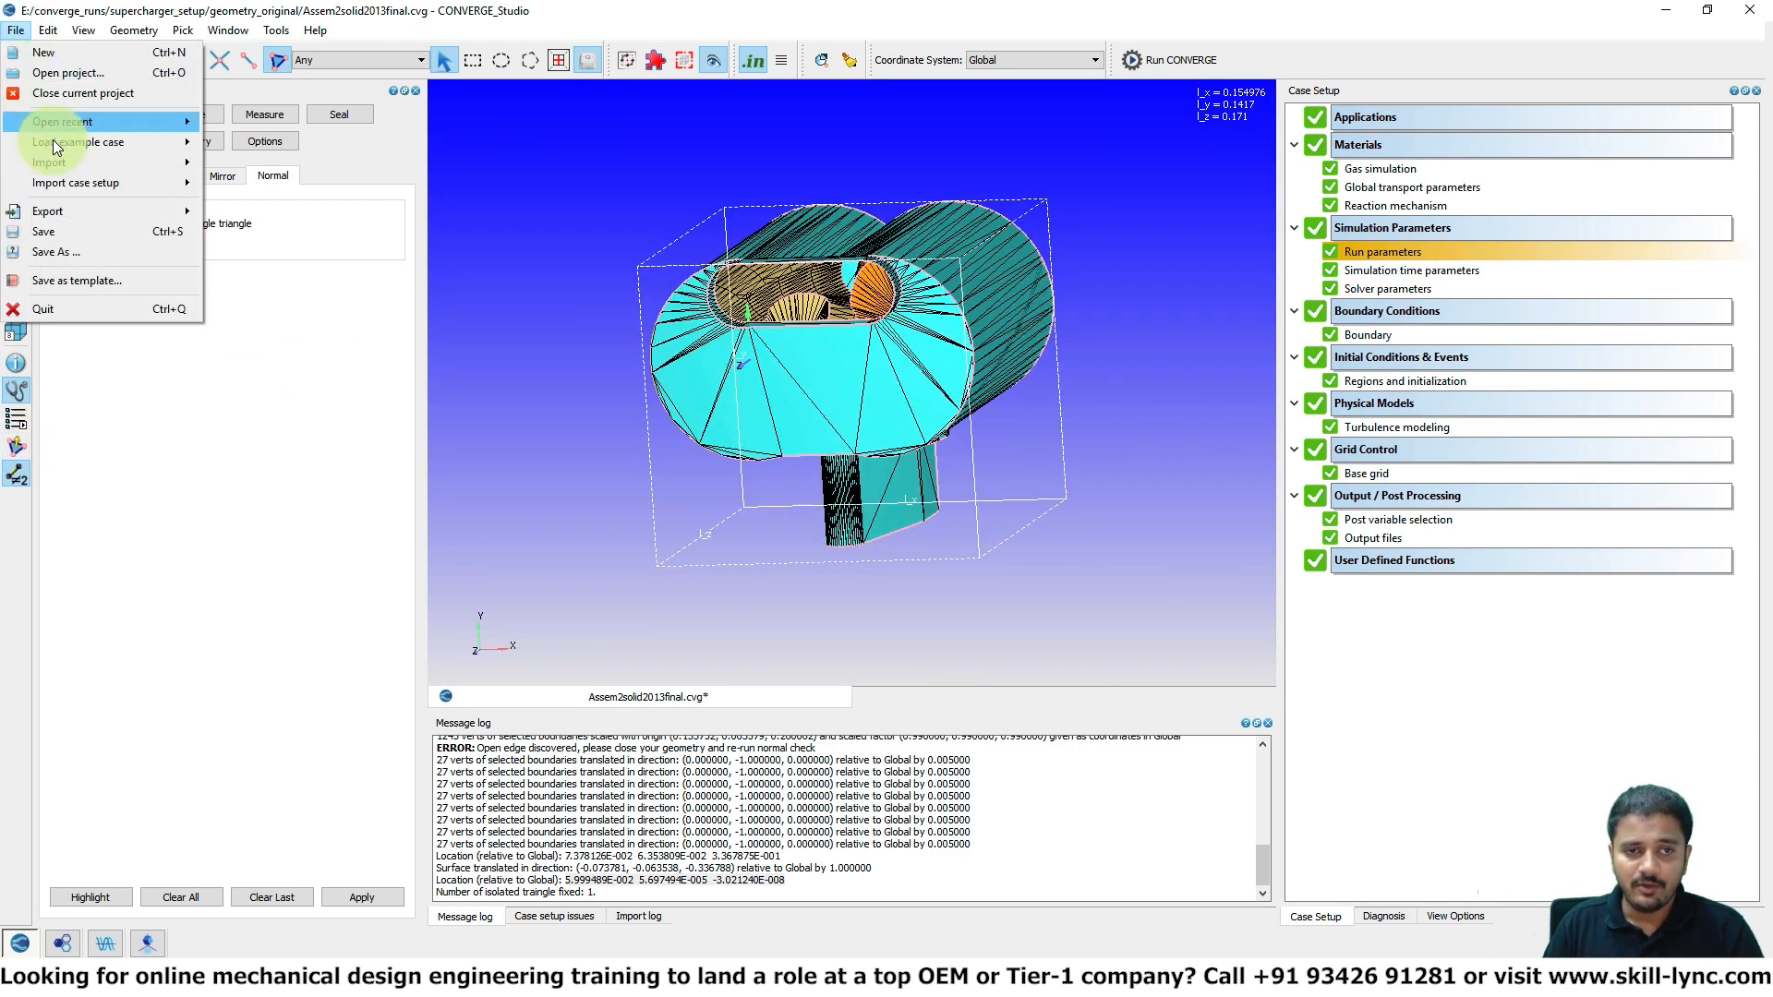
pyautogui.moveTo(70, 208)
pyautogui.click(270, 272)
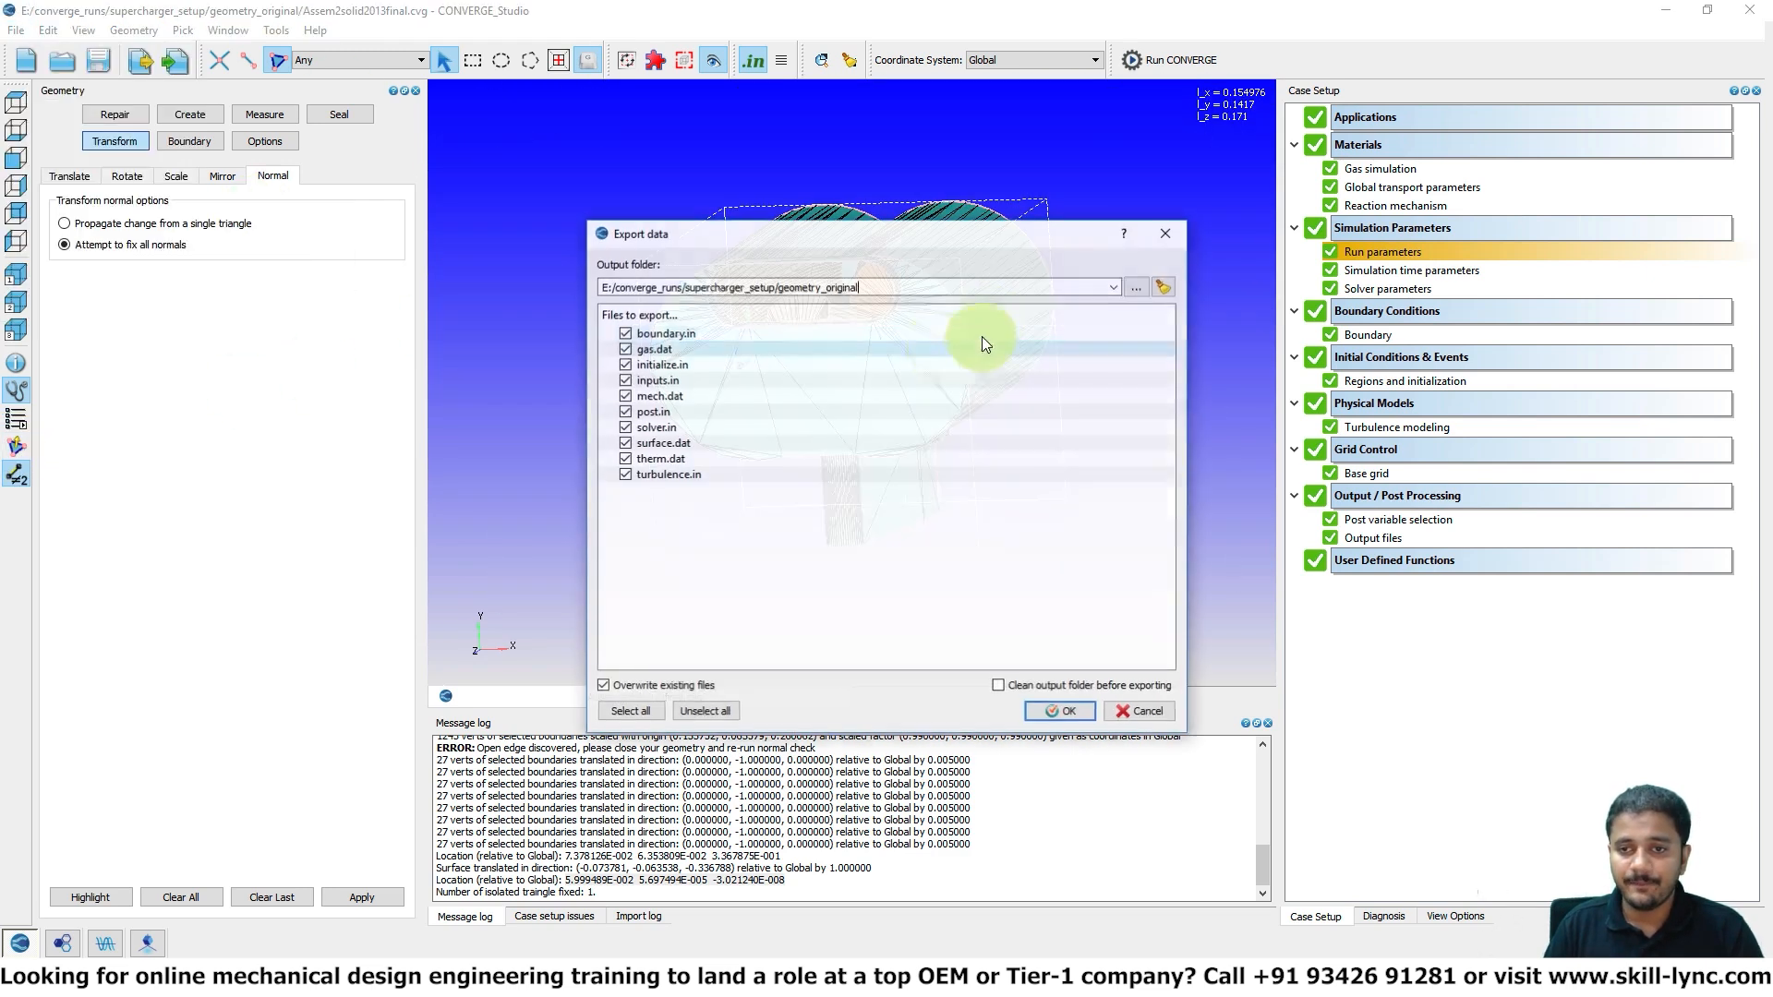
pyautogui.click(1136, 288)
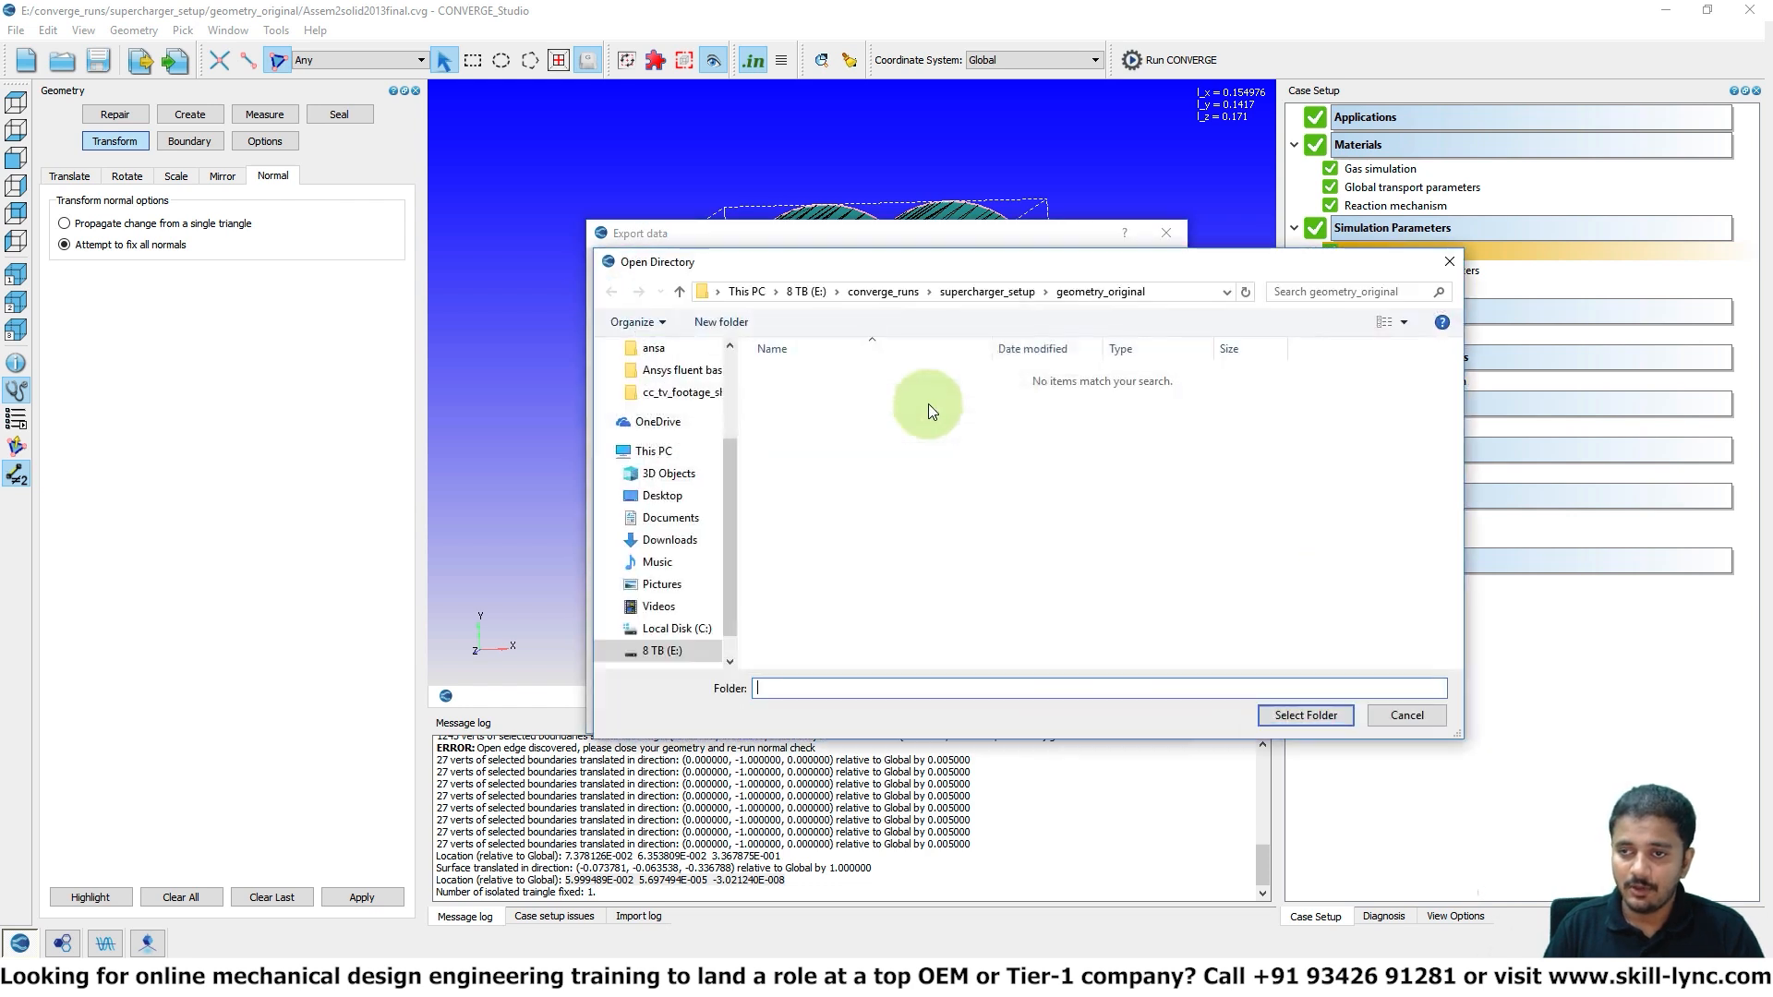
pyautogui.click(979, 292)
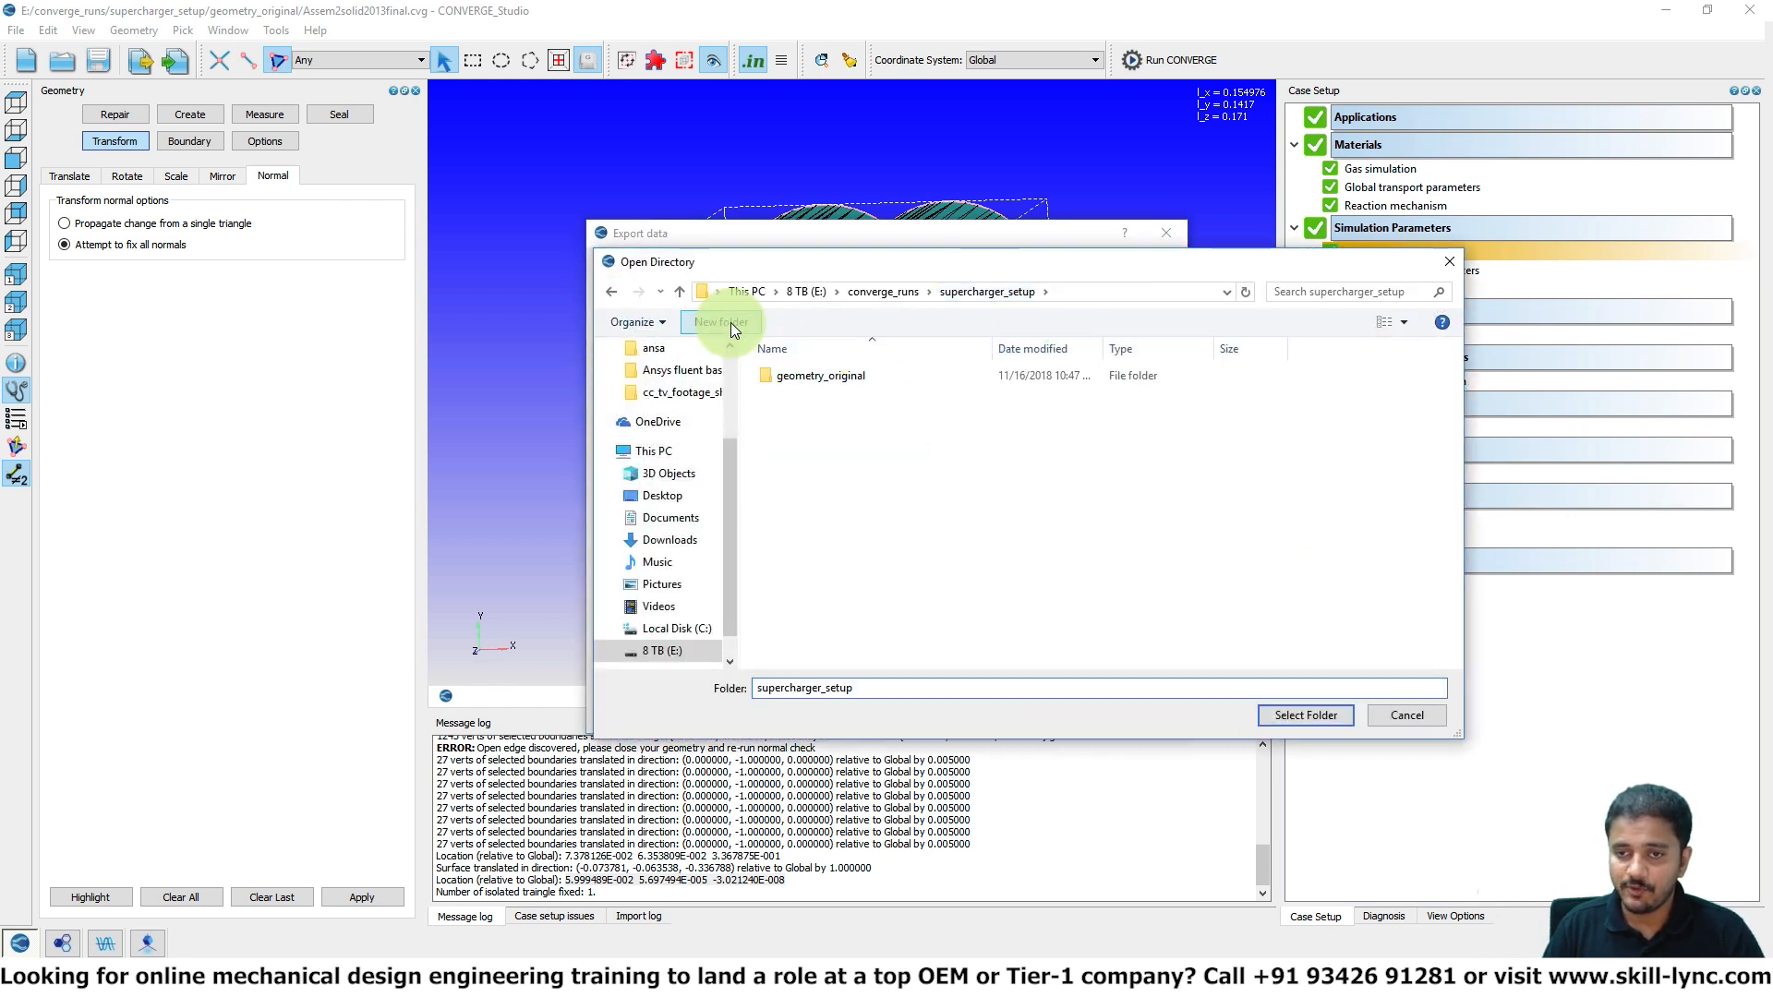
pyautogui.click(730, 323)
pyautogui.write('base')
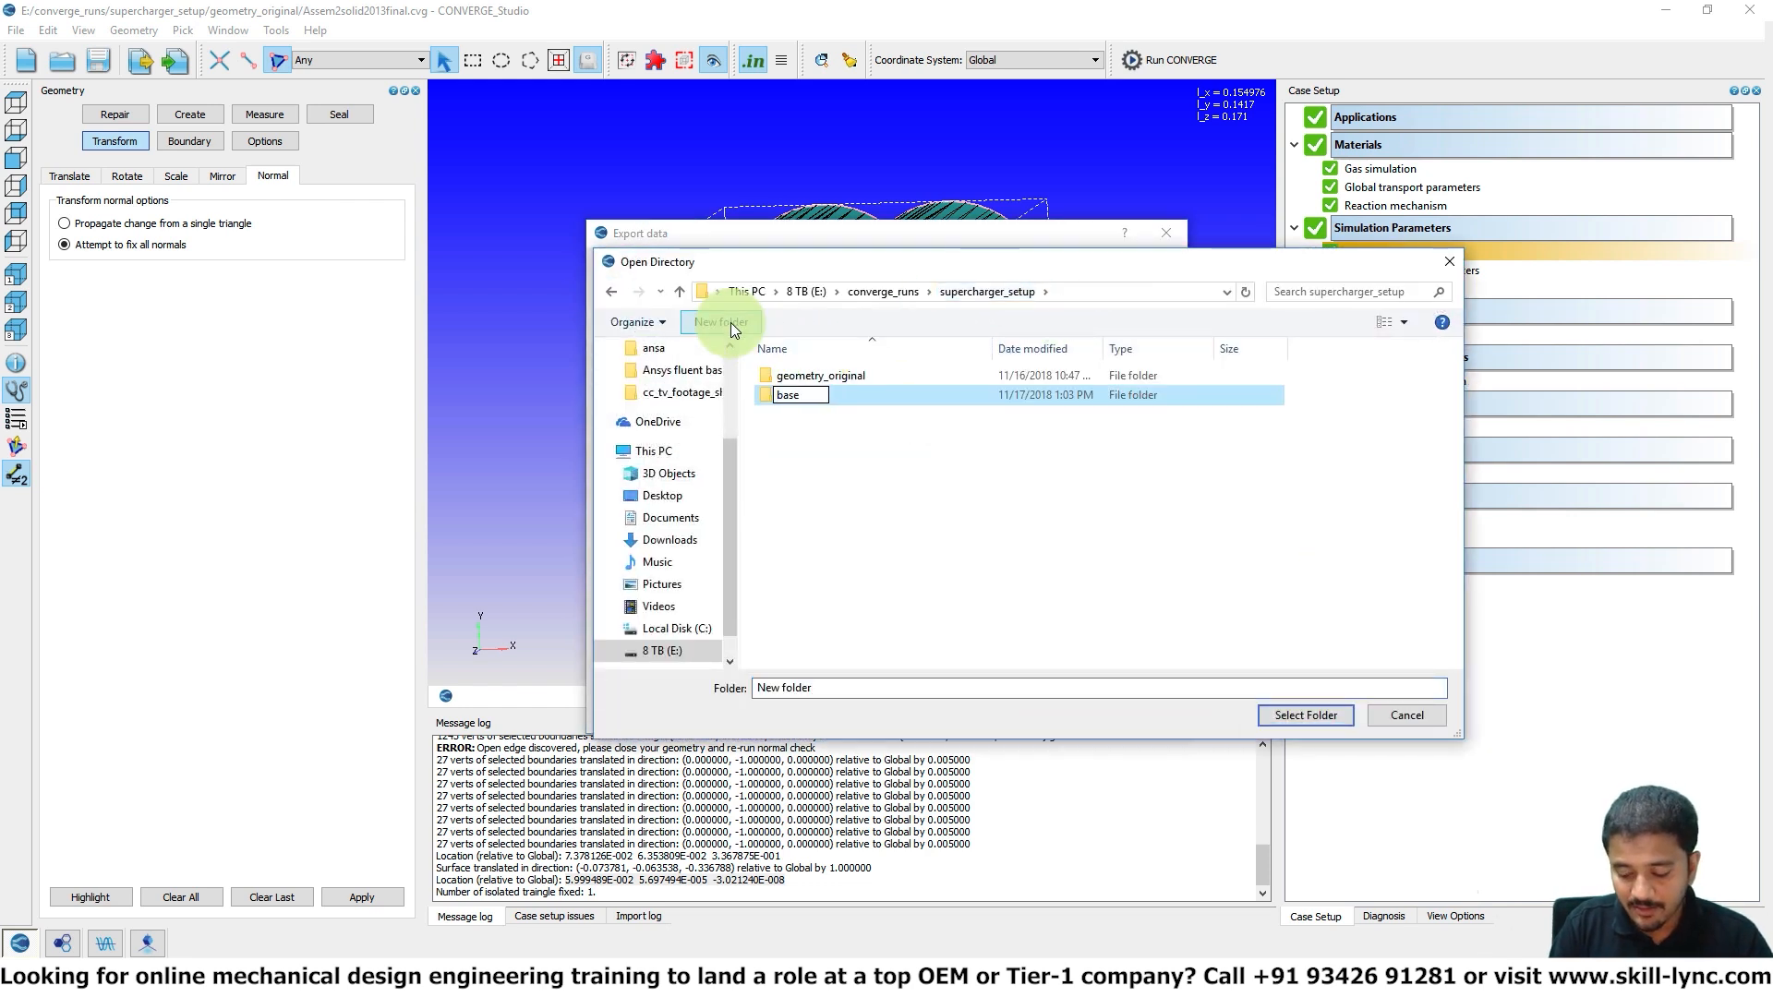
pyautogui.write('_setup')
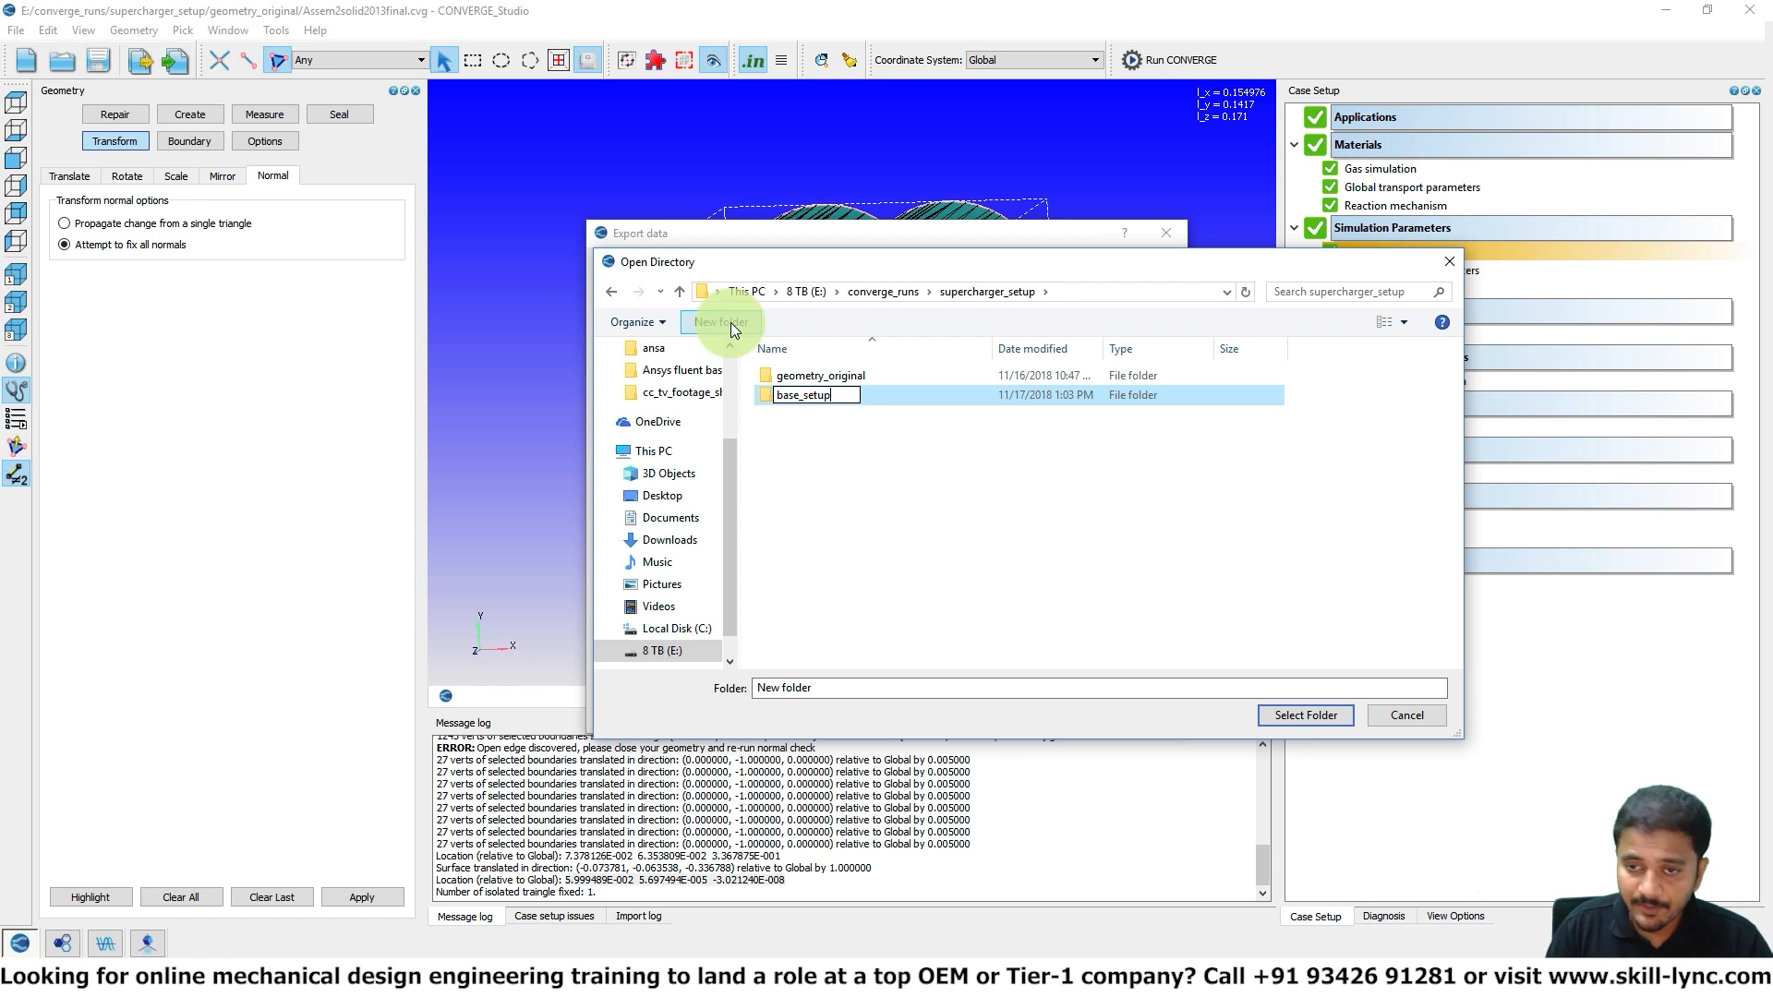
pyautogui.press('Return')
# - Export all the listed input files into the base_setup folder and close the export information
pyautogui.doubleClick(792, 378)
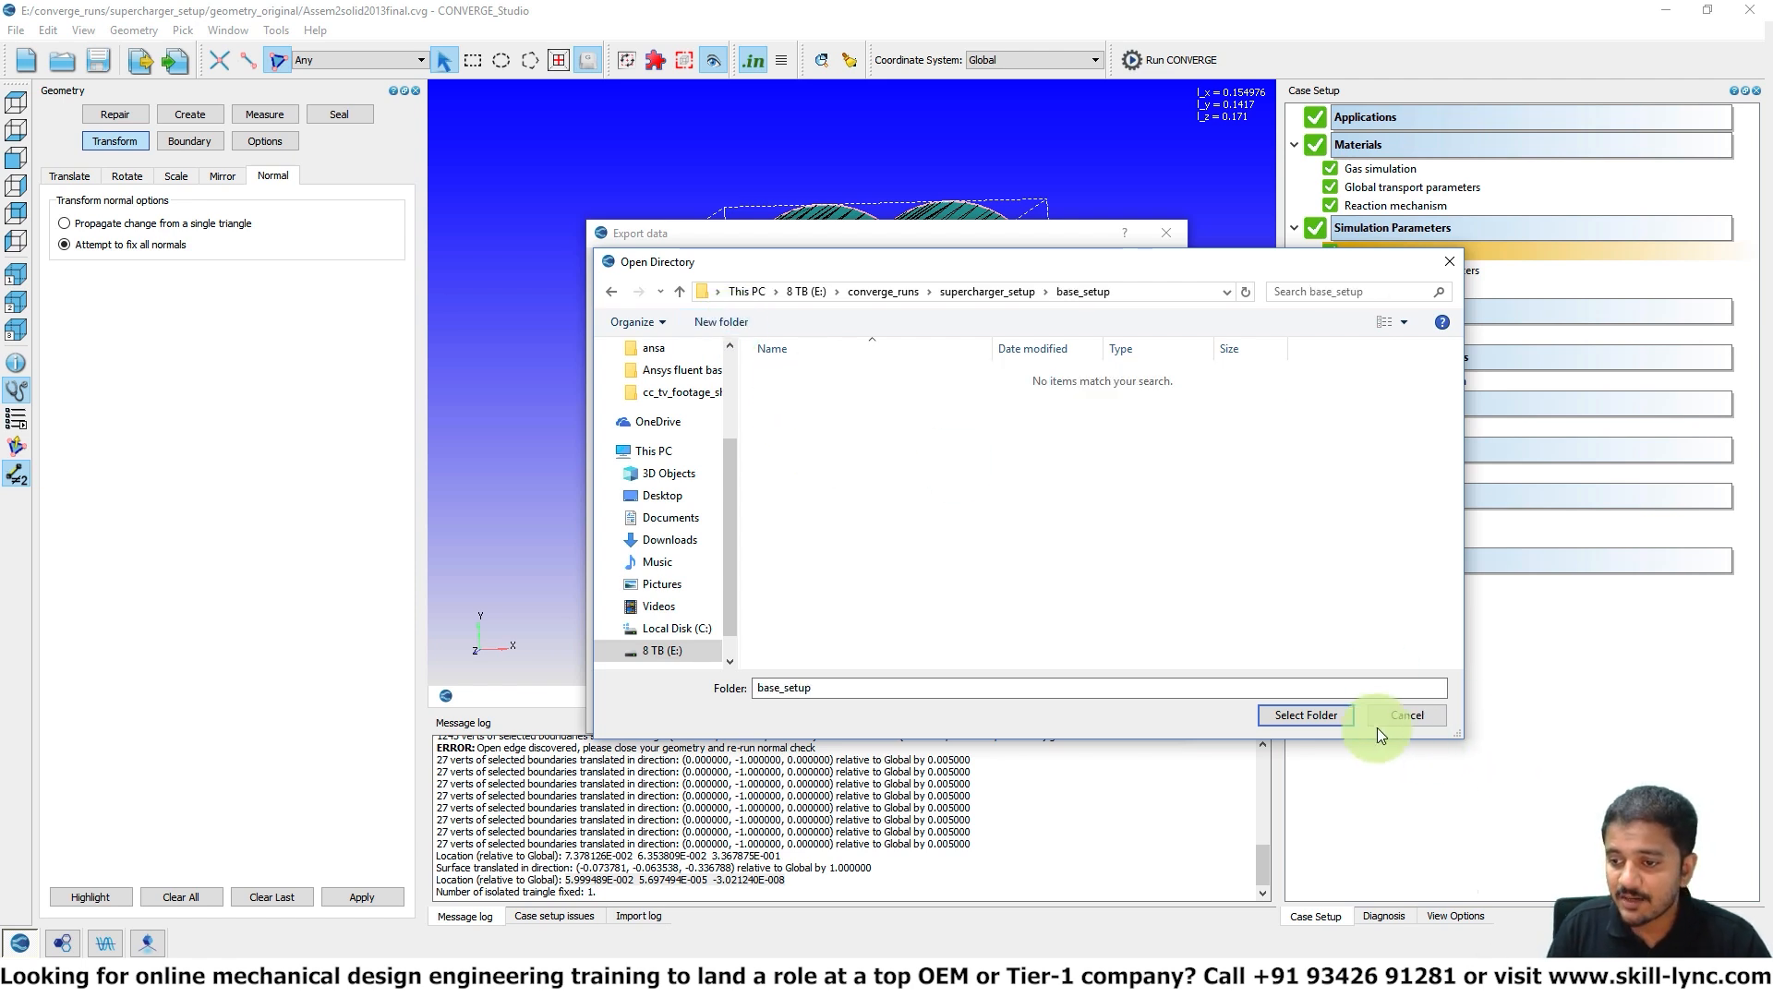
pyautogui.click(1323, 719)
pyautogui.click(1061, 708)
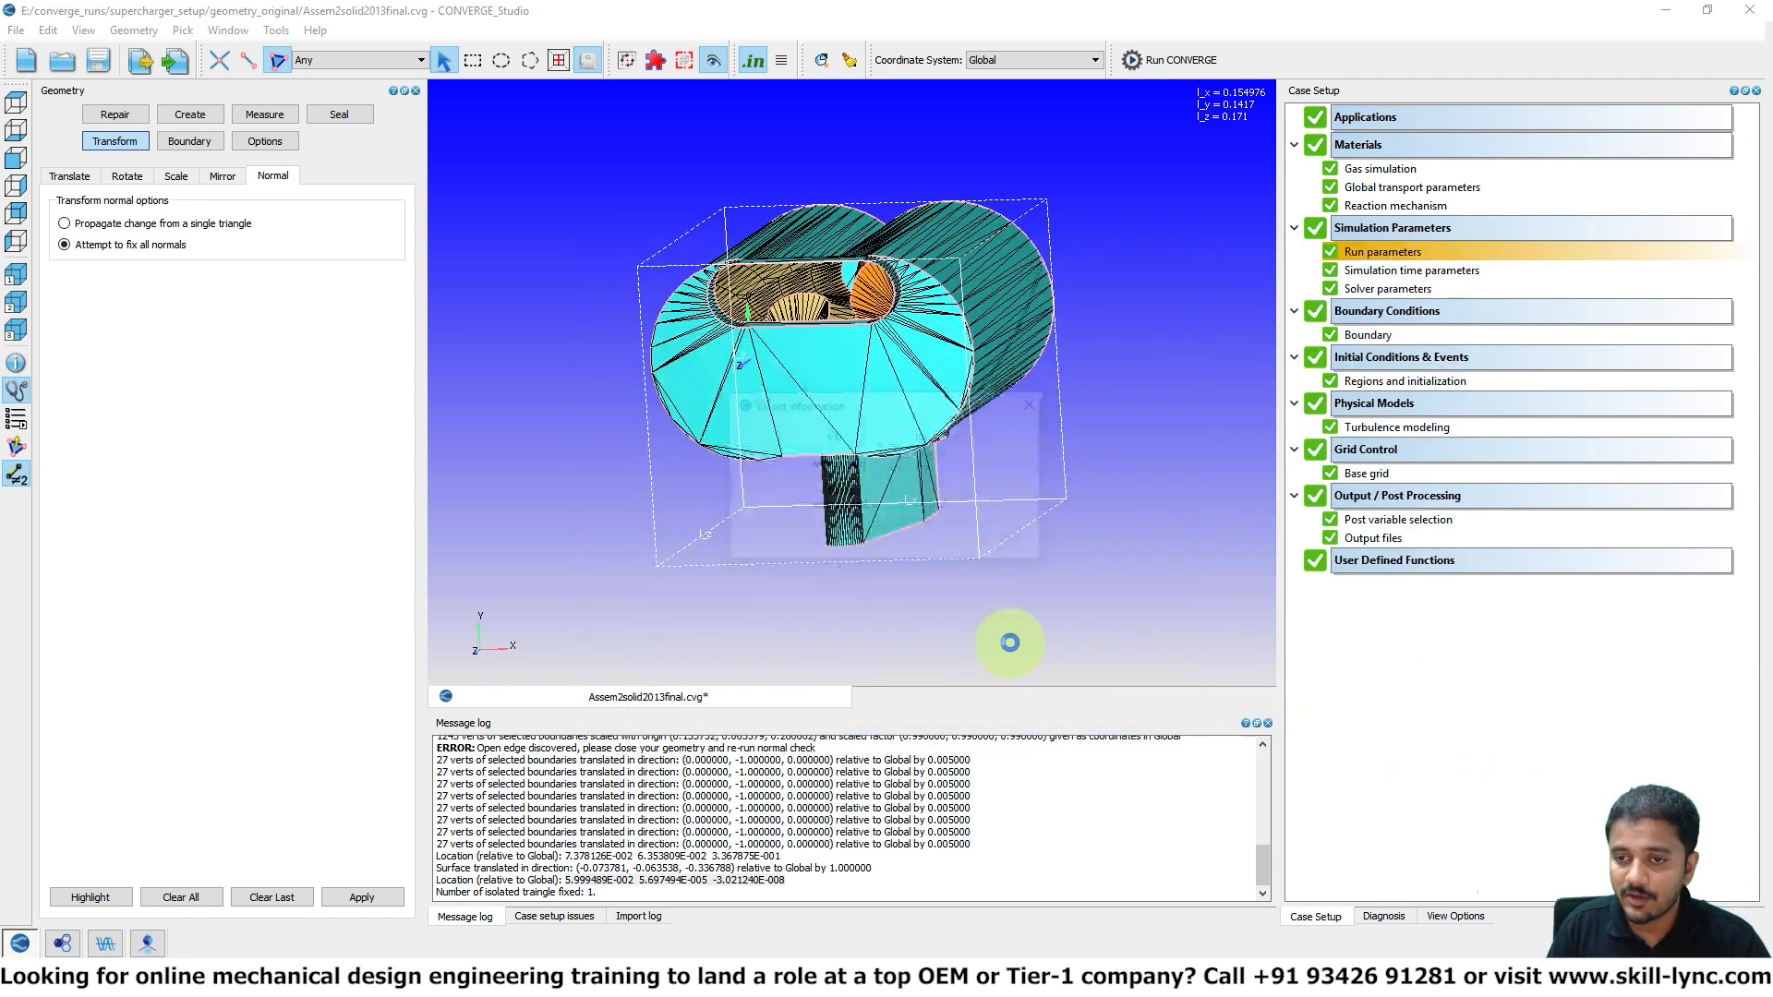
pyautogui.click(981, 541)
# - Switch to the Cygwin terminal, go up two directory levels to converge_runs and list its contents
pyautogui.click(529, 977)
pyautogui.click(307, 381)
pyautogui.write('cd ')
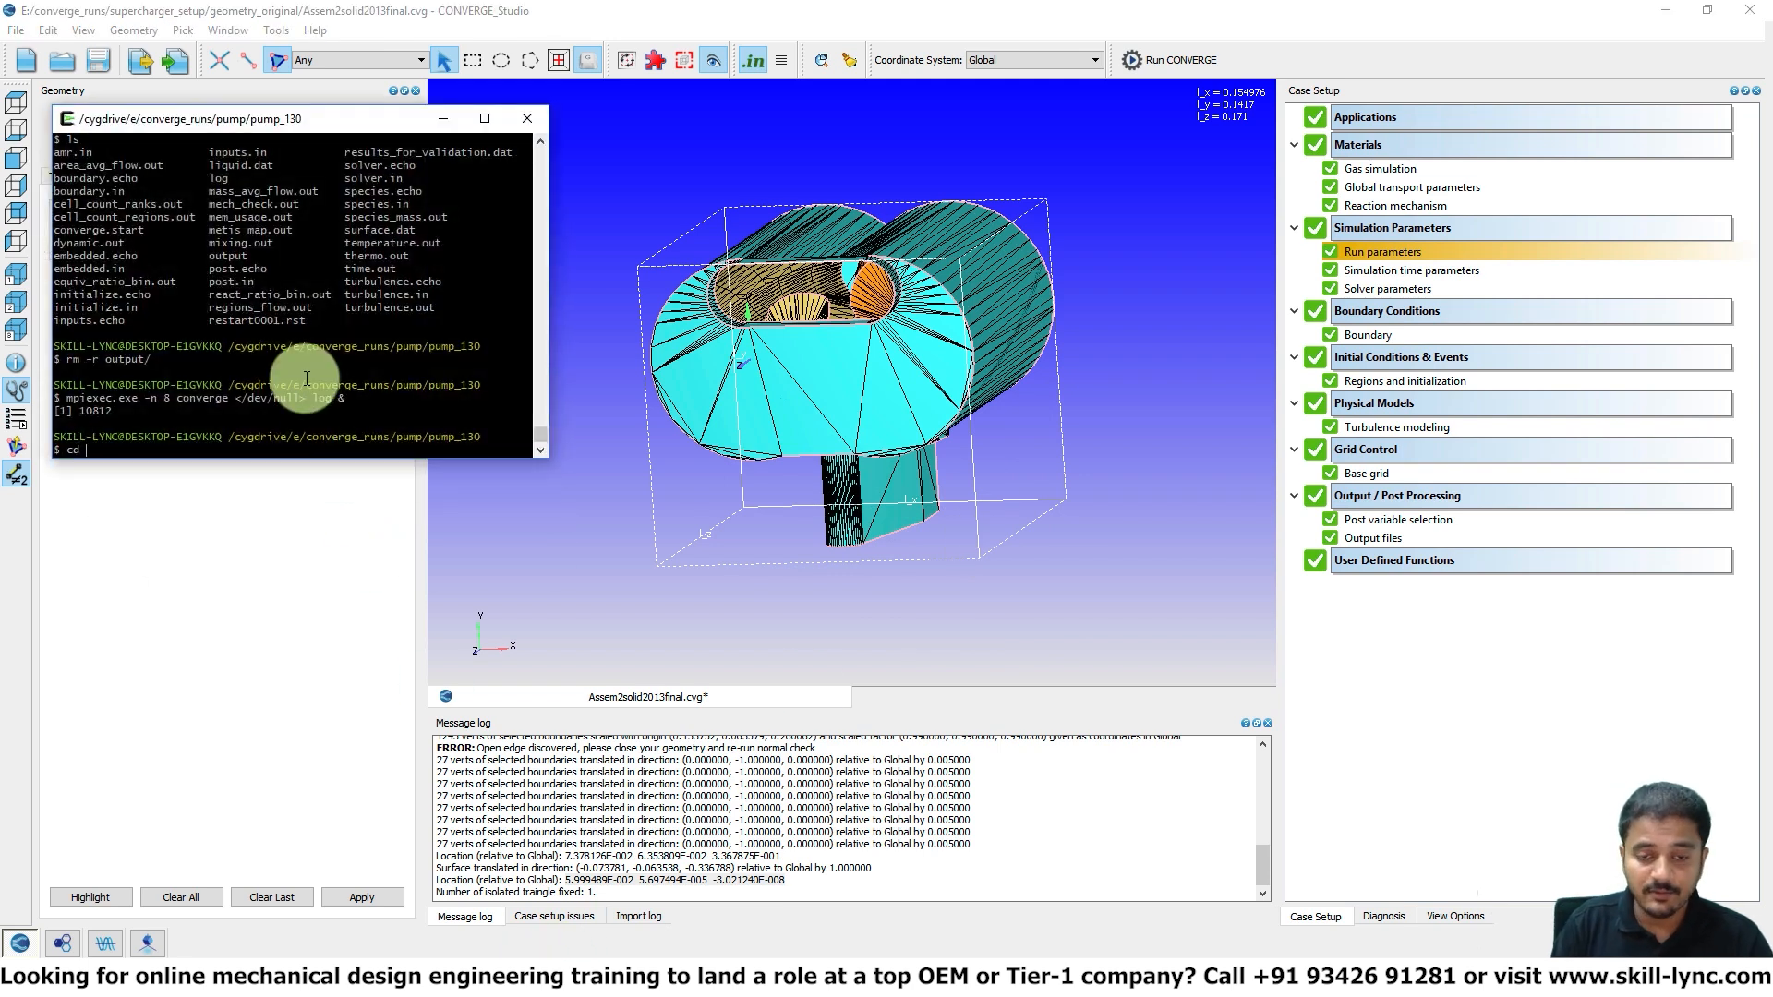
pyautogui.write('..')
pyautogui.press('Return')
pyautogui.write('cd ..')
pyautogui.press('Return')
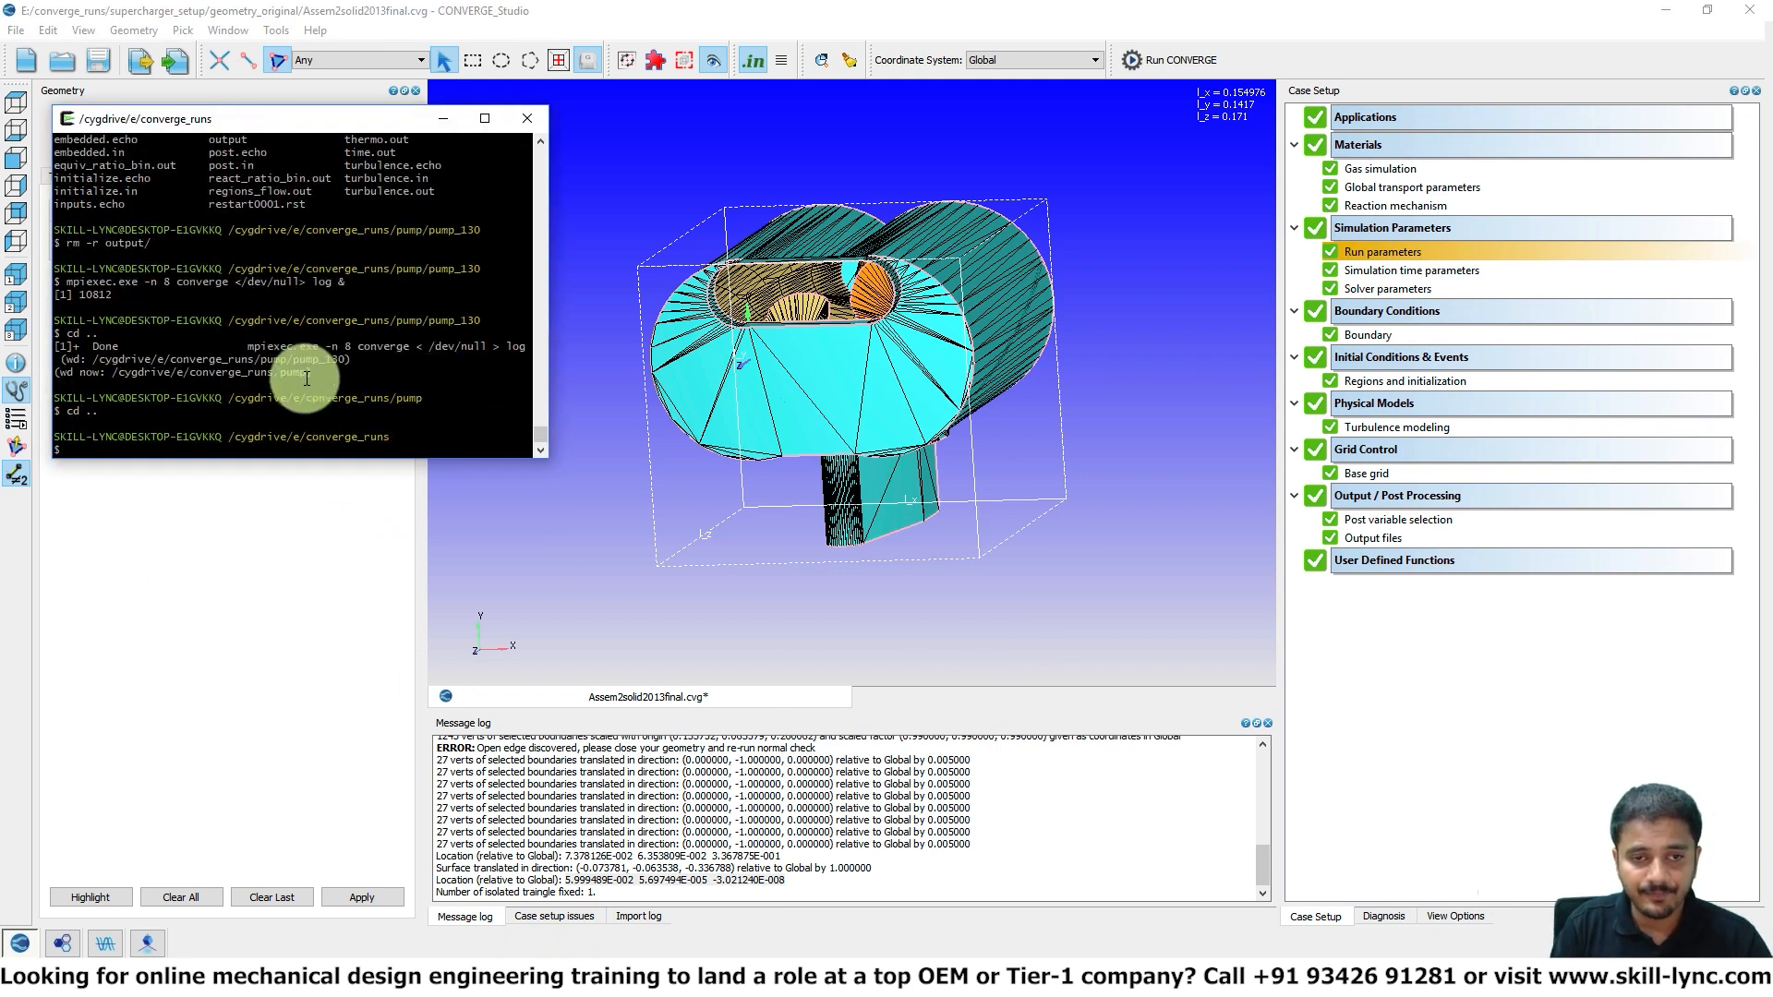
pyautogui.write('ls')
pyautogui.press('Return')
# - Change the terminal directory to supercharger_setup/base_setup and list the exported files
pyautogui.write('cd ')
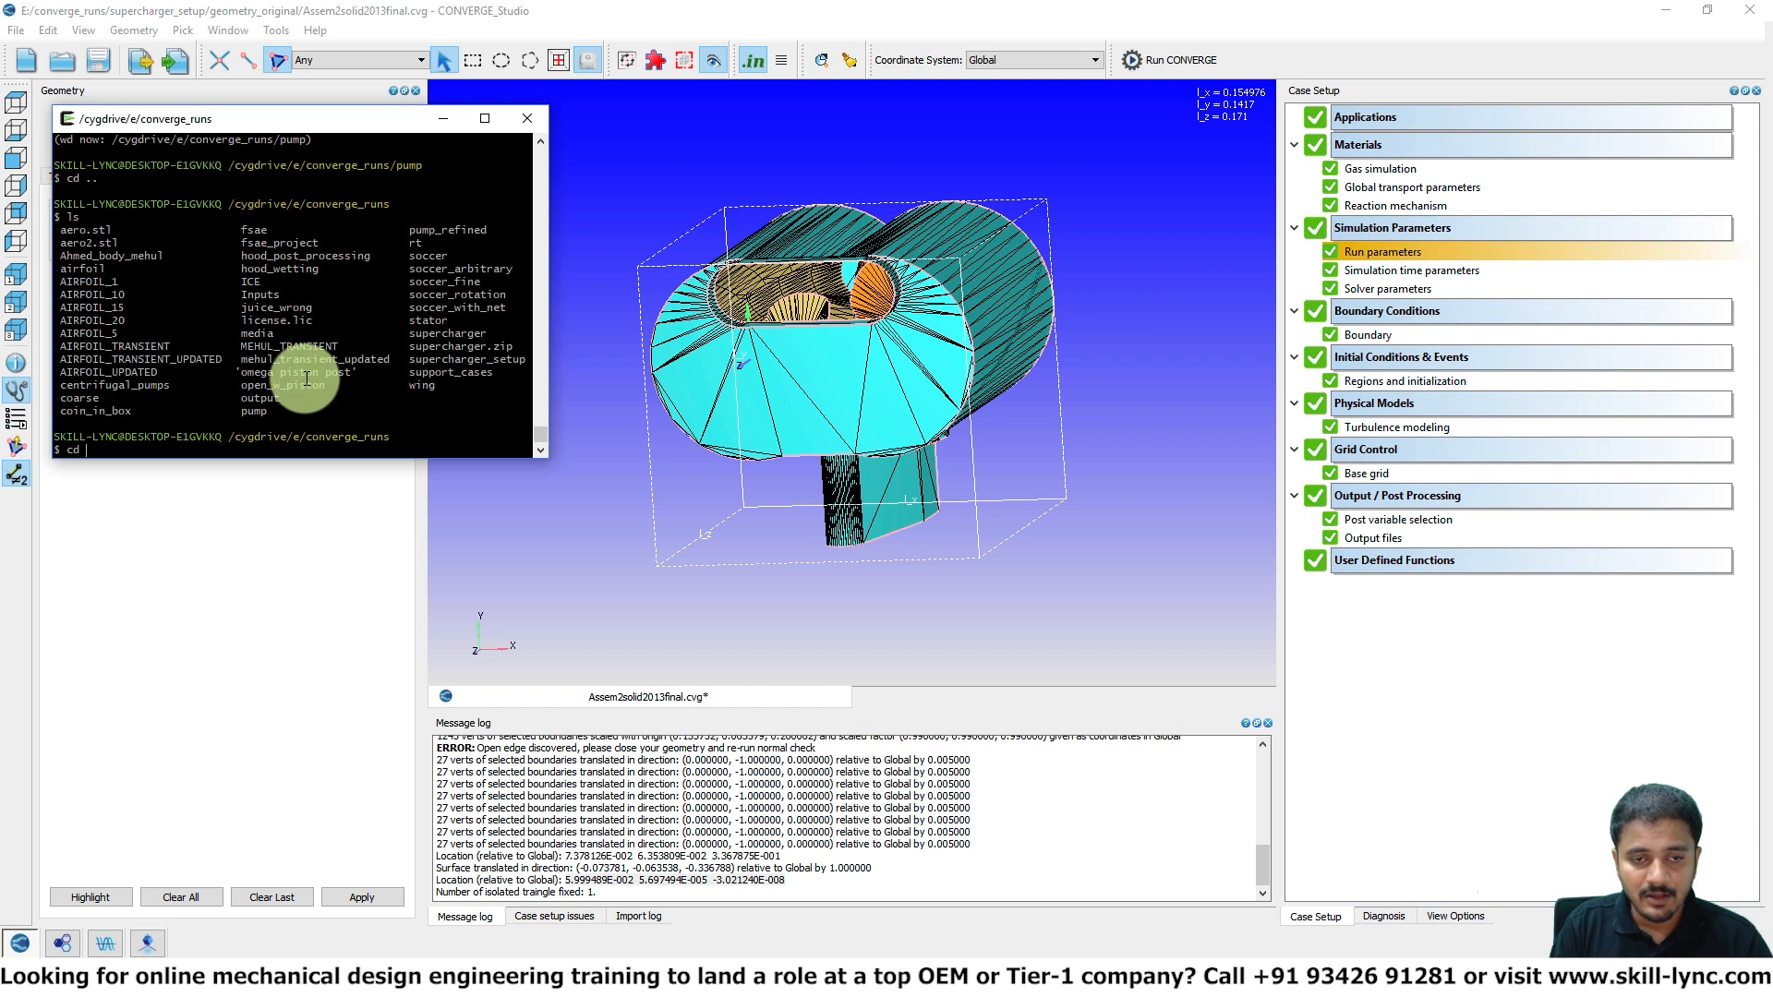
pyautogui.write('sup')
pyautogui.press('Tab')
pyautogui.press('Tab')
pyautogui.press('Tab')
pyautogui.press('Tab')
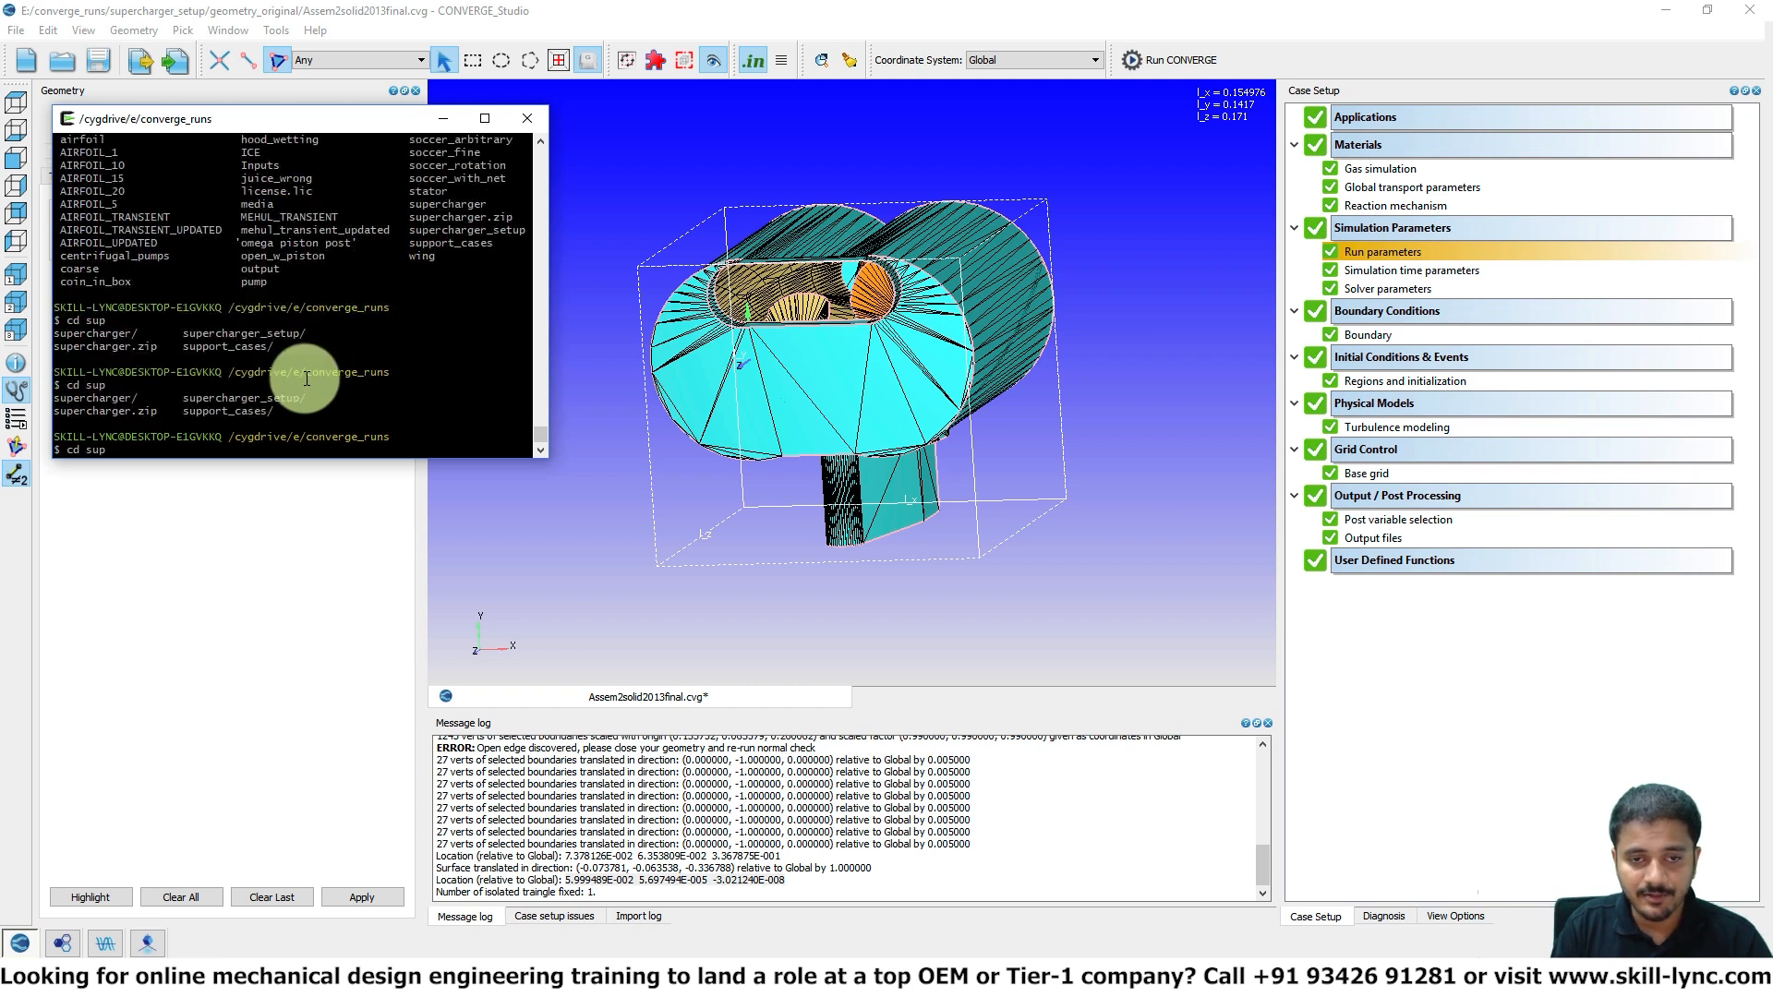
pyautogui.write('er')
pyautogui.press('Tab')
pyautogui.write('_s')
pyautogui.press('Tab')
pyautogui.write('ba')
pyautogui.press('Tab')
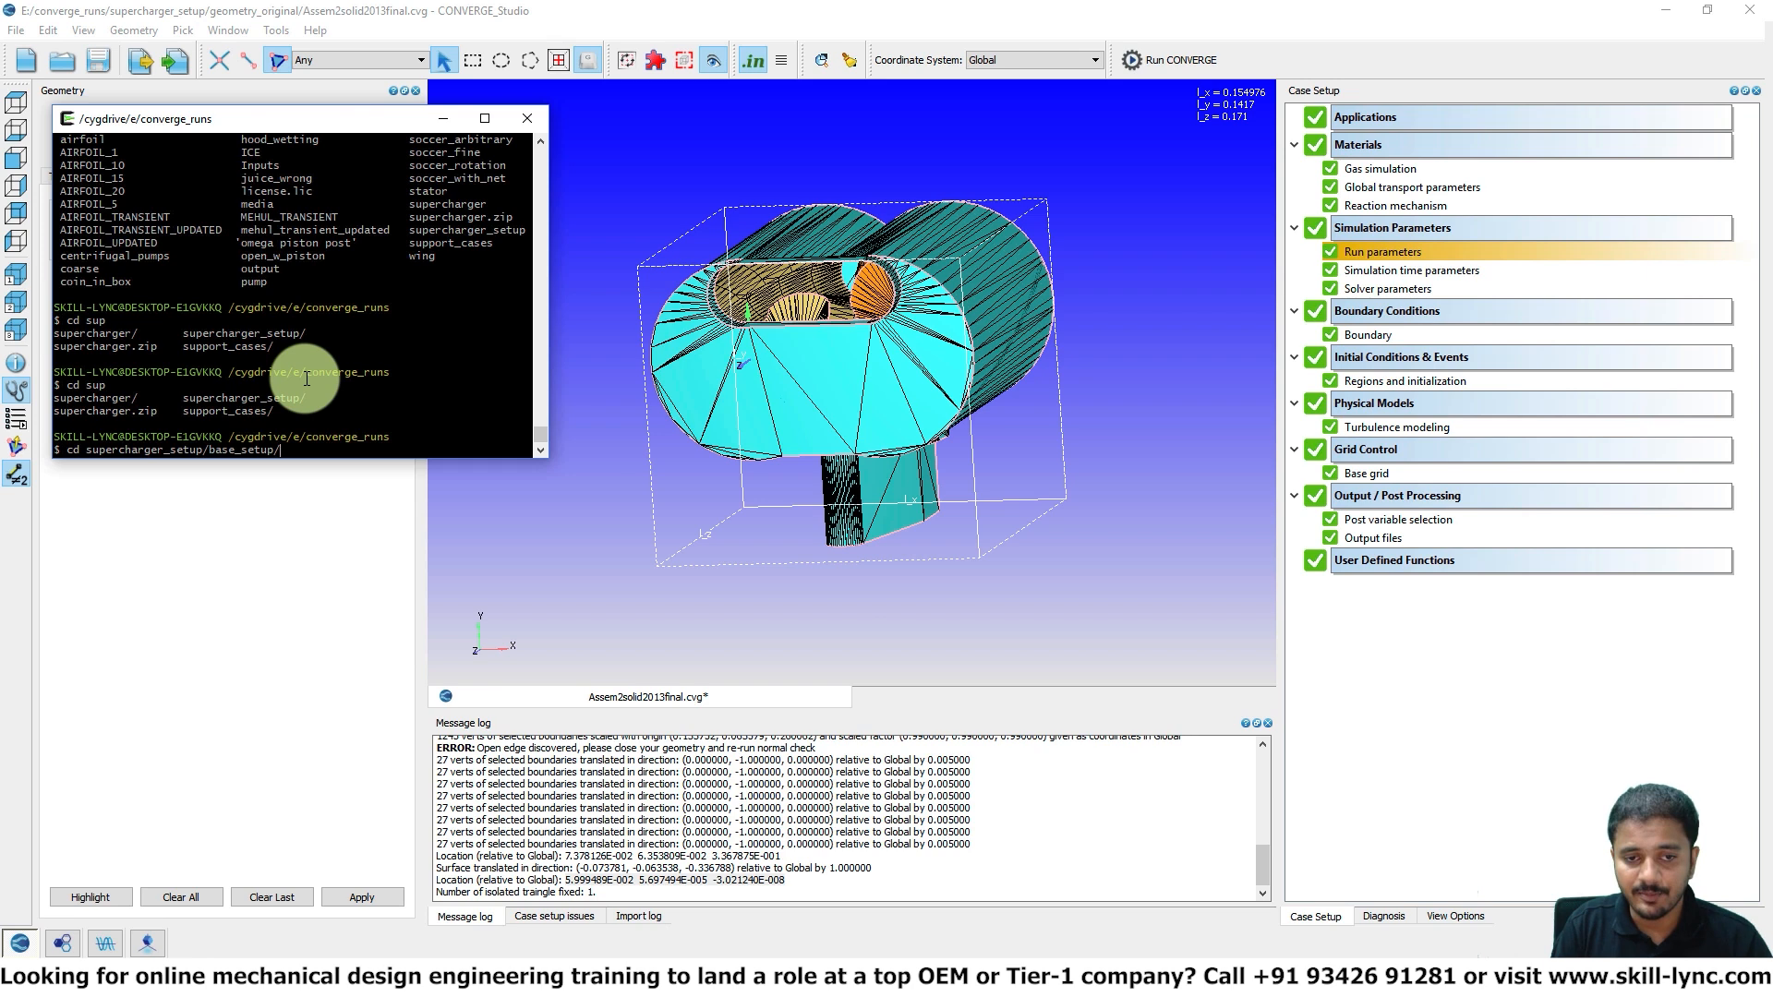
pyautogui.press('Return')
pyautogui.write('ls')
pyautogui.press('Return')
# - Run converge.exe in base_setup and enlarge the terminal window to follow the active cell counts and time steps
pyautogui.write('converge.exe')
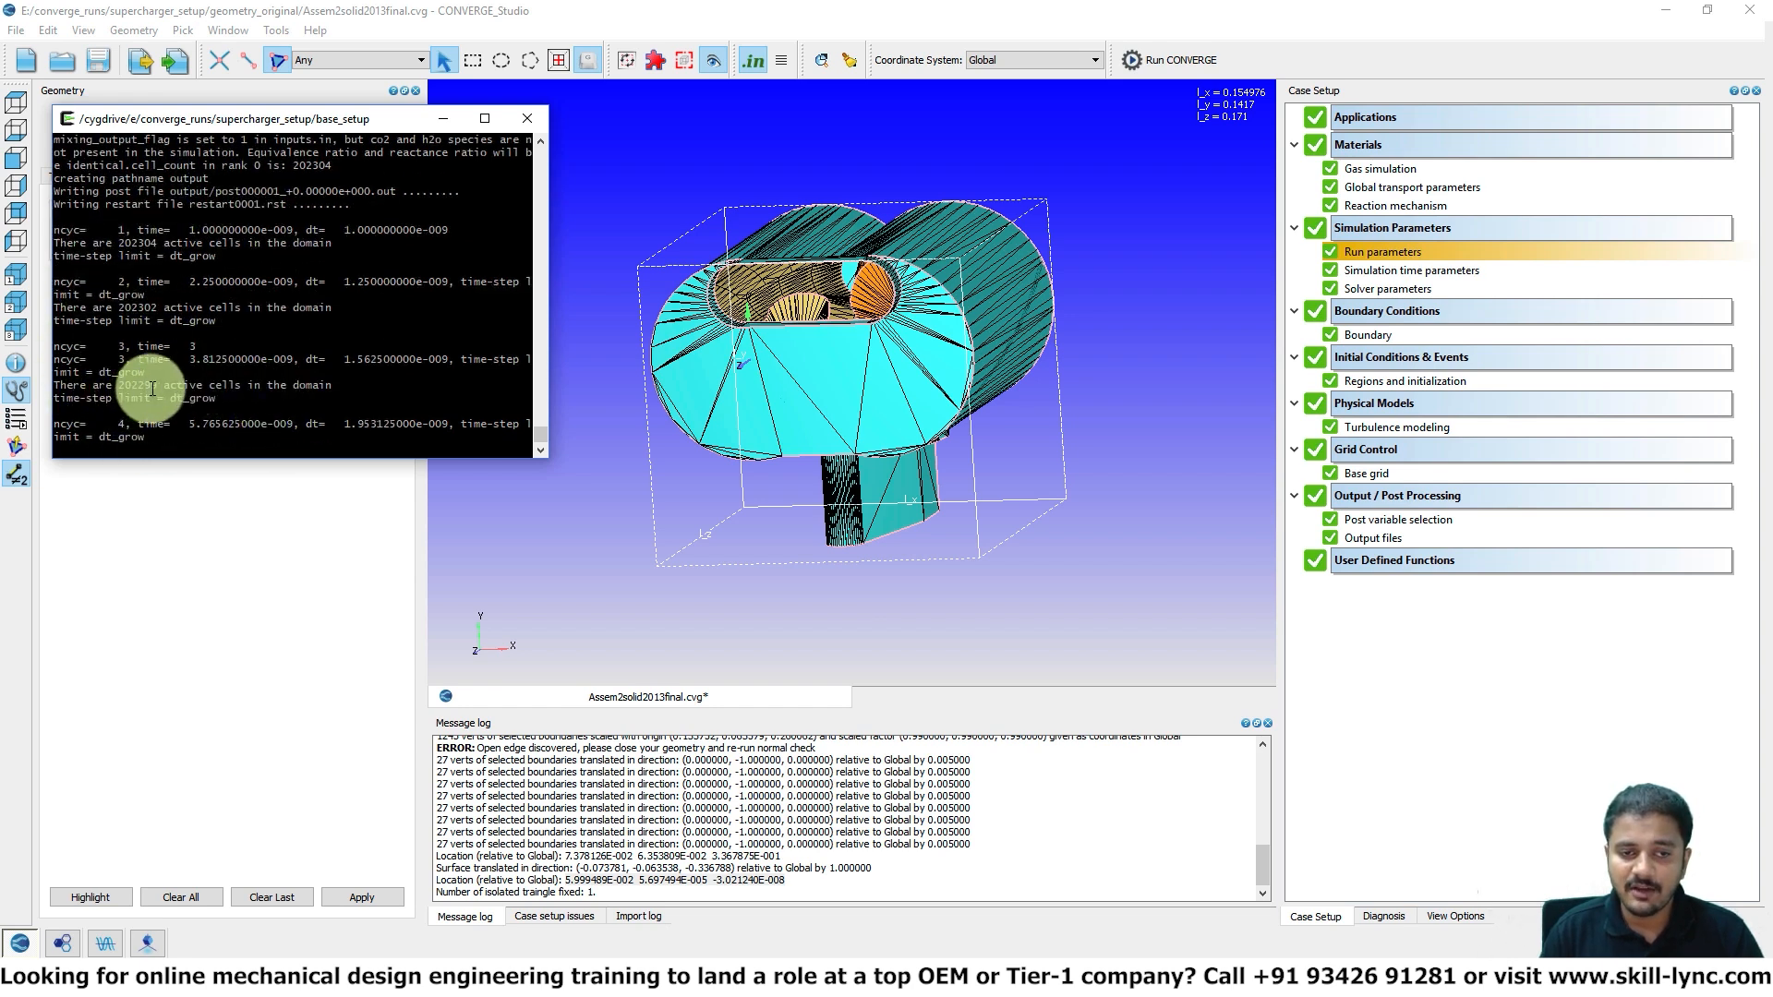
pyautogui.moveTo(145, 373); pyautogui.dragTo(175, 395)
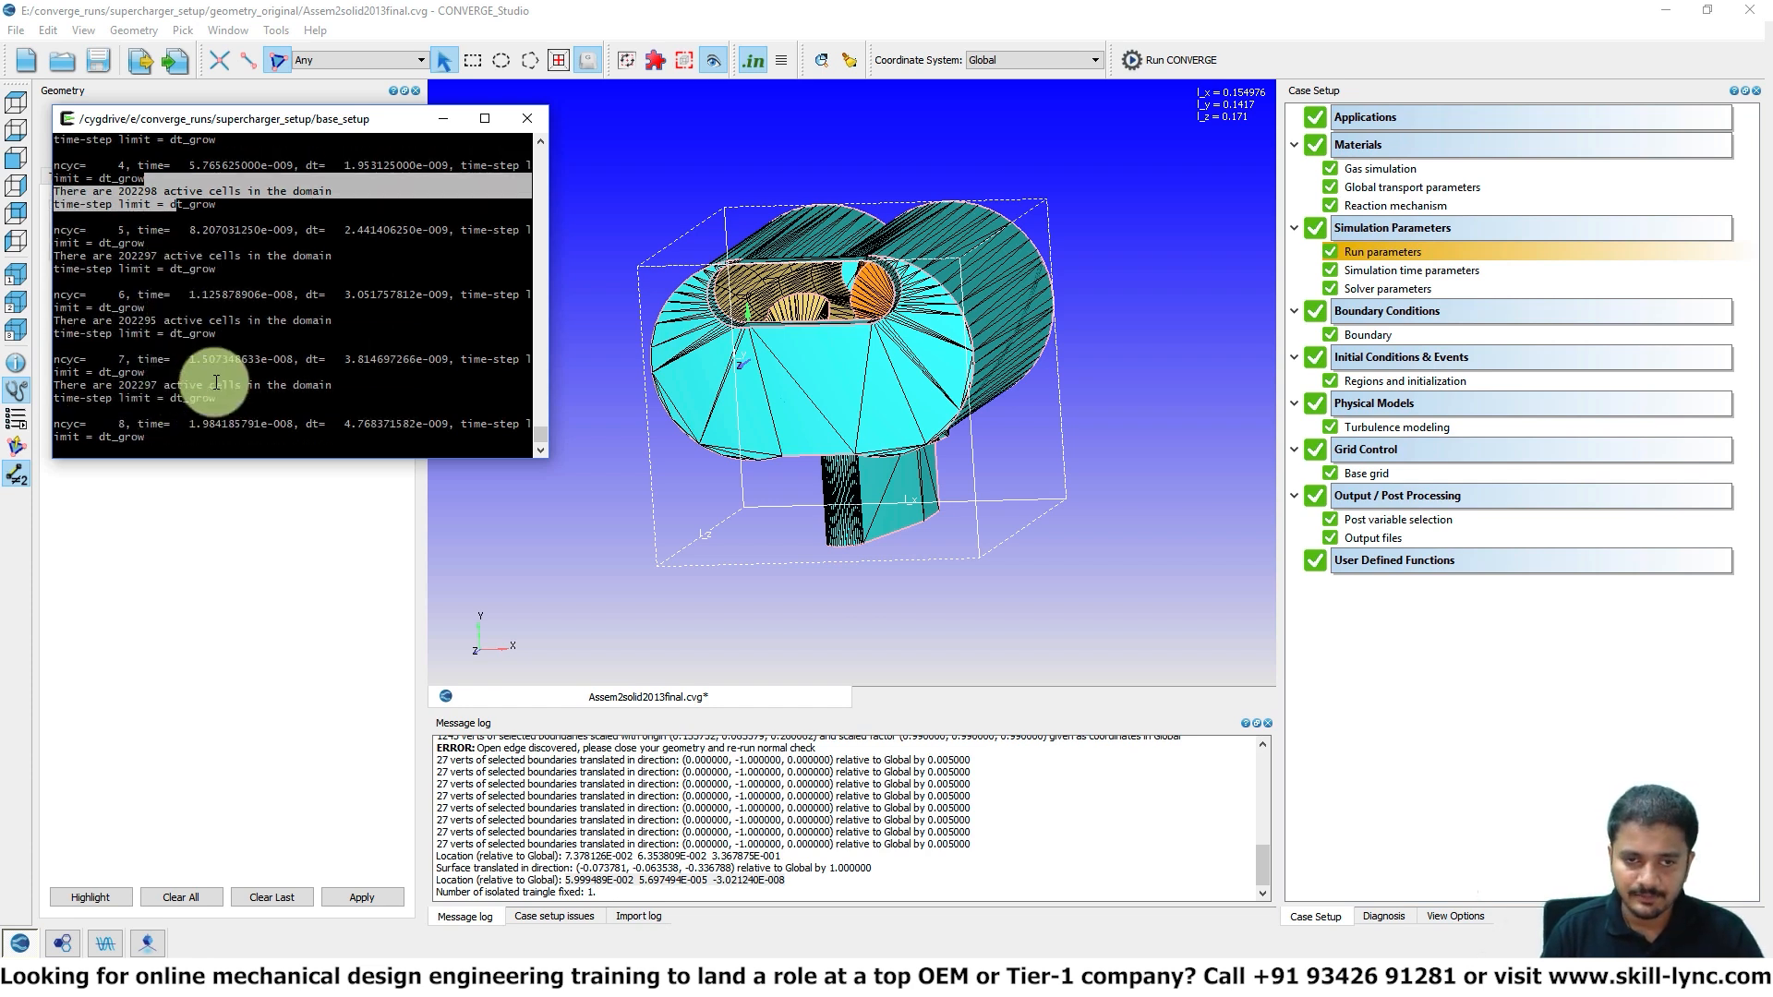
pyautogui.moveTo(546, 460); pyautogui.dragTo(616, 562)
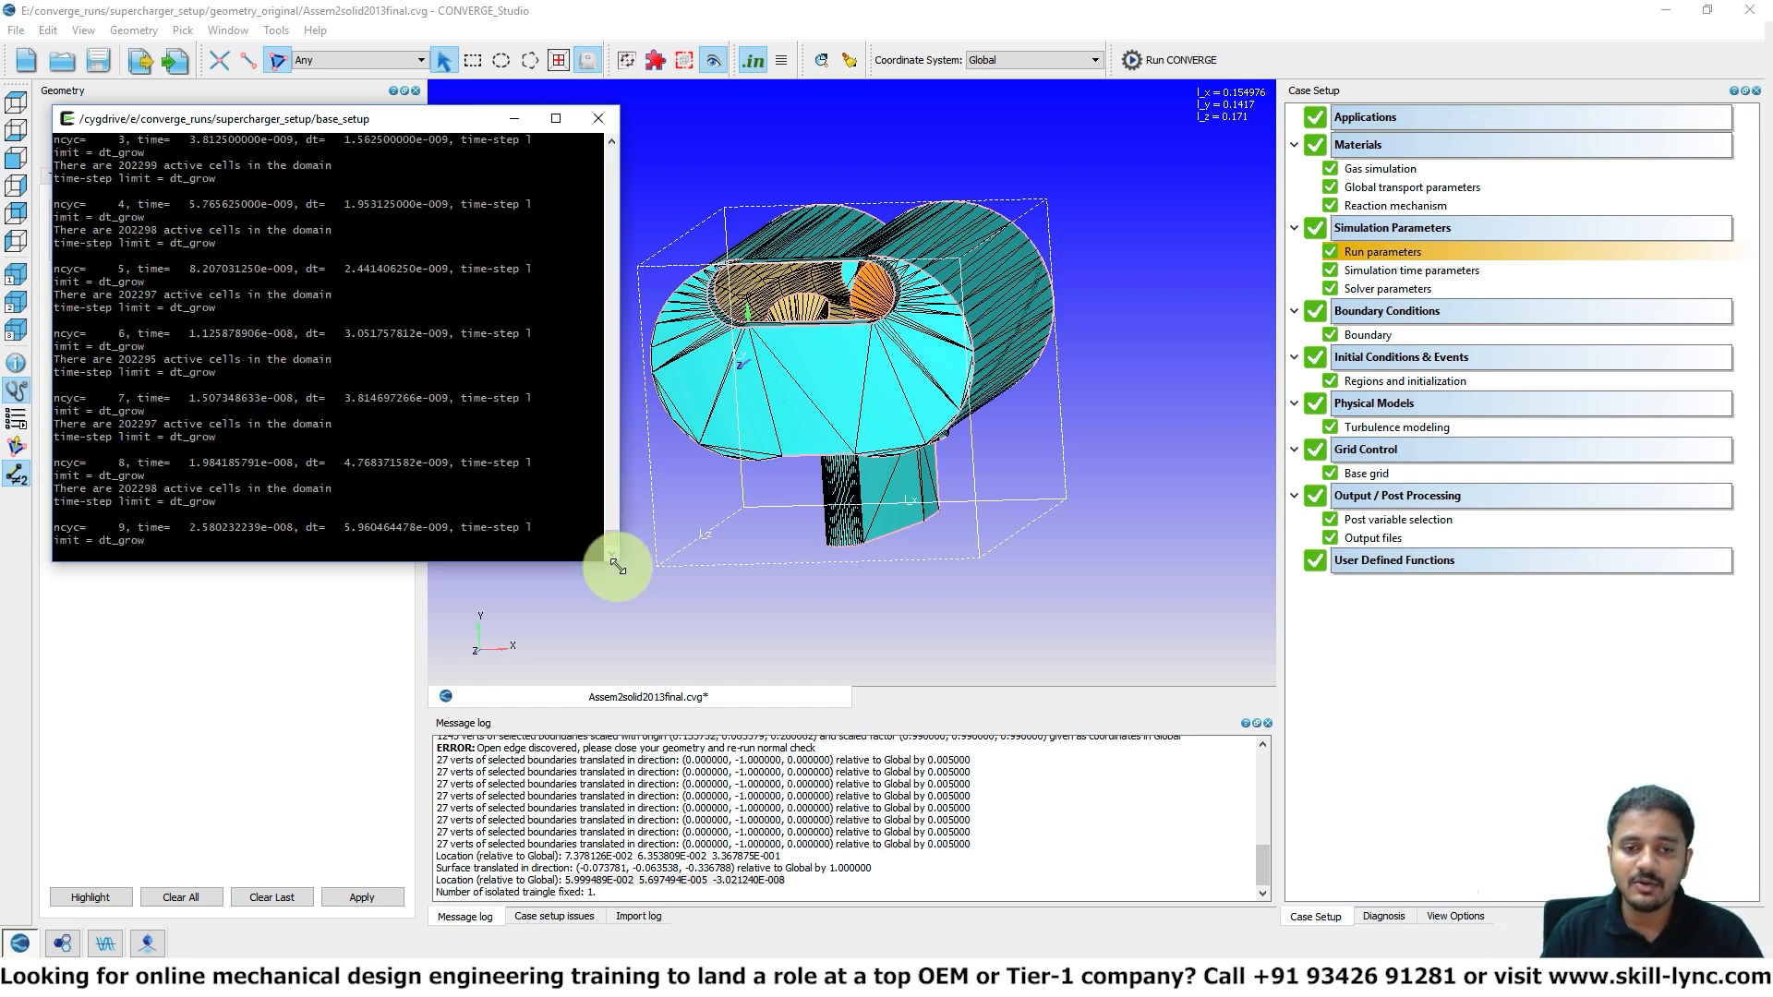